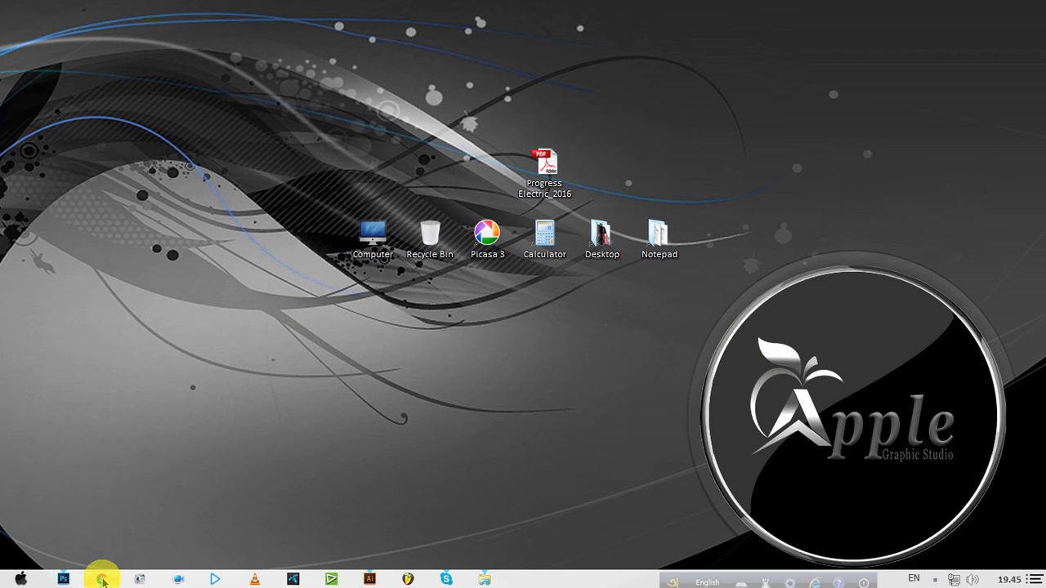
Read the Upwork brief for a 3.5 × 2 inch card and the reference PDF name, then minimize the browser.
{"action": "left_click", "coordinate": [102, 580]}
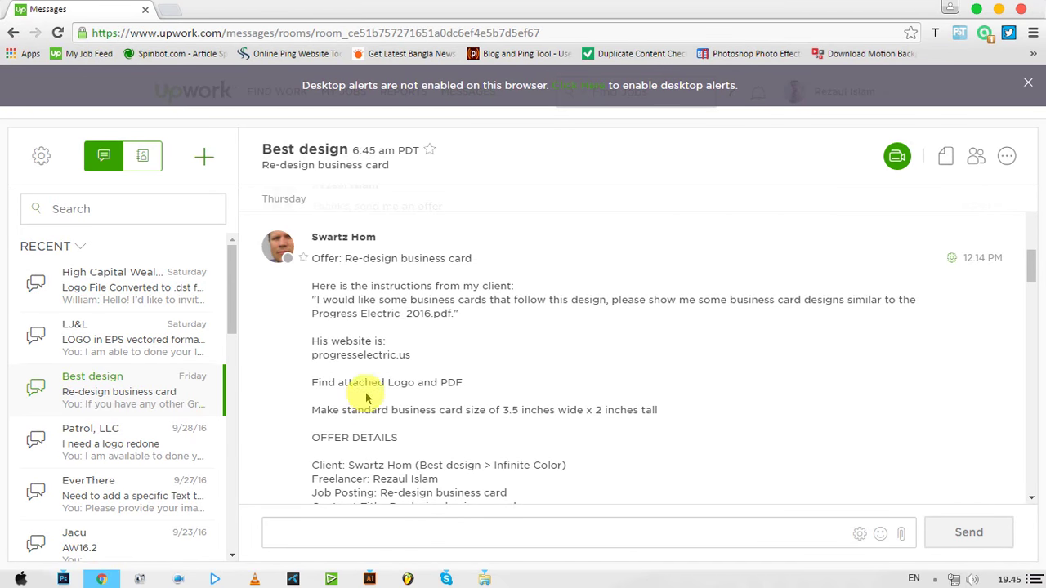
{"action": "mouse_move", "coordinate": [433, 310]}
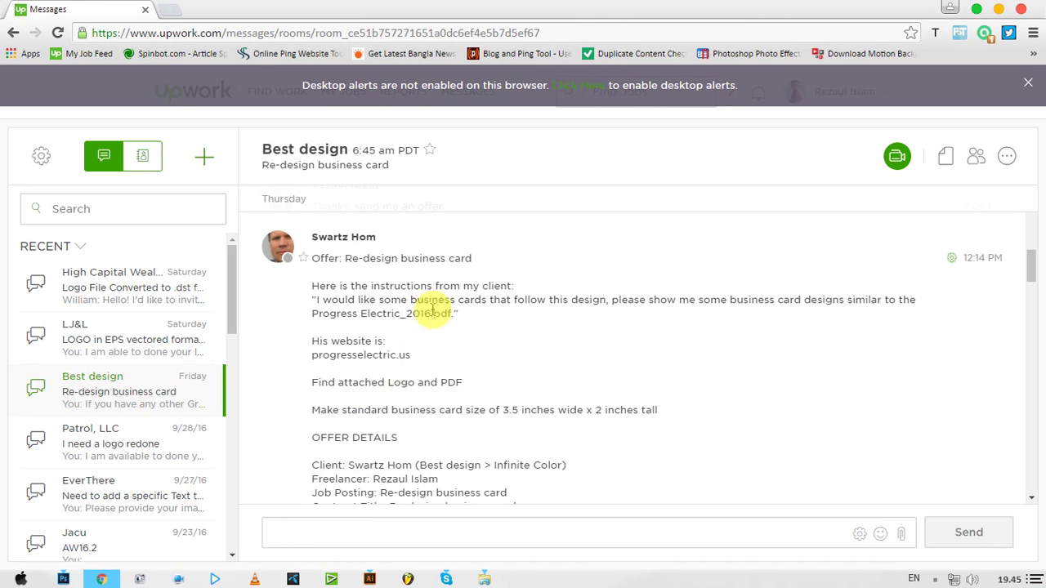
{"action": "mouse_move", "coordinate": [309, 313]}
{"action": "left_mouse_down"}
{"action": "mouse_move", "coordinate": [464, 310]}
{"action": "mouse_move", "coordinate": [311, 311]}
{"action": "left_mouse_up"}
{"action": "left_click", "coordinate": [454, 319]}
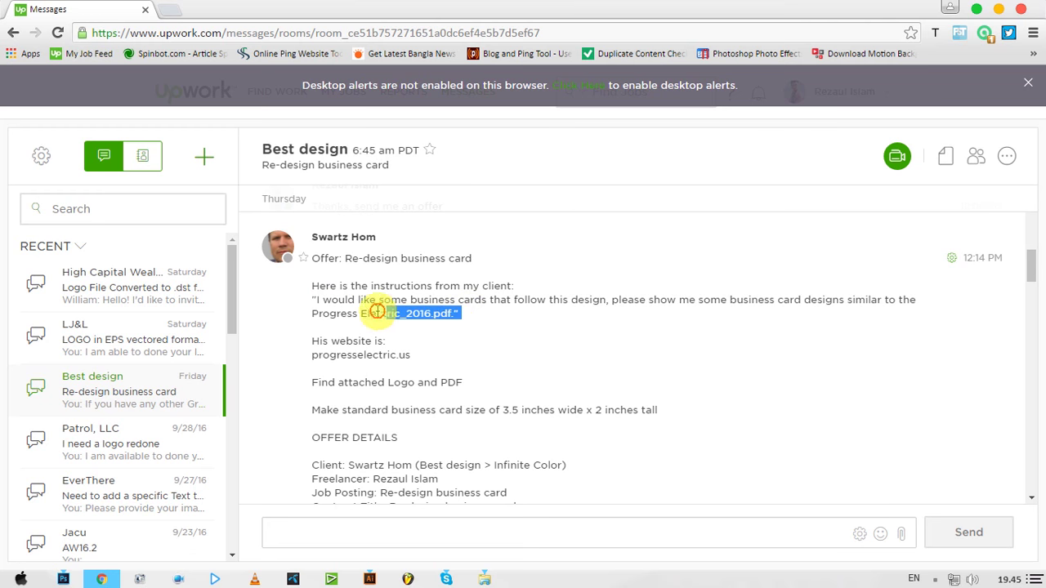
{"action": "left_click", "coordinate": [307, 313]}
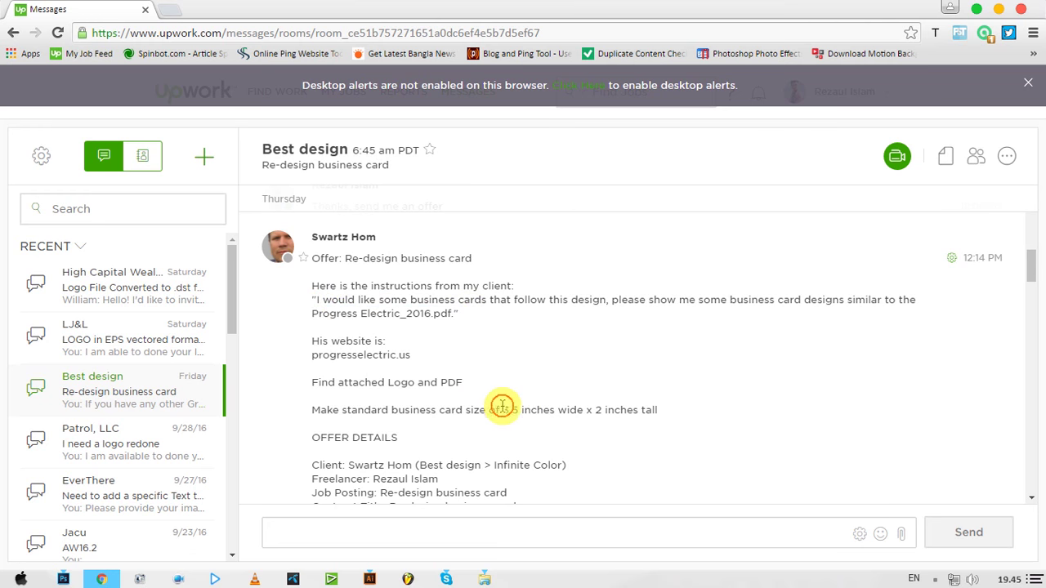
{"action": "left_click_drag", "start_coordinate": [502, 407], "coordinate": [626, 409]}
{"action": "left_click", "coordinate": [646, 409]}
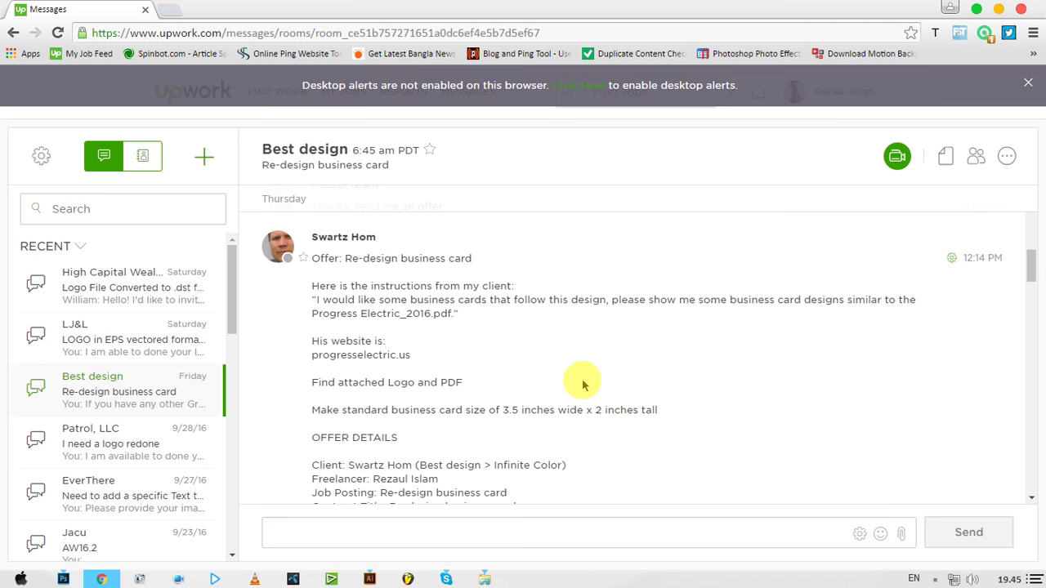
{"action": "left_click", "coordinate": [975, 9]}
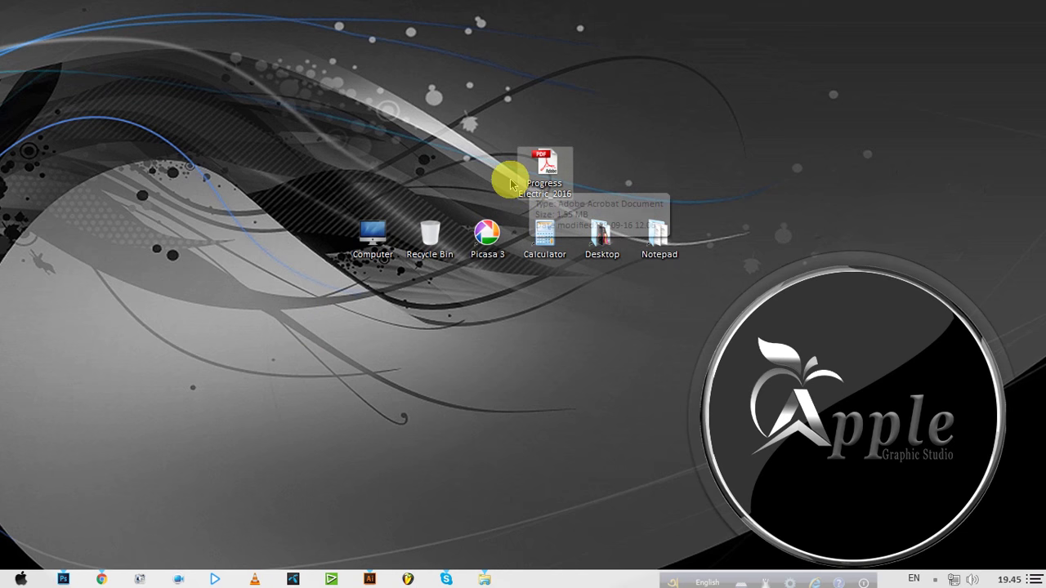
Open the Progress Electric_2016 PDF in Photoshop at 300 ppi, review it, then return to the desktop.
{"action": "mouse_move", "coordinate": [531, 176]}
{"action": "left_mouse_down"}
{"action": "mouse_move", "coordinate": [61, 580]}
{"action": "mouse_move", "coordinate": [232, 274]}
{"action": "left_mouse_up"}
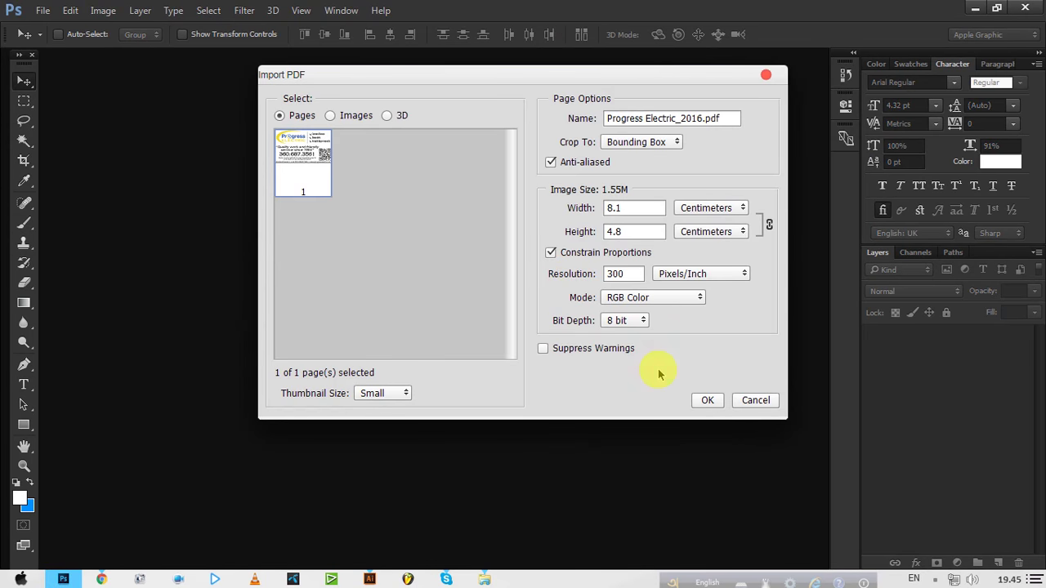
{"action": "left_click", "coordinate": [708, 400]}
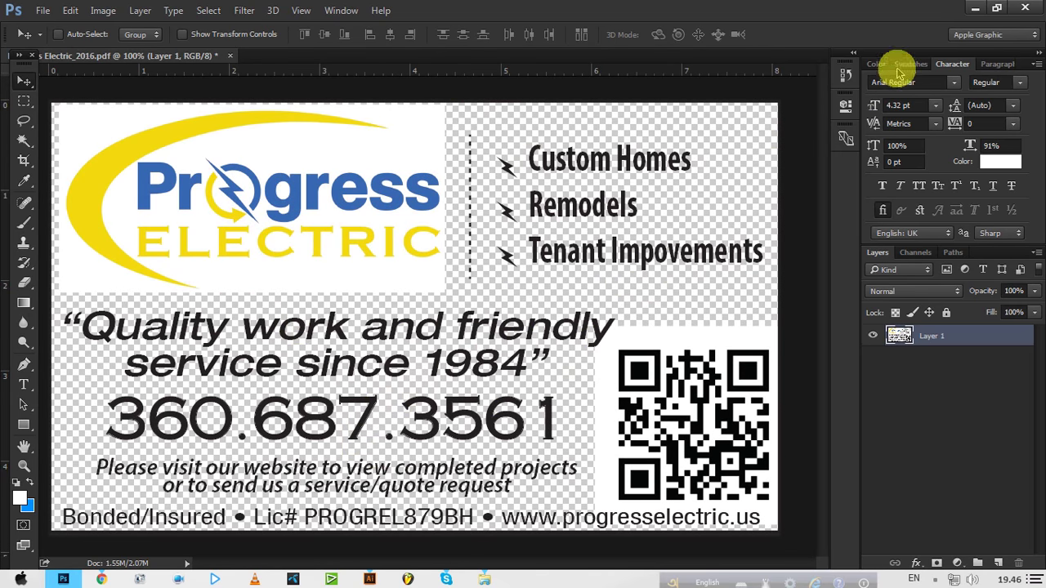
{"action": "left_click", "coordinate": [973, 9]}
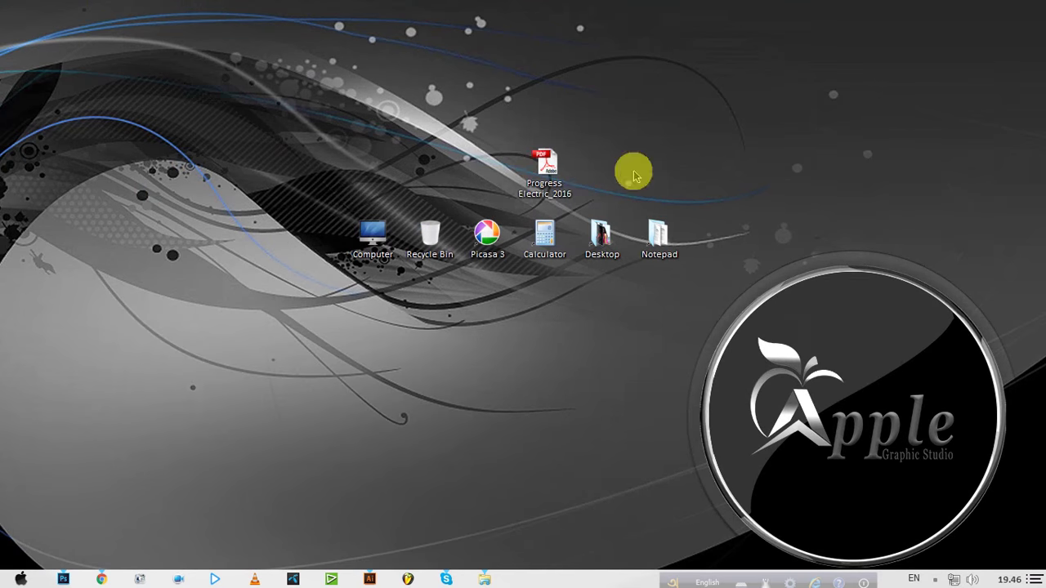
Refresh the desktop, switch to Illustrator and start a new document.
{"action": "right_click", "coordinate": [196, 80]}
{"action": "left_click", "coordinate": [255, 129]}
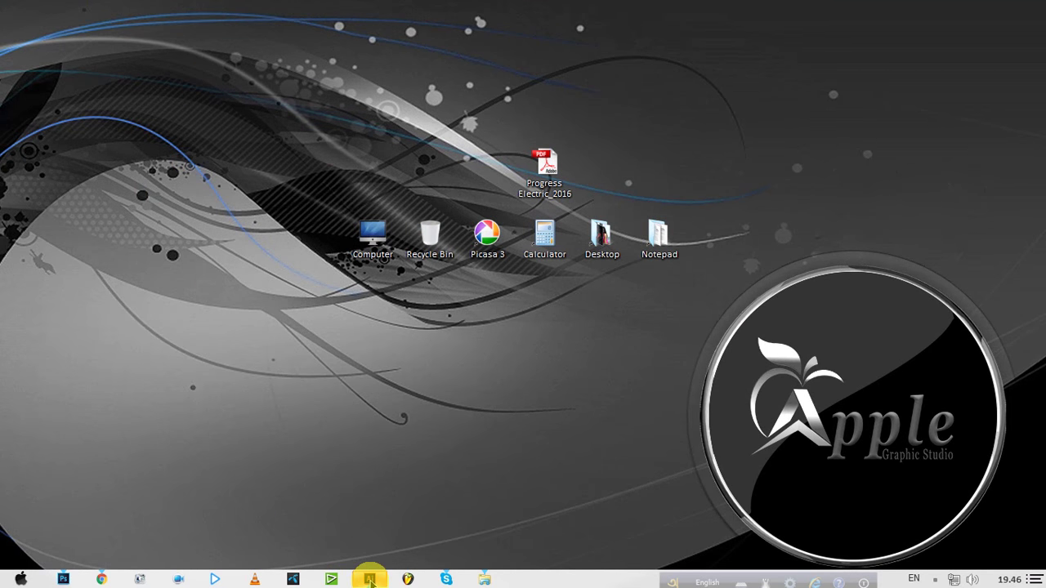
{"action": "left_click", "coordinate": [369, 579]}
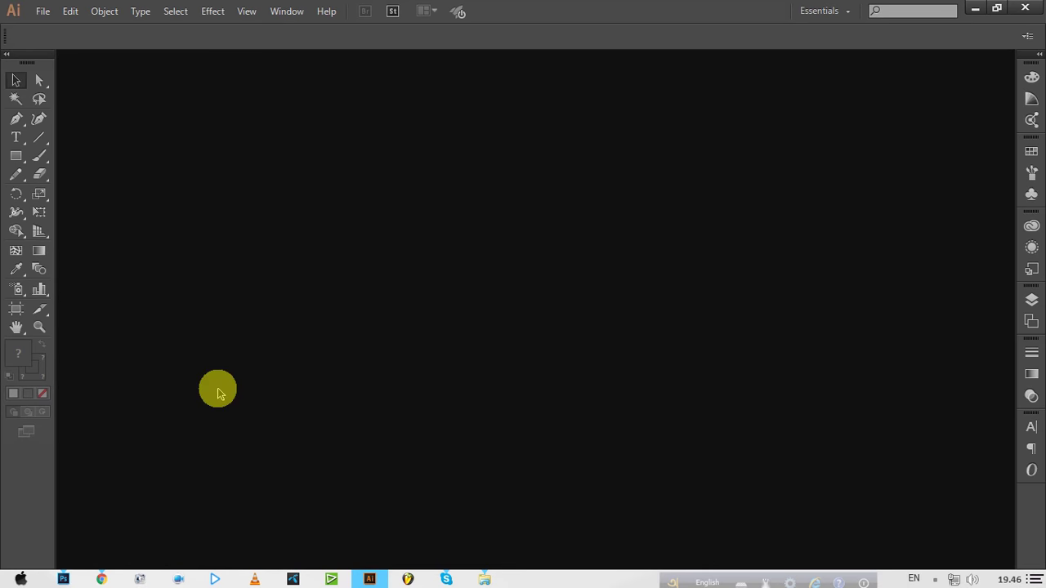
{"action": "left_click", "coordinate": [43, 13]}
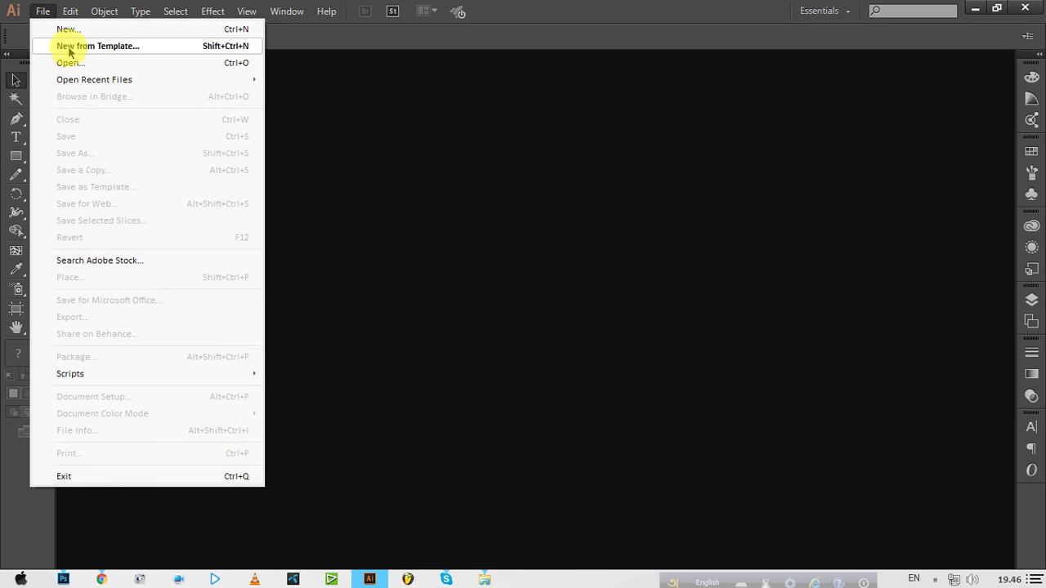
{"action": "left_click", "coordinate": [65, 28]}
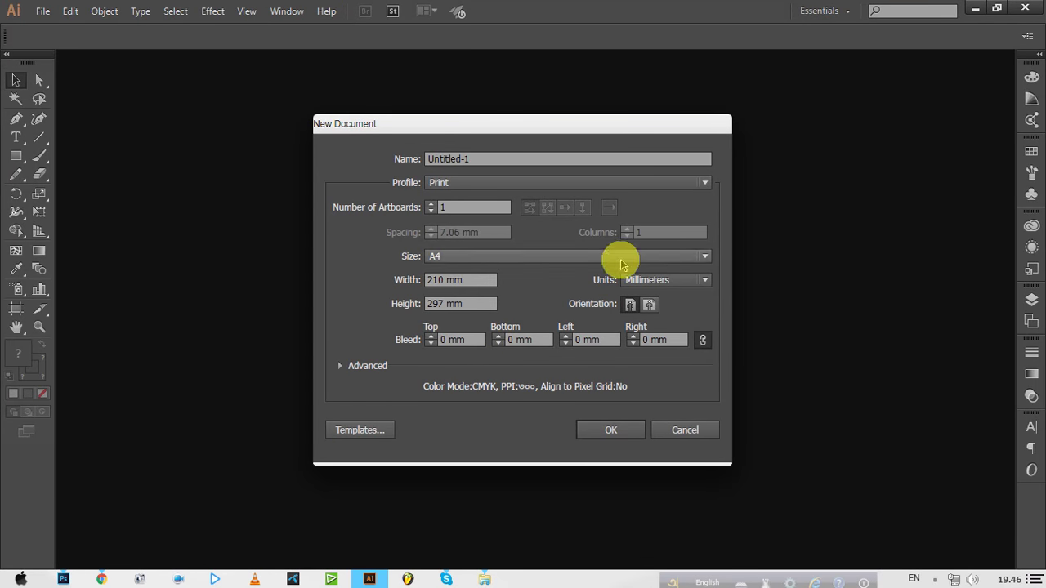
Set units to inches with a 3.5 × 2 in artboard and create the document.
{"action": "left_click", "coordinate": [672, 283]}
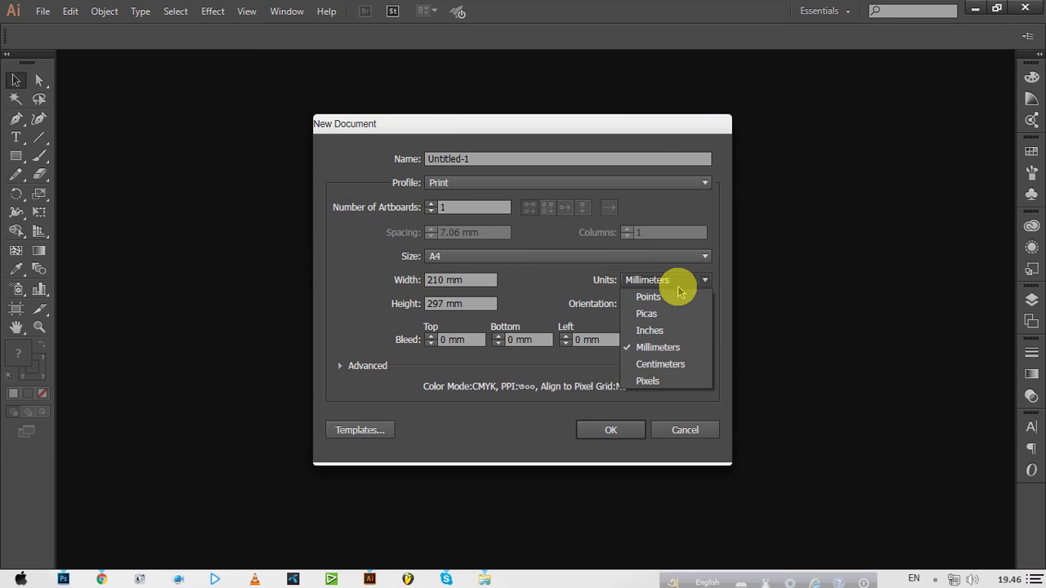
{"action": "left_click", "coordinate": [675, 329]}
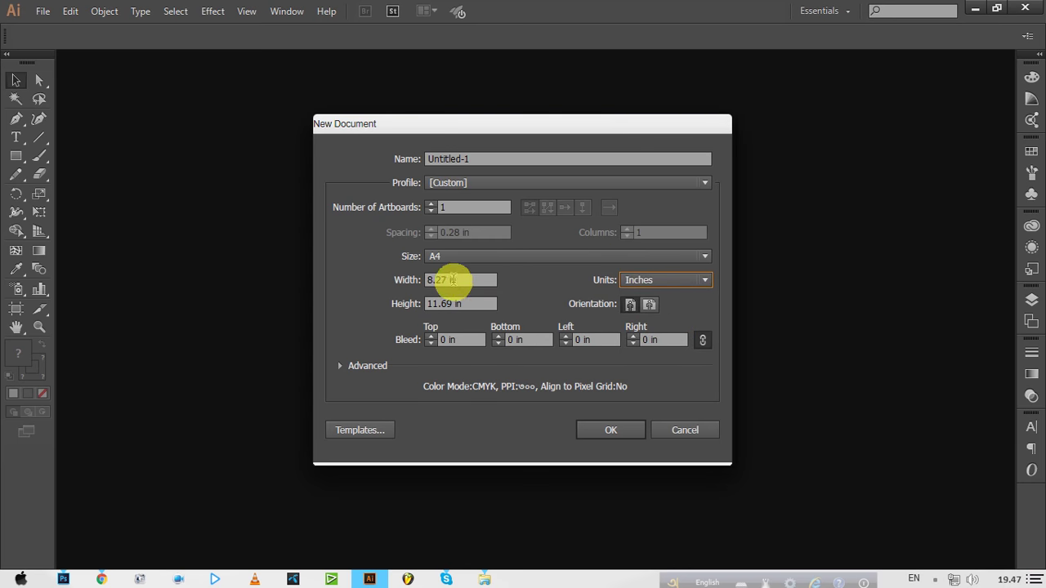
{"action": "left_click_drag", "start_coordinate": [443, 280], "coordinate": [413, 280]}
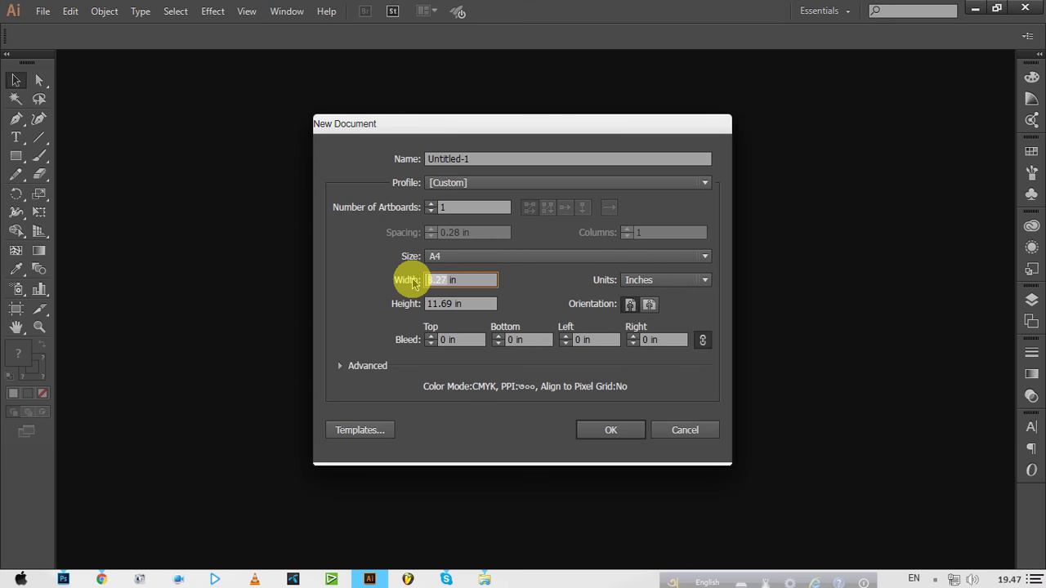
{"action": "type", "text": "3"}
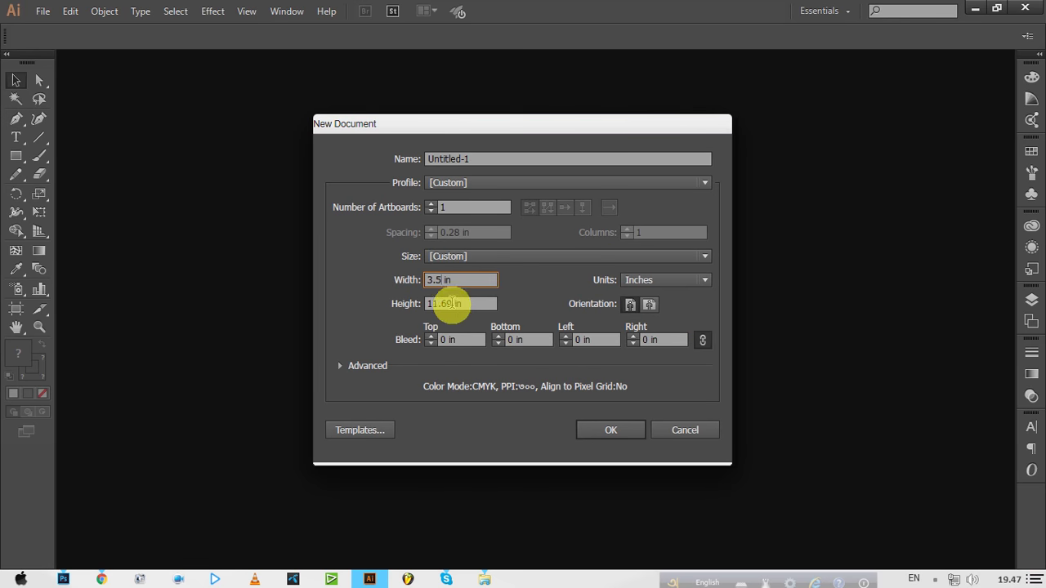
{"action": "left_click_drag", "start_coordinate": [451, 303], "coordinate": [400, 304]}
{"action": "type", "text": "2"}
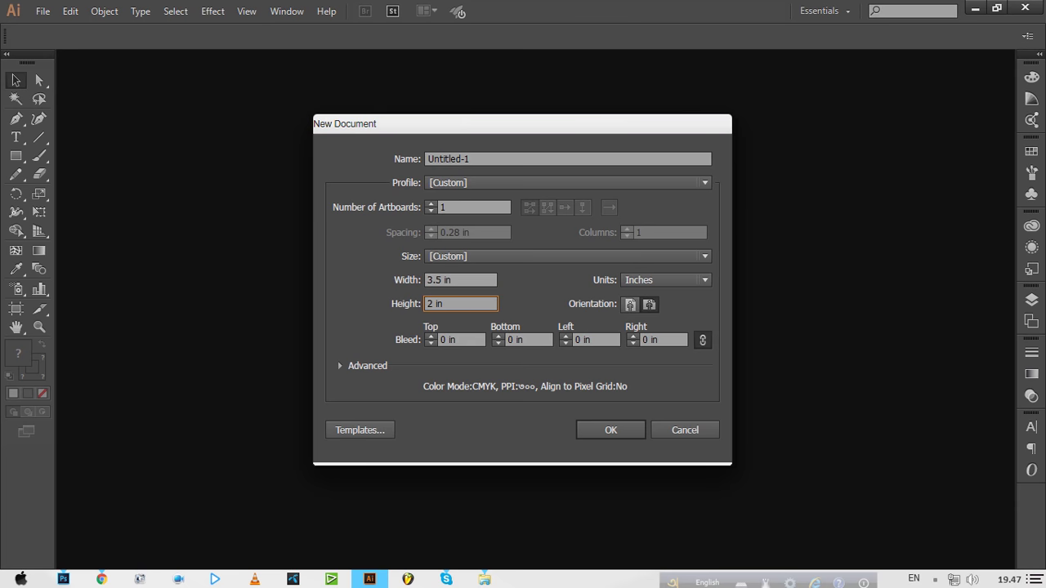
{"action": "left_click", "coordinate": [600, 429]}
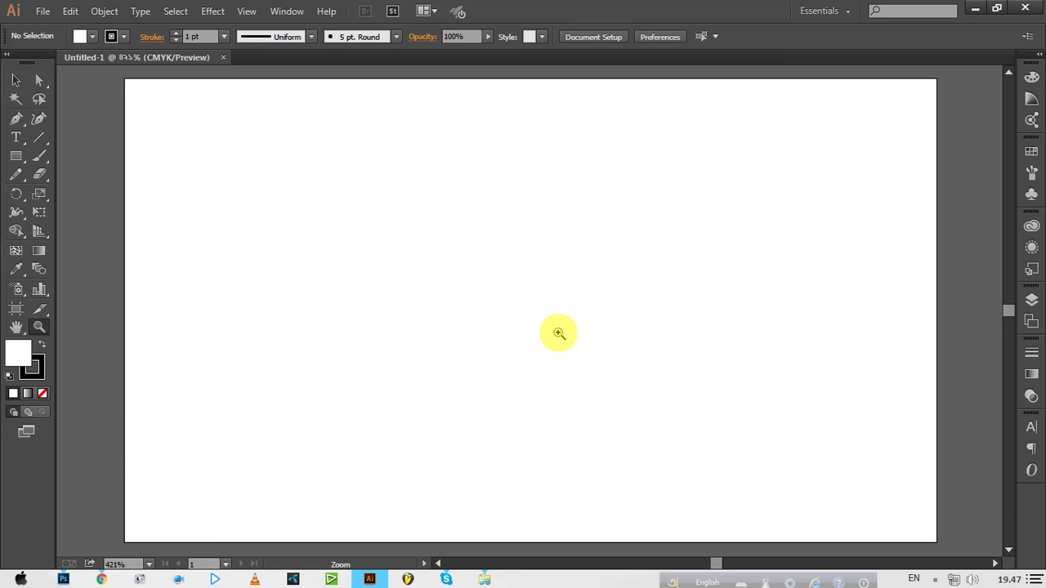
Zoom the artboard to 300% and centre it in the view.
{"action": "key", "text": "space"}
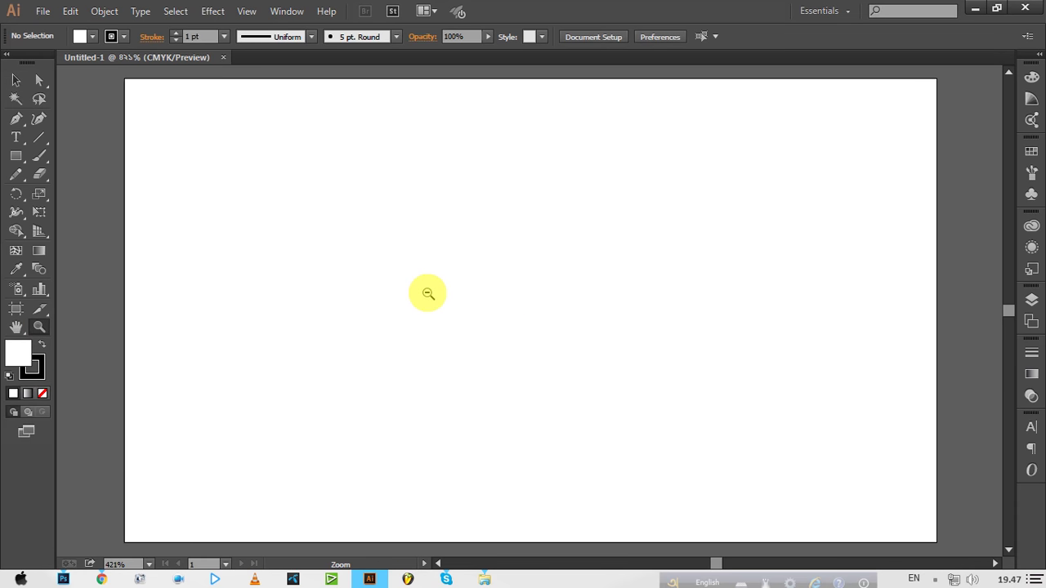
{"action": "left_click", "coordinate": [428, 293], "text": "alt"}
{"action": "mouse_move", "coordinate": [700, 317]}
{"action": "left_mouse_down"}
{"action": "mouse_move", "coordinate": [304, 243]}
{"action": "mouse_move", "coordinate": [328, 237]}
{"action": "left_mouse_up"}
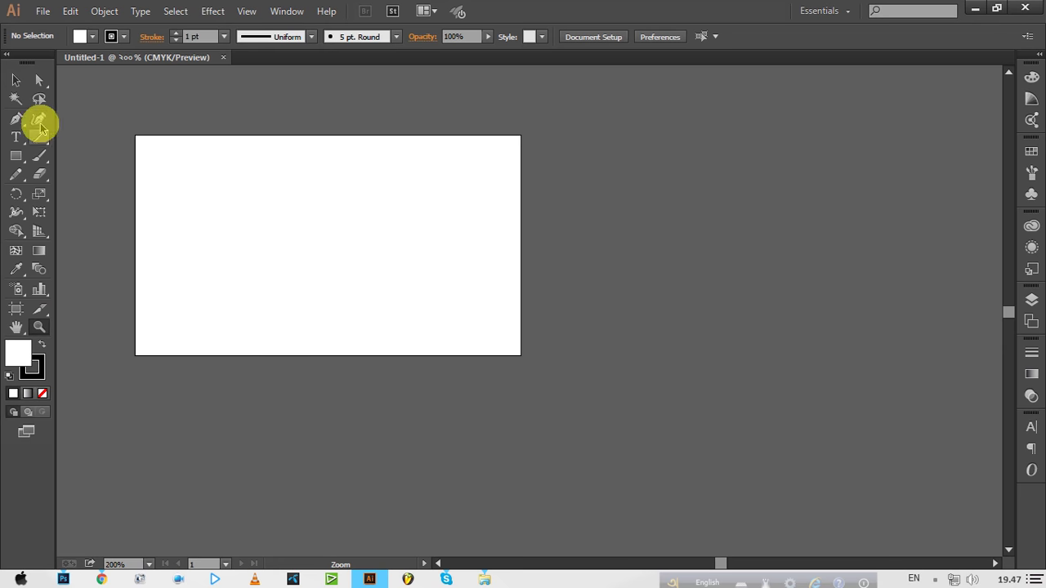
{"action": "left_click", "coordinate": [312, 226]}
{"action": "left_click_drag", "start_coordinate": [313, 226], "coordinate": [405, 220]}
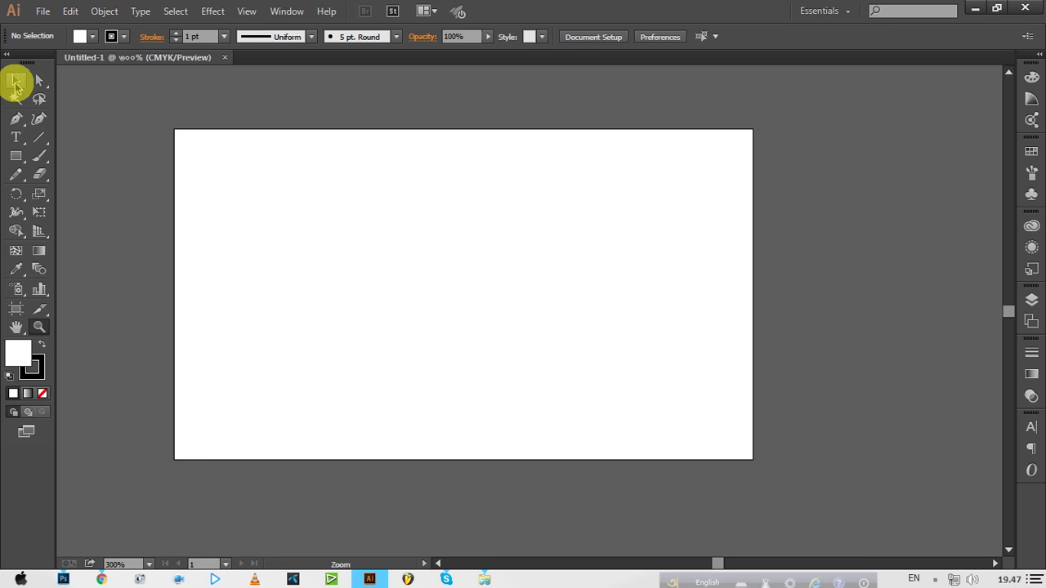
{"action": "left_click", "coordinate": [14, 80]}
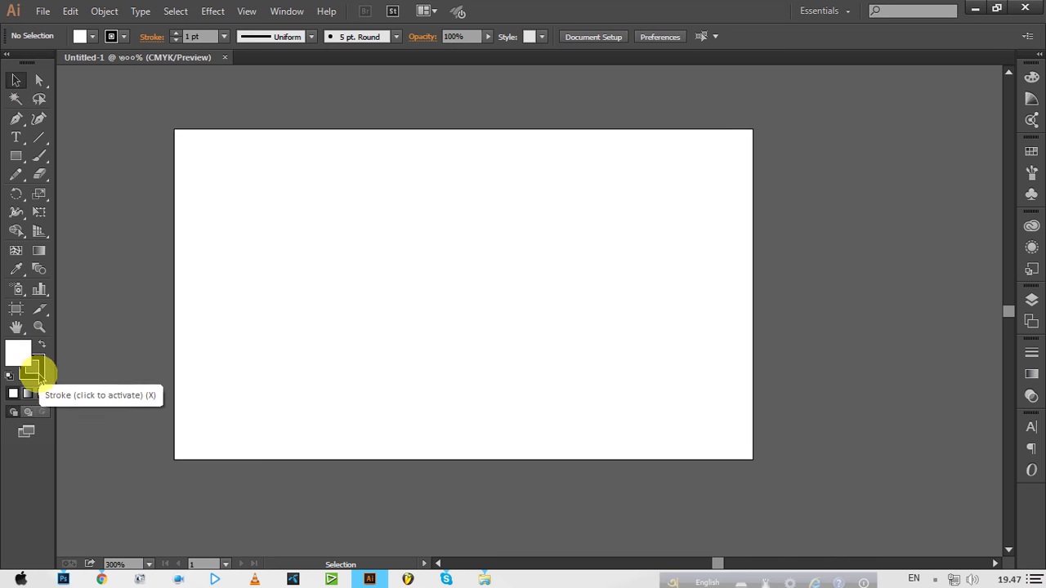
Set the fill to dark grey #232323 with no stroke.
{"action": "left_click", "coordinate": [38, 347]}
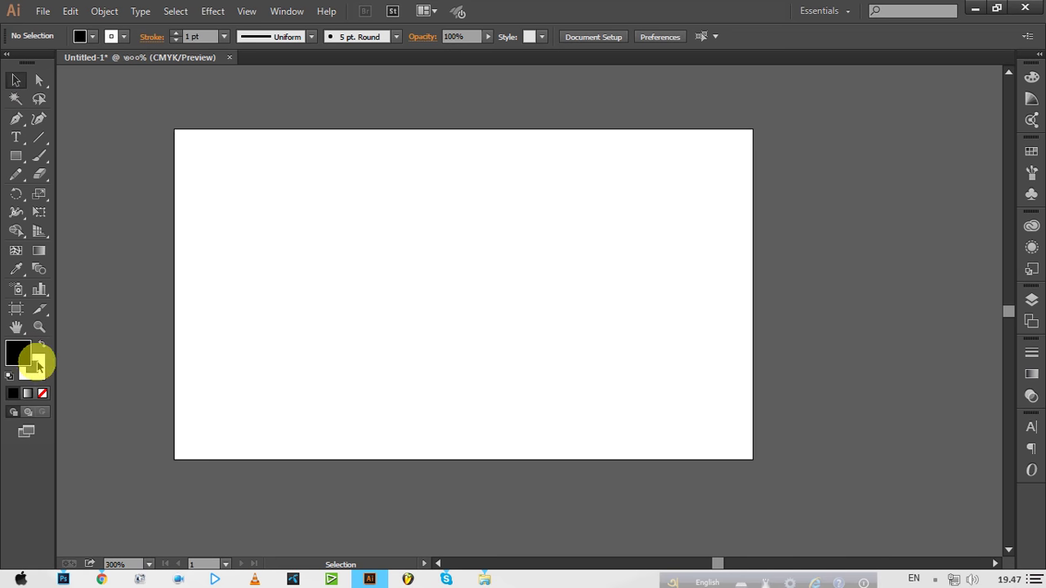
{"action": "left_click", "coordinate": [28, 394]}
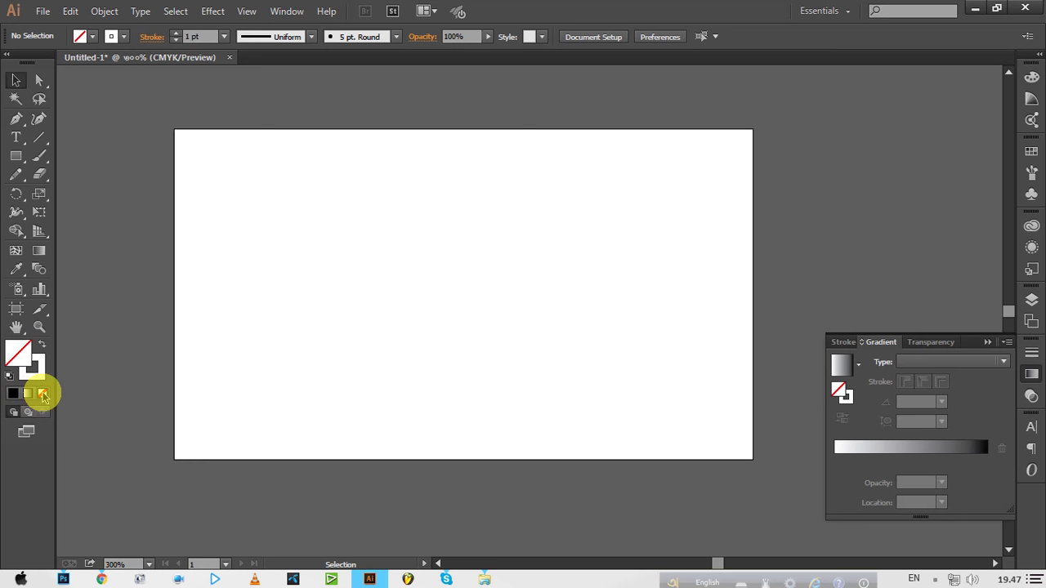
{"action": "left_click", "coordinate": [42, 346]}
{"action": "double_click", "coordinate": [19, 352]}
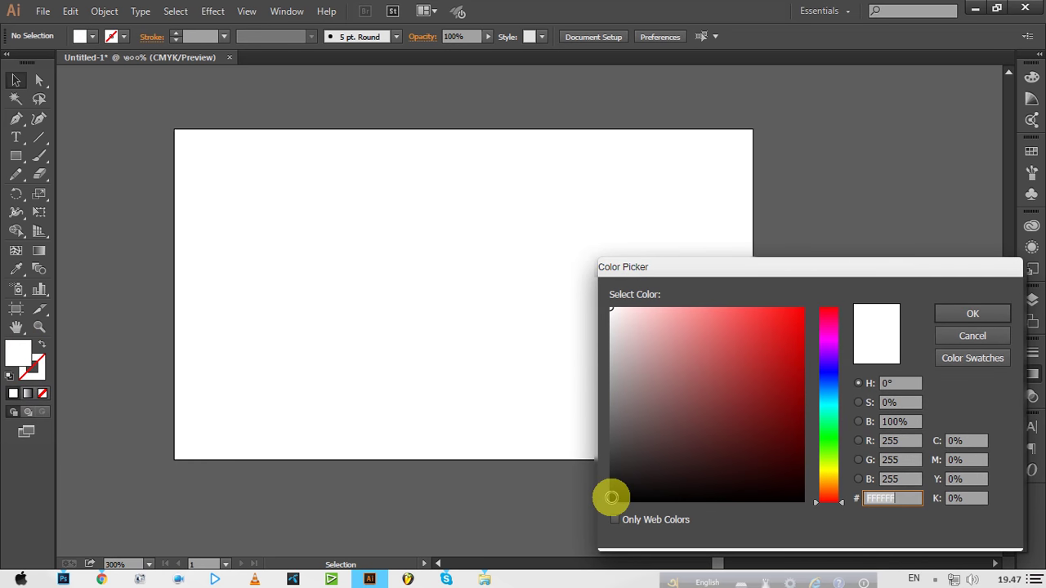
{"action": "left_click", "coordinate": [610, 491]}
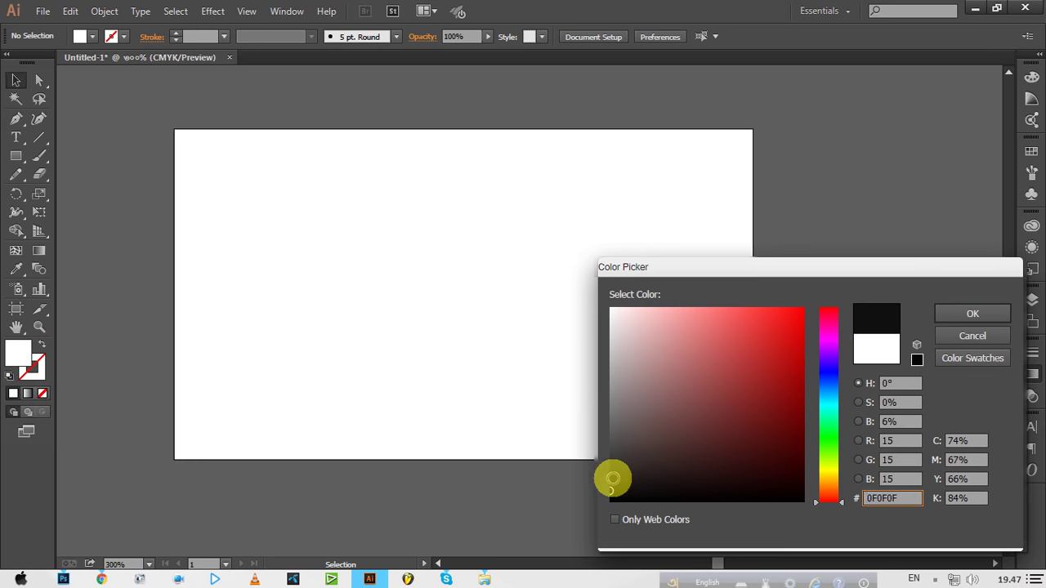
{"action": "left_click", "coordinate": [611, 474]}
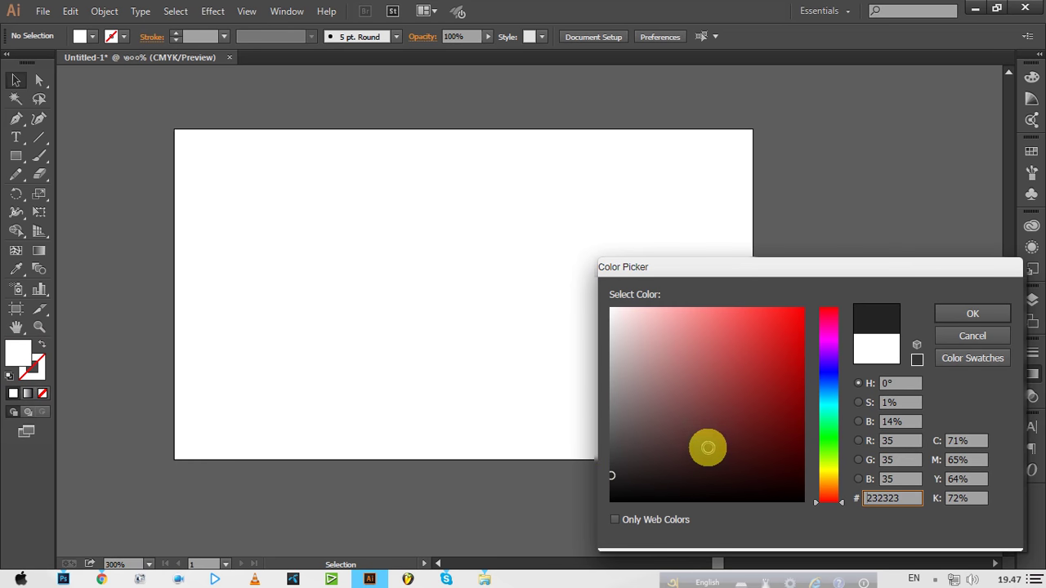
{"action": "left_click", "coordinate": [971, 318]}
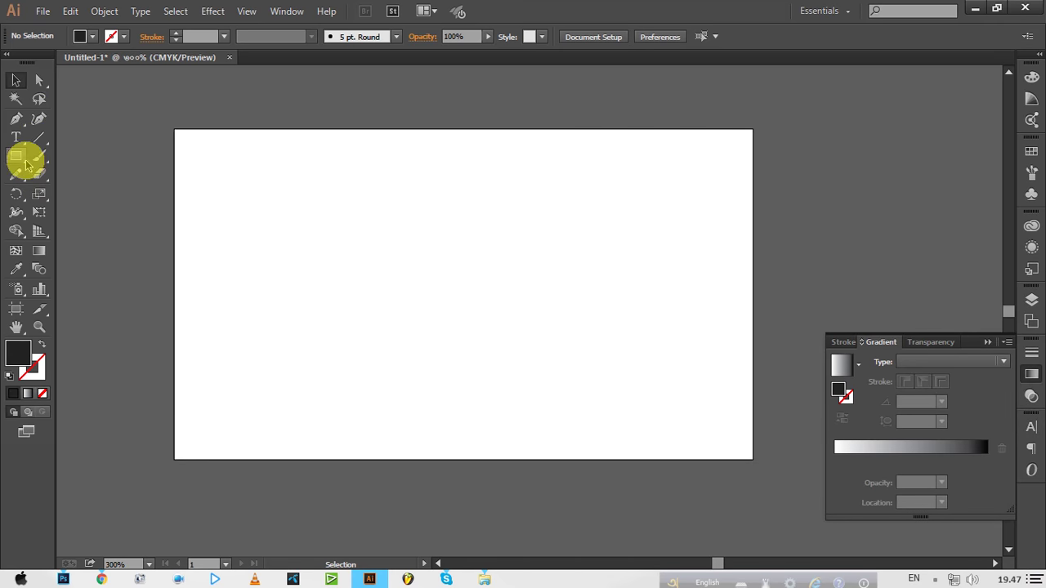
{"action": "left_click_drag", "start_coordinate": [27, 165], "coordinate": [62, 156]}
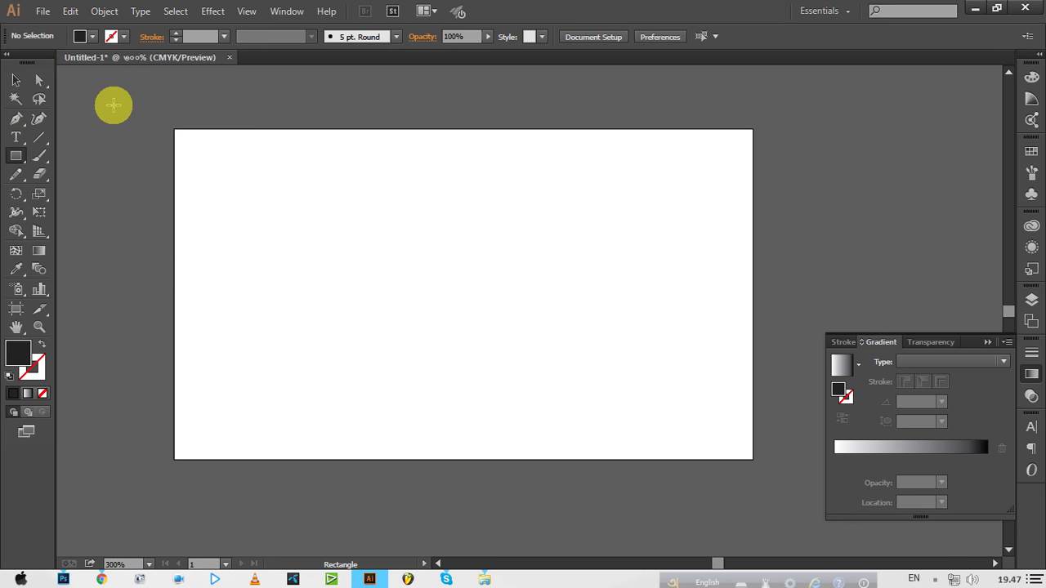
Show rulers and place a vertical guide at about 1.75 in, removing a stray shape.
{"action": "key", "text": "ctrl+r"}
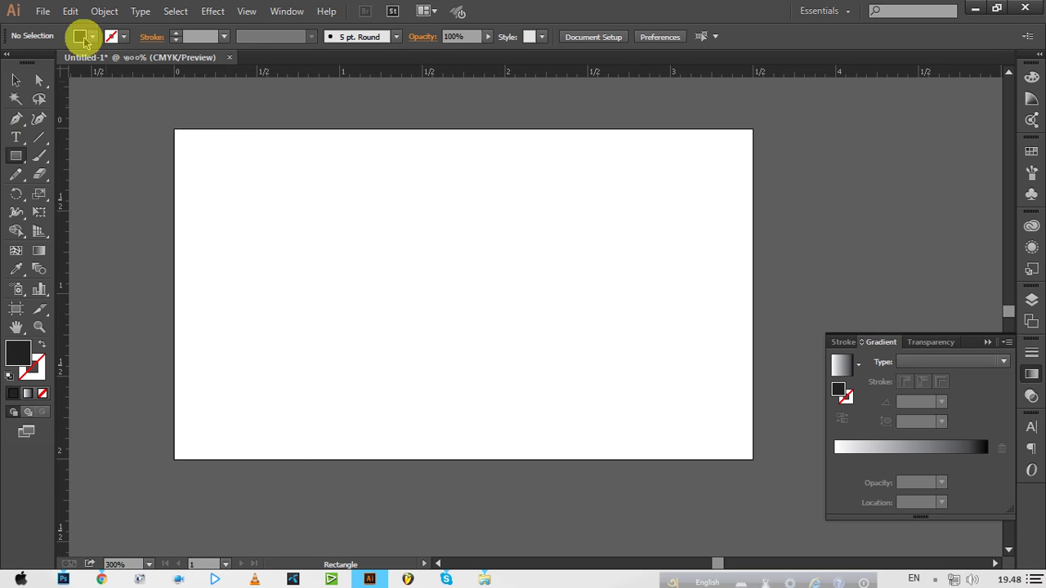
{"action": "mouse_move", "coordinate": [65, 169]}
{"action": "left_mouse_down"}
{"action": "mouse_move", "coordinate": [752, 224]}
{"action": "mouse_move", "coordinate": [443, 221]}
{"action": "mouse_move", "coordinate": [481, 221]}
{"action": "left_mouse_up"}
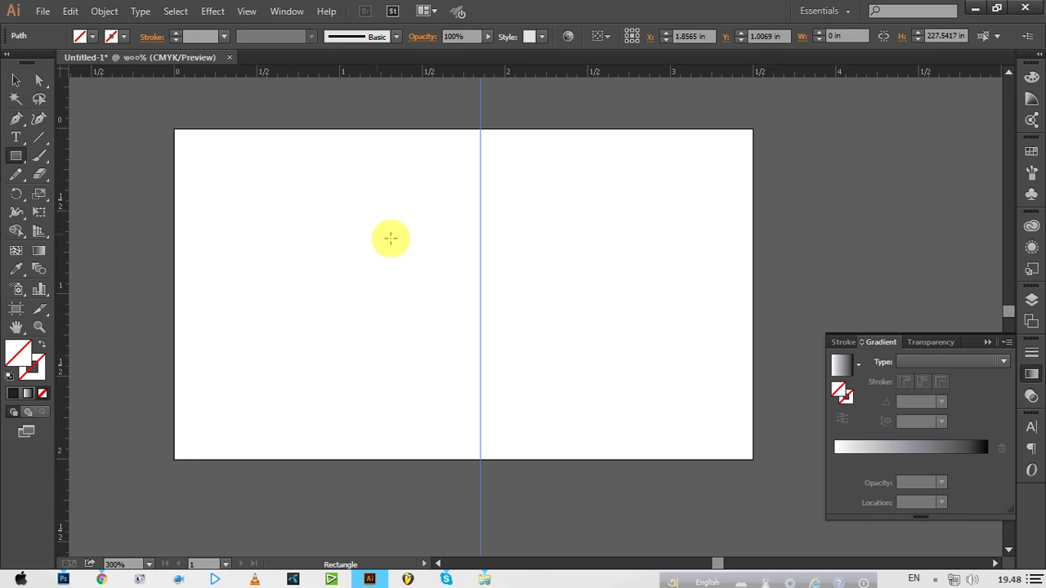
{"action": "left_click_drag", "start_coordinate": [481, 251], "coordinate": [462, 252]}
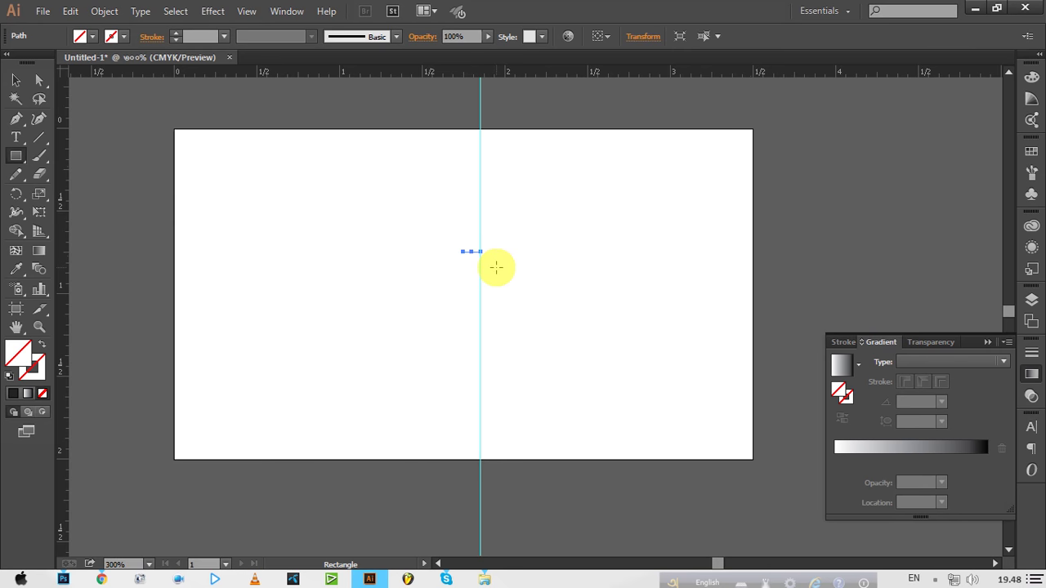
{"action": "left_click", "coordinate": [481, 266], "text": "ctrl"}
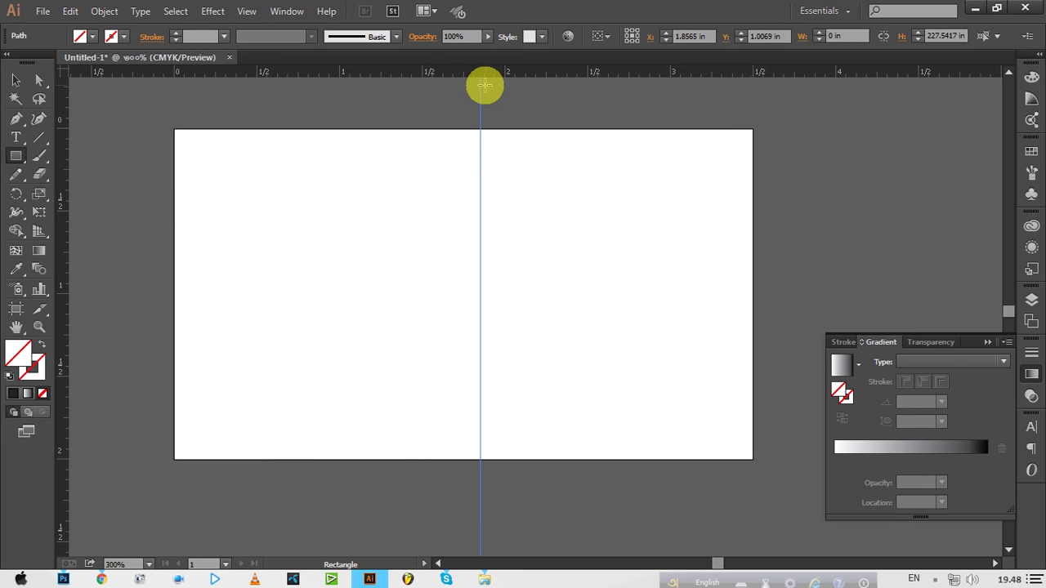
{"action": "left_click_drag", "start_coordinate": [481, 84], "coordinate": [462, 84]}
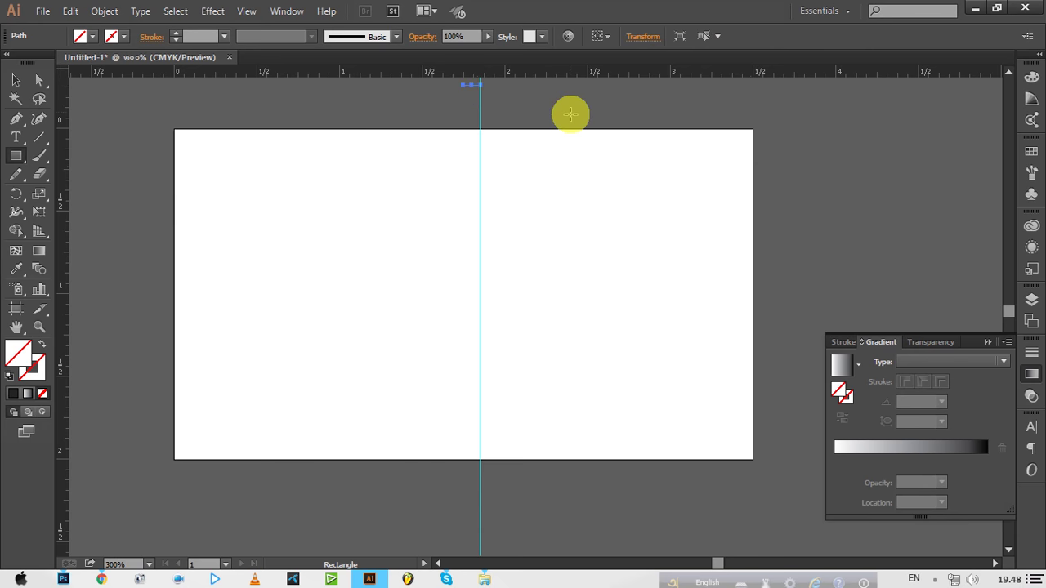
{"action": "key", "text": "ctrl+z"}
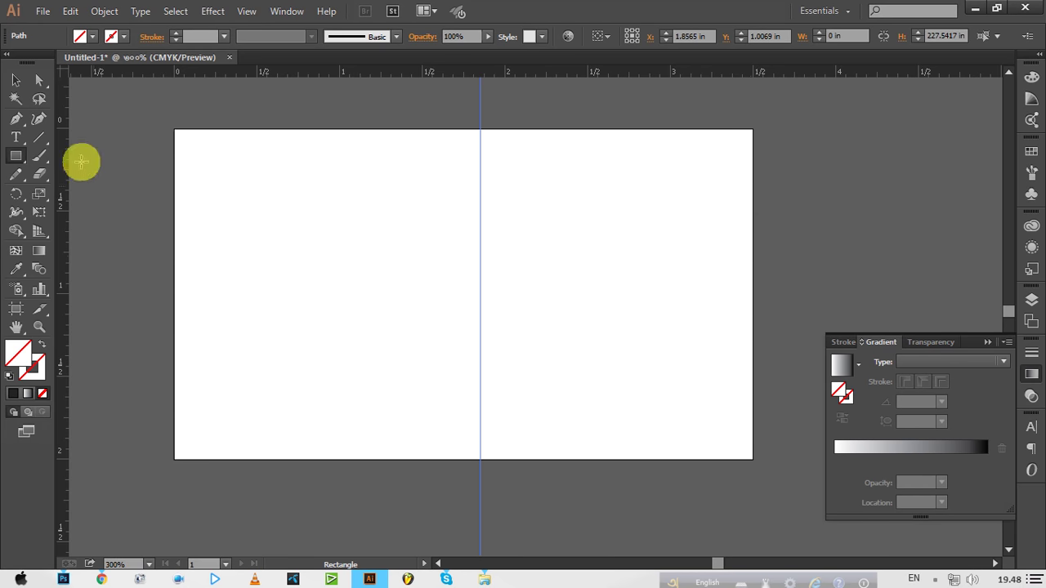
{"action": "left_click", "coordinate": [18, 154]}
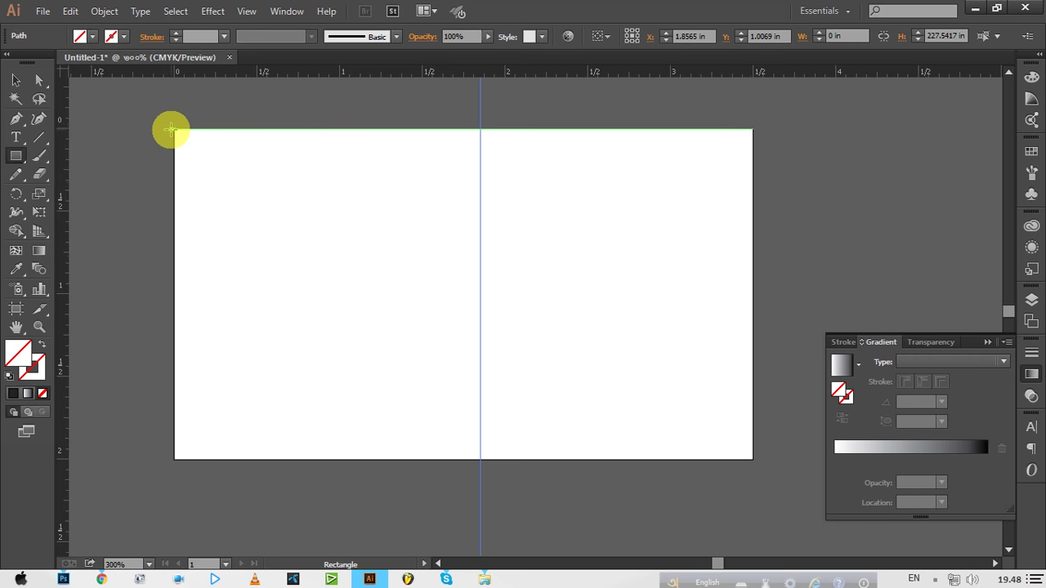
Draw a 1.86 × 2 in rectangle from the top-left corner to the guide, filled #111111.
{"action": "left_click_drag", "start_coordinate": [174, 128], "coordinate": [480, 459]}
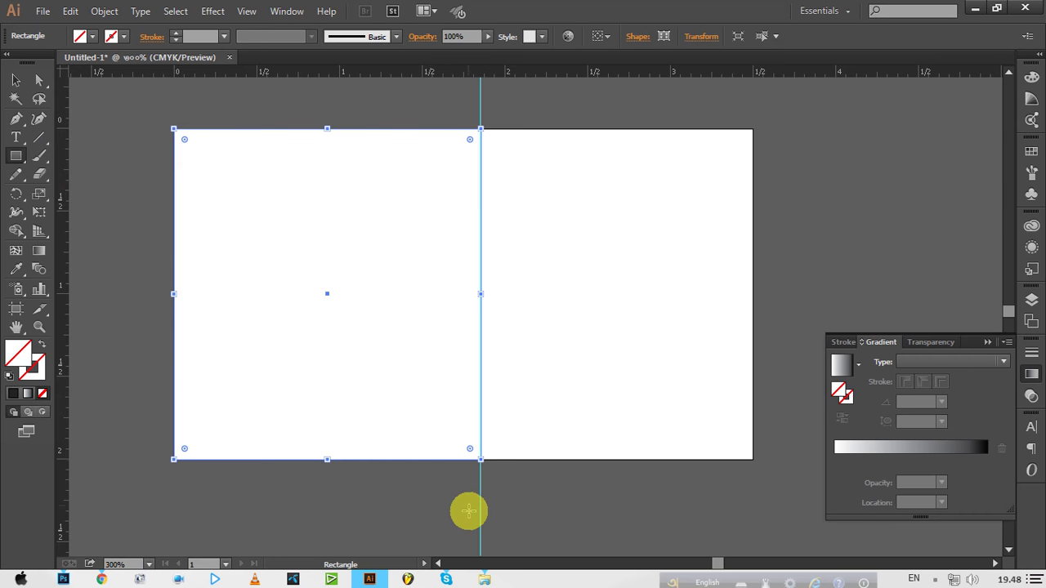
{"action": "double_click", "coordinate": [20, 352]}
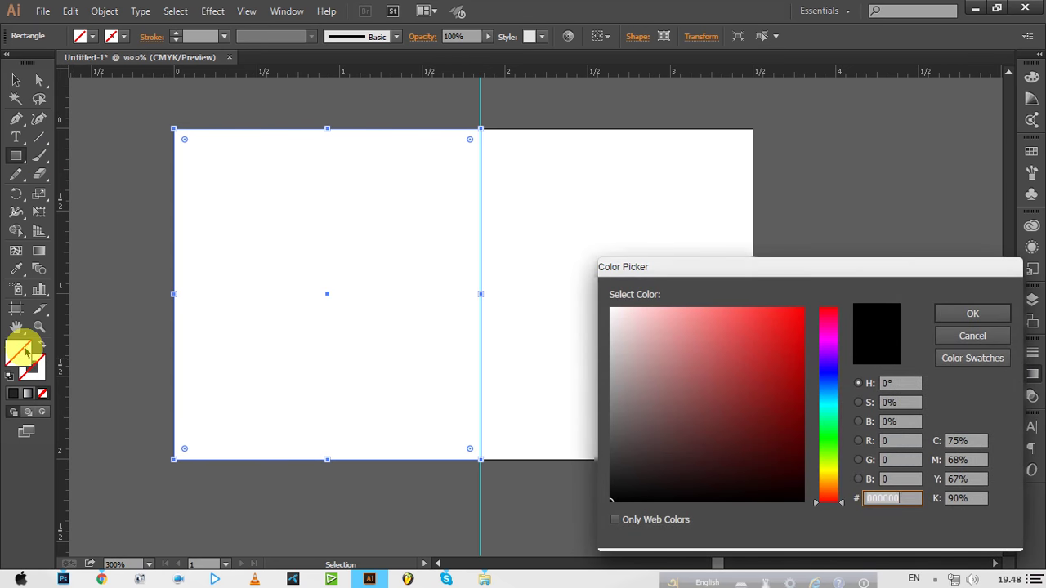
{"action": "left_click", "coordinate": [611, 489]}
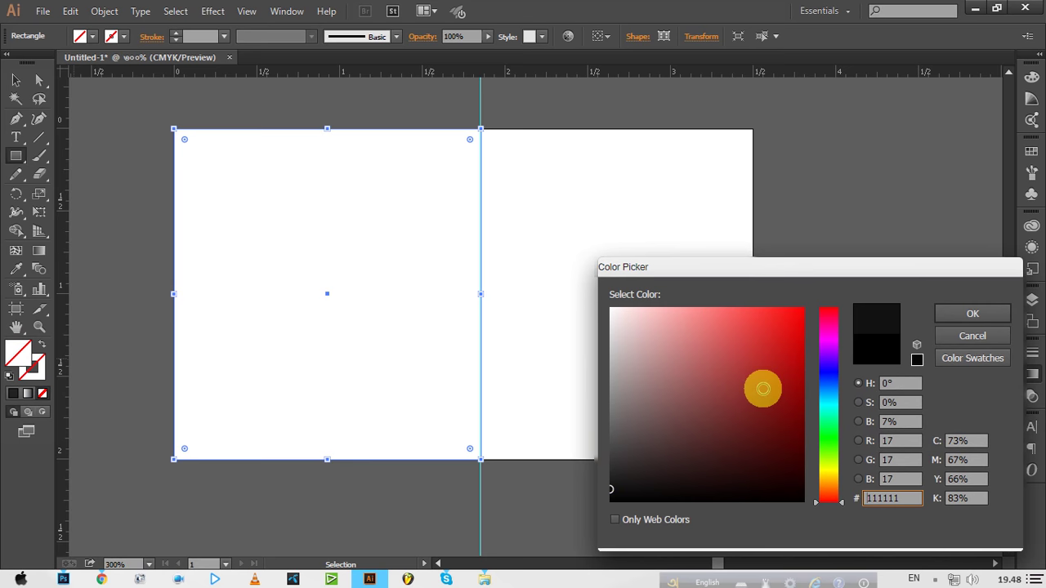
{"action": "left_click", "coordinate": [948, 314]}
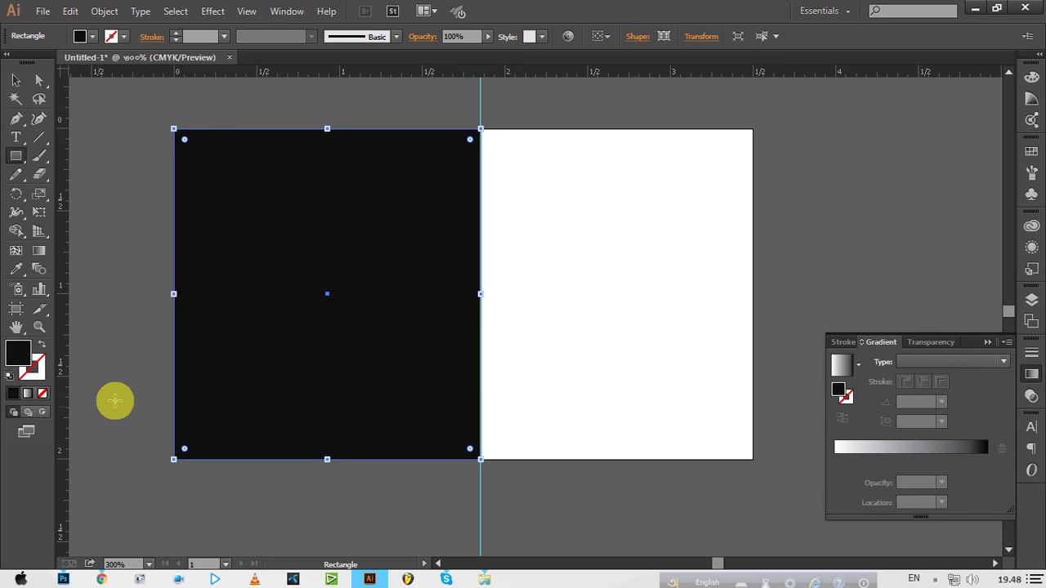
{"action": "left_click", "coordinate": [15, 80]}
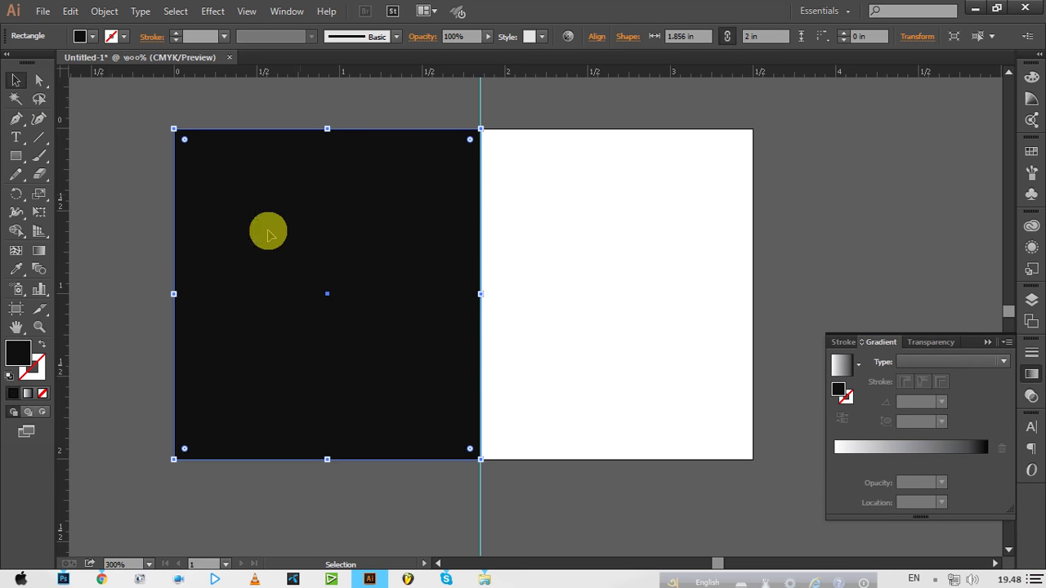
{"action": "left_click", "coordinate": [116, 209]}
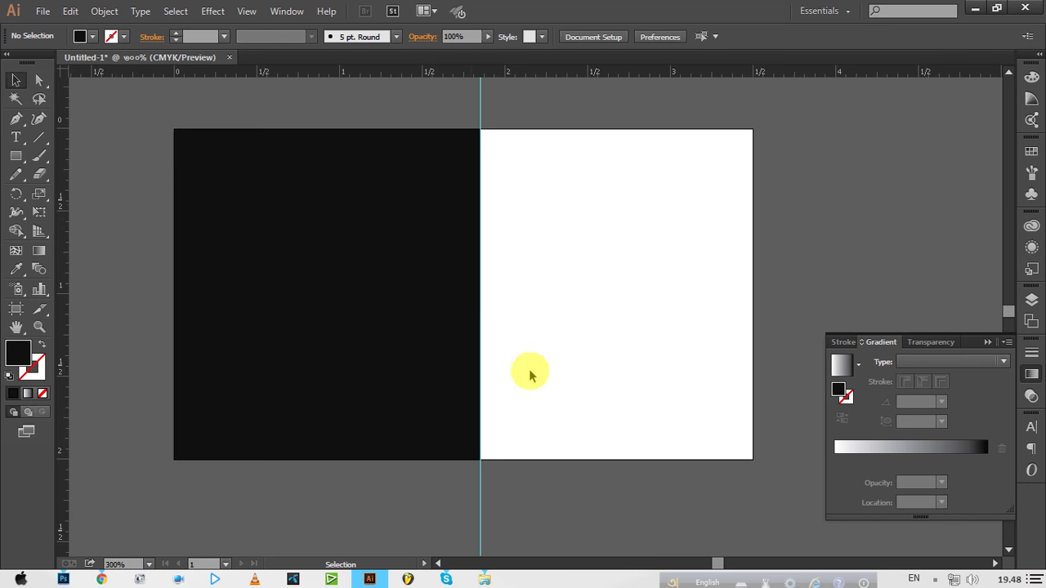
In Photoshop, crop the Progress Electric_2016 flyer tightly around the logo.
{"action": "left_click", "coordinate": [64, 578]}
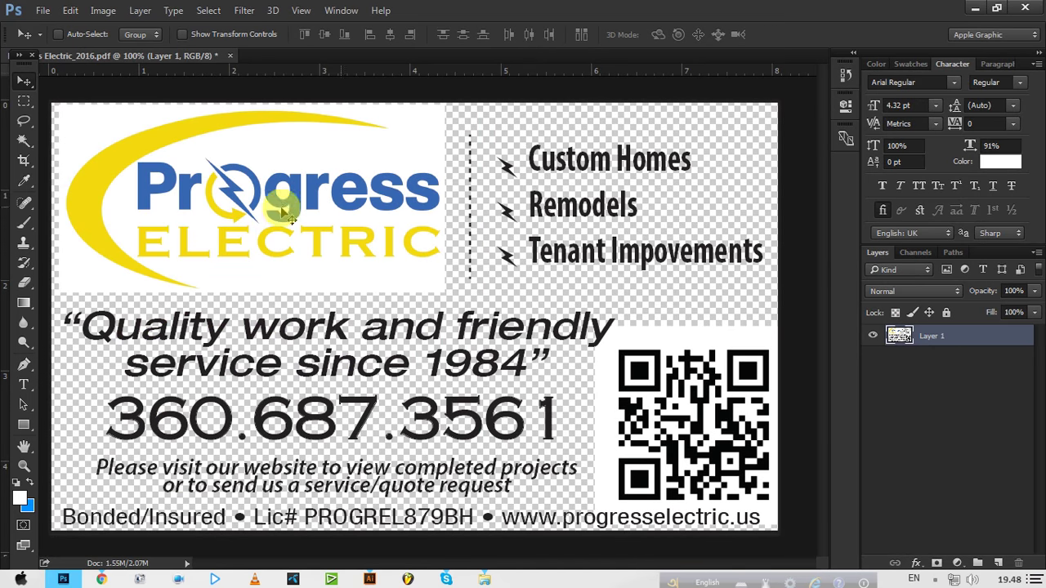
{"action": "left_click", "coordinate": [25, 162]}
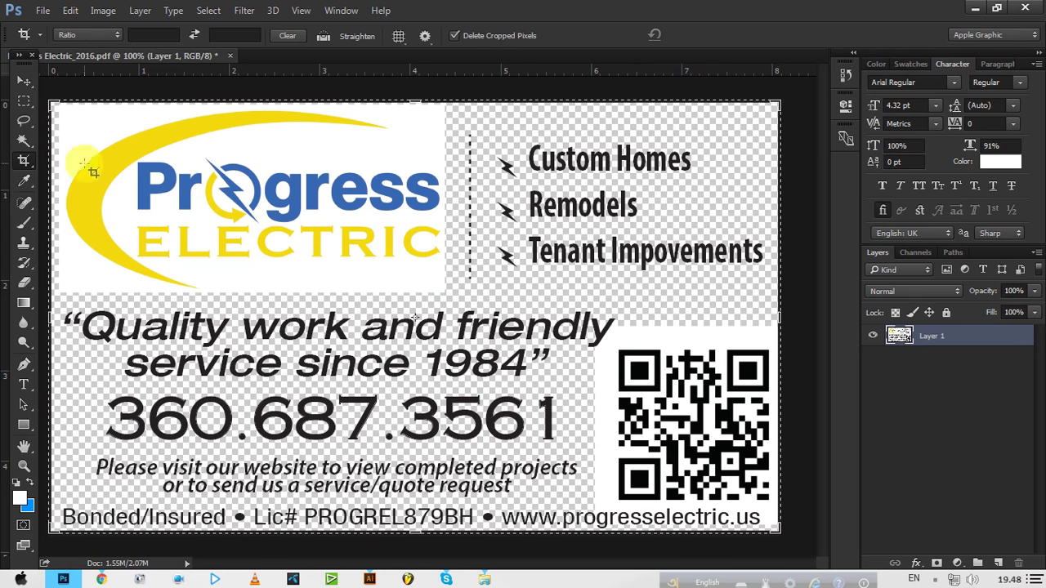
{"action": "left_click_drag", "start_coordinate": [774, 531], "coordinate": [611, 412]}
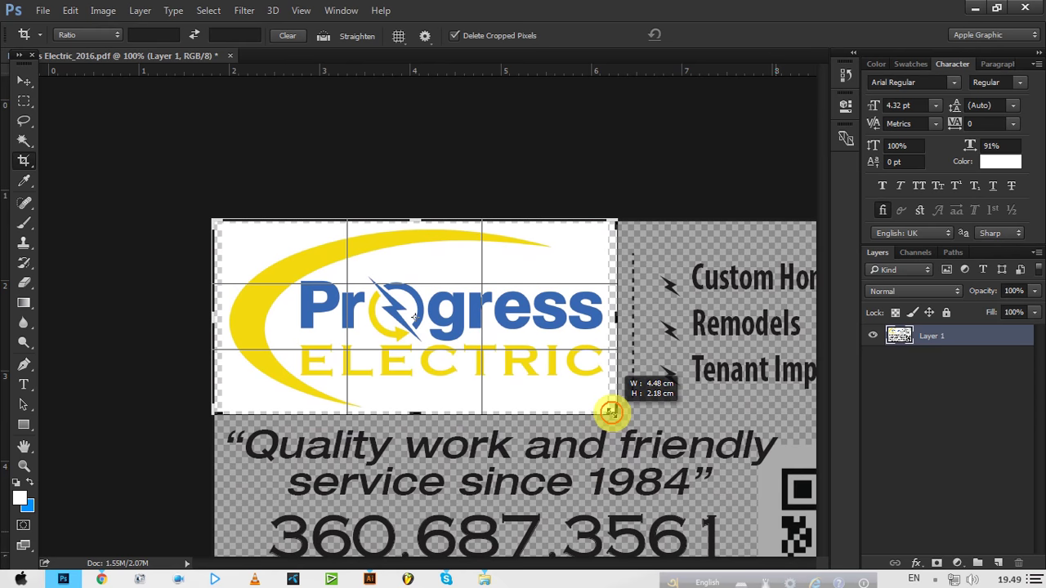
{"action": "left_click_drag", "start_coordinate": [612, 413], "coordinate": [607, 412]}
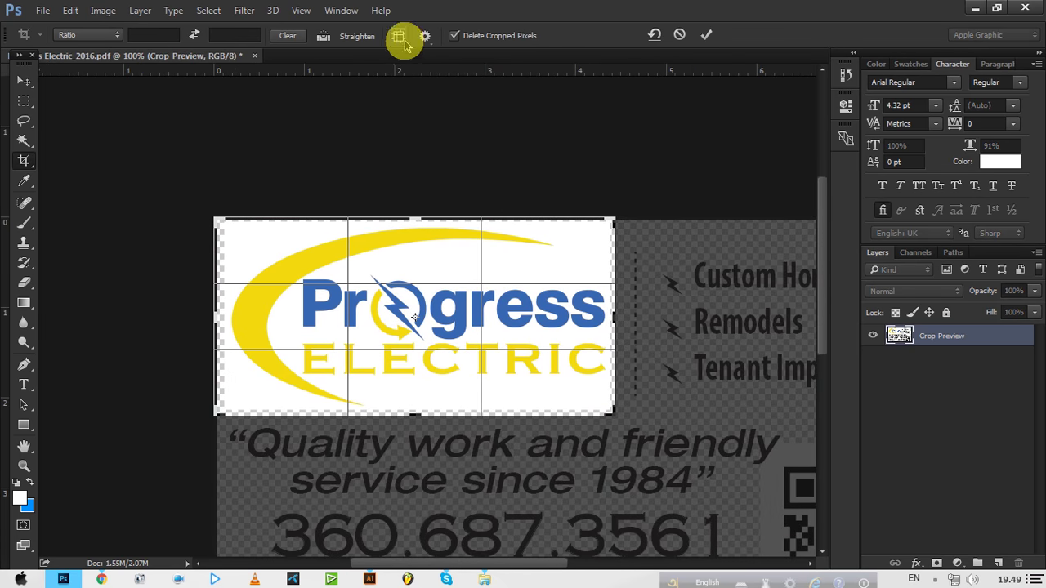
{"action": "key", "text": "Return"}
{"action": "key", "text": "ctrl+plus"}
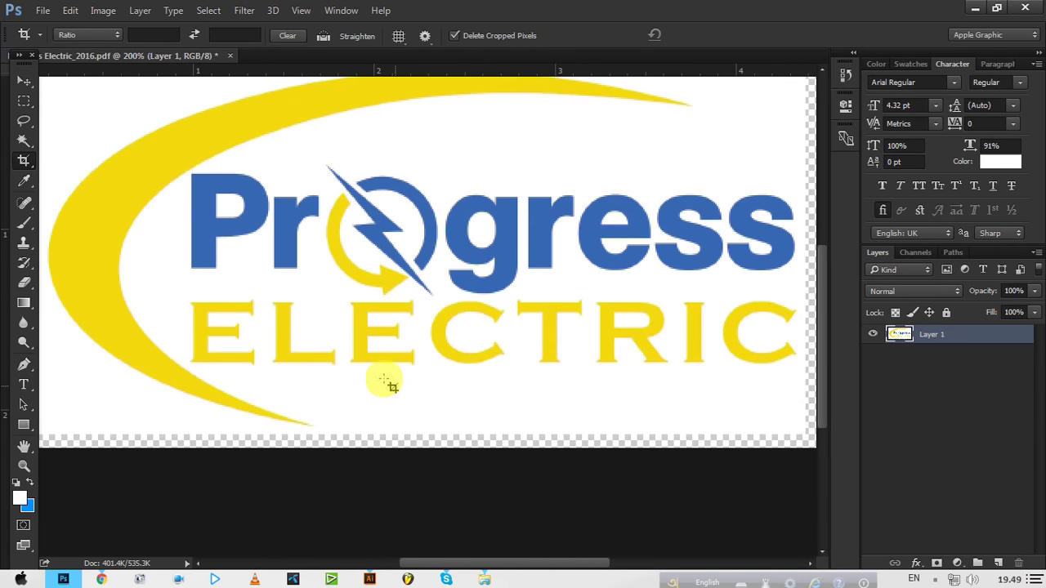
Select the logo's white background by colour and delete it, leaving transparency.
{"action": "left_click", "coordinate": [24, 140]}
{"action": "left_click", "coordinate": [70, 146]}
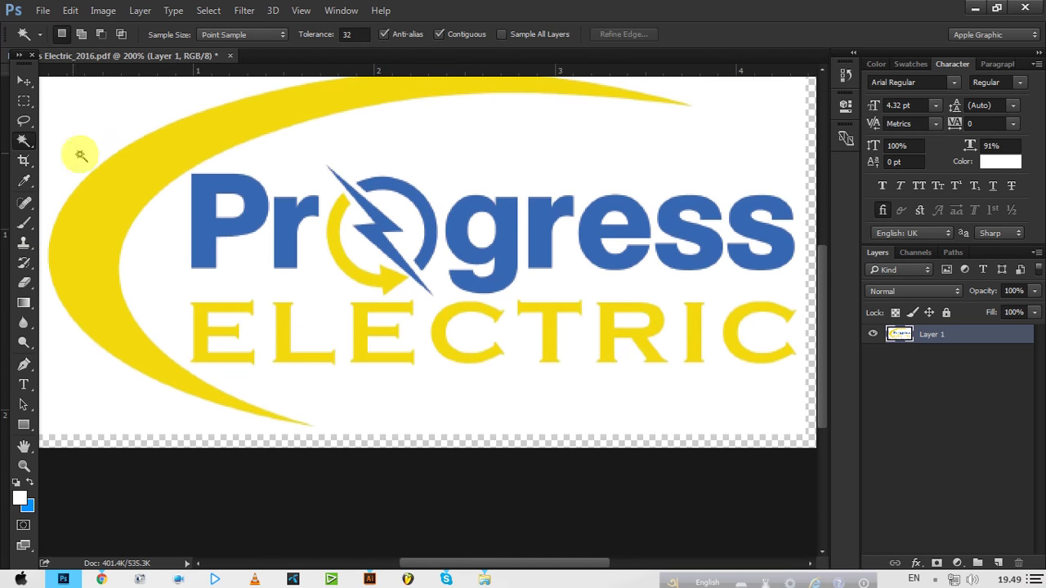
{"action": "left_click", "coordinate": [118, 139]}
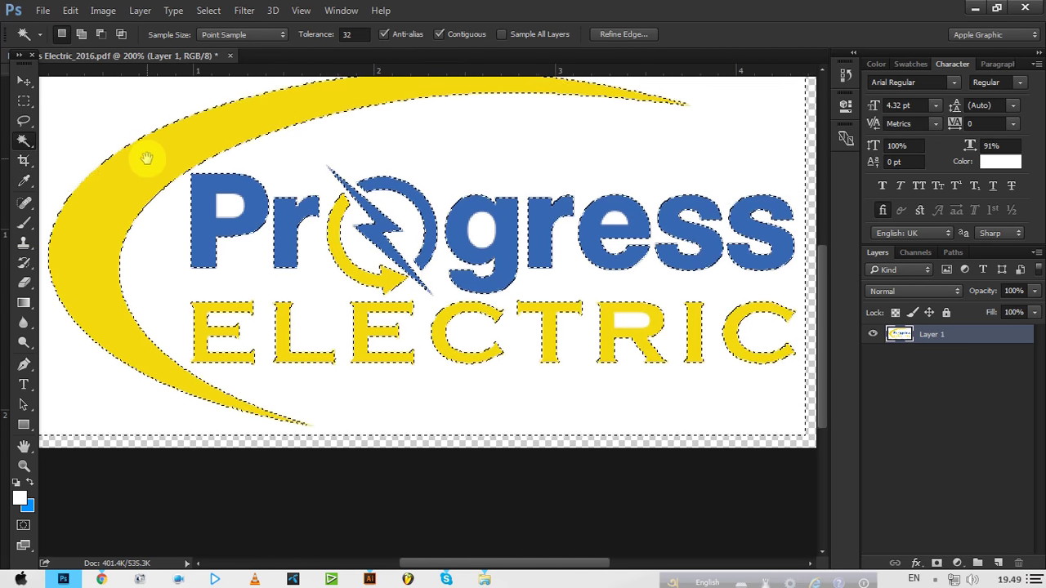
{"action": "left_click", "coordinate": [147, 160], "text": "alt"}
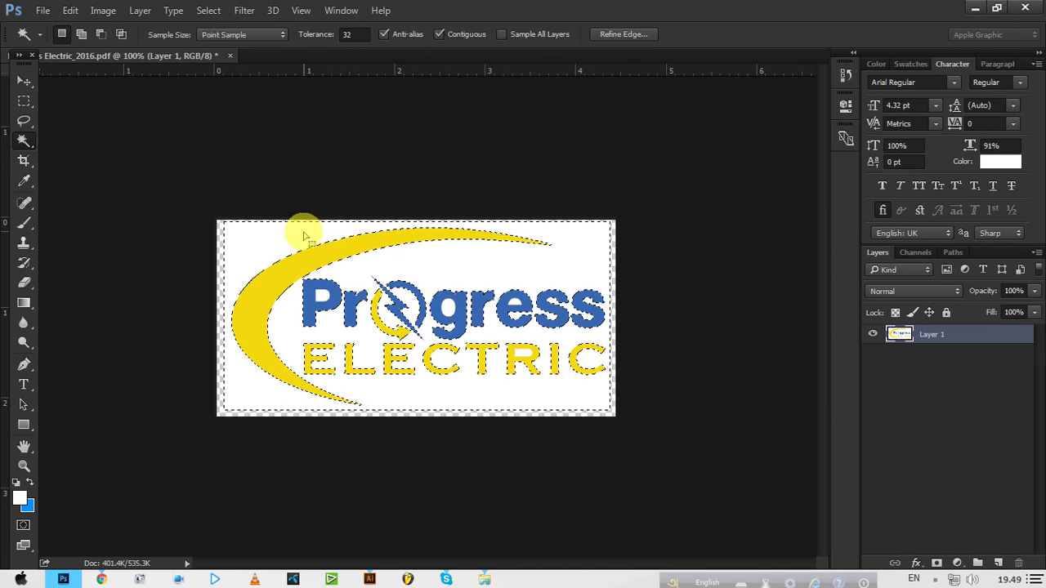
{"action": "key", "text": "Delete"}
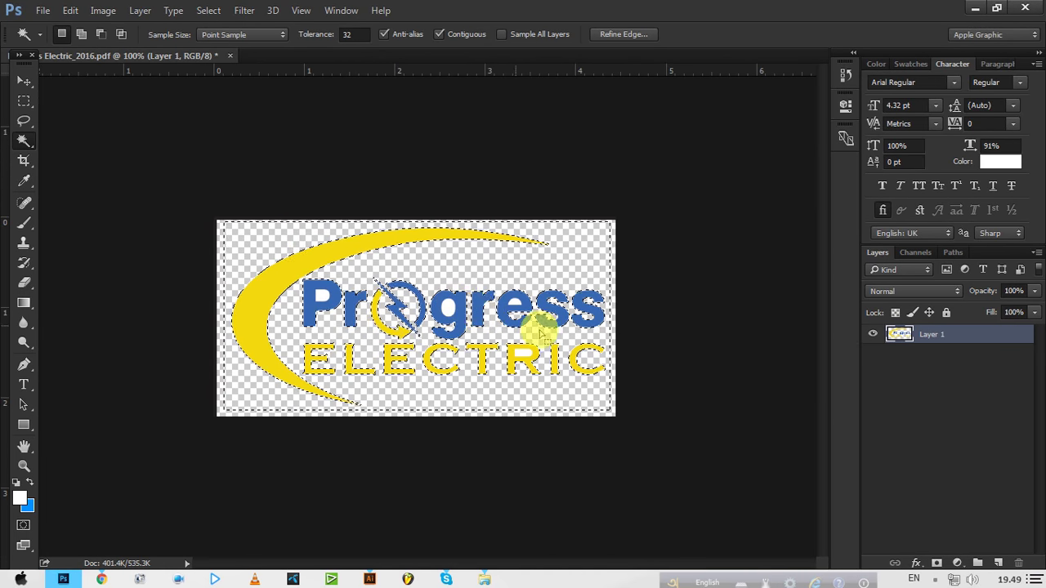
Pan and scroll around the enlarged logo to check the cut-out edges.
{"action": "scroll", "coordinate": [442, 301], "scroll_direction": "up", "scroll_amount": 1}
{"action": "scroll", "coordinate": [453, 319], "scroll_direction": "up", "scroll_amount": 1}
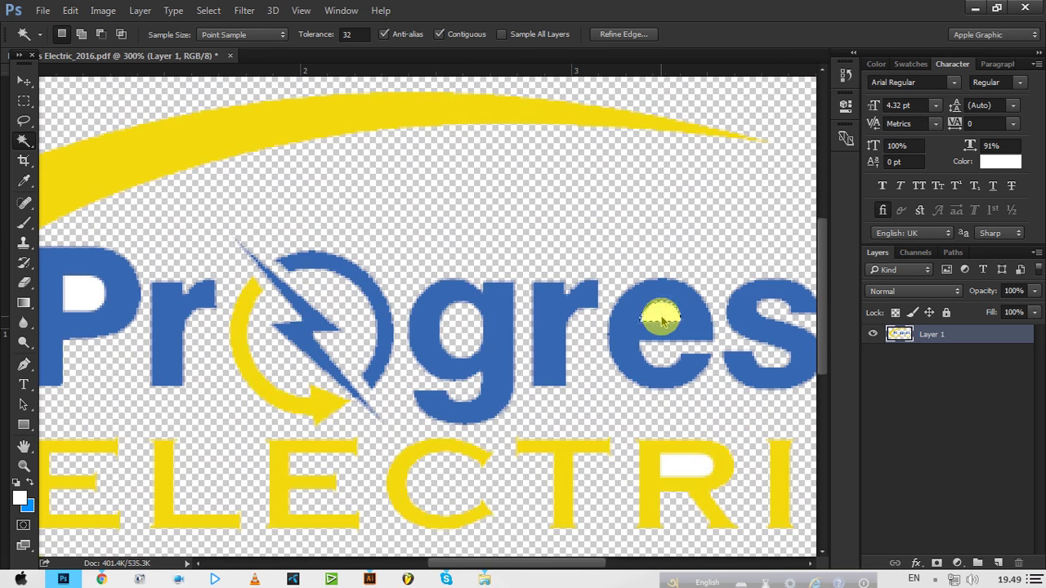
{"action": "scroll", "coordinate": [667, 360], "scroll_direction": "down", "scroll_amount": 3}
{"action": "scroll", "coordinate": [667, 360], "scroll_direction": "right", "scroll_amount": 2}
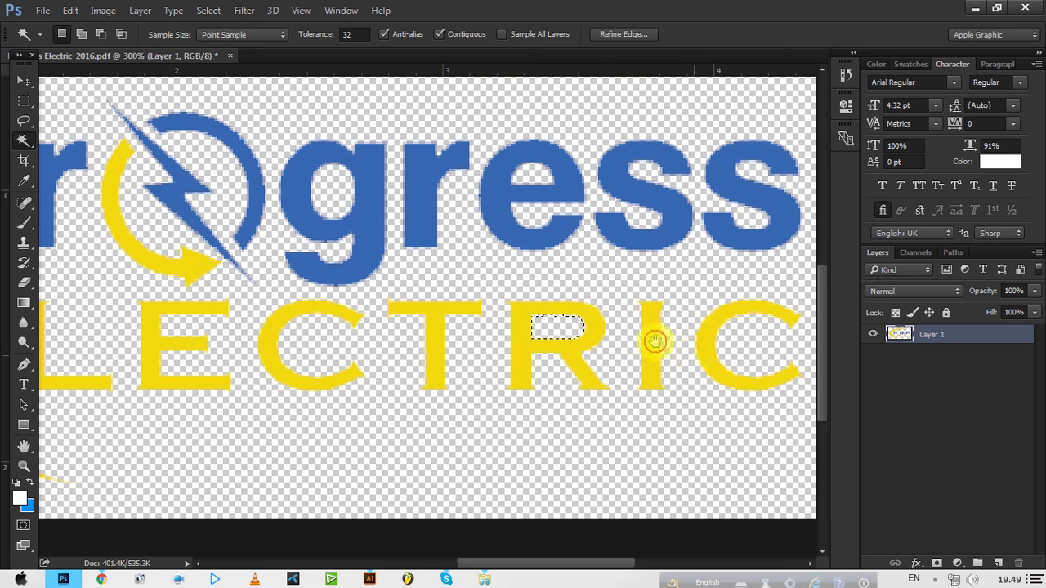
{"action": "left_click_drag", "start_coordinate": [655, 341], "coordinate": [395, 308]}
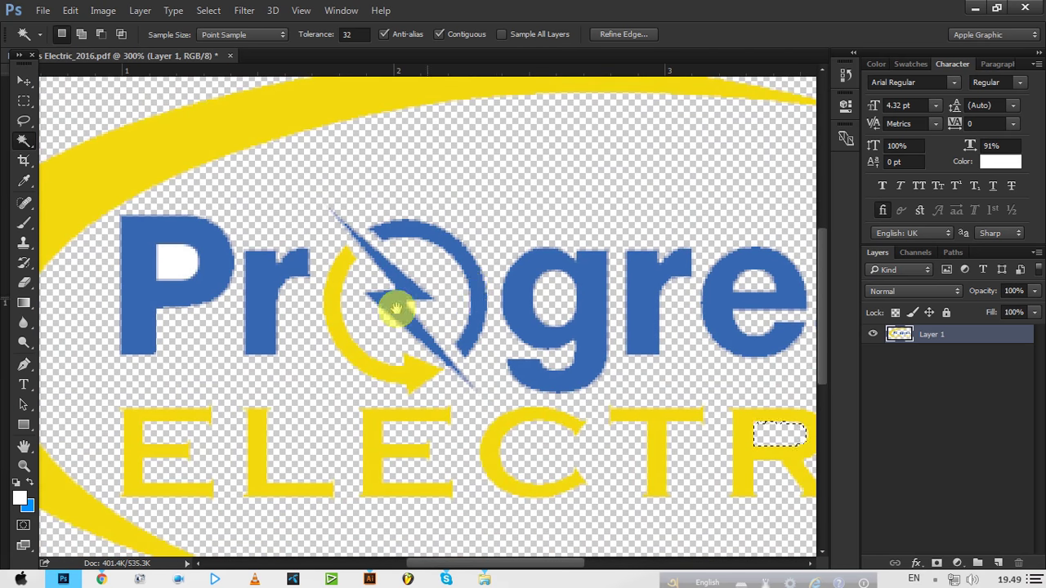
{"action": "scroll", "coordinate": [395, 309], "scroll_direction": "down", "scroll_amount": 1}
{"action": "scroll", "coordinate": [441, 327], "scroll_direction": "down", "scroll_amount": 2}
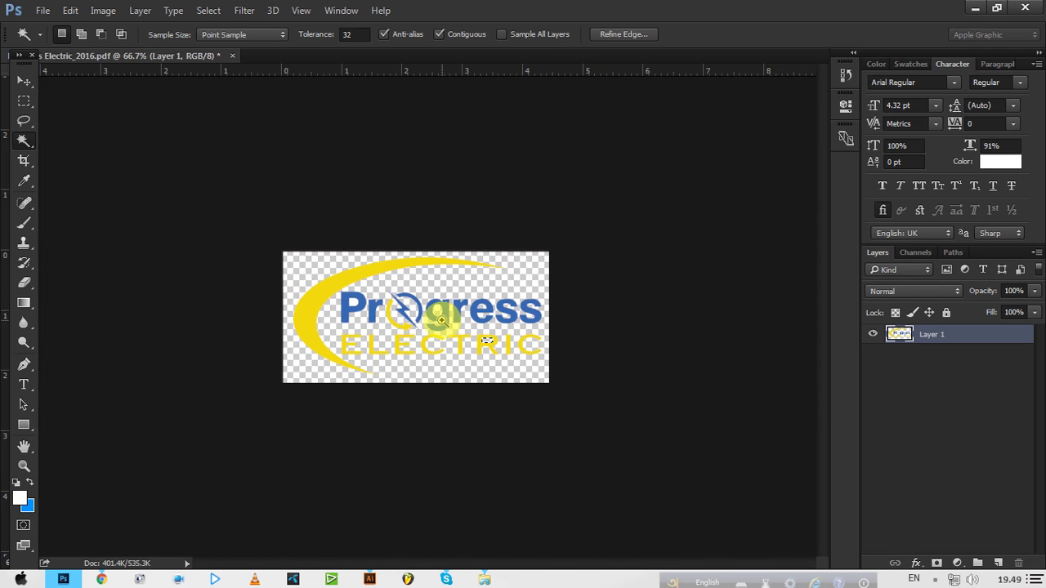
{"action": "scroll", "coordinate": [441, 320], "scroll_direction": "up", "scroll_amount": 1}
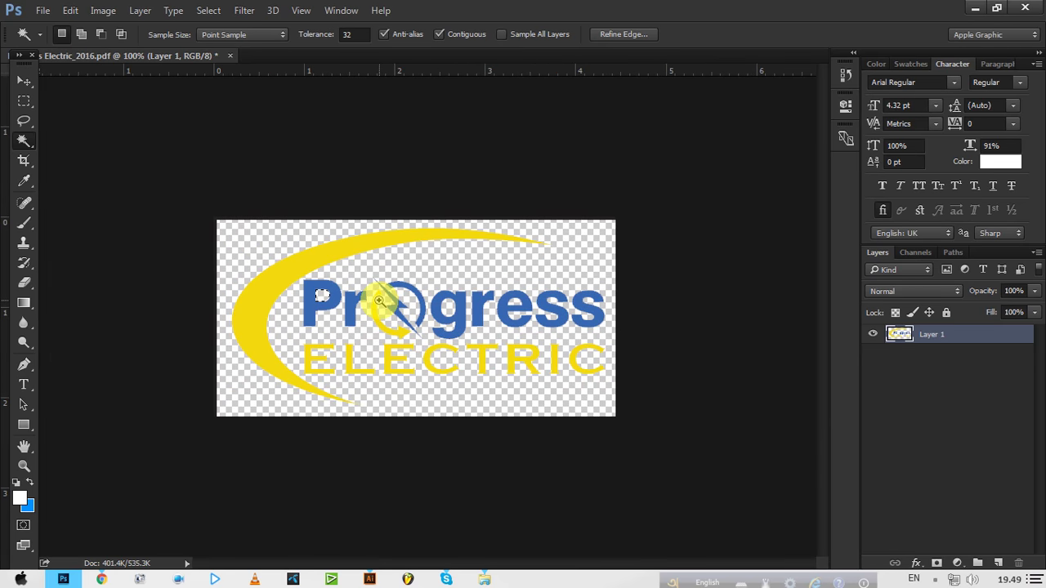
{"action": "scroll", "coordinate": [378, 300], "scroll_direction": "up", "scroll_amount": 2}
{"action": "left_click_drag", "start_coordinate": [584, 345], "coordinate": [280, 226]}
{"action": "left_click_drag", "start_coordinate": [443, 311], "coordinate": [335, 322]}
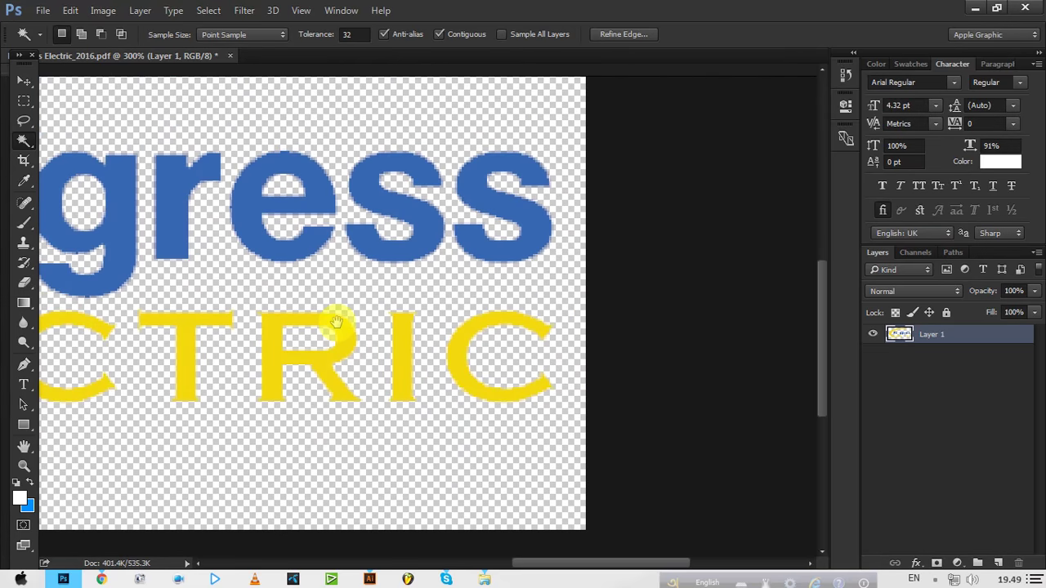
{"action": "scroll", "coordinate": [336, 321], "scroll_direction": "down", "scroll_amount": 1}
{"action": "scroll", "coordinate": [311, 284], "scroll_direction": "down", "scroll_amount": 2}
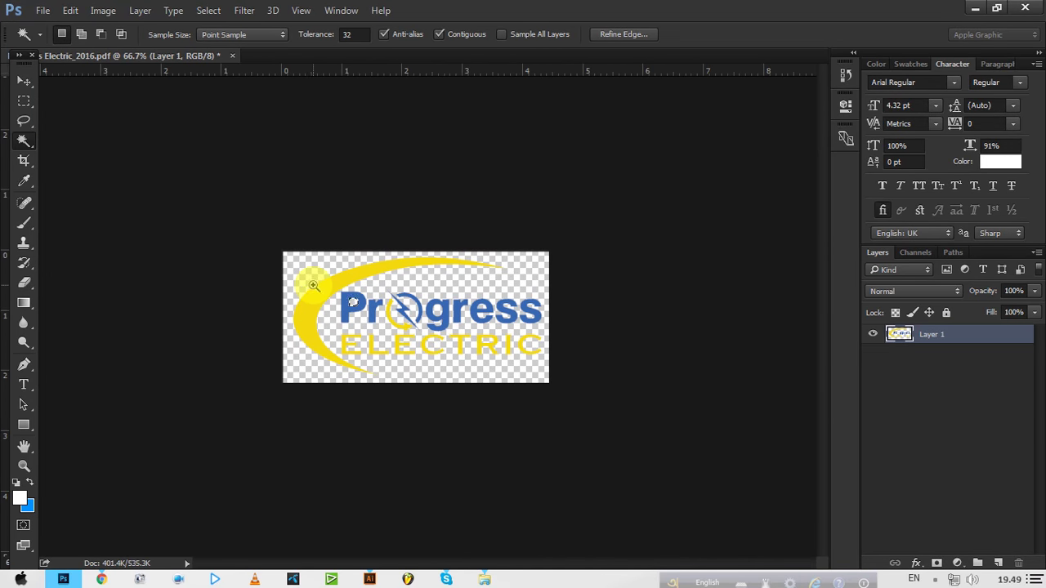
{"action": "left_click", "coordinate": [200, 15]}
Save the transparent logo to the Desktop as PNG 'Progress Electric_2016 Logo'.
{"action": "left_click", "coordinate": [182, 65]}
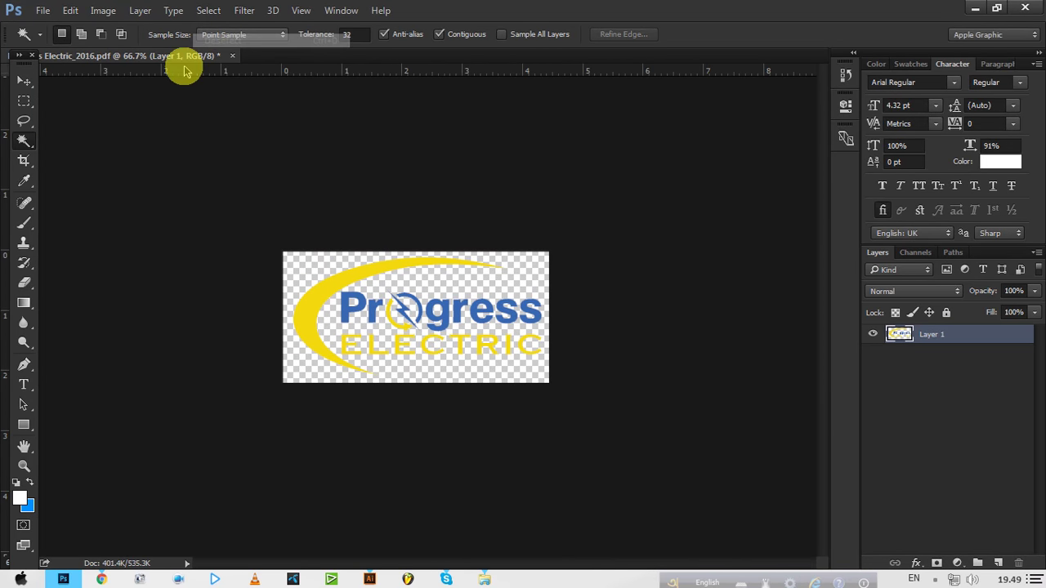
{"action": "left_click", "coordinate": [23, 81]}
{"action": "left_click", "coordinate": [42, 11]}
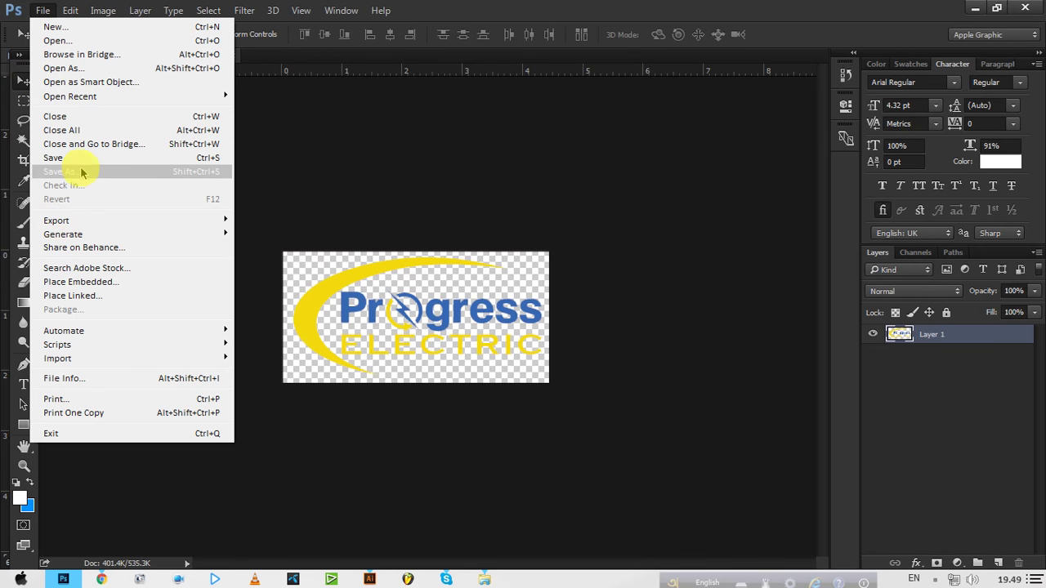
{"action": "left_click", "coordinate": [80, 172]}
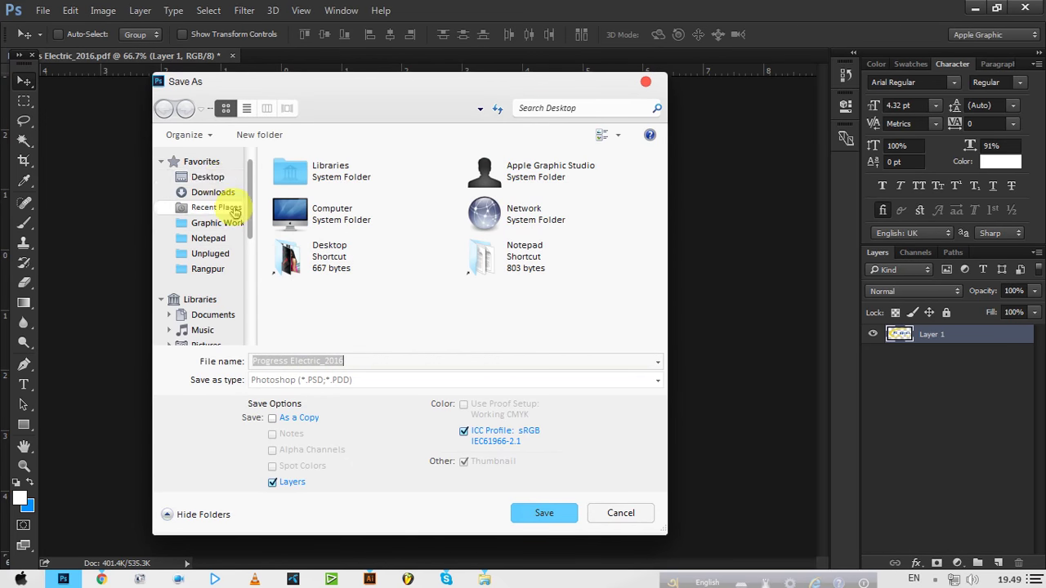
{"action": "type", "text": "Progress Electric_2016 Logo"}
{"action": "left_click", "coordinate": [206, 177]}
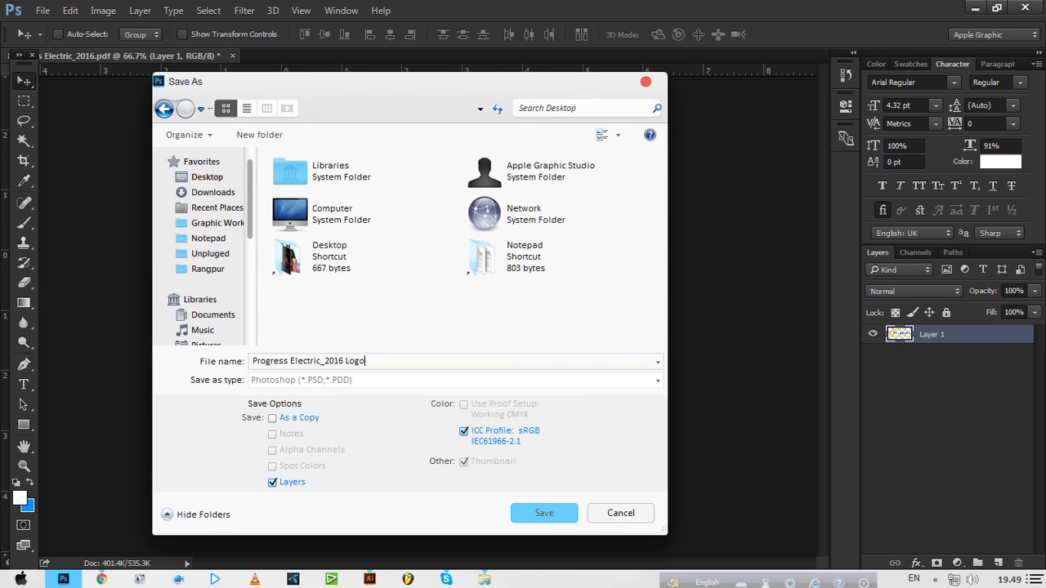
{"action": "left_click", "coordinate": [377, 381]}
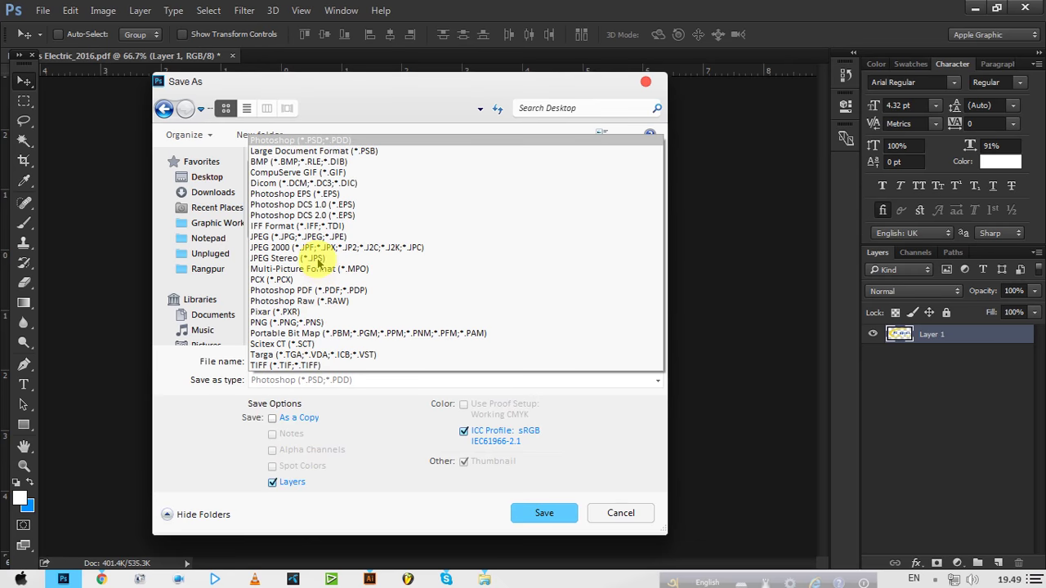
{"action": "left_click", "coordinate": [296, 322]}
{"action": "left_click", "coordinate": [539, 513]}
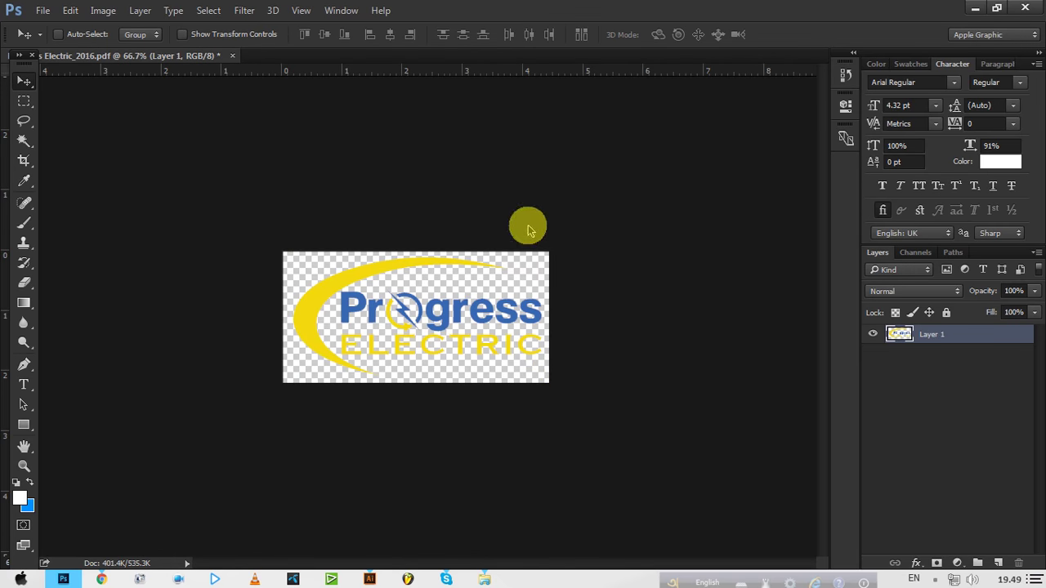
{"action": "left_click", "coordinate": [586, 175]}
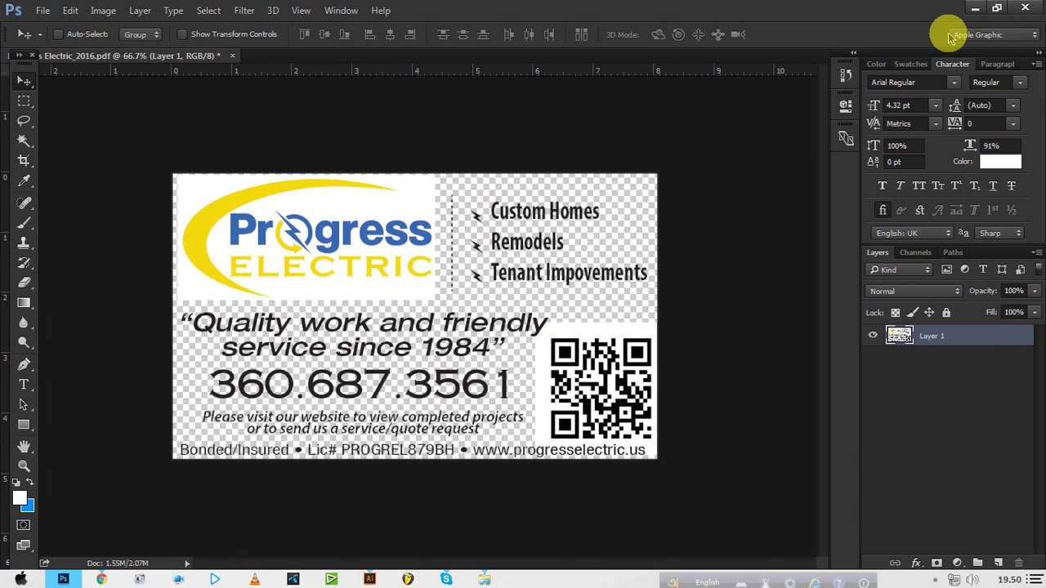
Minimize Photoshop to return to the Illustrator card with its near-black left half.
{"action": "left_click", "coordinate": [976, 9]}
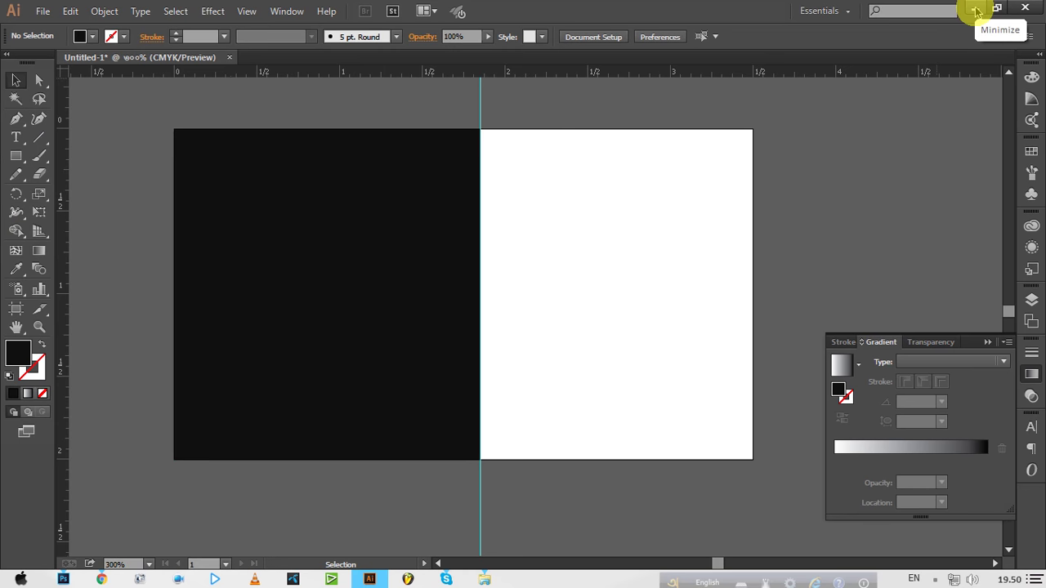
Drag the maps-world-map-01 desktop image into Photoshop to open it as a second document.
{"action": "left_click", "coordinate": [975, 9]}
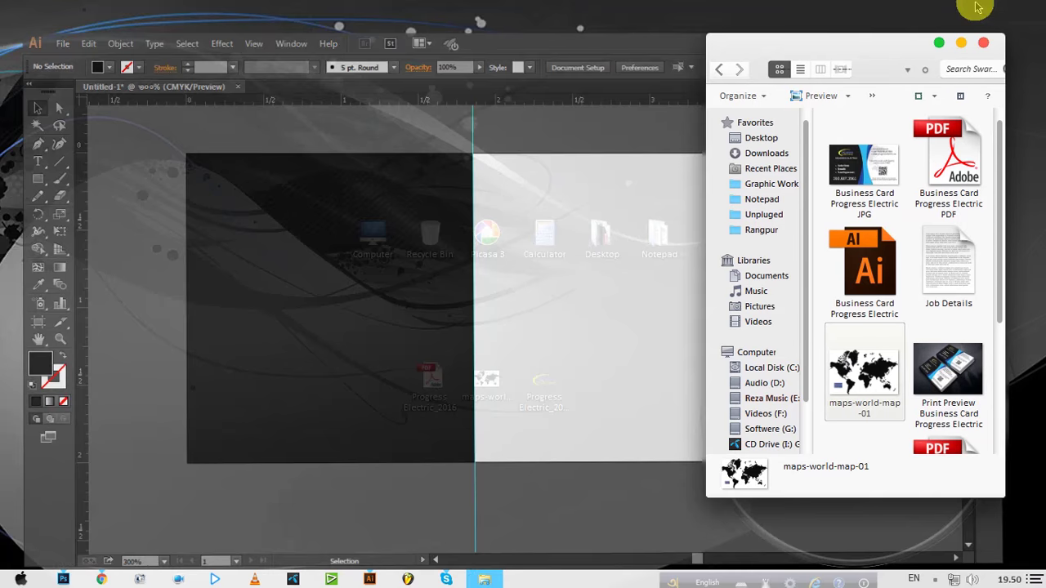
{"action": "left_click", "coordinate": [494, 399]}
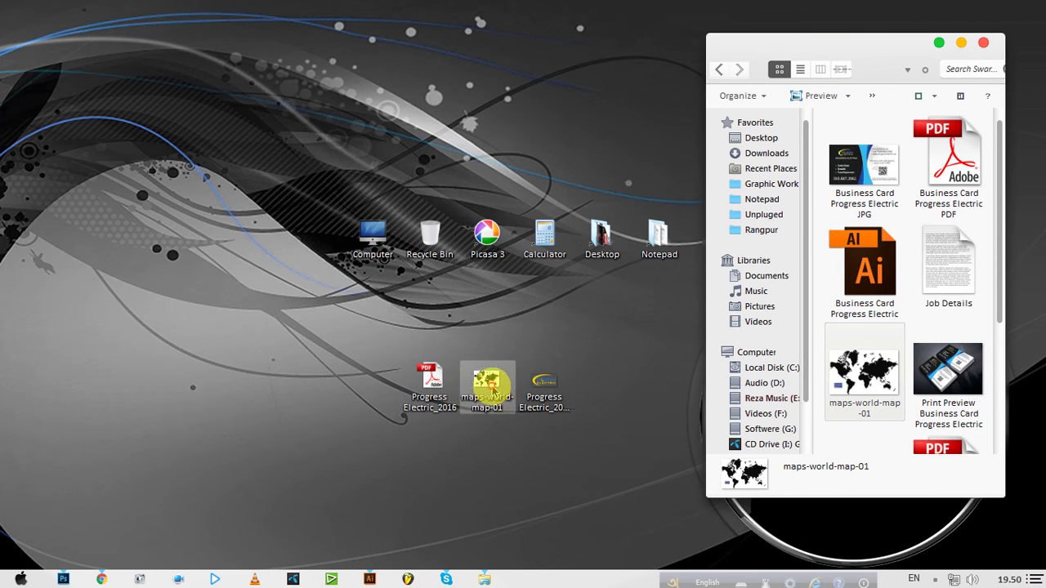
{"action": "mouse_move", "coordinate": [492, 384]}
{"action": "left_mouse_down"}
{"action": "mouse_move", "coordinate": [124, 533]}
{"action": "mouse_move", "coordinate": [277, 56]}
{"action": "mouse_move", "coordinate": [282, 74]}
{"action": "left_mouse_up"}
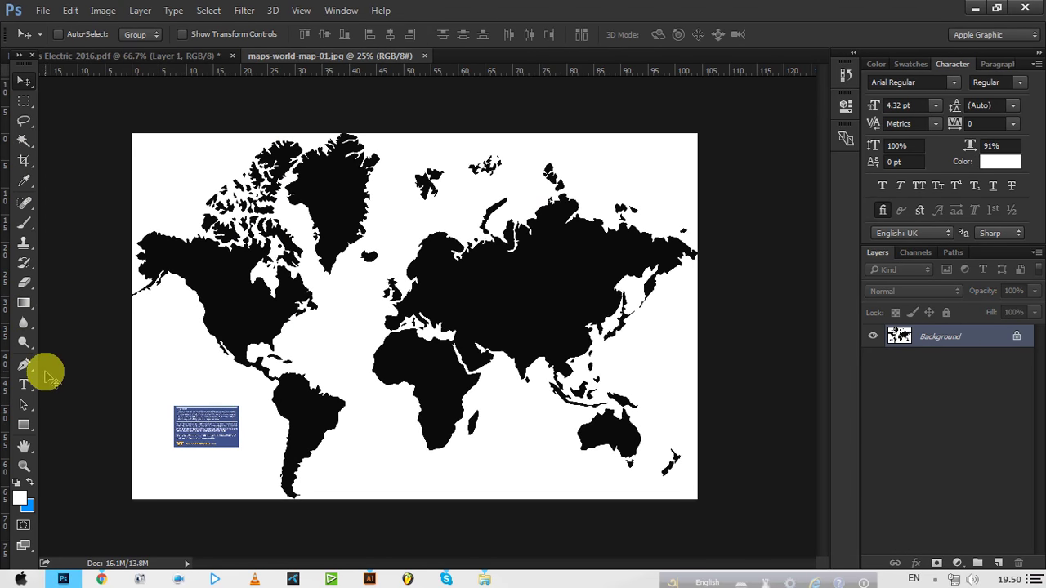
Choose the Patch Tool from the healing flyout and outline the small blue image.
{"action": "left_click", "coordinate": [24, 202]}
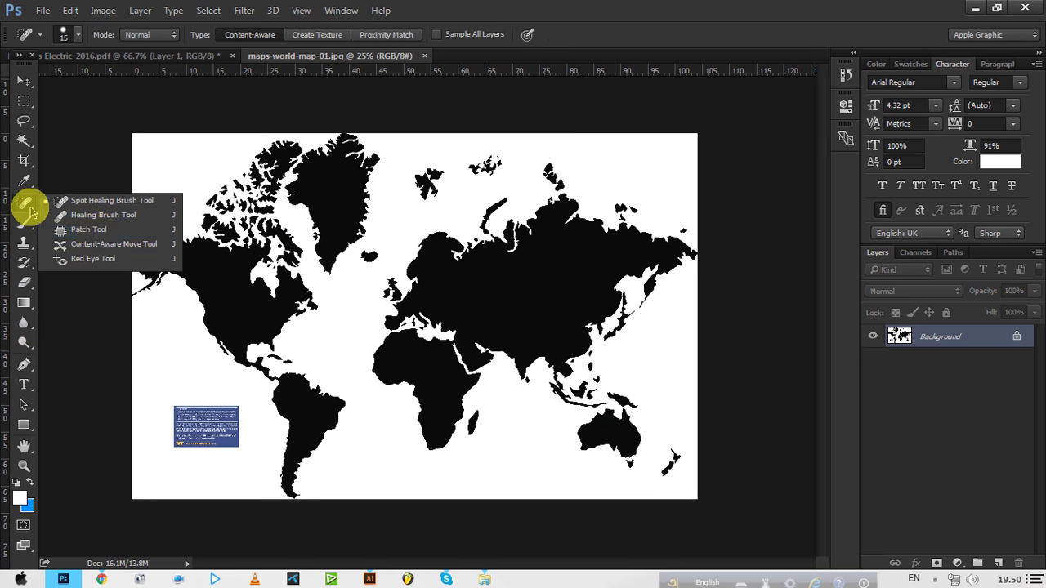
{"action": "left_click", "coordinate": [86, 242]}
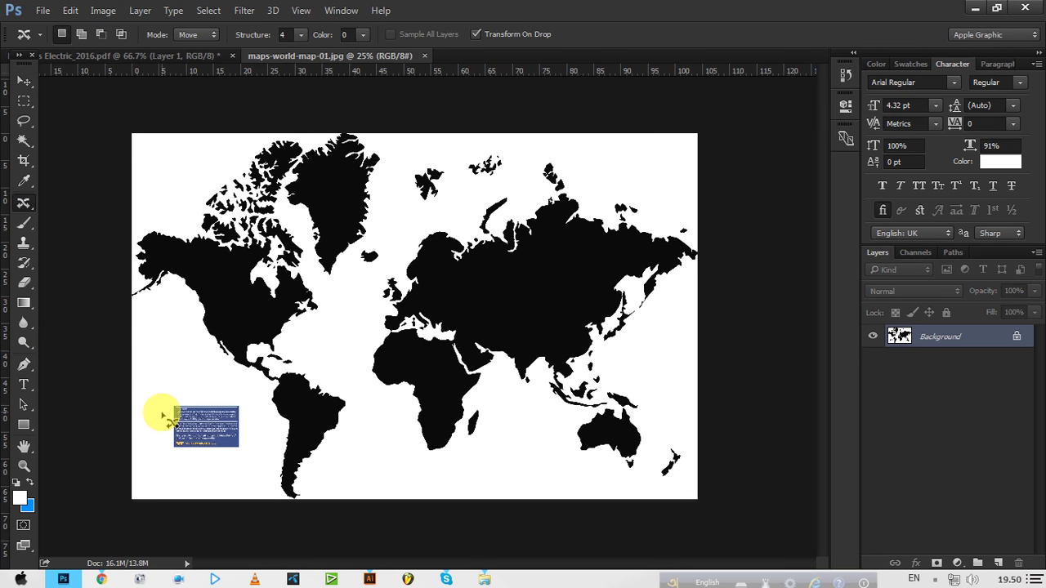
{"action": "left_click", "coordinate": [24, 202]}
{"action": "left_click", "coordinate": [81, 229]}
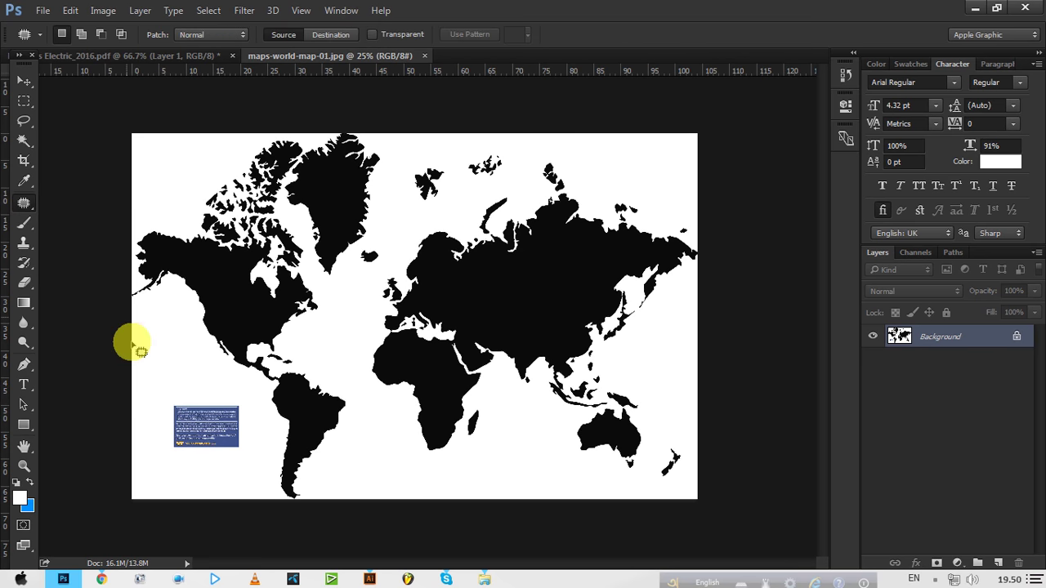
{"action": "mouse_move", "coordinate": [169, 444]}
{"action": "left_mouse_down"}
{"action": "mouse_move", "coordinate": [243, 455]}
{"action": "mouse_move", "coordinate": [165, 451]}
{"action": "mouse_move", "coordinate": [172, 487]}
{"action": "mouse_move", "coordinate": [173, 476]}
{"action": "left_mouse_up"}
{"action": "key", "text": "ctrl+d"}
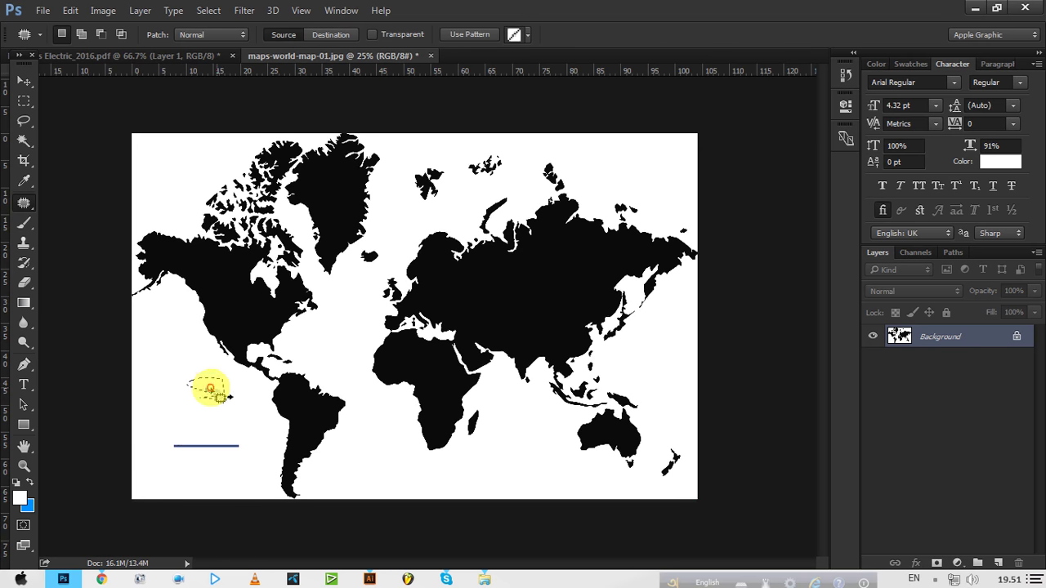
Patch the blue image and leftover blue line with nearby plain white area.
{"action": "mouse_move", "coordinate": [220, 397]}
{"action": "left_mouse_down"}
{"action": "mouse_move", "coordinate": [198, 384]}
{"action": "mouse_move", "coordinate": [186, 442]}
{"action": "left_mouse_up"}
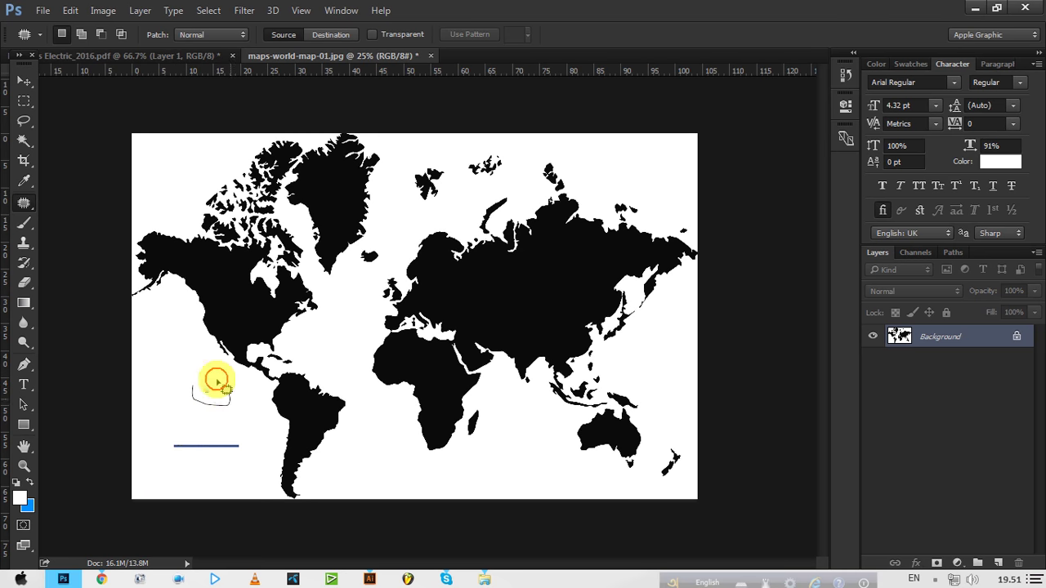
{"action": "left_click_drag", "start_coordinate": [211, 394], "coordinate": [164, 350]}
{"action": "key", "text": "ctrl+d"}
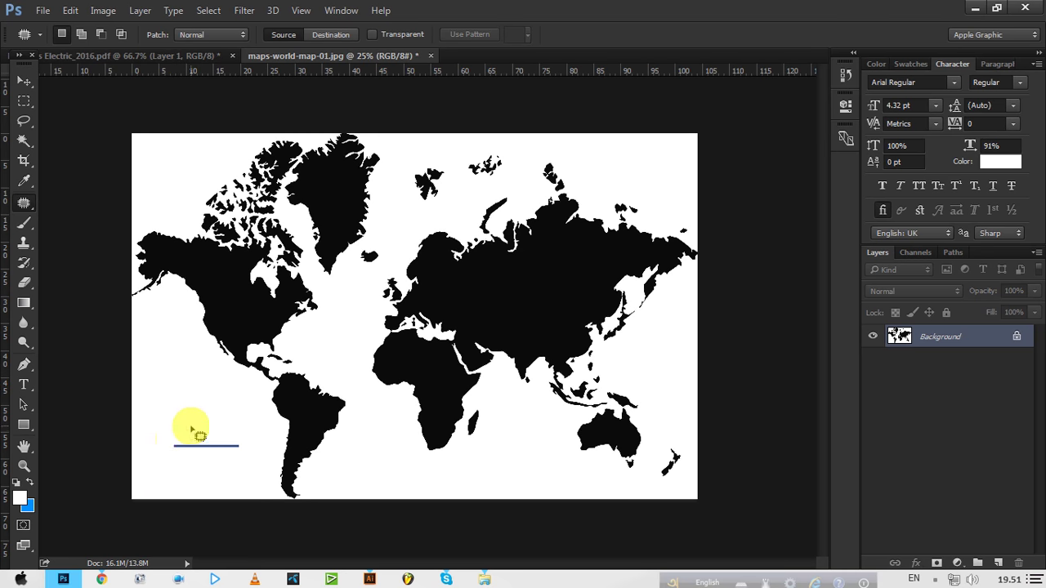
{"action": "left_click_drag", "start_coordinate": [164, 453], "coordinate": [207, 393]}
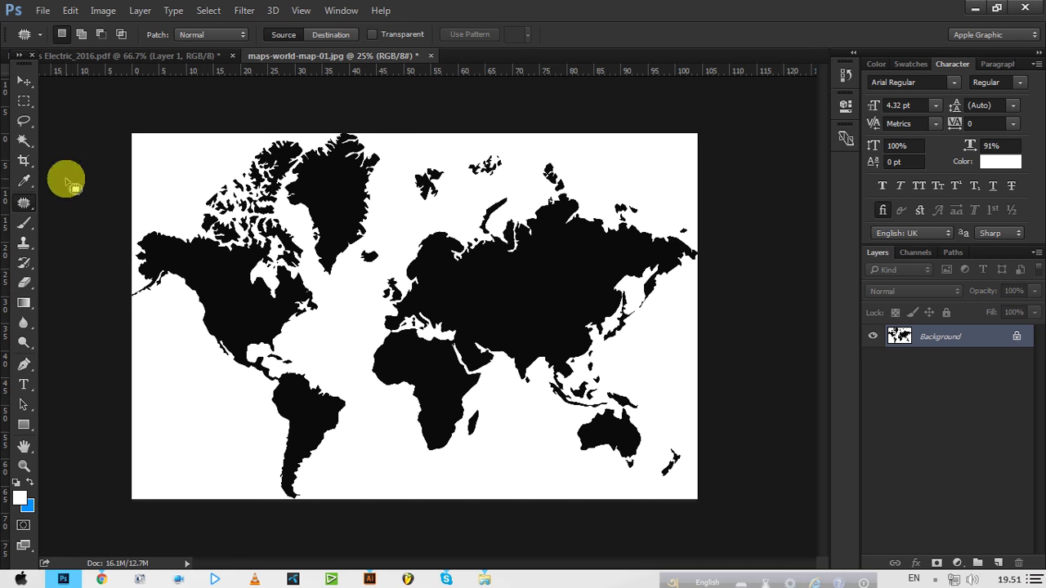
{"action": "left_click", "coordinate": [25, 142]}
Magic Wand-select the white background, trying a fill and a layer mask, then undo the mask.
{"action": "left_click", "coordinate": [250, 350]}
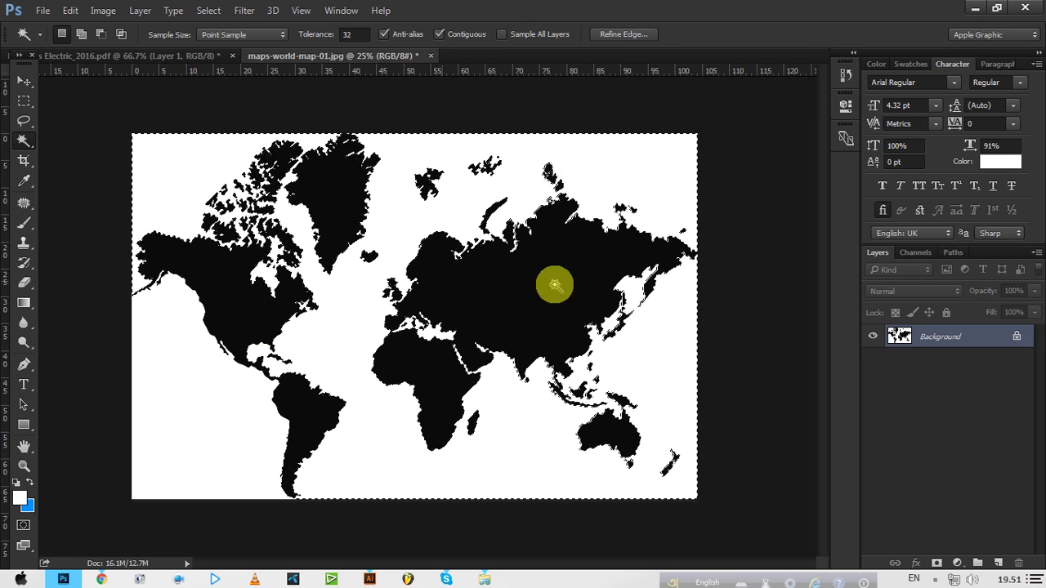
{"action": "key", "text": "shift+F5"}
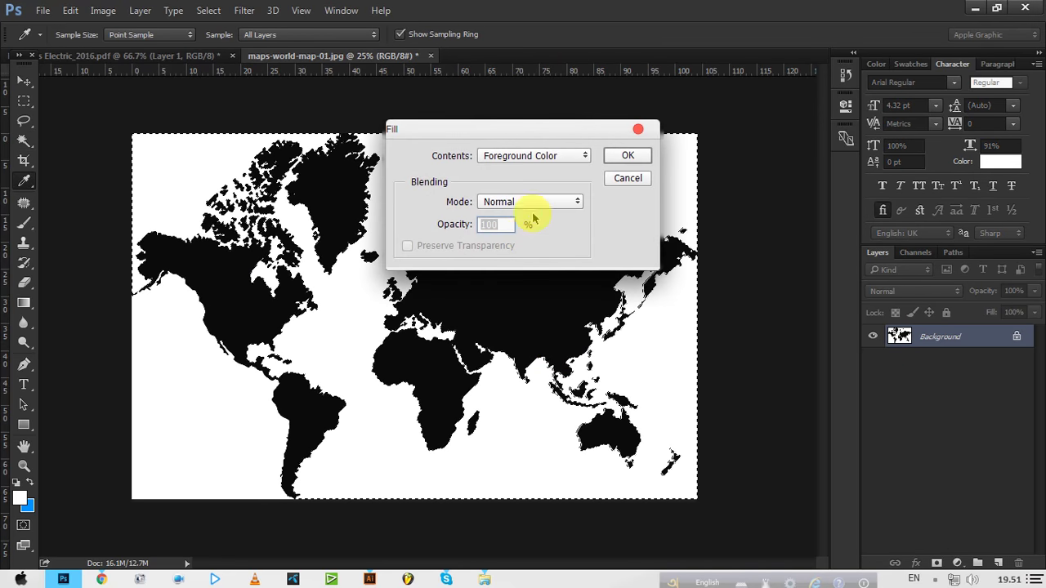
{"action": "left_click", "coordinate": [626, 178]}
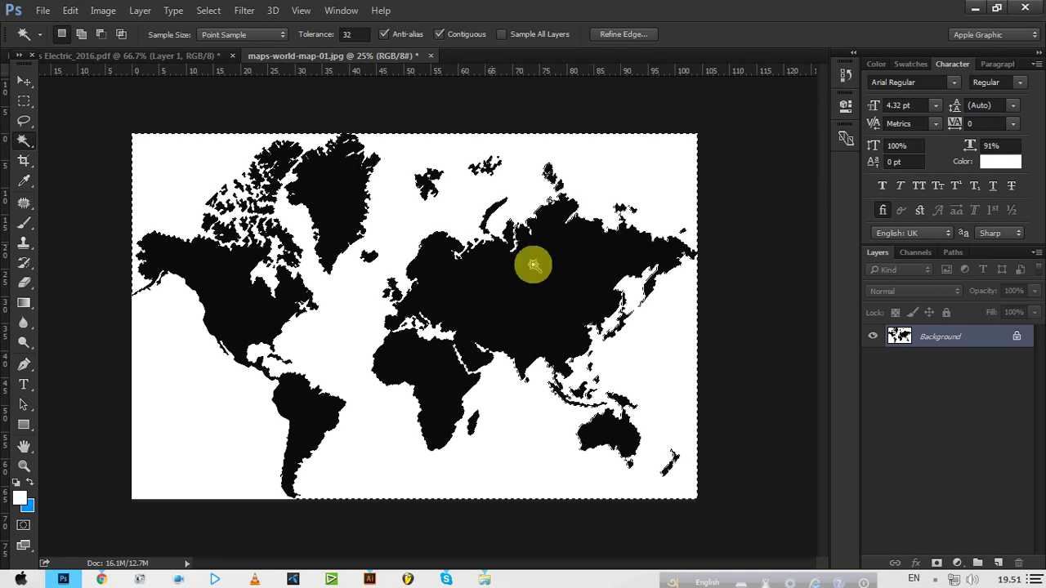
{"action": "left_click", "coordinate": [933, 562]}
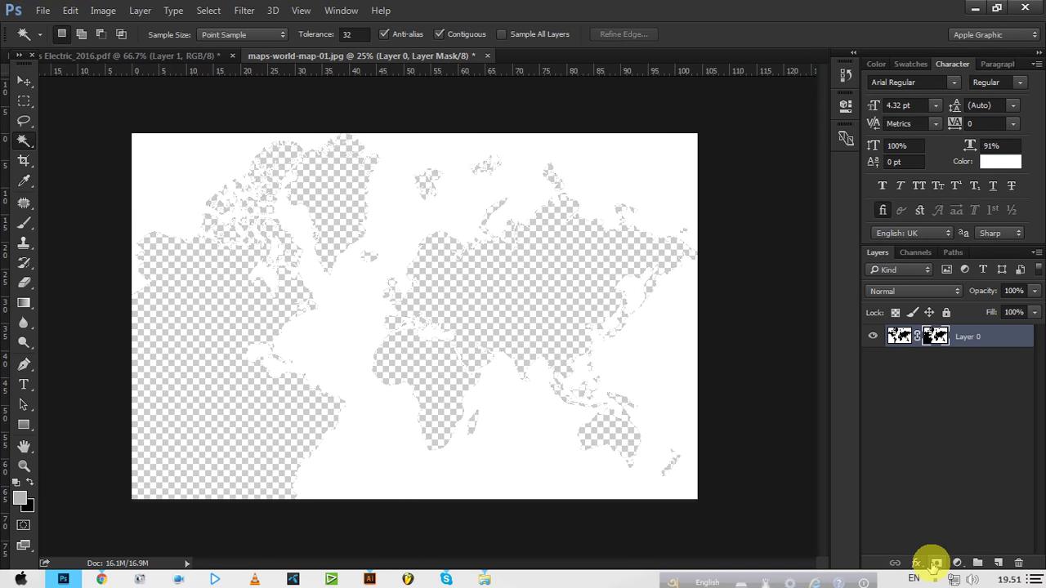
{"action": "key", "text": "ctrl+z"}
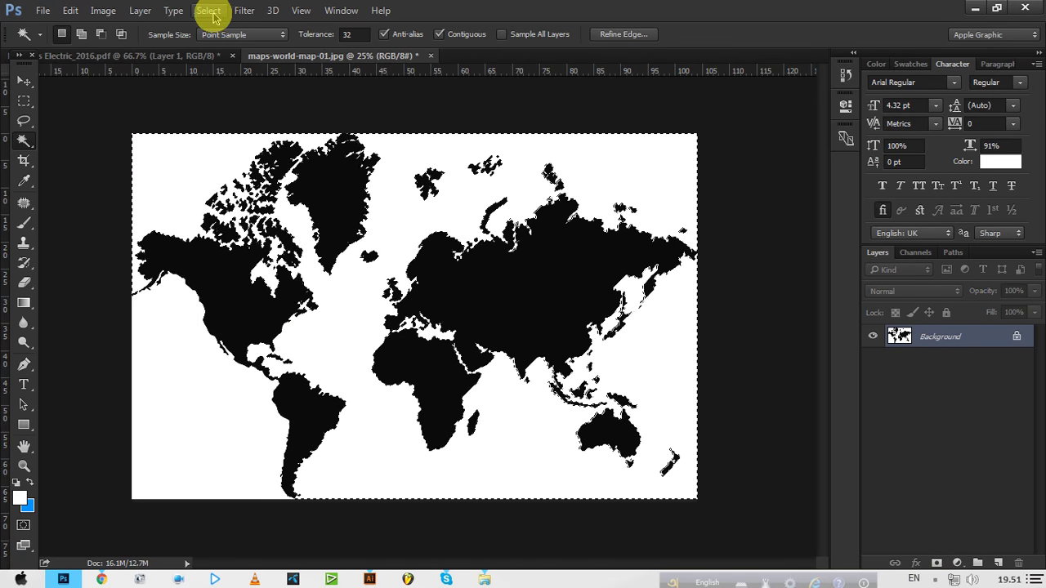
Invert the selection, add a layer mask hiding the white, and clear the white Pacific area.
{"action": "left_click", "coordinate": [208, 10]}
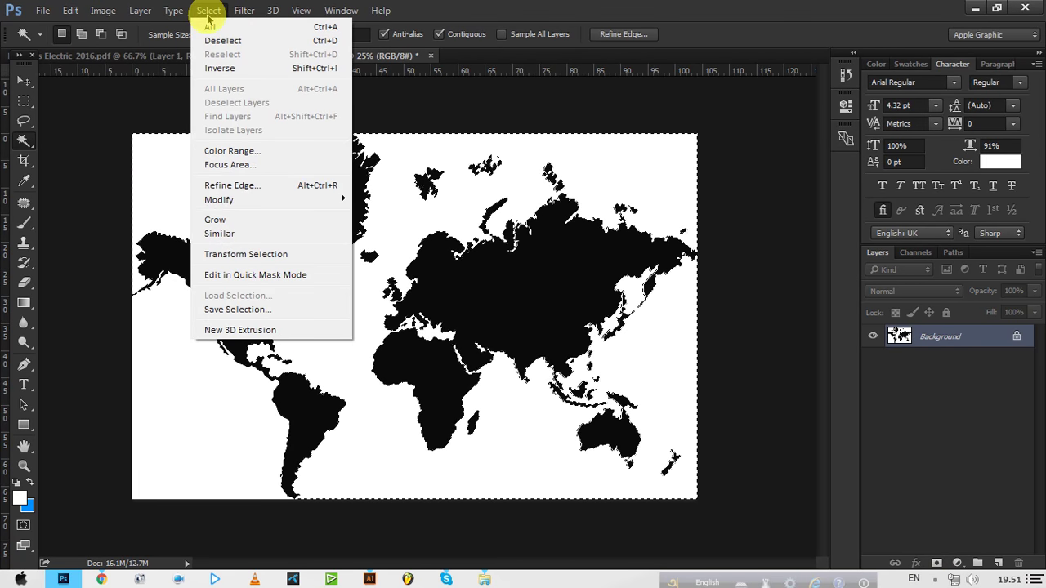
{"action": "left_click", "coordinate": [223, 69]}
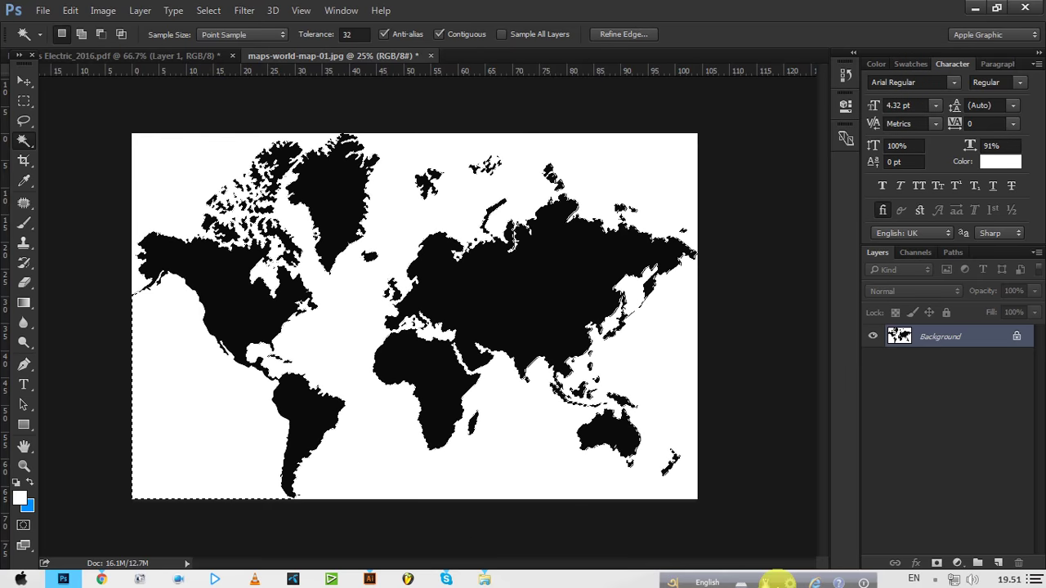
{"action": "left_click", "coordinate": [937, 563]}
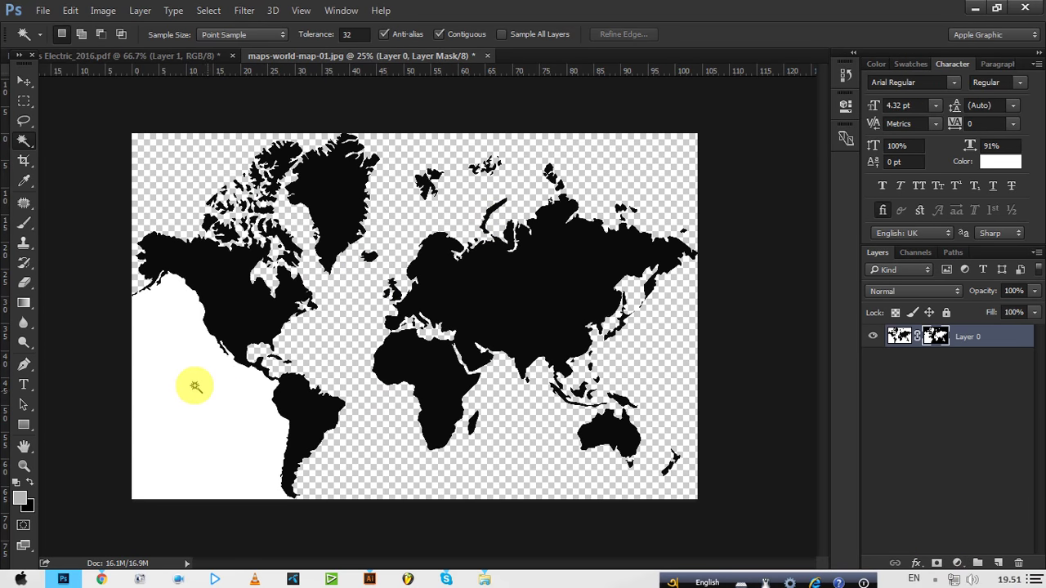
{"action": "key", "text": "Delete"}
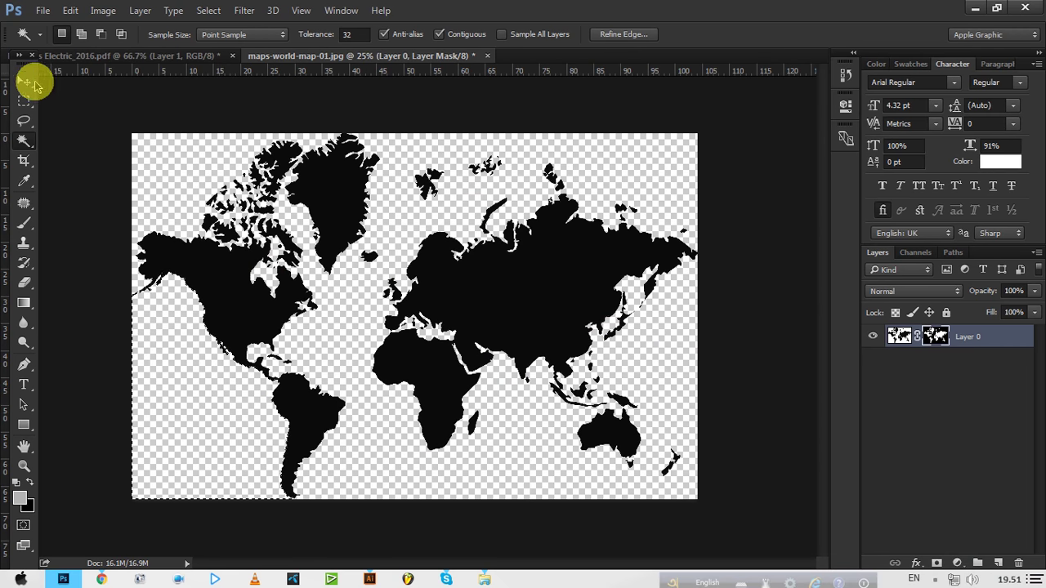
{"action": "left_click", "coordinate": [24, 81]}
Save the masked map as maps-world-map-01.png on the Desktop with default PNG options.
{"action": "left_click", "coordinate": [43, 10]}
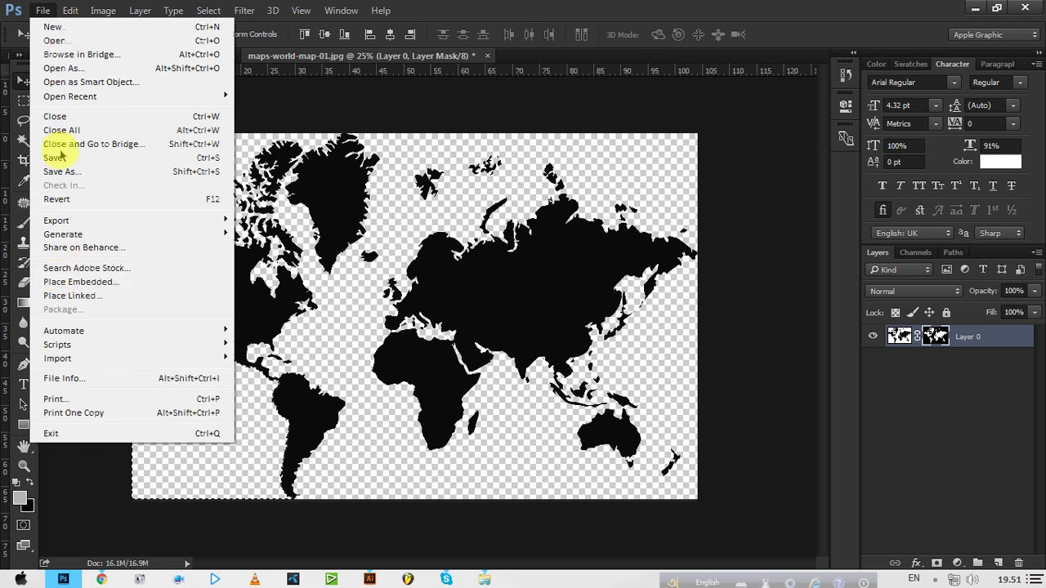
{"action": "left_click", "coordinate": [62, 172]}
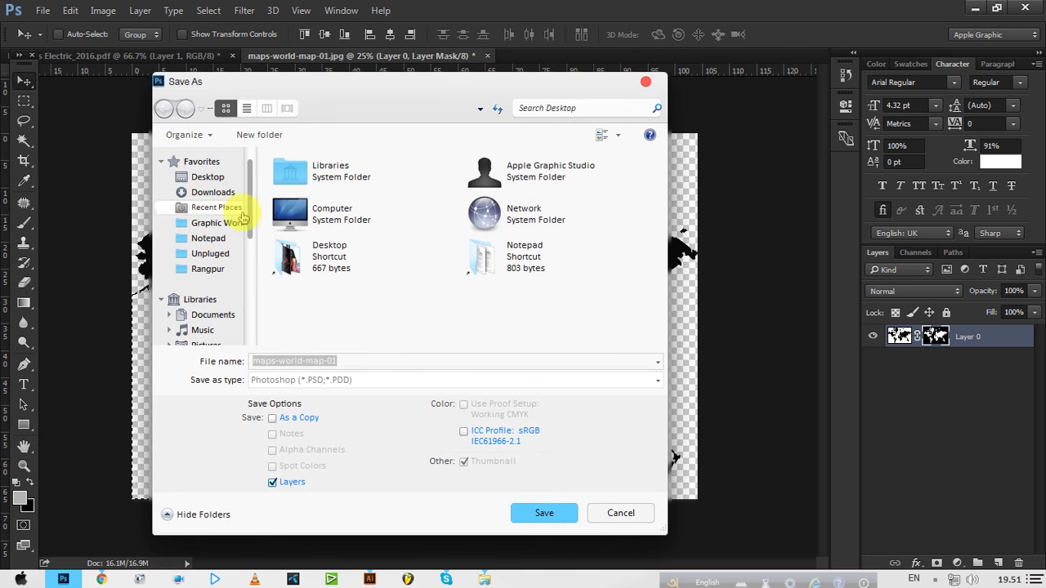
{"action": "left_click", "coordinate": [217, 178]}
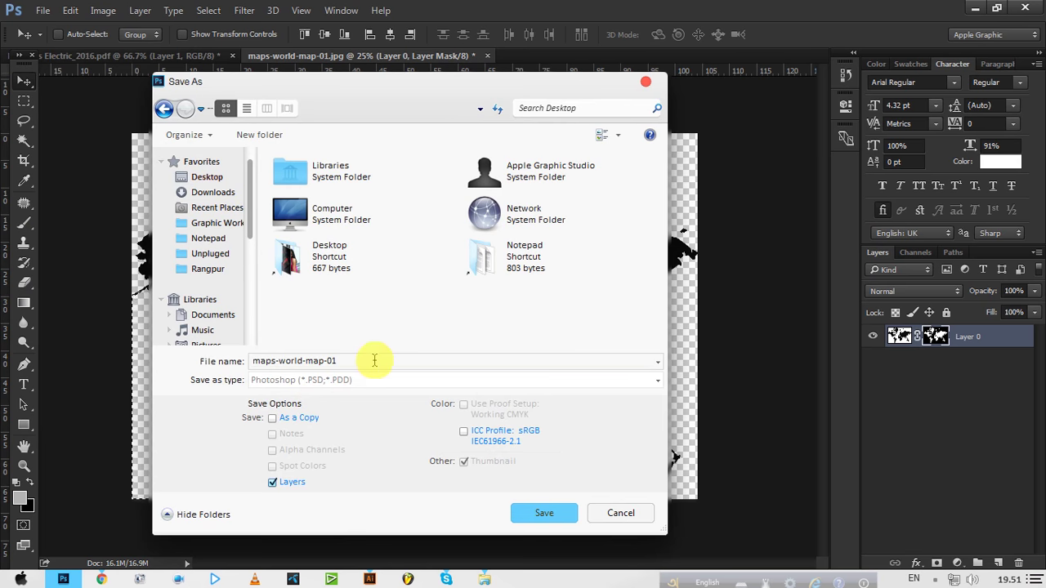
{"action": "left_click", "coordinate": [338, 381]}
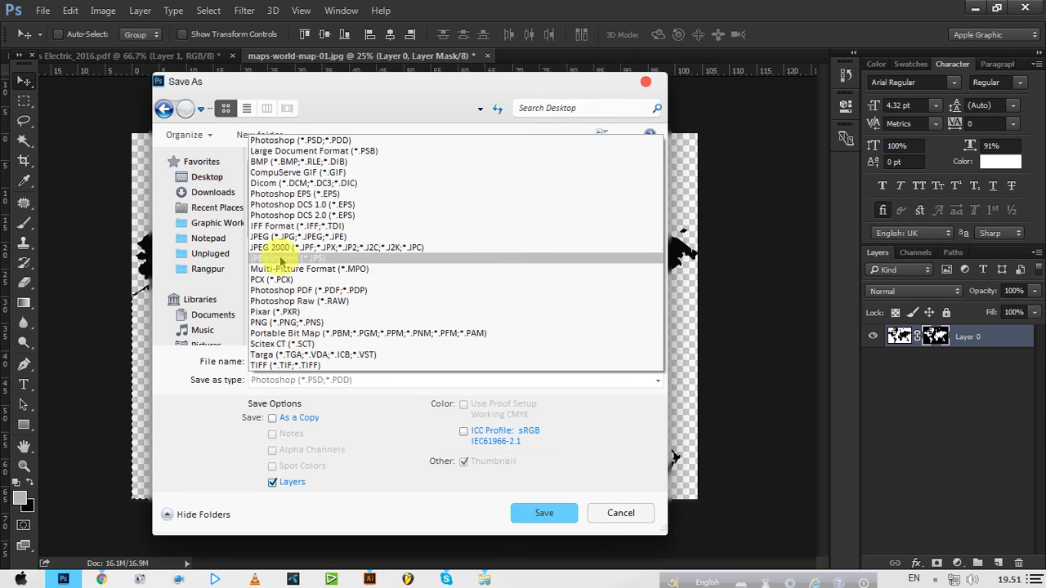
{"action": "left_click", "coordinate": [282, 322]}
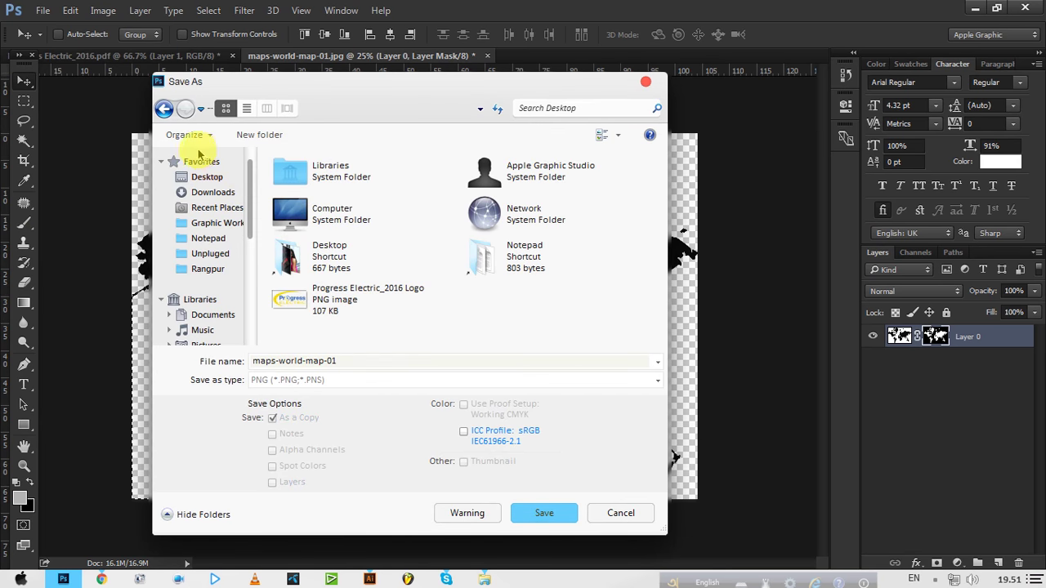
{"action": "left_click", "coordinate": [210, 179]}
{"action": "left_click", "coordinate": [545, 518]}
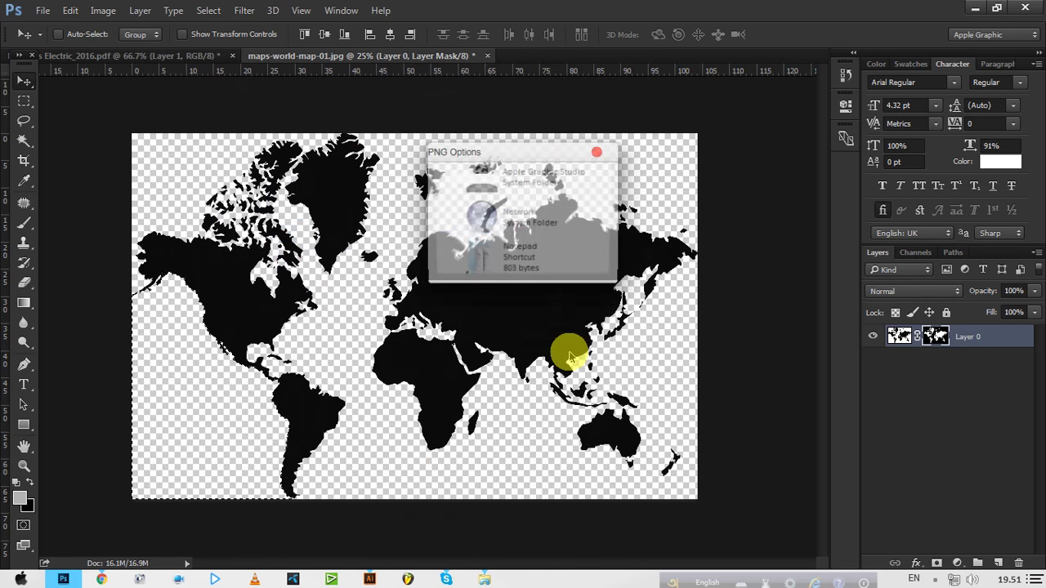
{"action": "left_click", "coordinate": [575, 178]}
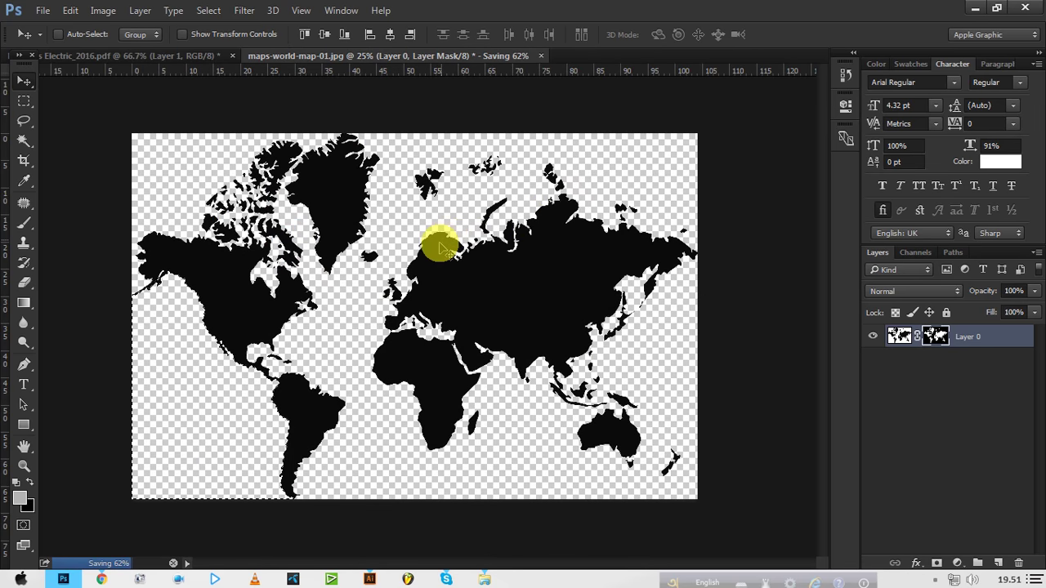
Minimise Photoshop and bring the business card in Illustrator back to the front.
{"action": "left_click", "coordinate": [978, 11]}
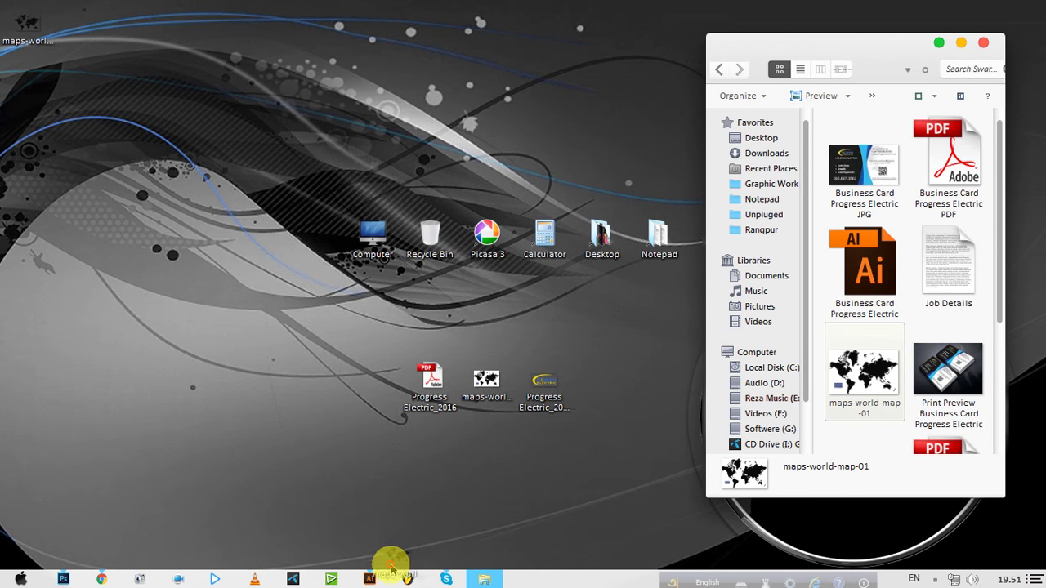
{"action": "left_click", "coordinate": [335, 485]}
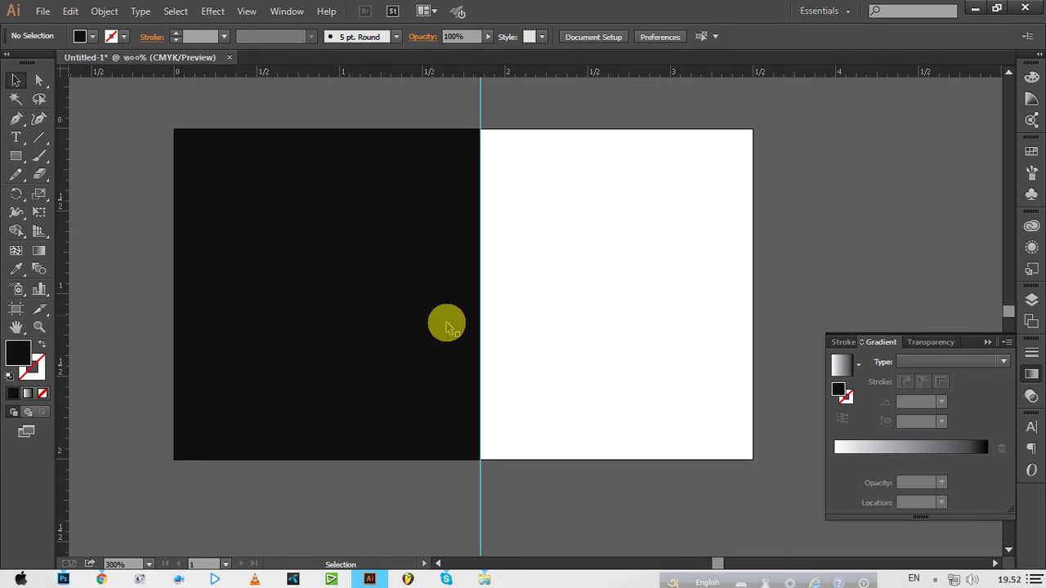
Place maps-world-map-01.png into the card and zoom out to see the whole map.
{"action": "left_click", "coordinate": [460, 328]}
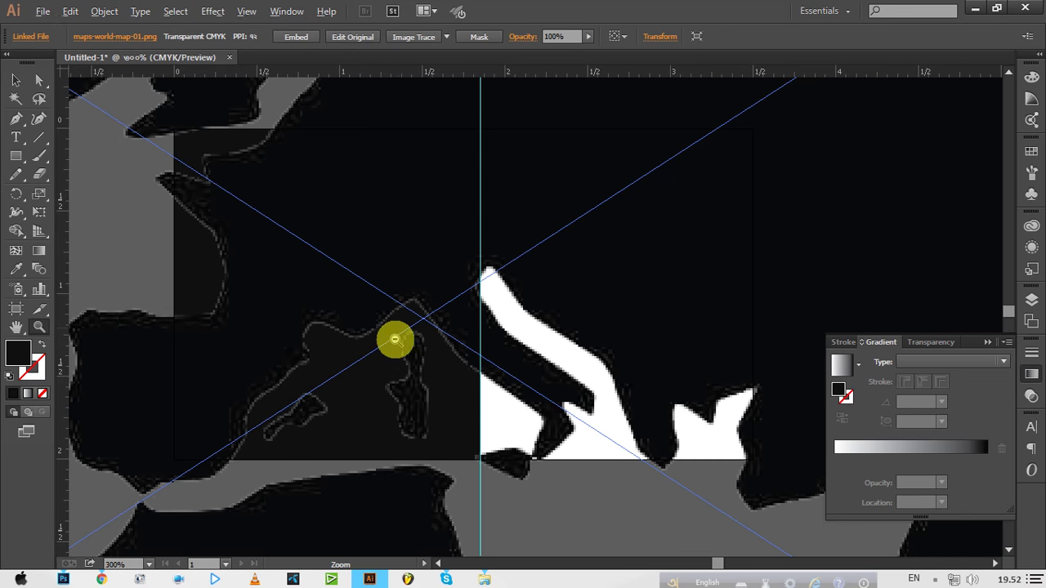
{"action": "left_click", "coordinate": [395, 339], "text": "alt"}
{"action": "left_click", "coordinate": [399, 333], "text": "alt"}
{"action": "left_click", "coordinate": [401, 328], "text": "alt"}
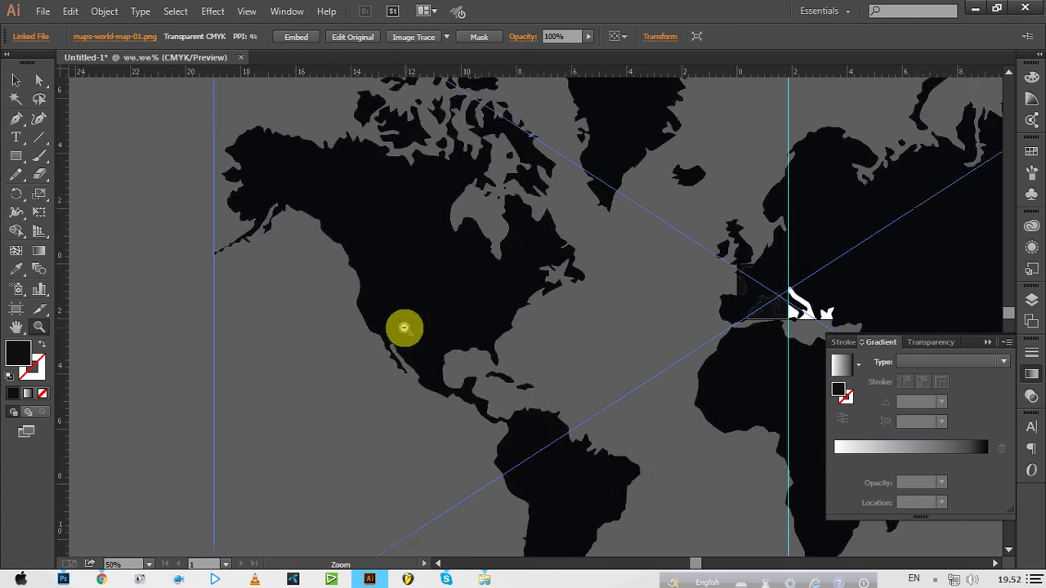
{"action": "left_click", "coordinate": [404, 327], "text": "alt"}
{"action": "left_click", "coordinate": [465, 326], "text": "alt"}
{"action": "mouse_move", "coordinate": [752, 264]}
{"action": "left_mouse_down"}
{"action": "mouse_move", "coordinate": [723, 253]}
{"action": "mouse_move", "coordinate": [443, 270]}
{"action": "left_mouse_up"}
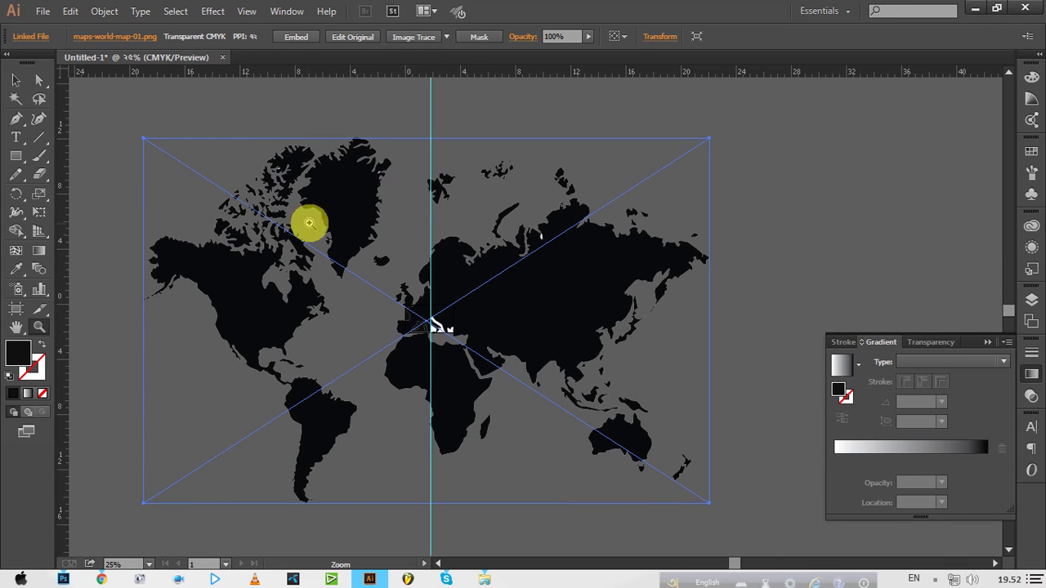
Shrink the placed map to about 1.16 × 0.75 in by dragging a corner handle.
{"action": "left_click", "coordinate": [16, 79]}
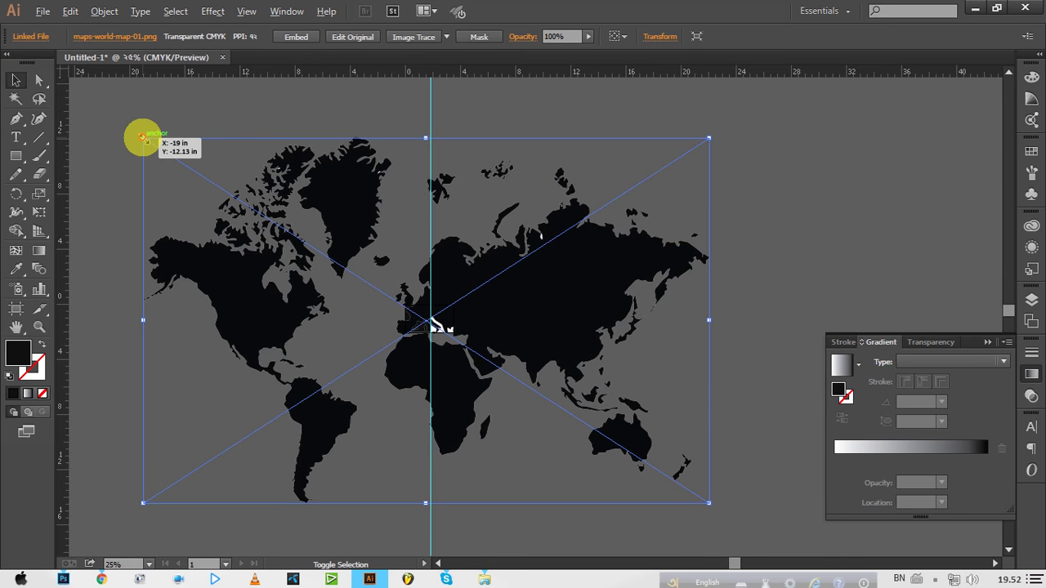
{"action": "left_click_drag", "start_coordinate": [143, 137], "coordinate": [411, 264]}
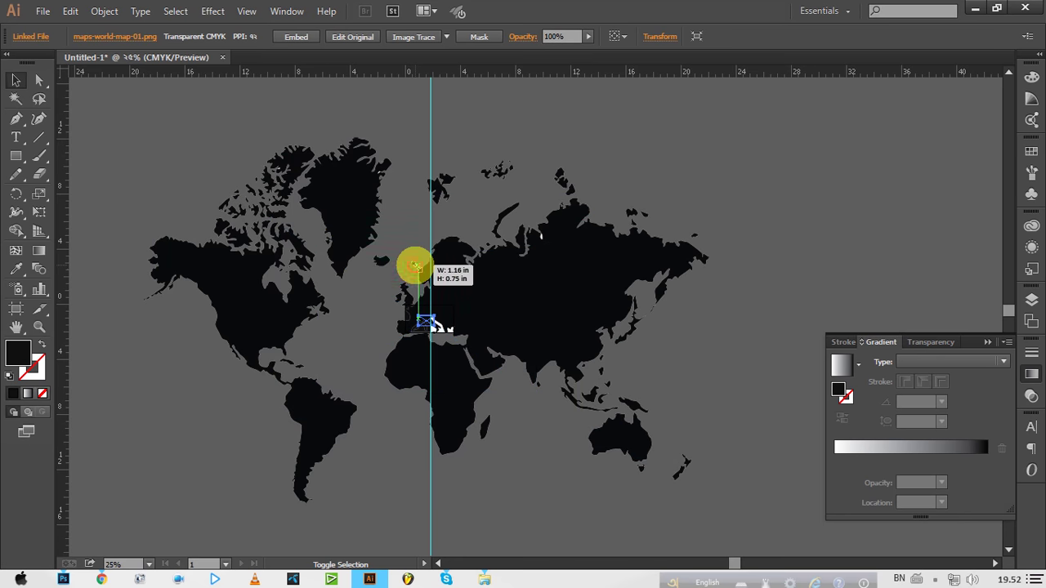
{"action": "key", "text": "ctrl+plus"}
{"action": "key", "text": "ctrl+plus"}
{"action": "key", "text": "ctrl+plus"}
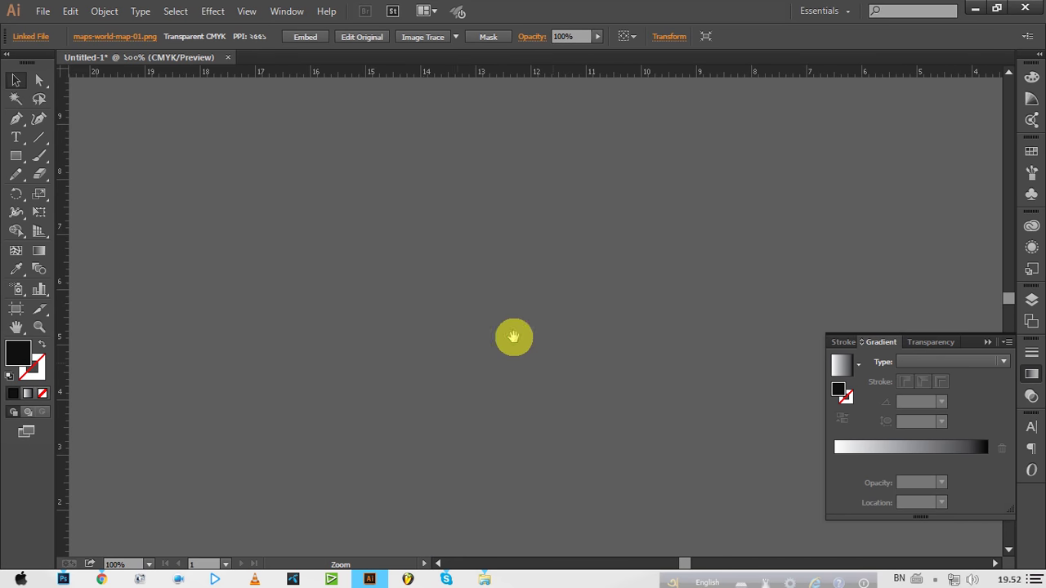
Pan and zoom back in to frame the card and small map, selecting the black panel.
{"action": "mouse_move", "coordinate": [825, 507]}
{"action": "left_mouse_down"}
{"action": "mouse_move", "coordinate": [635, 338]}
{"action": "mouse_move", "coordinate": [473, 302]}
{"action": "mouse_move", "coordinate": [334, 242]}
{"action": "left_mouse_up"}
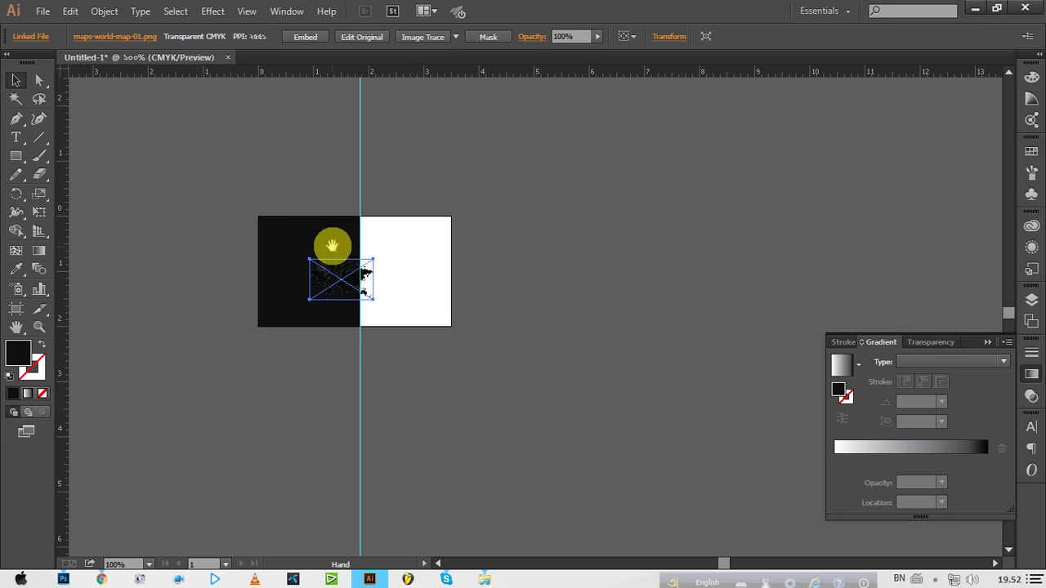
{"action": "mouse_move", "coordinate": [490, 237]}
{"action": "left_mouse_down"}
{"action": "mouse_move", "coordinate": [500, 312]}
{"action": "mouse_move", "coordinate": [338, 243]}
{"action": "mouse_move", "coordinate": [434, 269]}
{"action": "left_mouse_up"}
{"action": "left_click", "coordinate": [338, 339]}
{"action": "left_click", "coordinate": [470, 313]}
{"action": "left_click", "coordinate": [656, 293]}
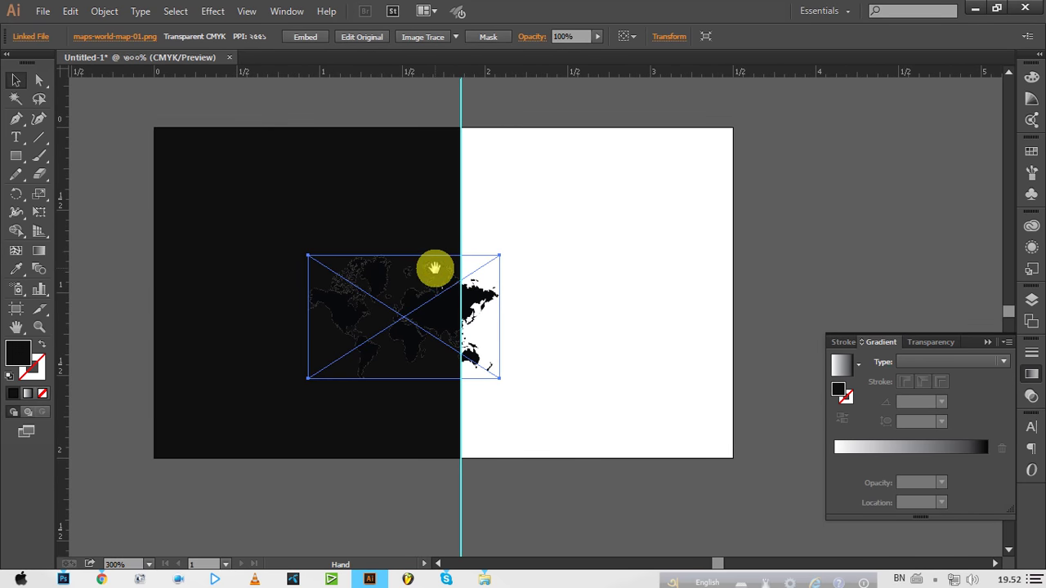
{"action": "left_click", "coordinate": [423, 278]}
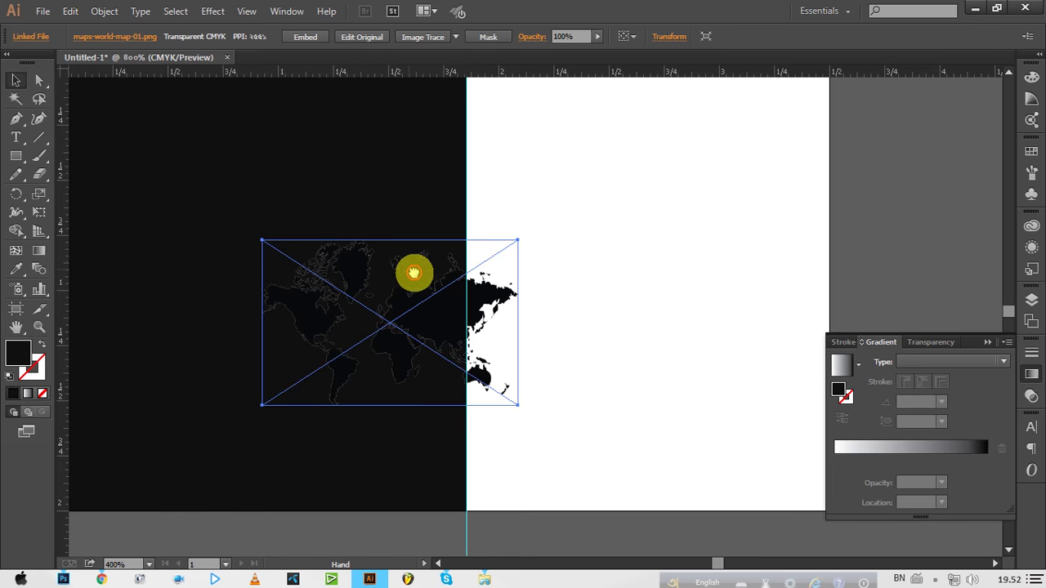
{"action": "left_click_drag", "start_coordinate": [402, 266], "coordinate": [466, 304]}
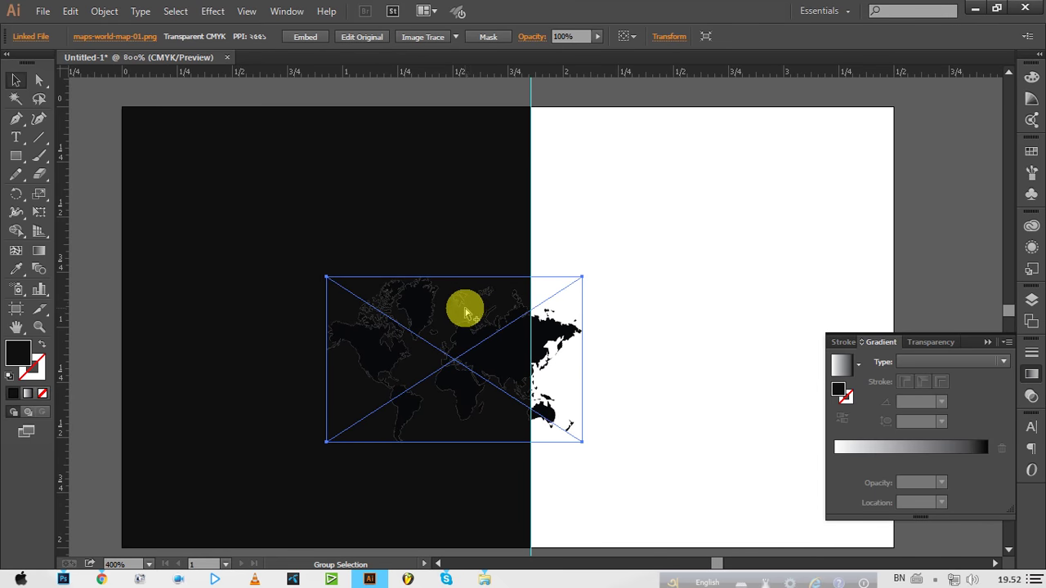
{"action": "left_click", "coordinate": [398, 210]}
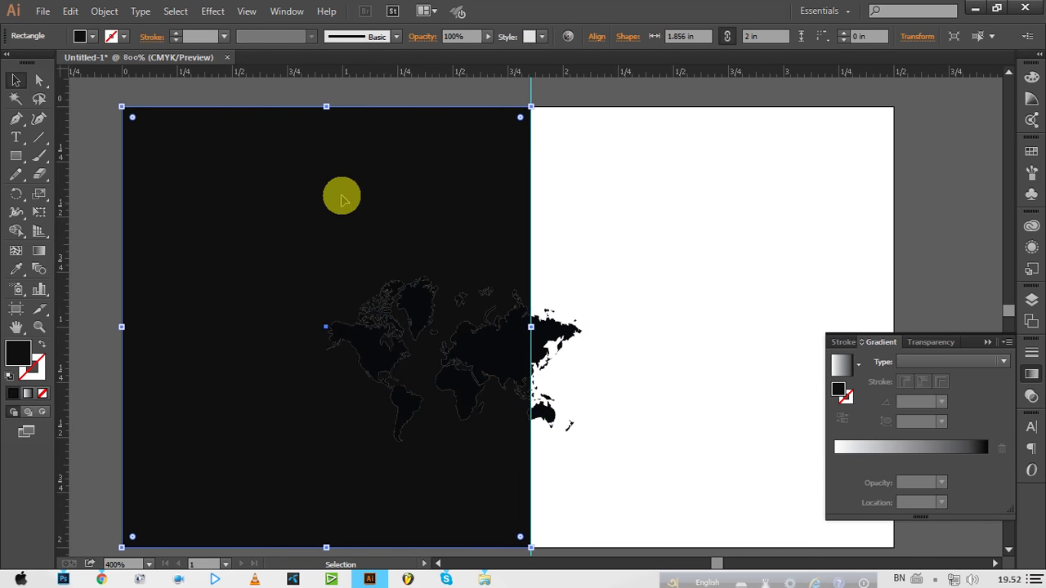
Adjust zoom and pan to show the whole card, then reselect the placed world map.
{"action": "left_click", "coordinate": [39, 326]}
{"action": "key", "text": "ctrl"}
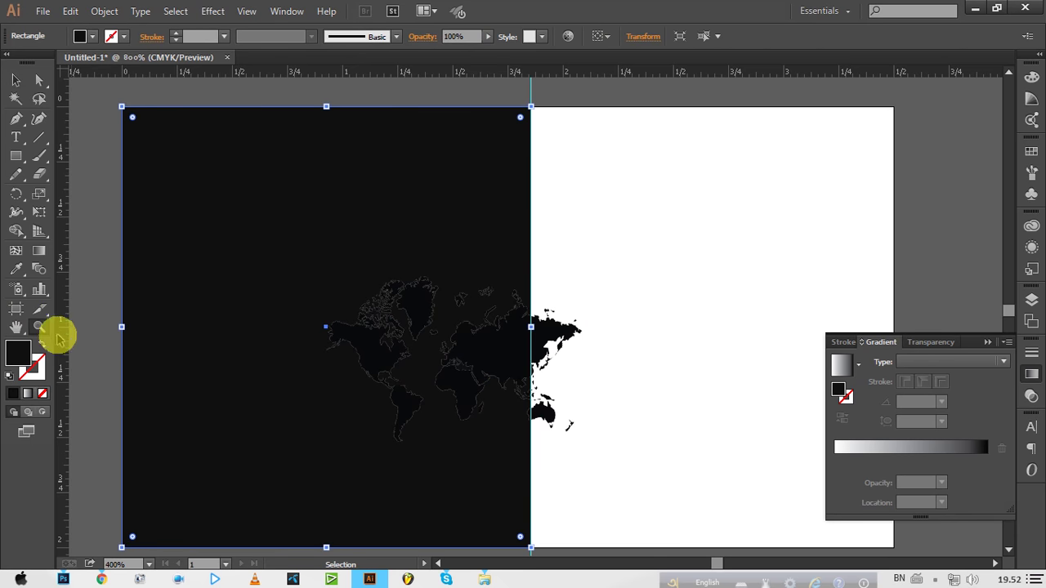
{"action": "right_click", "coordinate": [234, 290]}
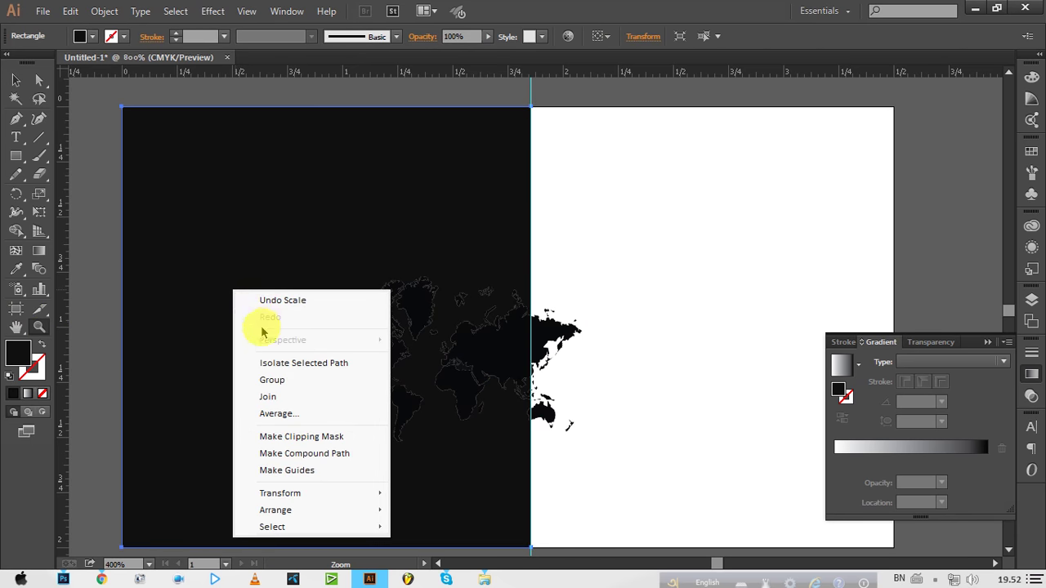
{"action": "left_click", "coordinate": [102, 254]}
{"action": "left_click_drag", "start_coordinate": [663, 295], "coordinate": [196, 162]}
{"action": "key", "text": "ctrl"}
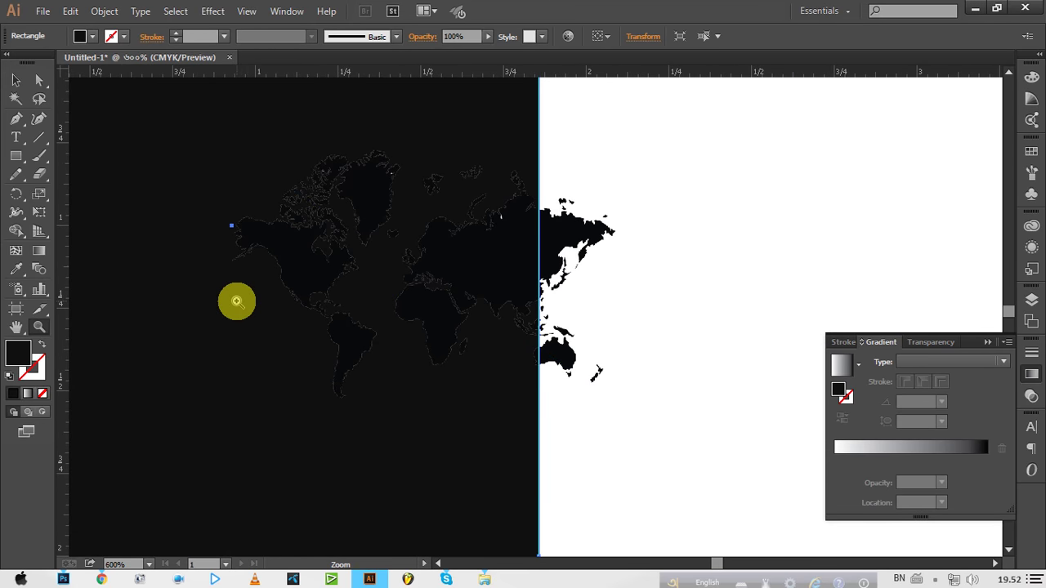
{"action": "left_click", "coordinate": [231, 301], "text": "alt"}
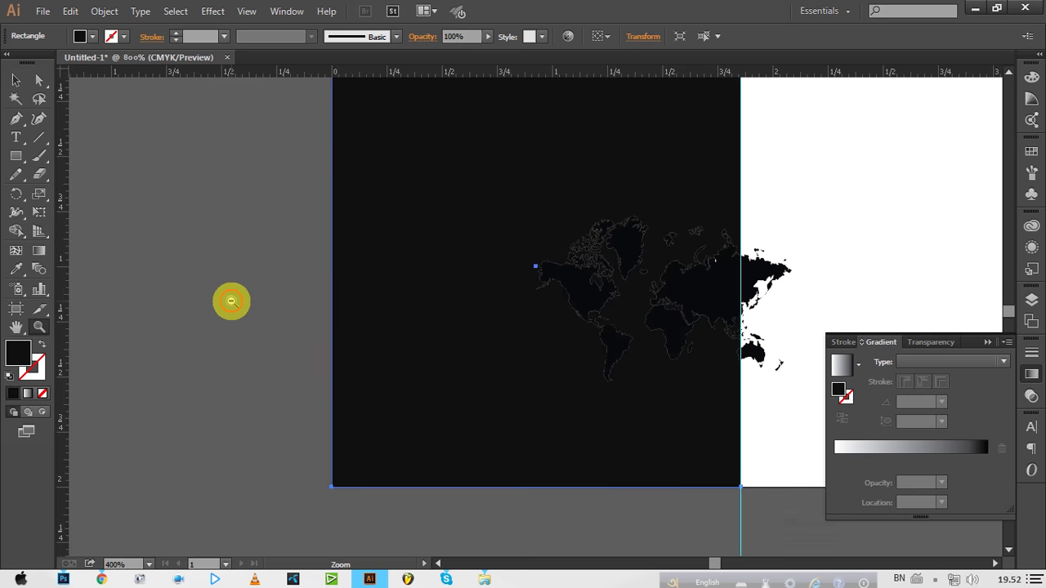
{"action": "mouse_move", "coordinate": [740, 275]}
{"action": "left_mouse_down"}
{"action": "mouse_move", "coordinate": [225, 310]}
{"action": "mouse_move", "coordinate": [218, 268]}
{"action": "left_mouse_up"}
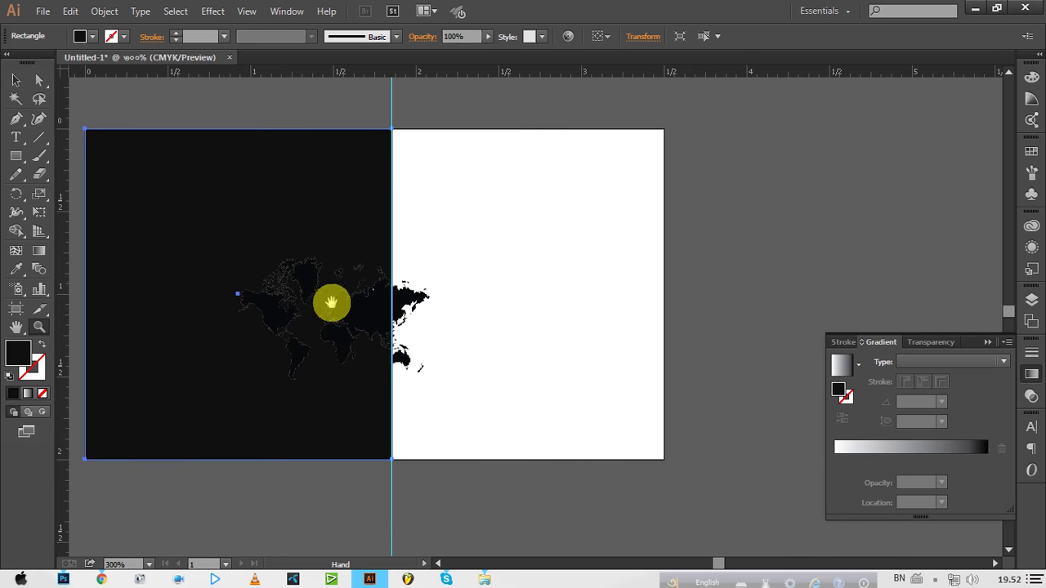
{"action": "left_click", "coordinate": [11, 81]}
Enlarge the world map to roughly card width and move it up past the top edge.
{"action": "left_click", "coordinate": [297, 297]}
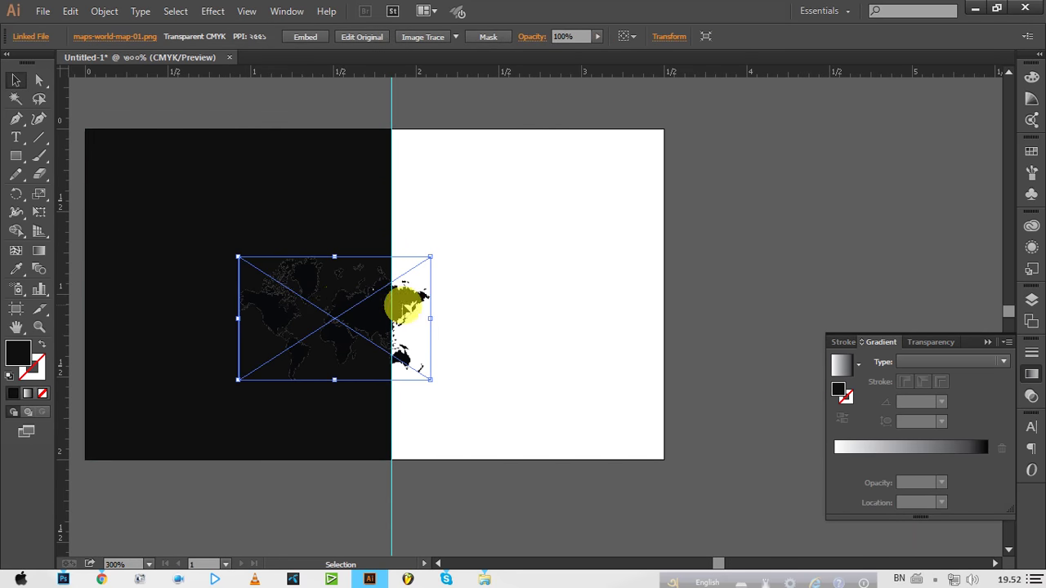
{"action": "left_click_drag", "start_coordinate": [237, 258], "coordinate": [152, 174]}
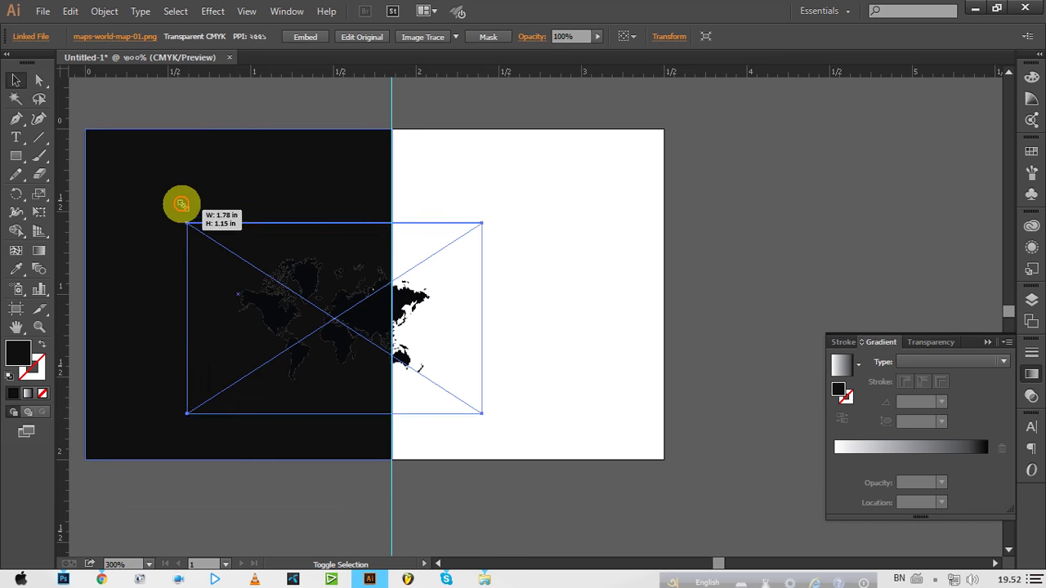
{"action": "left_click_drag", "start_coordinate": [381, 248], "coordinate": [412, 199]}
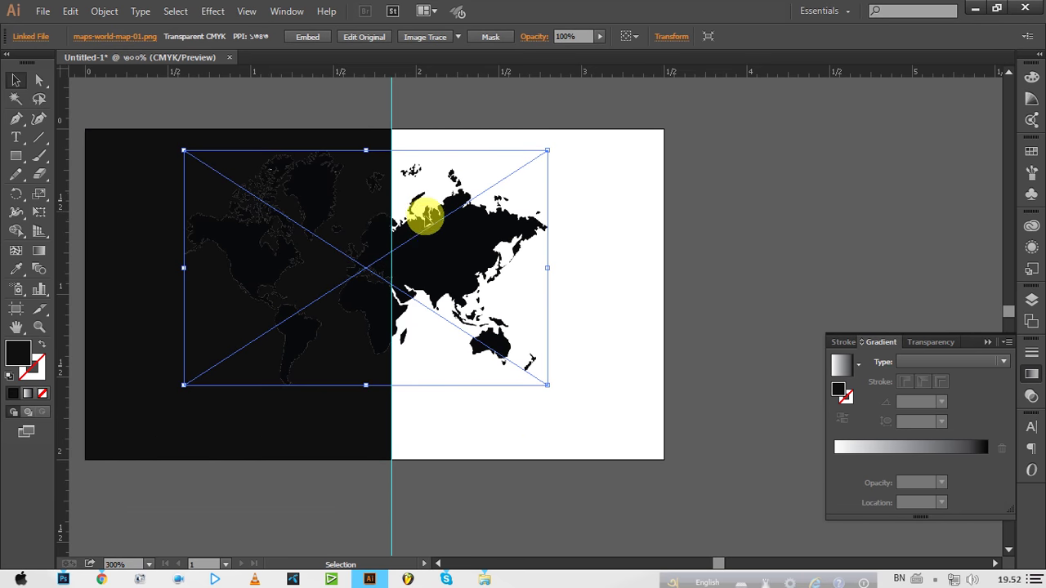
{"action": "left_click_drag", "start_coordinate": [183, 149], "coordinate": [112, 104]}
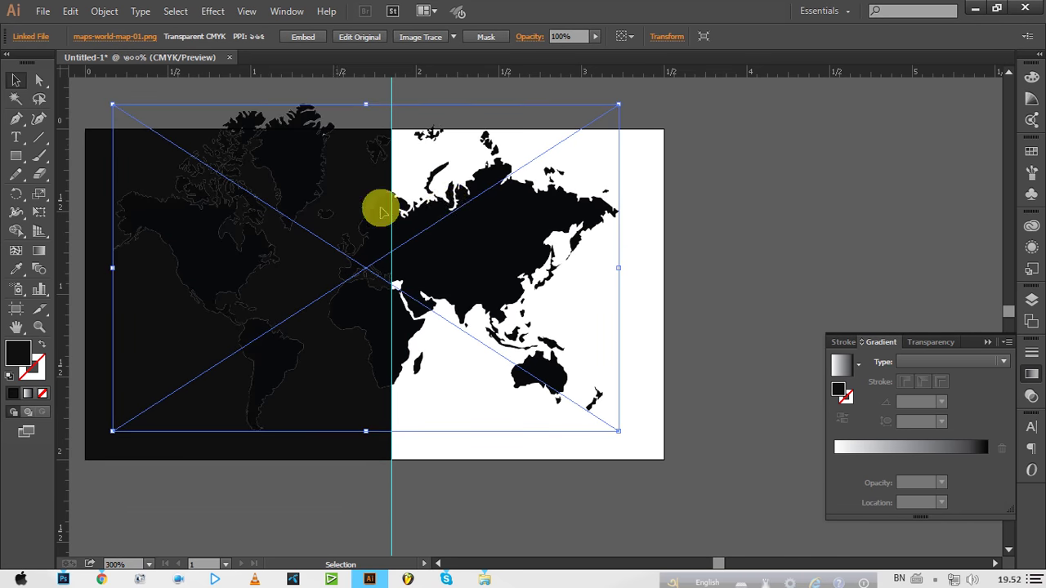
{"action": "left_click_drag", "start_coordinate": [458, 204], "coordinate": [458, 231]}
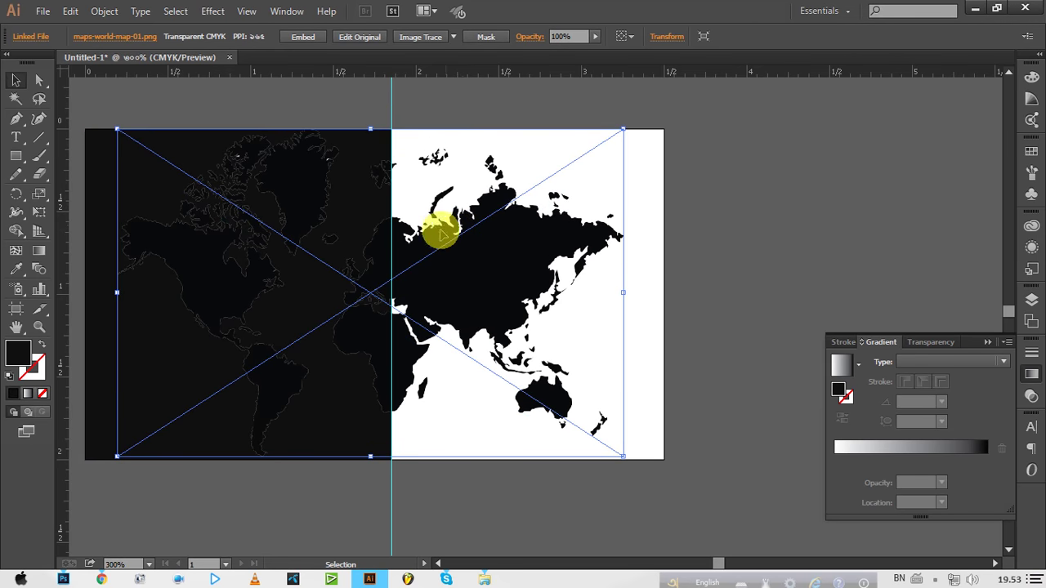
{"action": "left_click_drag", "start_coordinate": [112, 124], "coordinate": [98, 106]}
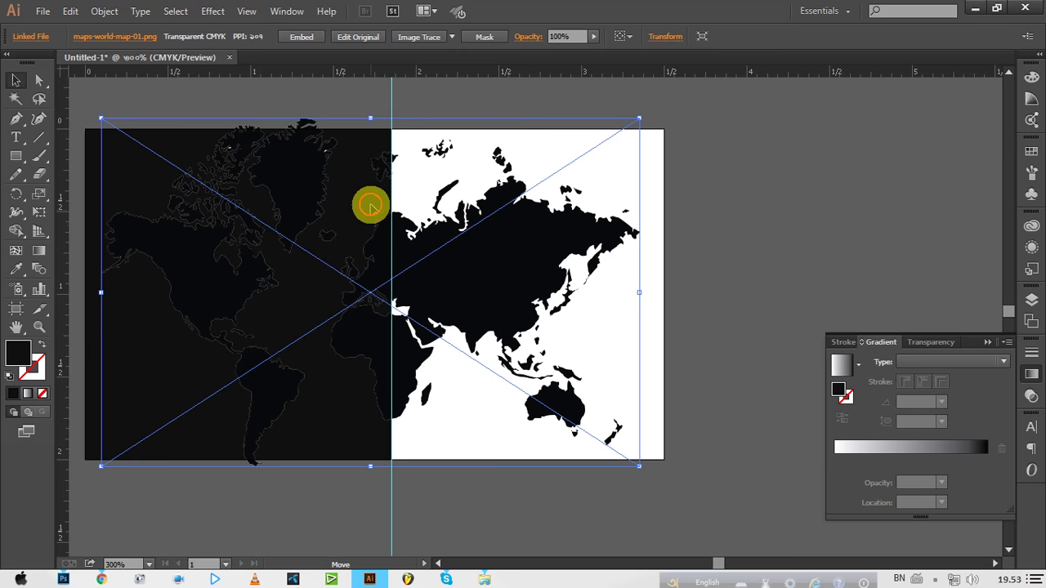
{"action": "left_click_drag", "start_coordinate": [370, 206], "coordinate": [370, 195]}
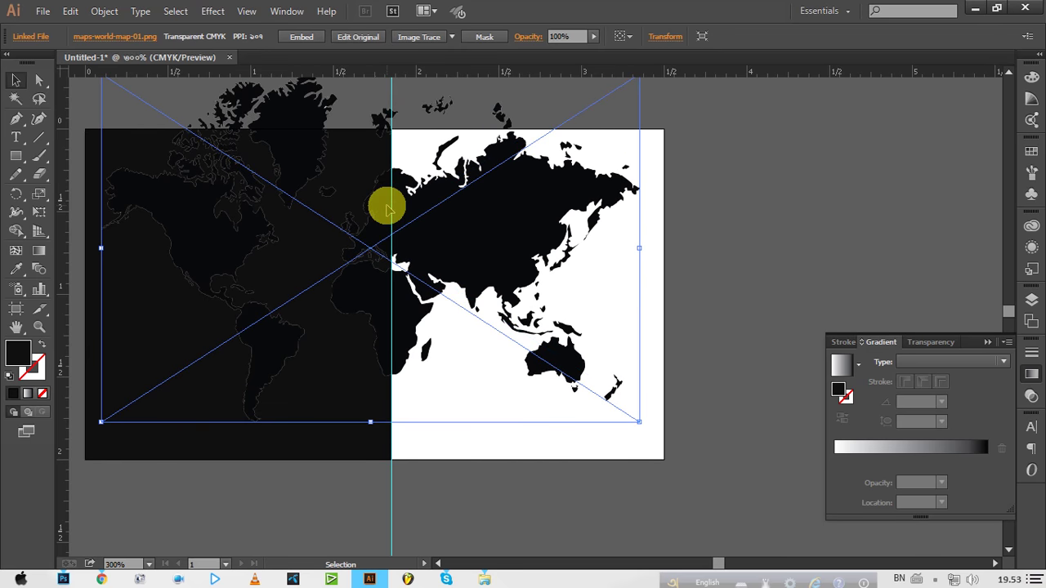
{"action": "left_click", "coordinate": [742, 110]}
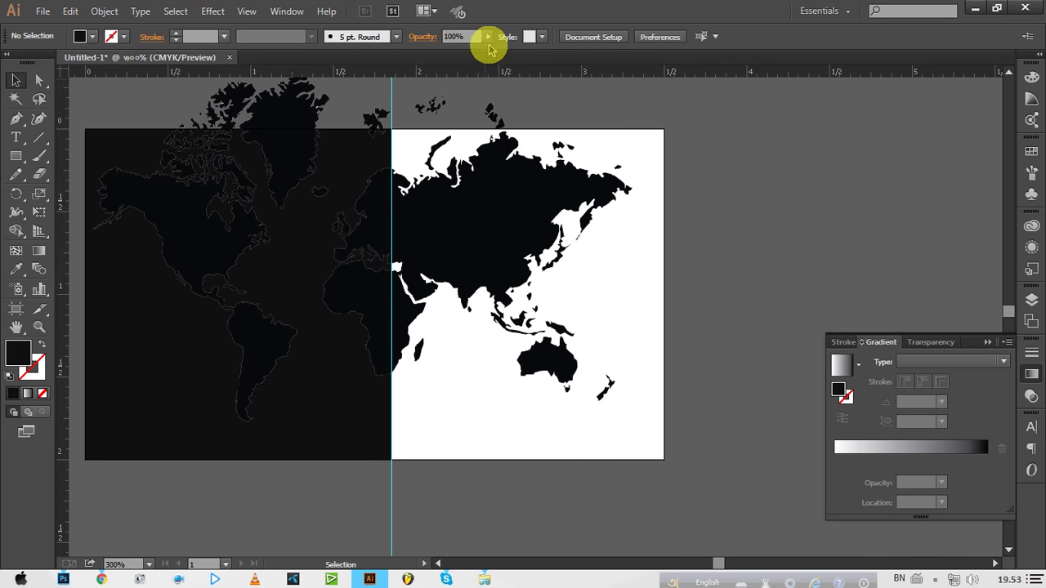
Lower the world map's opacity to about 16% so it turns a faint grey.
{"action": "left_click", "coordinate": [473, 100]}
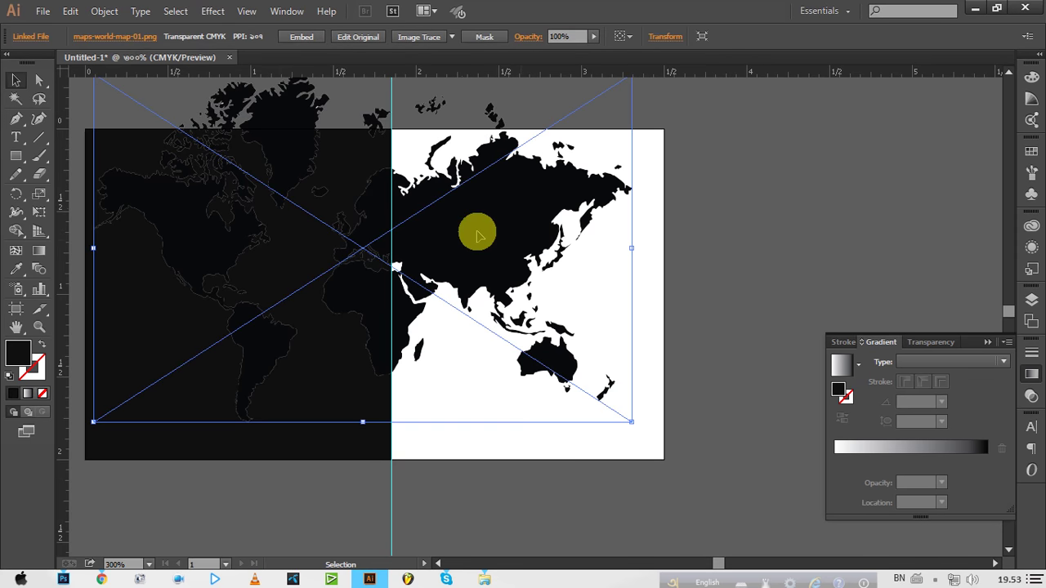
{"action": "left_click", "coordinate": [593, 37]}
{"action": "left_click_drag", "start_coordinate": [547, 52], "coordinate": [549, 54]}
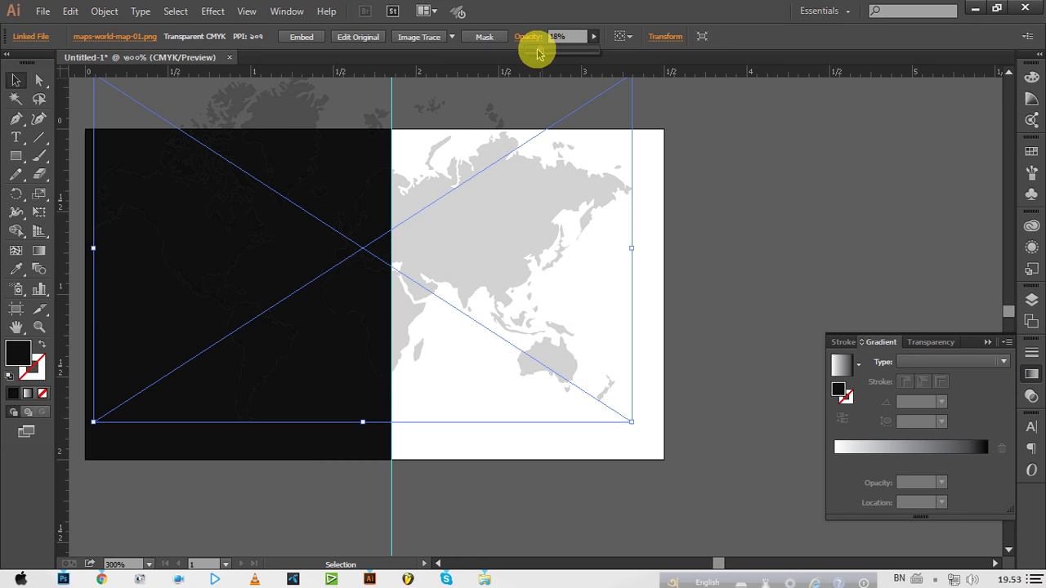
{"action": "left_click_drag", "start_coordinate": [536, 54], "coordinate": [539, 54]}
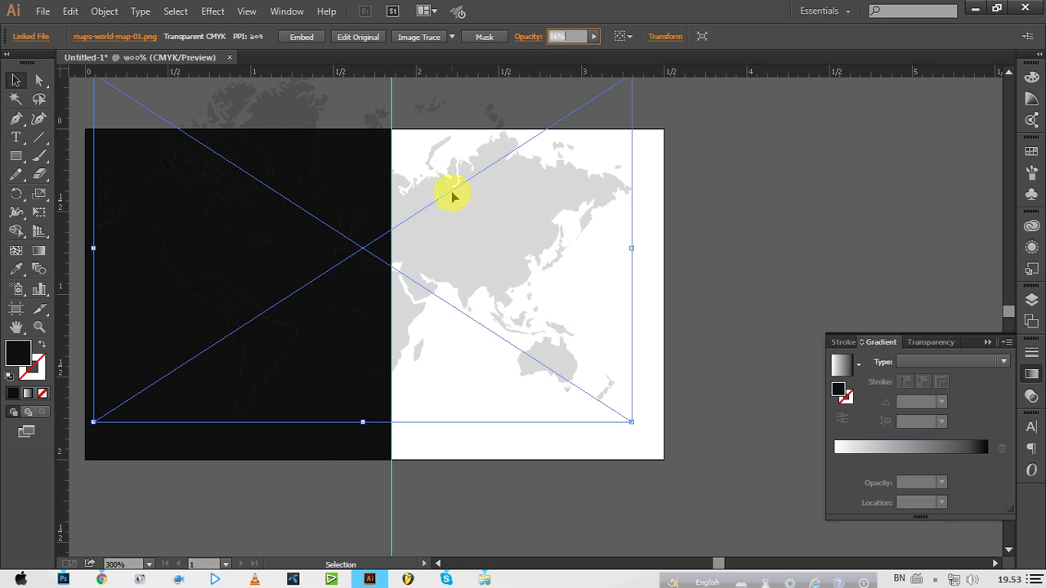
{"action": "left_click_drag", "start_coordinate": [468, 219], "coordinate": [467, 219]}
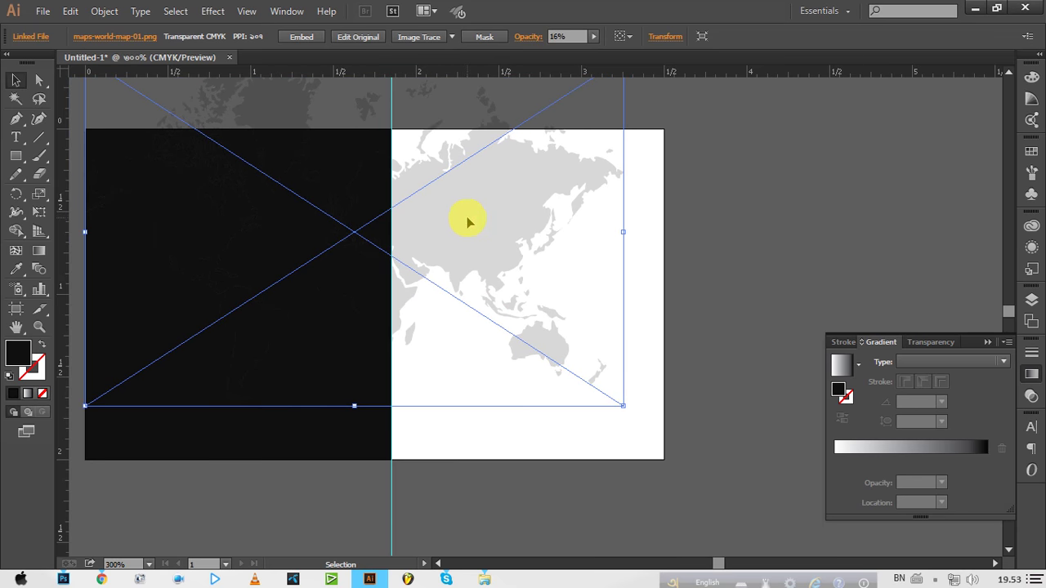
{"action": "left_click", "coordinate": [709, 245]}
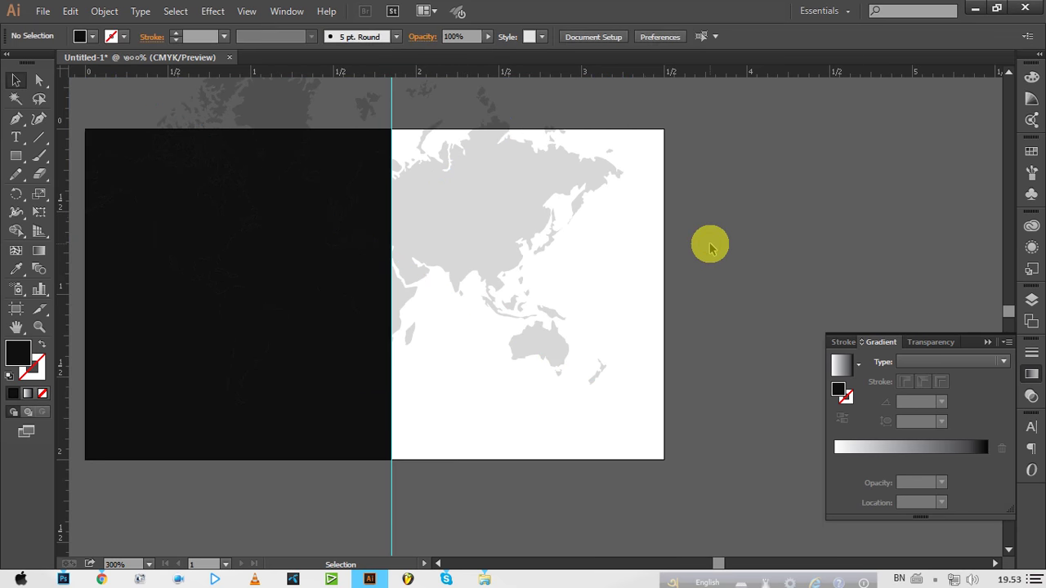
Move the faded map lower on the card and zoom out to 200% to see the whole card.
{"action": "mouse_move", "coordinate": [524, 255]}
{"action": "left_mouse_down"}
{"action": "mouse_move", "coordinate": [511, 307]}
{"action": "mouse_move", "coordinate": [485, 241]}
{"action": "mouse_move", "coordinate": [435, 290]}
{"action": "left_mouse_up"}
{"action": "left_click", "coordinate": [685, 257]}
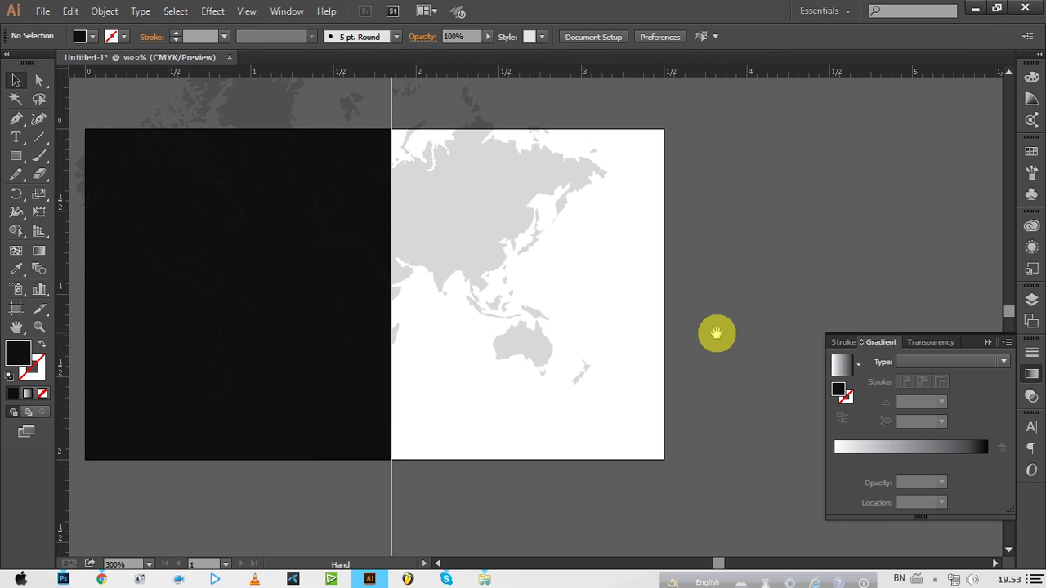
{"action": "left_click", "coordinate": [505, 338]}
{"action": "left_click", "coordinate": [500, 320]}
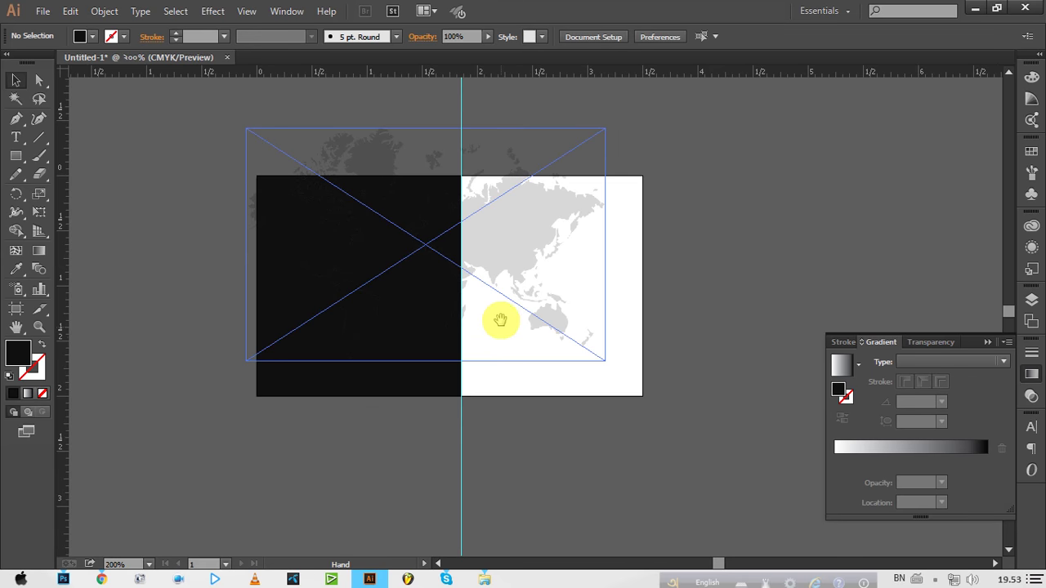
{"action": "left_click", "coordinate": [469, 109]}
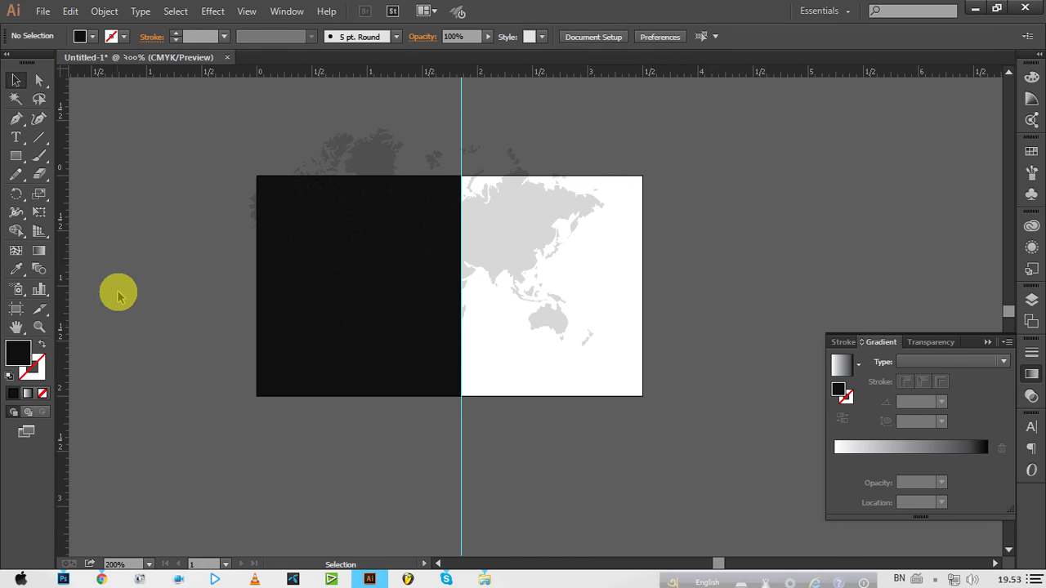
Set the fill colour to bright blue #0598E2 in the Color Picker, refining it over several passes.
{"action": "double_click", "coordinate": [18, 353]}
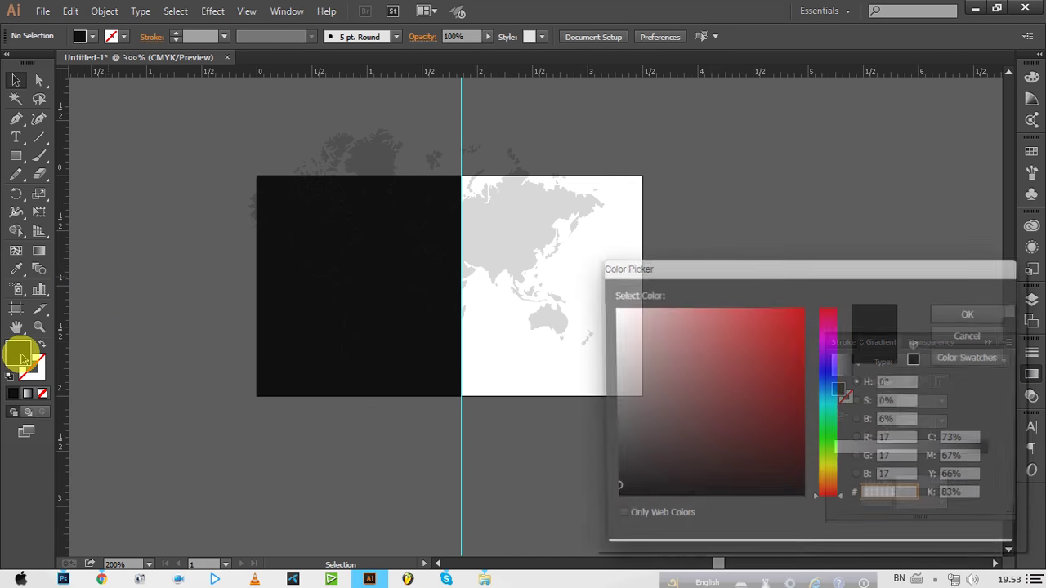
{"action": "left_click_drag", "start_coordinate": [833, 384], "coordinate": [836, 391]}
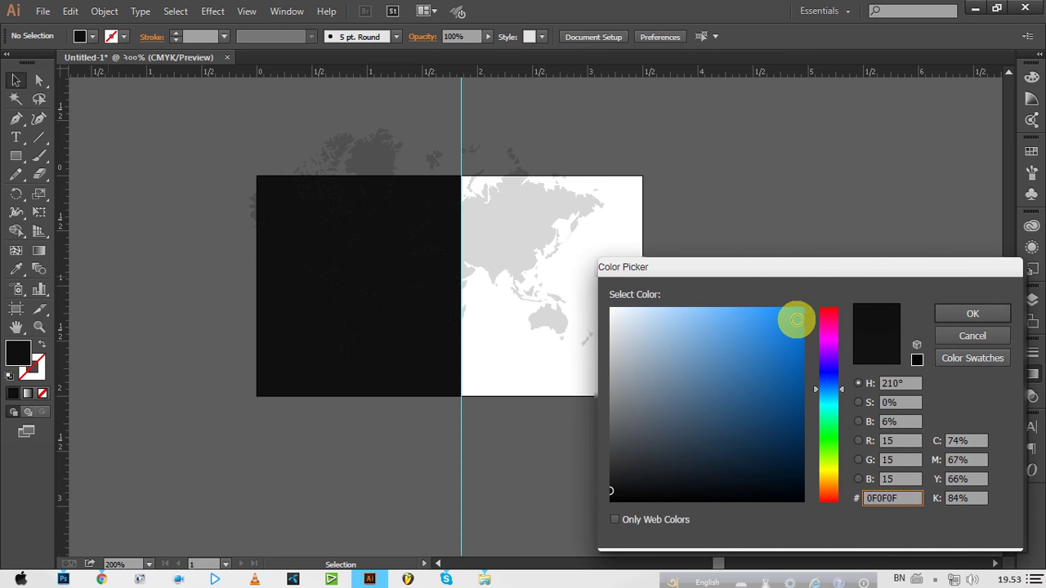
{"action": "left_click", "coordinate": [781, 312]}
{"action": "left_click", "coordinate": [939, 314]}
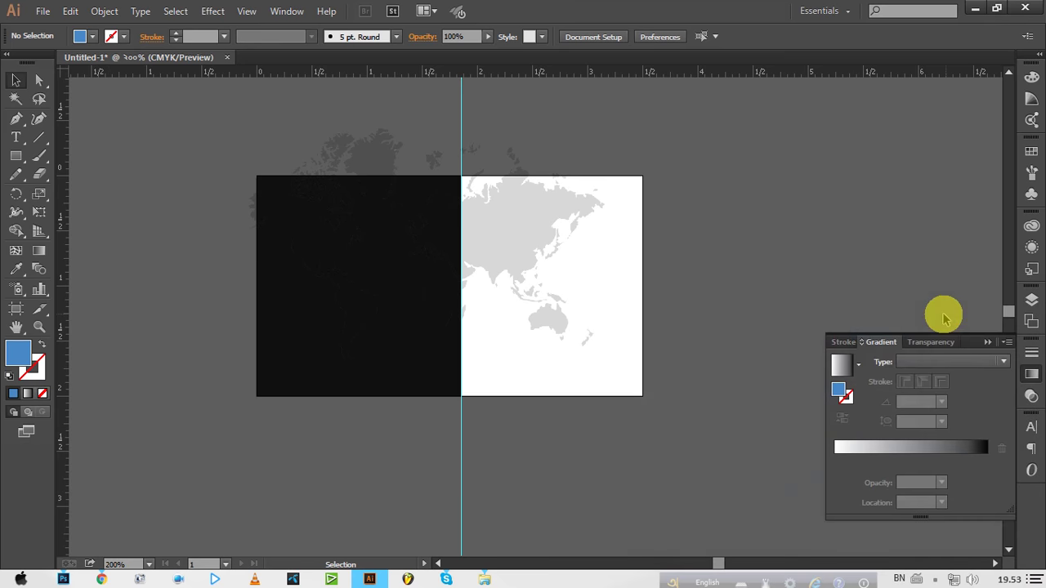
{"action": "double_click", "coordinate": [24, 355]}
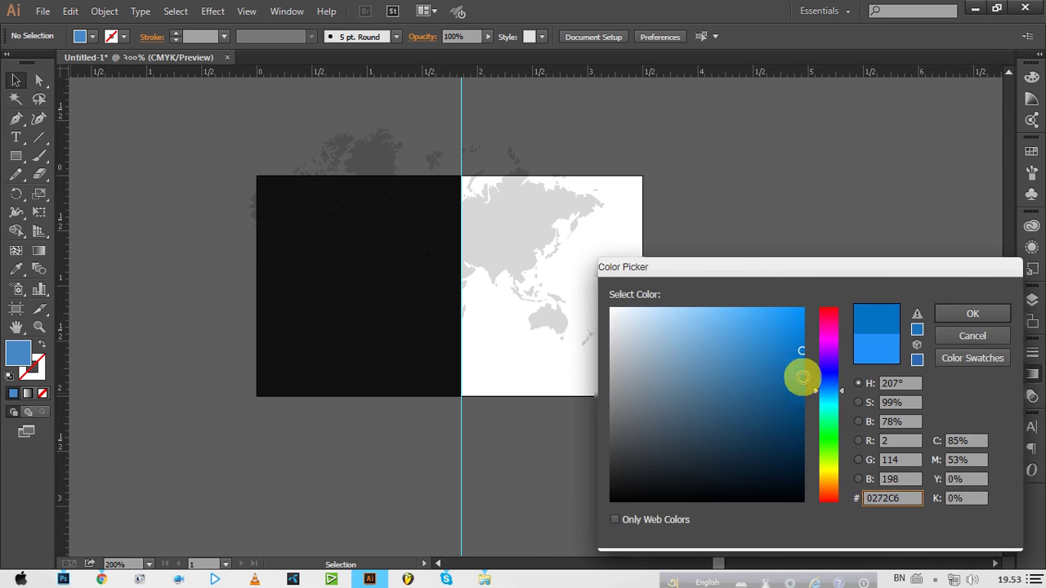
{"action": "left_click", "coordinate": [939, 313]}
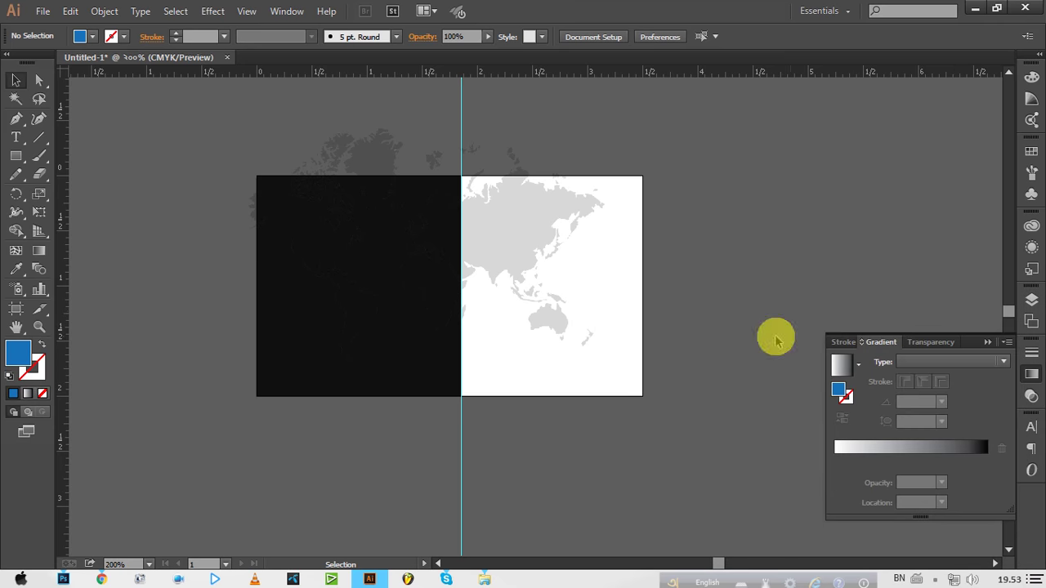
{"action": "double_click", "coordinate": [18, 354]}
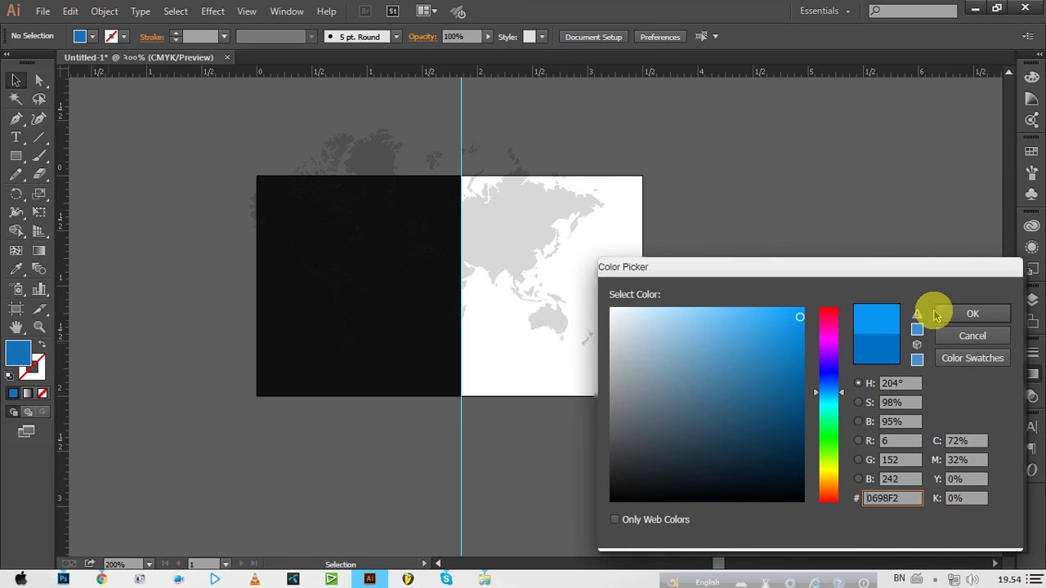
{"action": "left_click", "coordinate": [971, 313]}
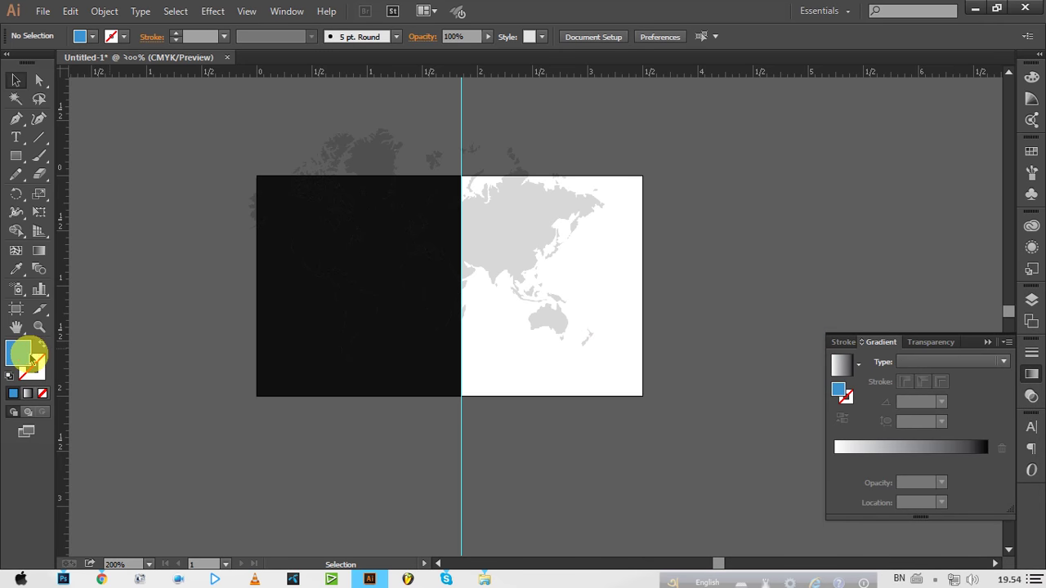
{"action": "double_click", "coordinate": [19, 353]}
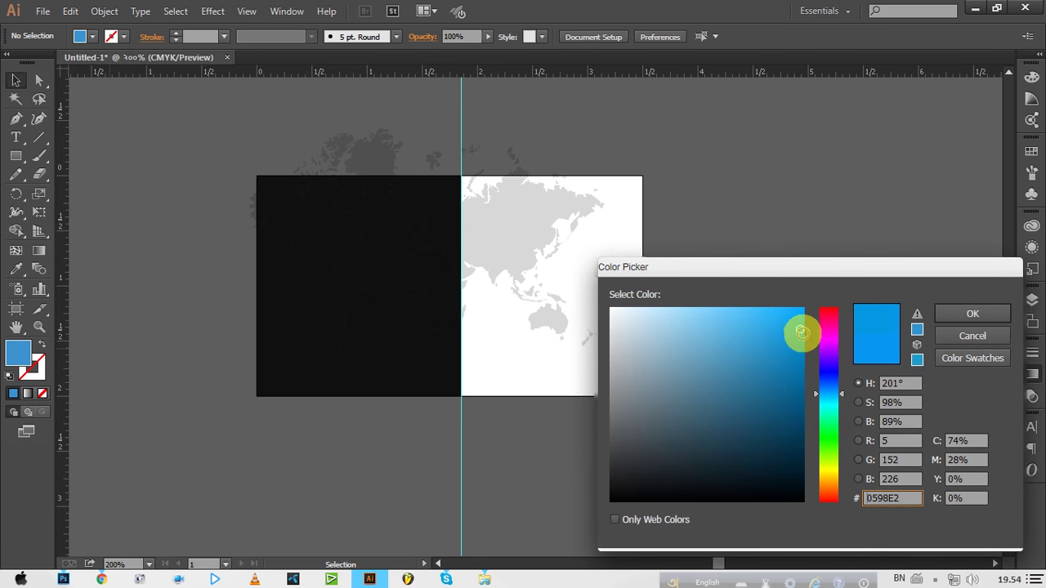
{"action": "left_click", "coordinate": [970, 314]}
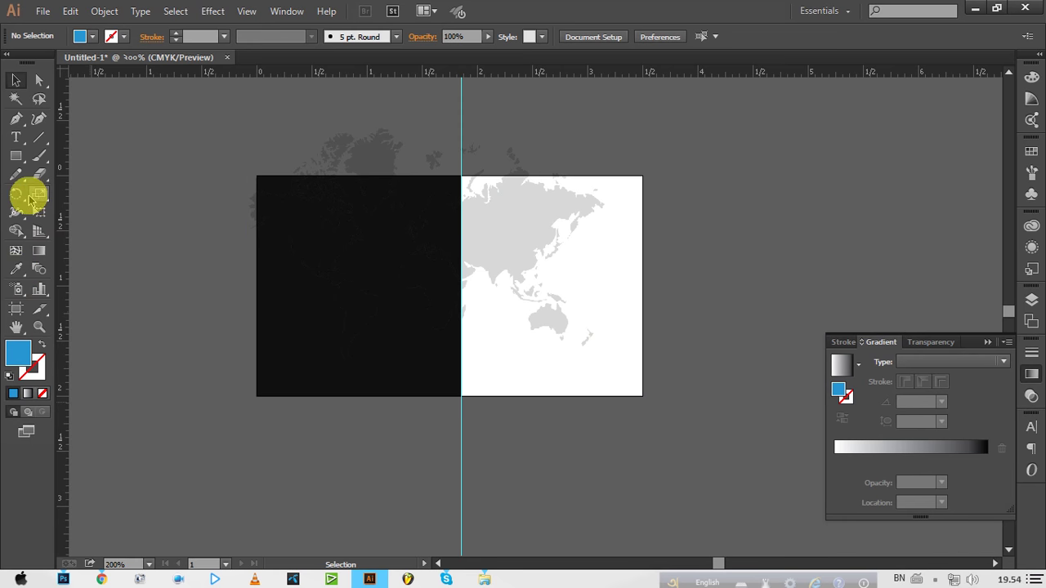
Start a Pen path at the card's bottom edge, undoing a stray curved segment.
{"action": "left_click", "coordinate": [16, 125]}
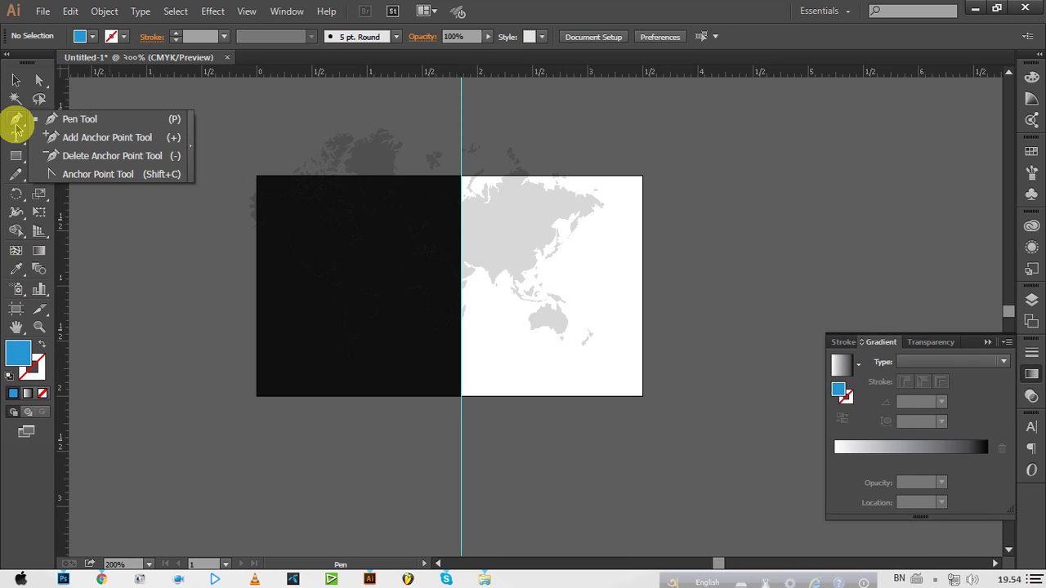
{"action": "key", "text": "ctrl+plus"}
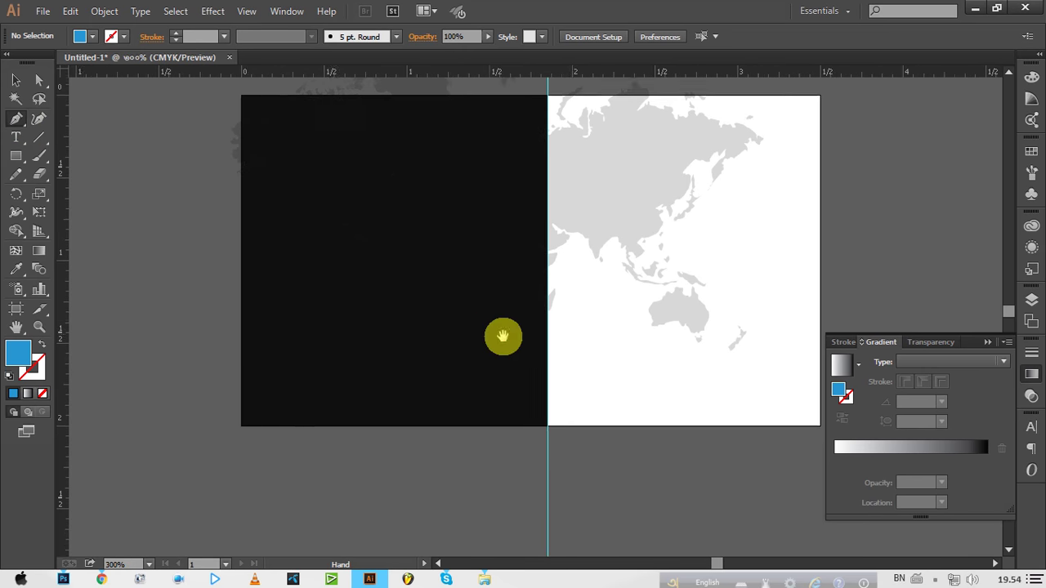
{"action": "mouse_move", "coordinate": [502, 334]}
{"action": "left_mouse_down"}
{"action": "mouse_move", "coordinate": [478, 408]}
{"action": "mouse_move", "coordinate": [439, 376]}
{"action": "left_mouse_up"}
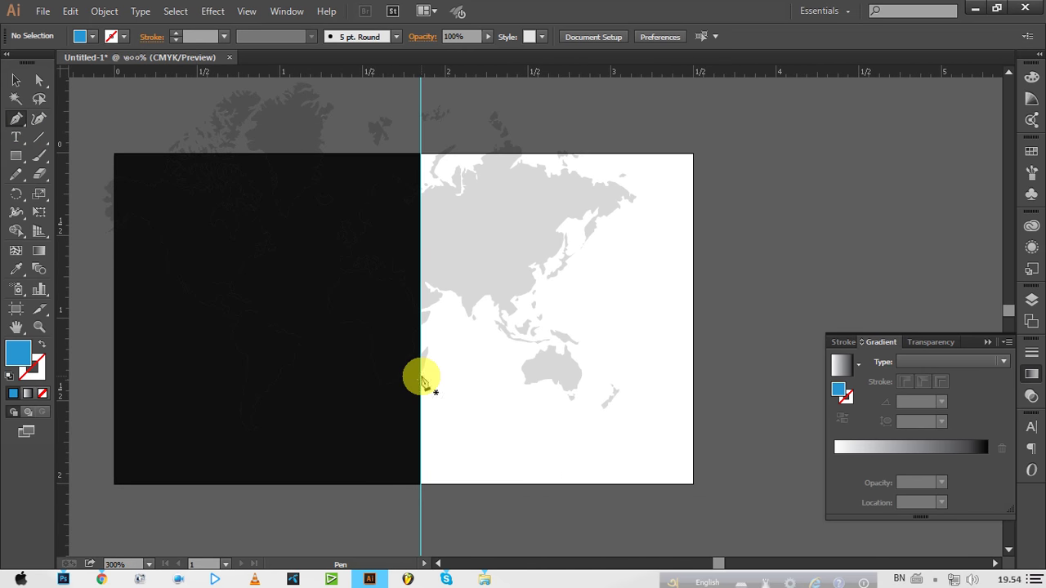
{"action": "left_click", "coordinate": [421, 377], "text": "ctrl+alt"}
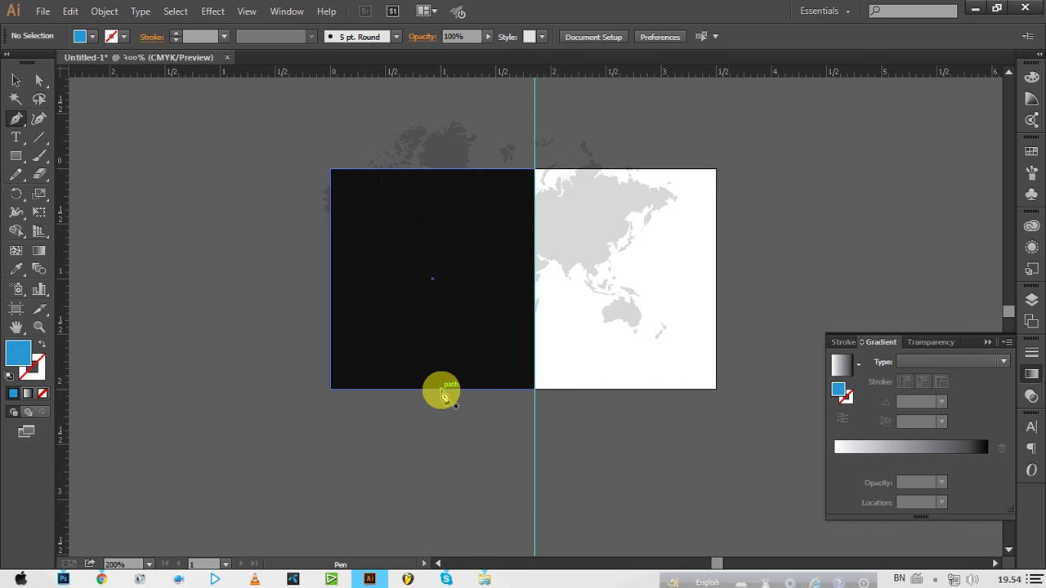
{"action": "left_click", "coordinate": [489, 392]}
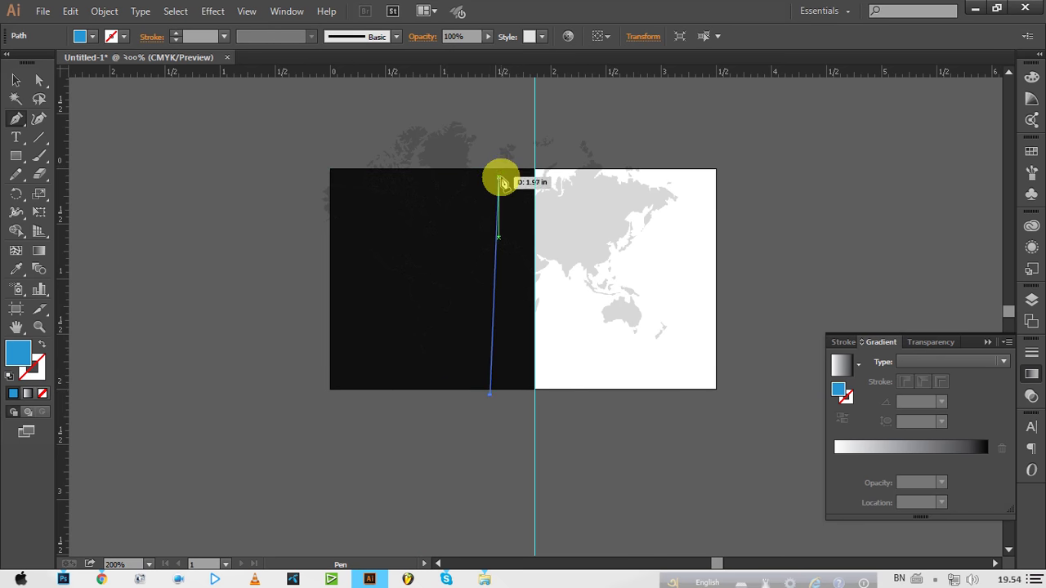
{"action": "left_click_drag", "start_coordinate": [498, 162], "coordinate": [456, 108]}
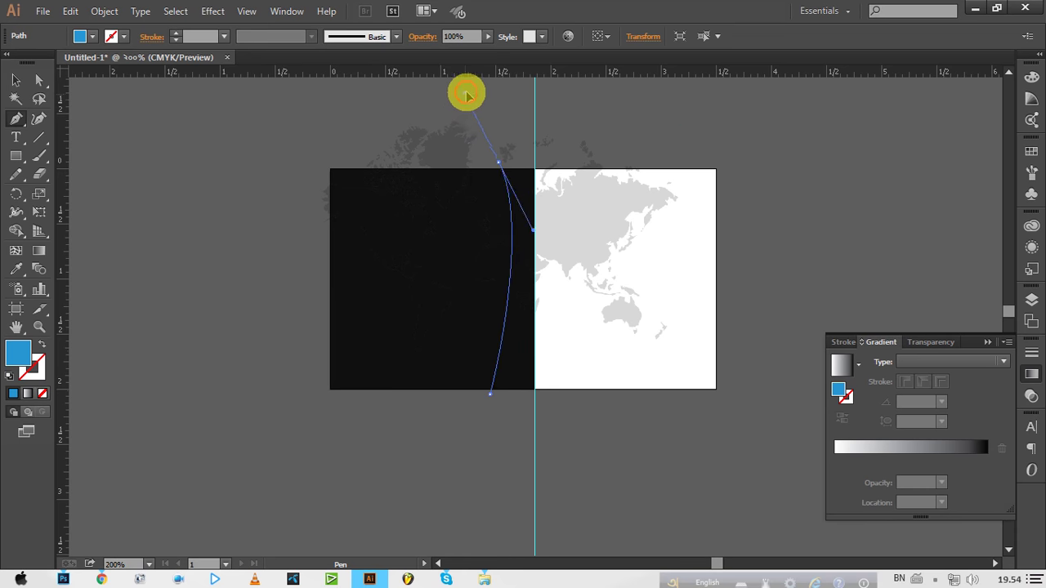
{"action": "left_click_drag", "start_coordinate": [451, 101], "coordinate": [486, 209]}
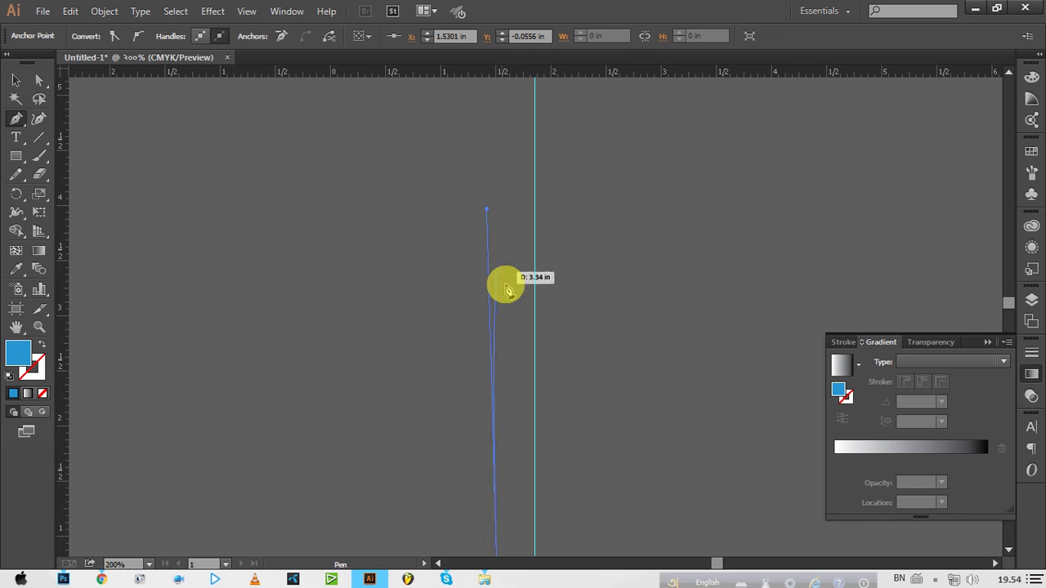
{"action": "mouse_move", "coordinate": [498, 255]}
{"action": "left_mouse_down"}
{"action": "mouse_move", "coordinate": [550, 374]}
{"action": "mouse_move", "coordinate": [549, 205]}
{"action": "left_mouse_up"}
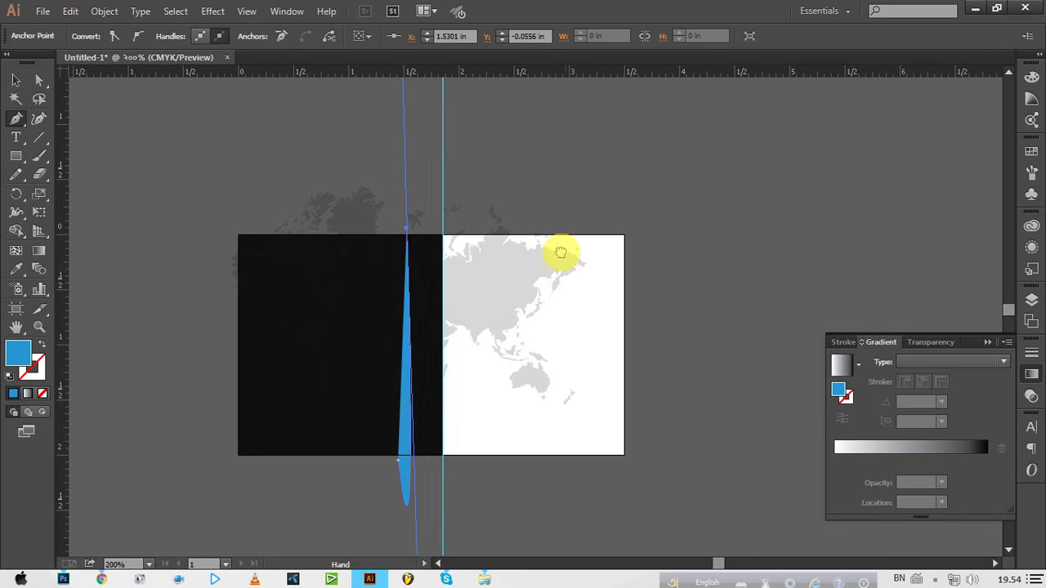
{"action": "key", "text": "ctrl+z"}
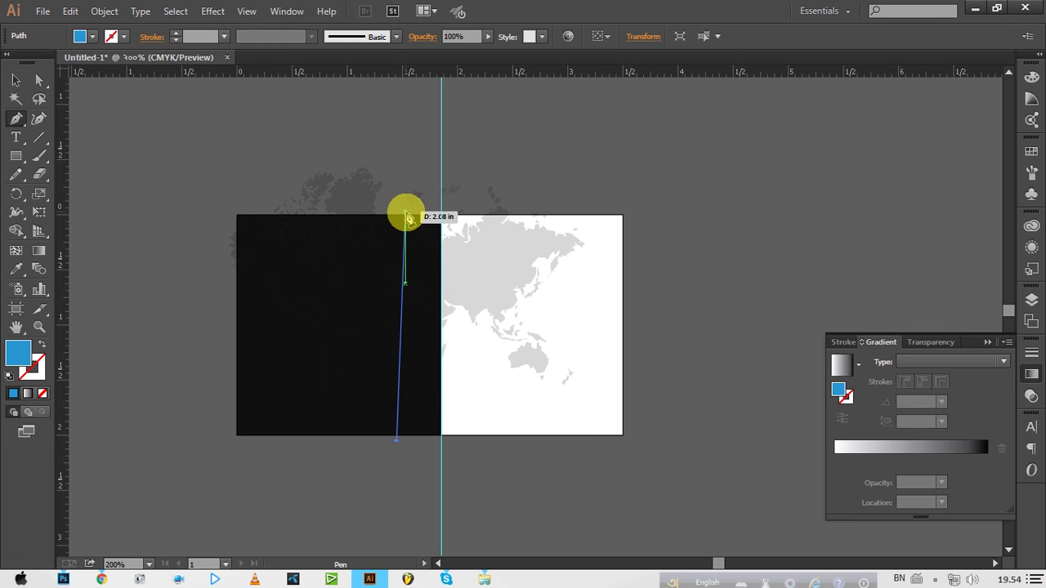
{"action": "left_click_drag", "start_coordinate": [403, 211], "coordinate": [410, 304]}
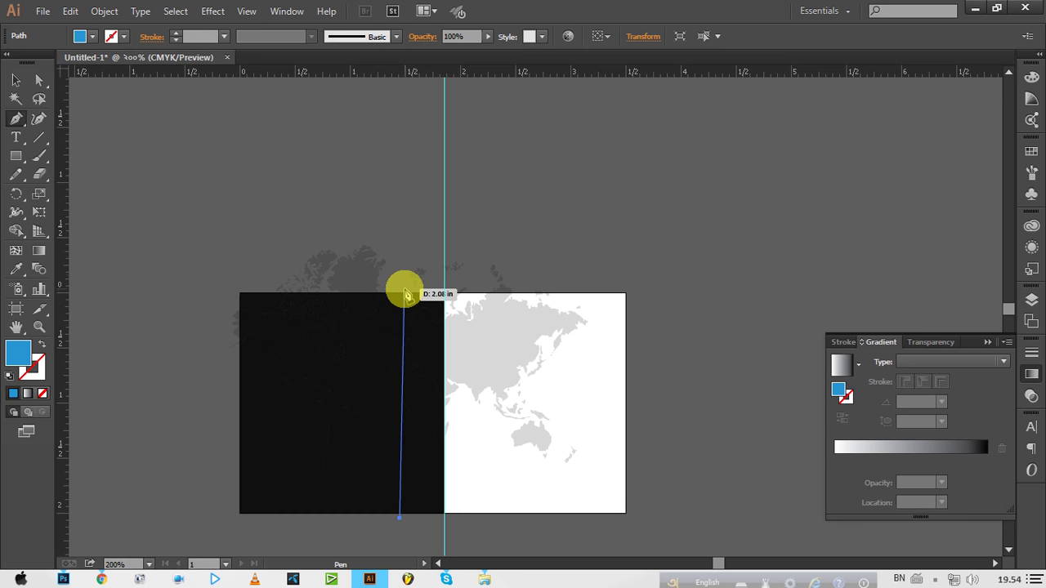
Draw the strip's inward-curving left and right edges with corner anchors and close the path.
{"action": "left_click_drag", "start_coordinate": [392, 288], "coordinate": [352, 175]}
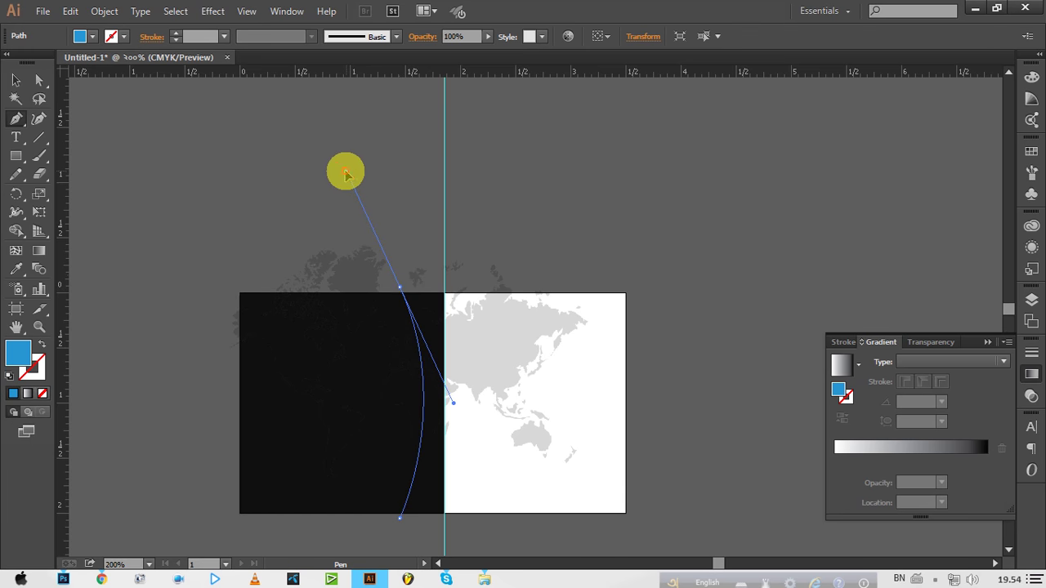
{"action": "left_click_drag", "start_coordinate": [346, 173], "coordinate": [346, 172]}
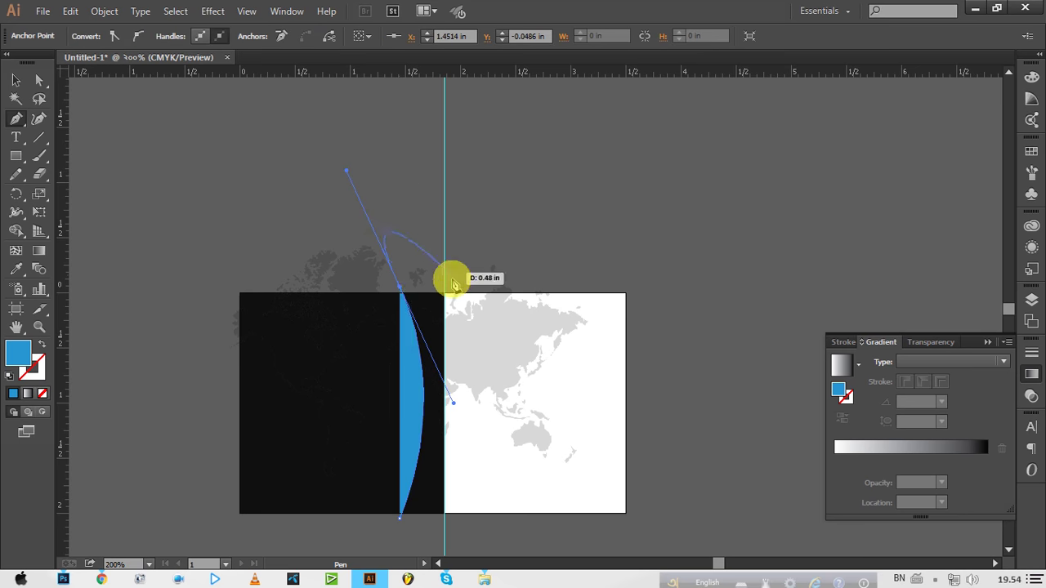
{"action": "left_click", "coordinate": [411, 291]}
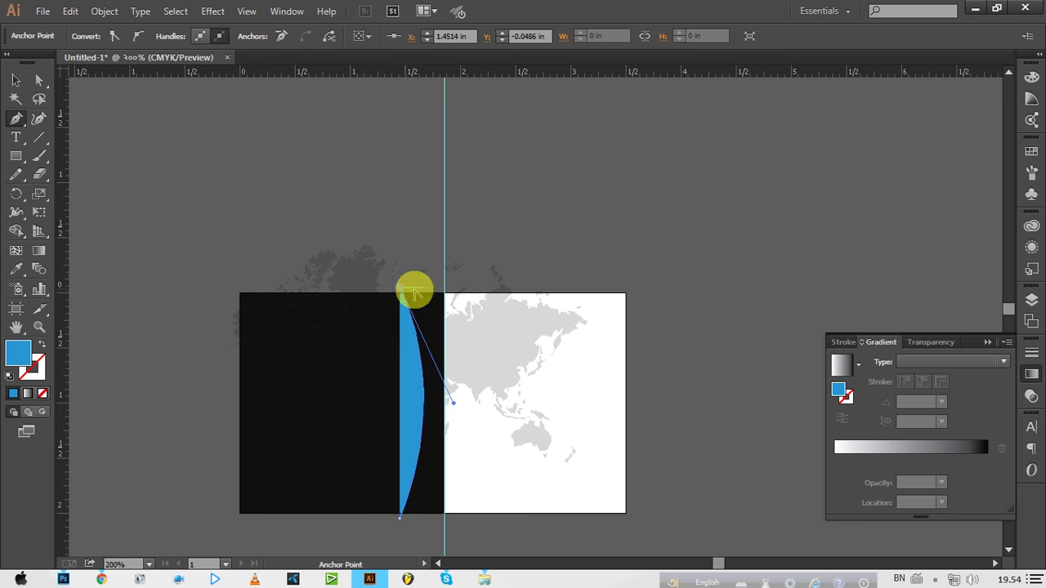
{"action": "left_click_drag", "start_coordinate": [422, 305], "coordinate": [482, 286]}
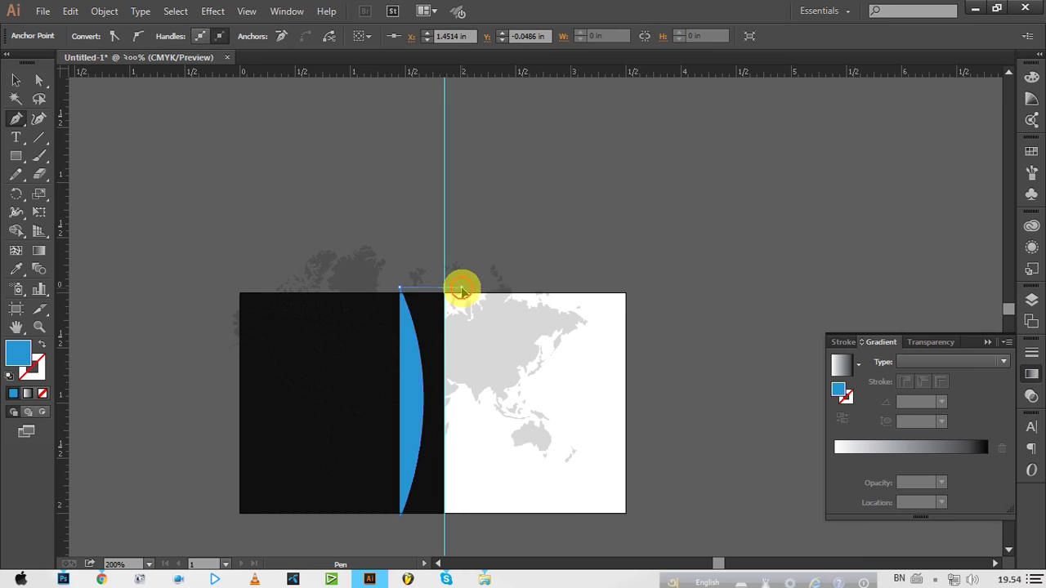
{"action": "left_click", "coordinate": [461, 289]}
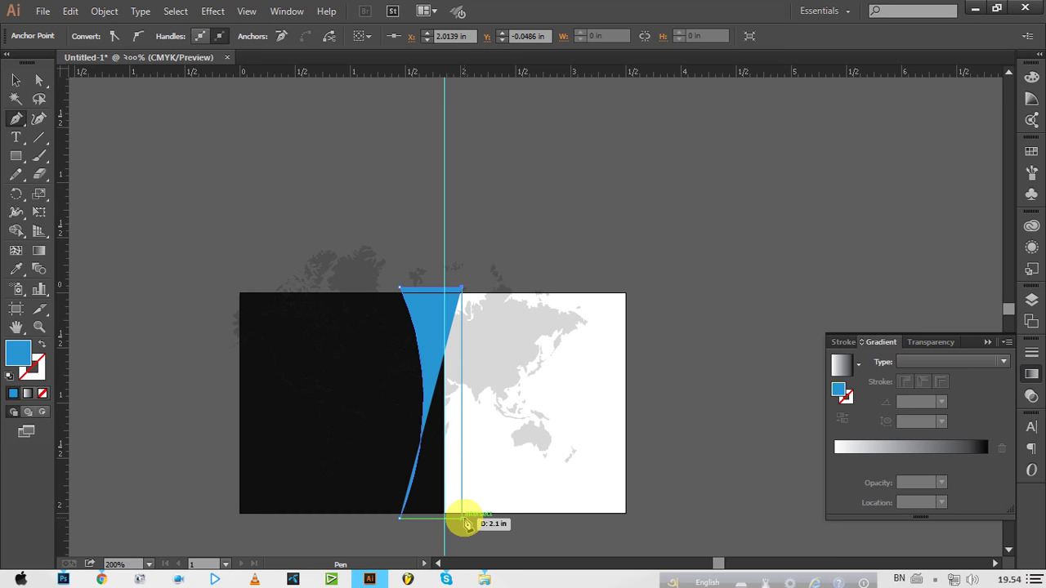
{"action": "mouse_move", "coordinate": [463, 518]}
{"action": "left_mouse_down"}
{"action": "mouse_move", "coordinate": [491, 548]}
{"action": "mouse_move", "coordinate": [507, 426]}
{"action": "left_mouse_up"}
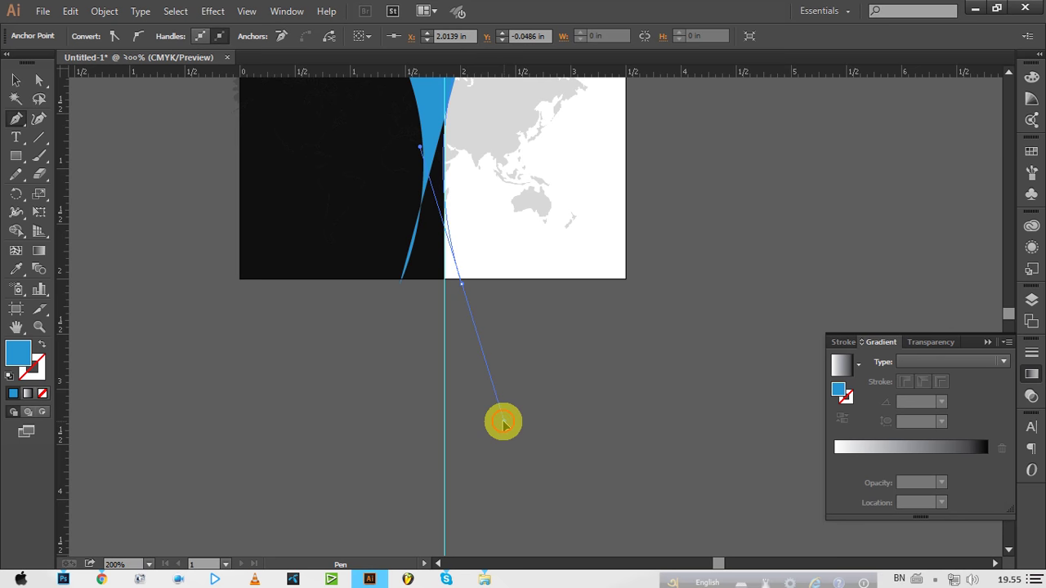
{"action": "left_click_drag", "start_coordinate": [504, 426], "coordinate": [504, 421]}
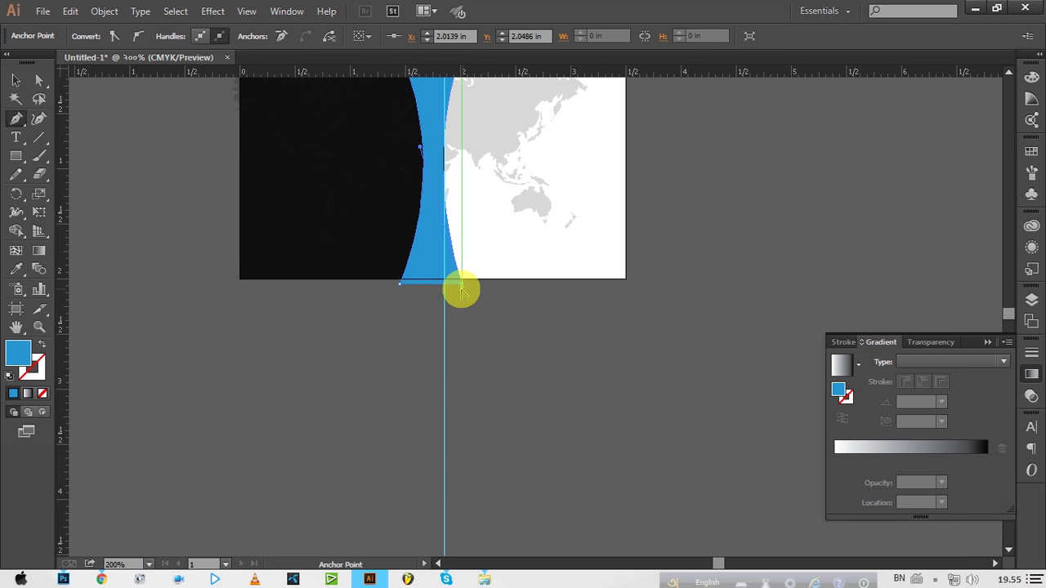
{"action": "left_click", "coordinate": [400, 286]}
{"action": "left_click_drag", "start_coordinate": [577, 314], "coordinate": [587, 332]}
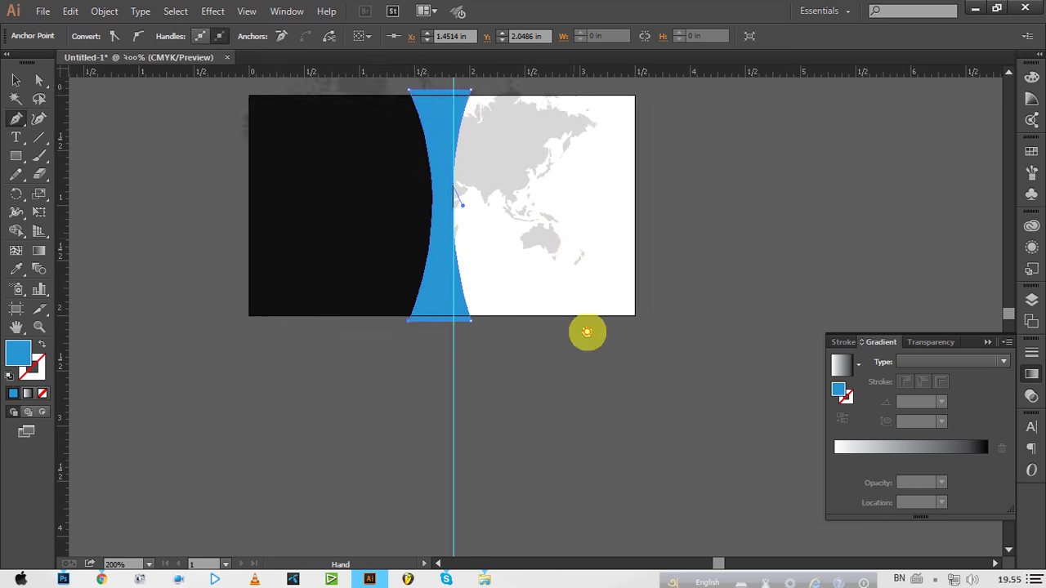
{"action": "left_click_drag", "start_coordinate": [571, 231], "coordinate": [587, 376]}
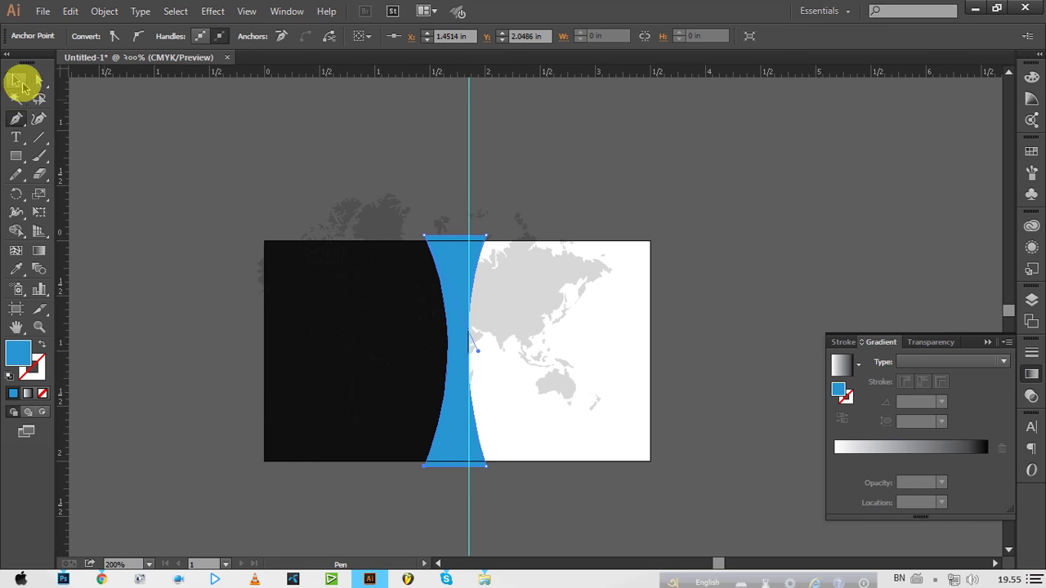
Position the blue hourglass strip and Alt-drag a copy just to its right.
{"action": "left_click", "coordinate": [15, 80]}
{"action": "left_click", "coordinate": [477, 286]}
{"action": "left_click", "coordinate": [449, 267]}
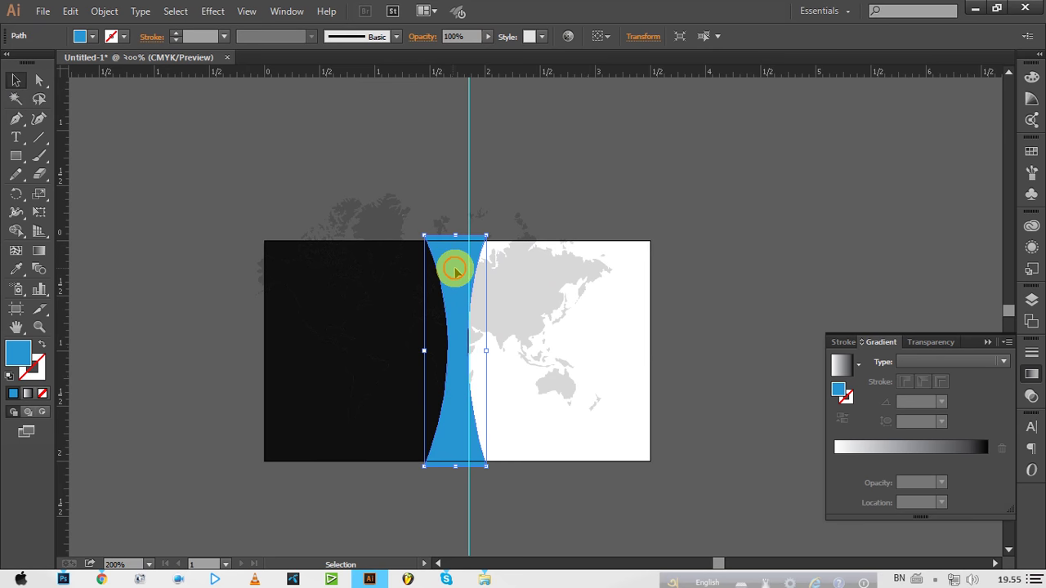
{"action": "left_click_drag", "start_coordinate": [455, 270], "coordinate": [470, 274]}
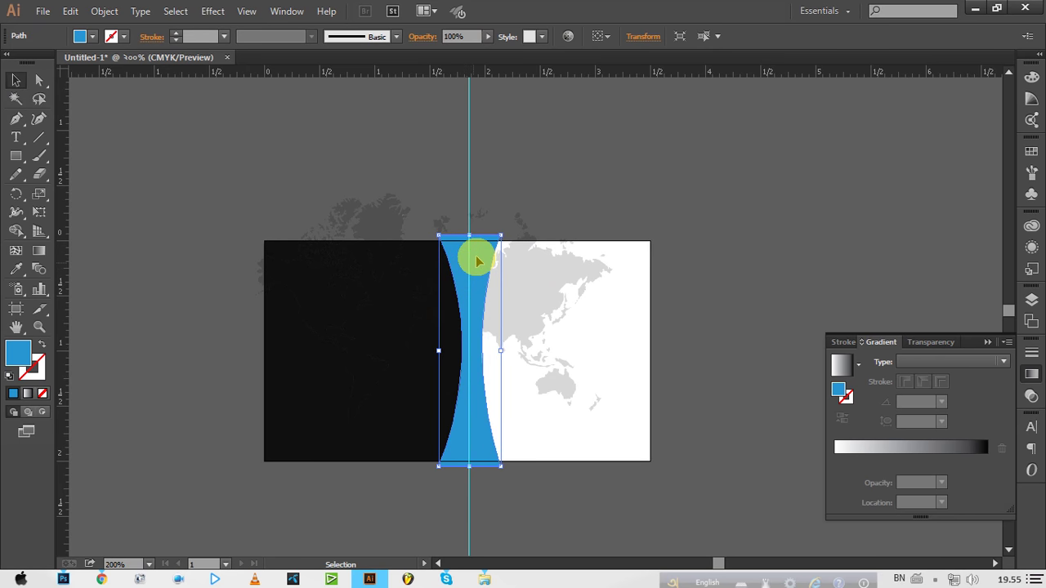
{"action": "key", "text": "Left"}
{"action": "key", "text": "Left"}
{"action": "key", "text": "Left"}
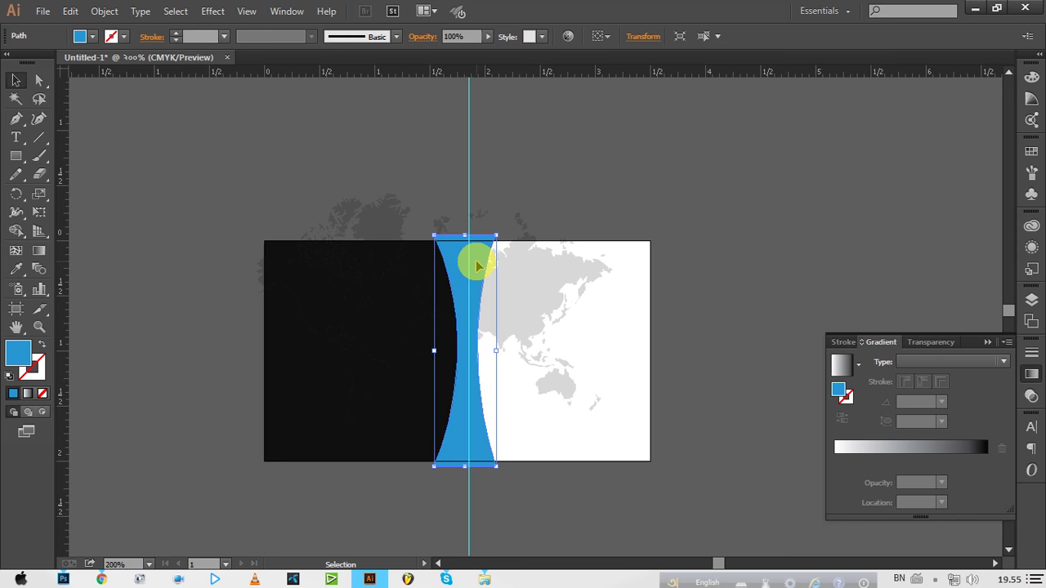
{"action": "key", "text": "Right"}
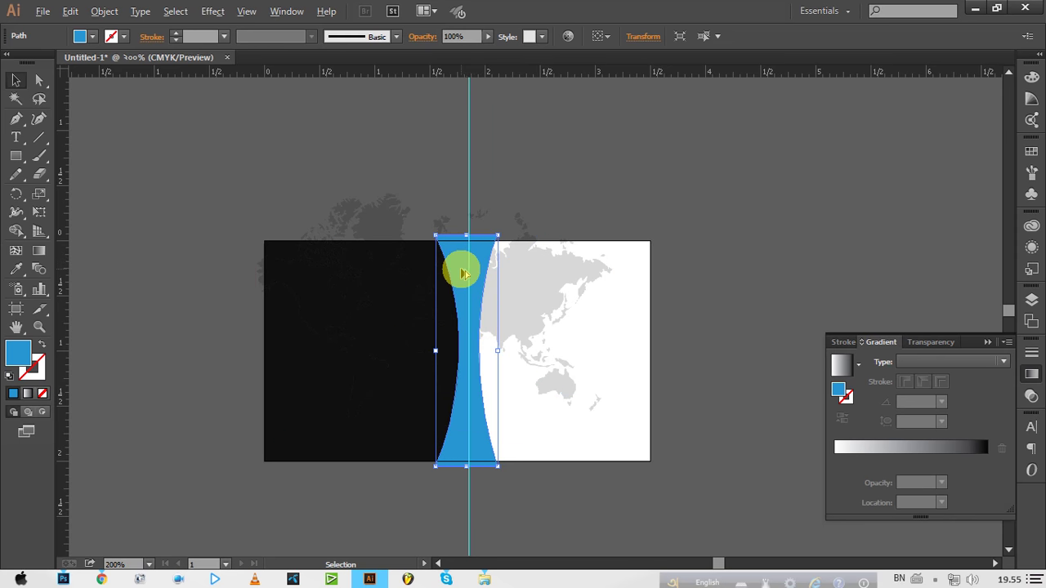
{"action": "left_click_drag", "start_coordinate": [464, 278], "coordinate": [516, 276]}
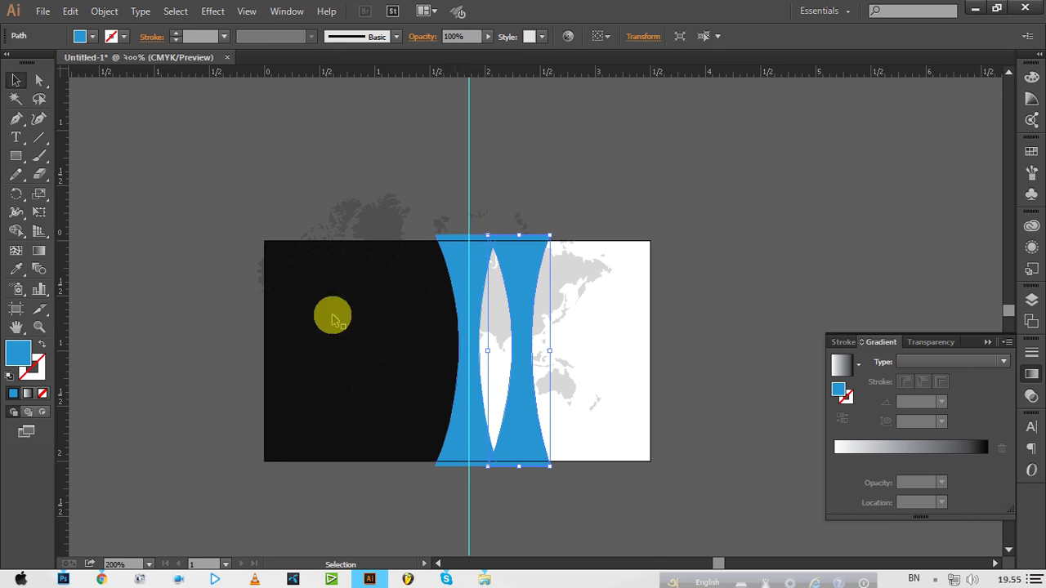
Recolour the copy darker blue 057BAA and place another copy further right.
{"action": "double_click", "coordinate": [22, 349]}
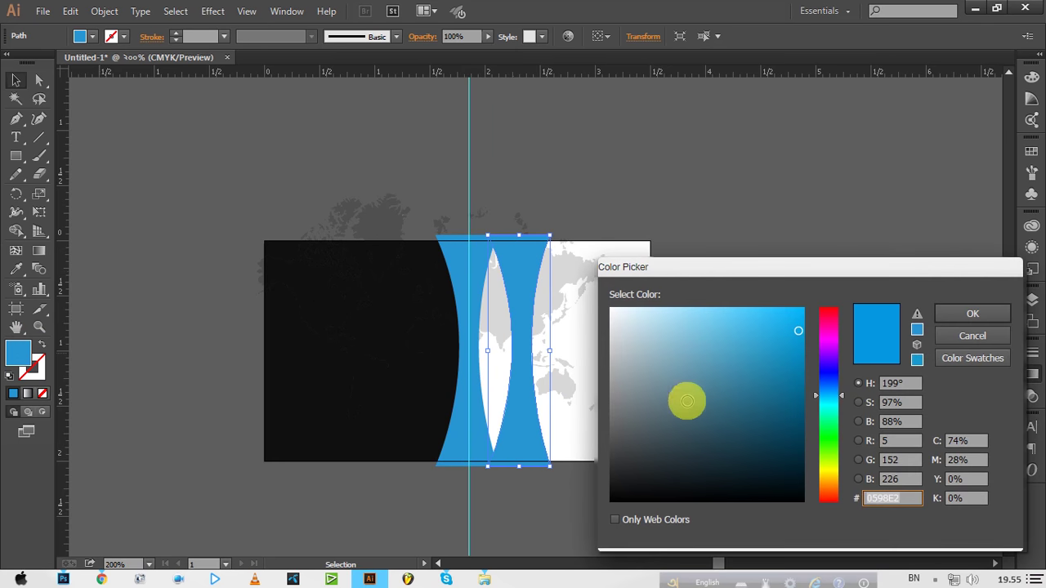
{"action": "left_click", "coordinate": [799, 370]}
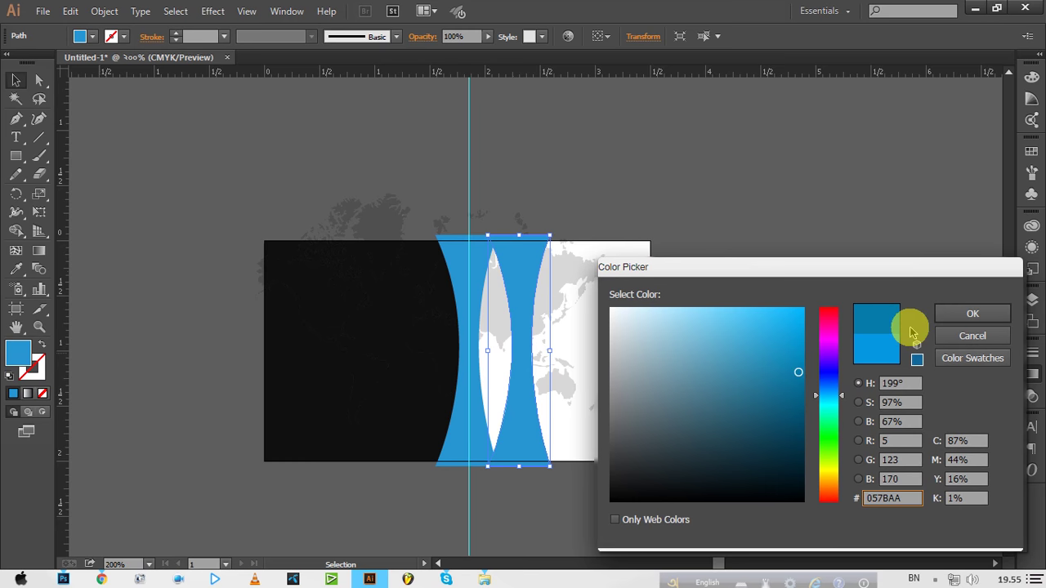
{"action": "left_click", "coordinate": [964, 313]}
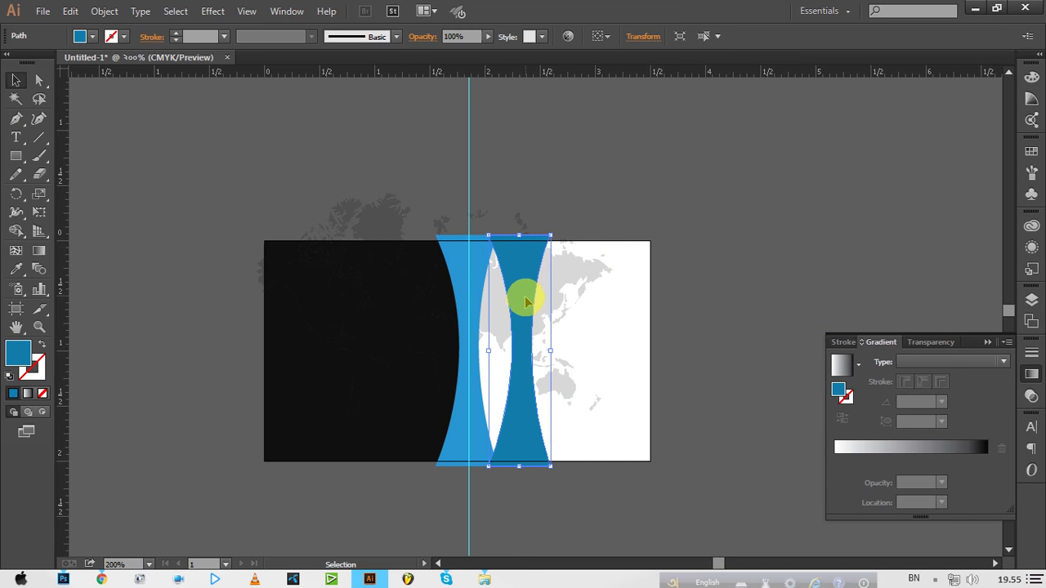
{"action": "left_click_drag", "start_coordinate": [527, 313], "coordinate": [581, 317], "text": "alt"}
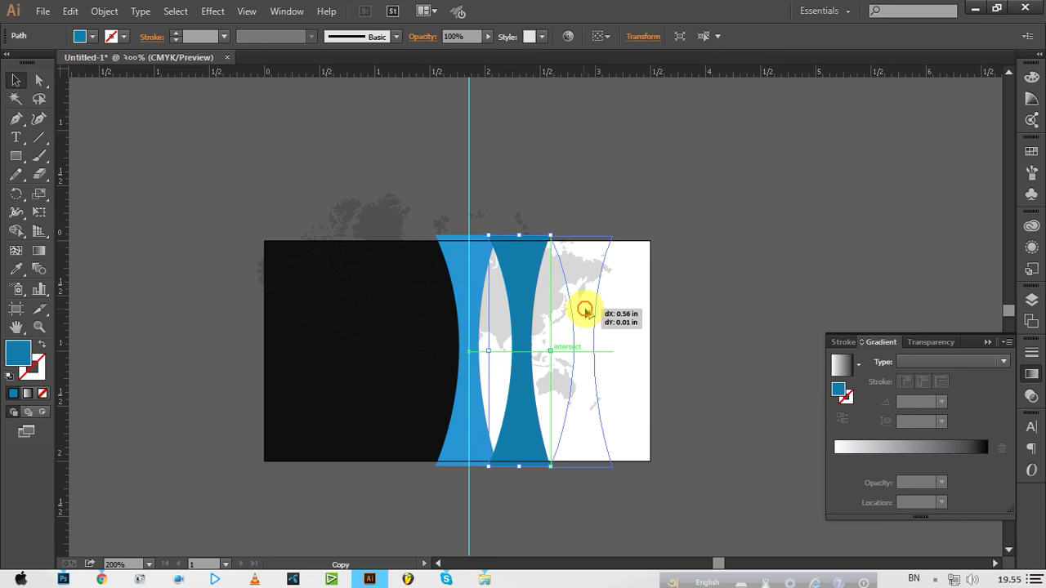
Give the rightmost strip a deep blue fill in the Color Picker.
{"action": "double_click", "coordinate": [20, 353]}
{"action": "left_click_drag", "start_coordinate": [828, 399], "coordinate": [828, 369]}
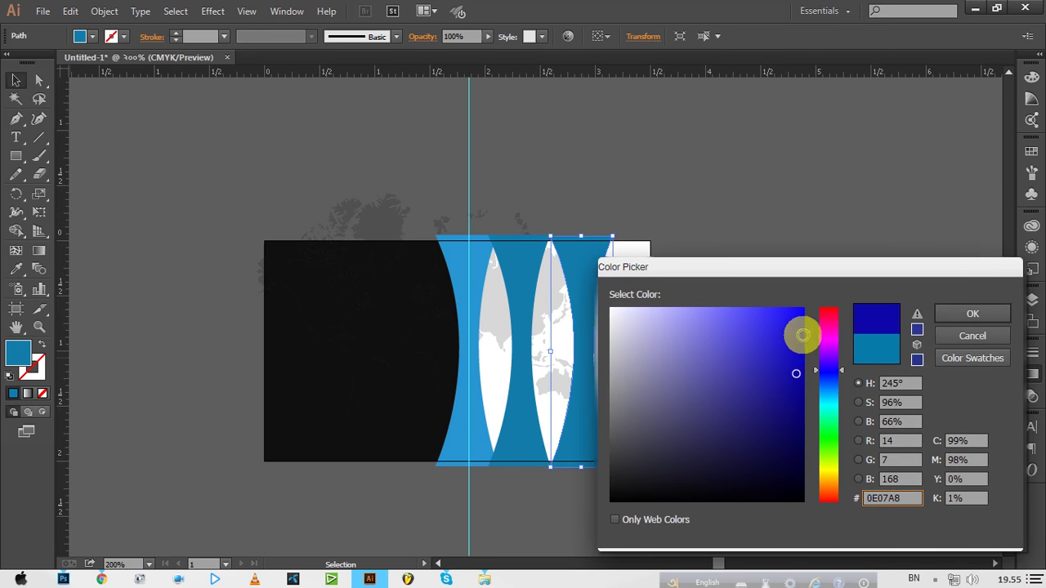
{"action": "left_click", "coordinate": [952, 314]}
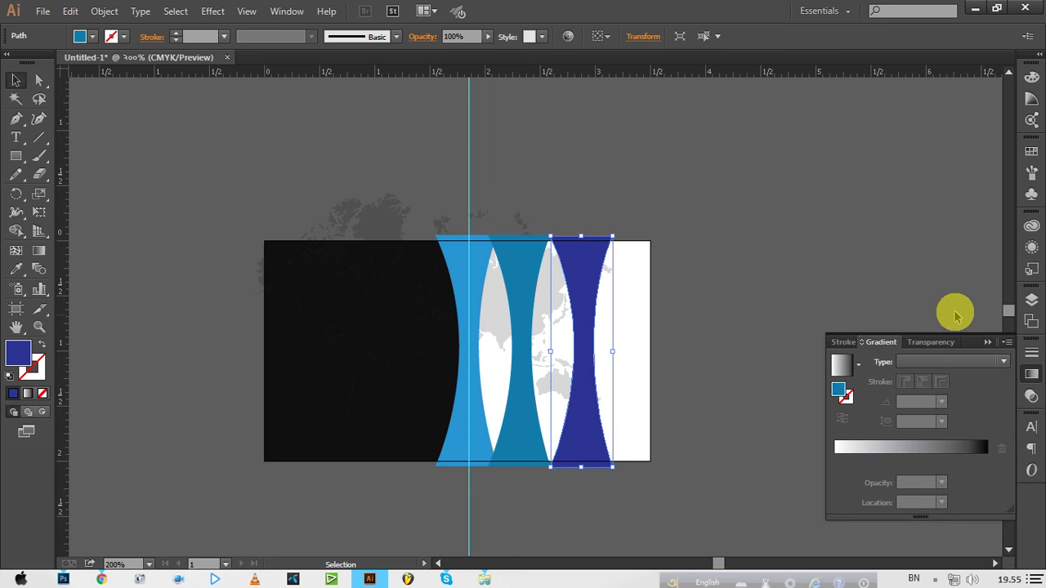
{"action": "double_click", "coordinate": [18, 351]}
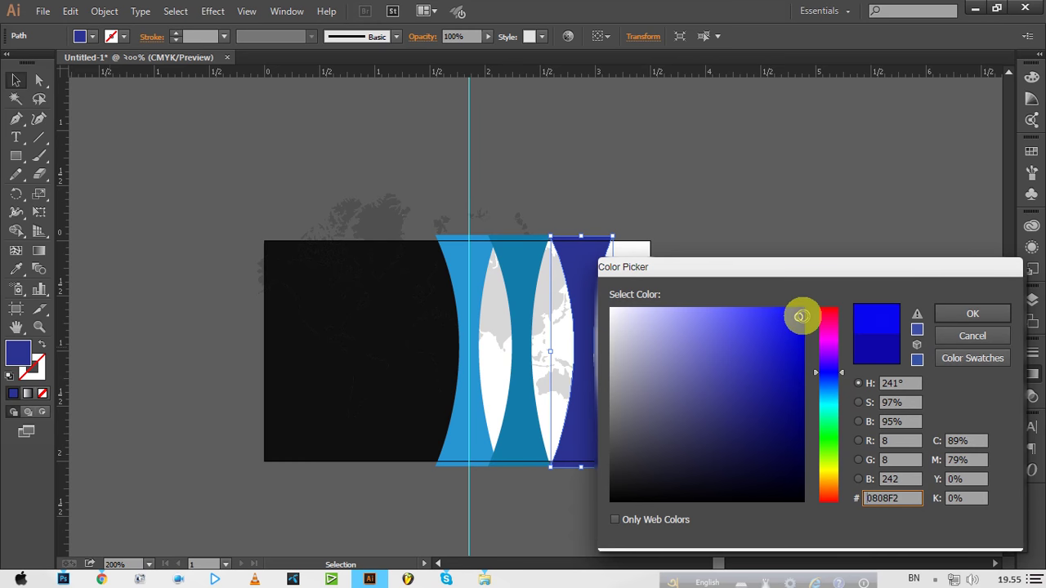
{"action": "left_click", "coordinate": [952, 315]}
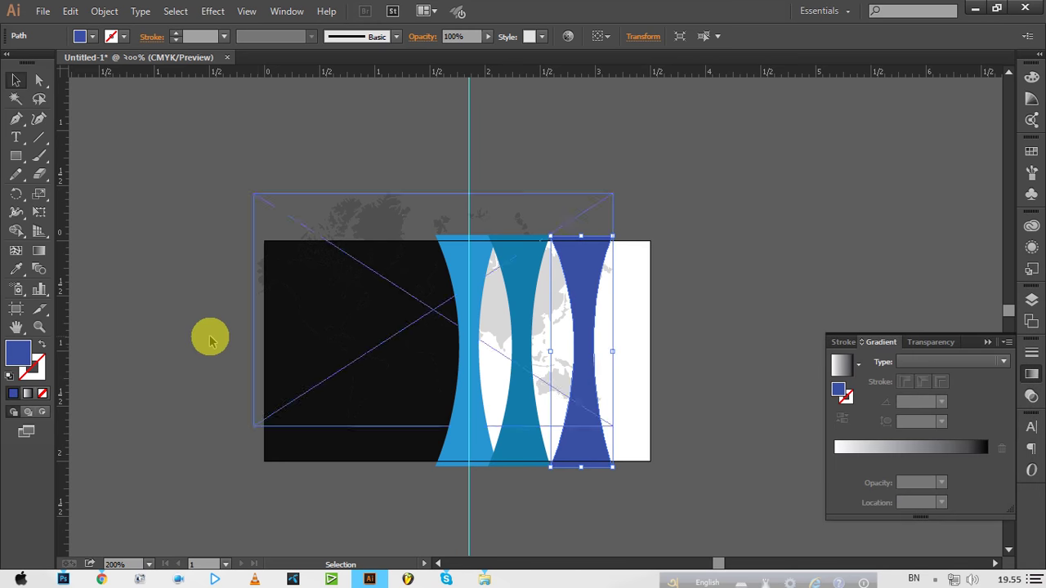
Fine-tune the rightmost strip's fill to a brighter royal blue.
{"action": "double_click", "coordinate": [17, 355]}
{"action": "left_click", "coordinate": [828, 377]}
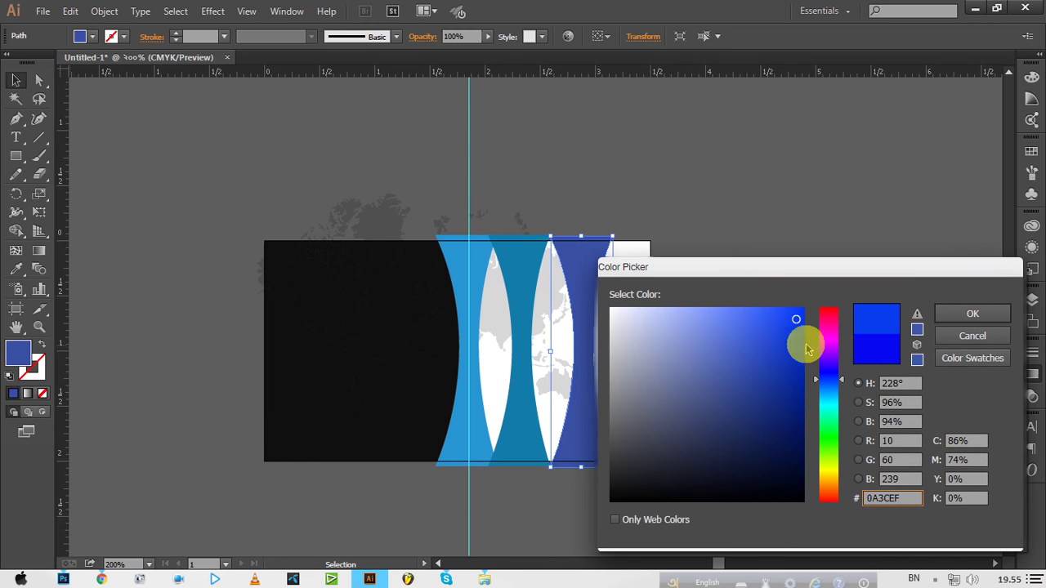
{"action": "left_click", "coordinate": [972, 314]}
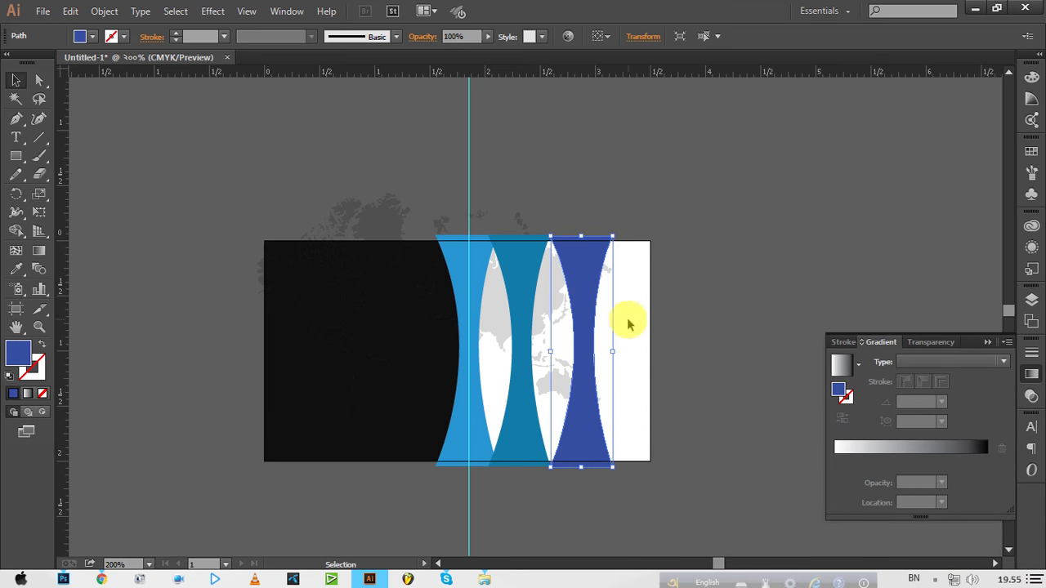
{"action": "left_click", "coordinate": [588, 330]}
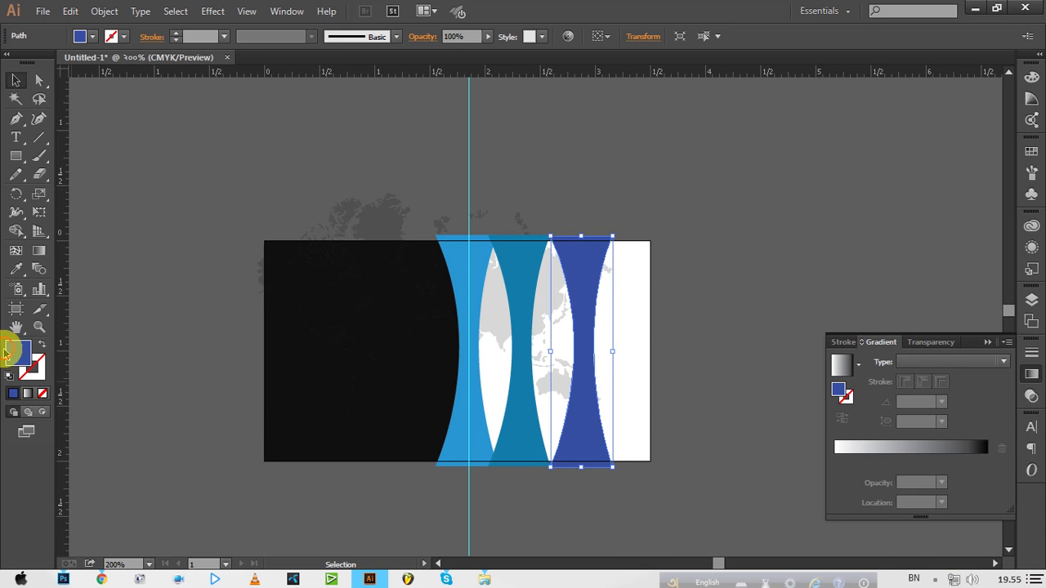
{"action": "double_click", "coordinate": [15, 352]}
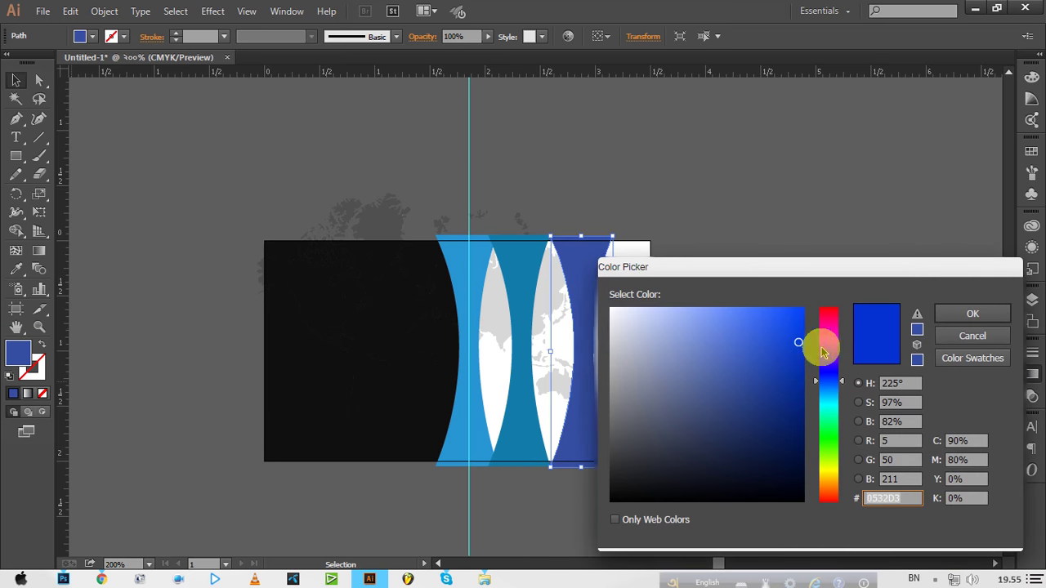
{"action": "left_click", "coordinate": [799, 315]}
{"action": "left_click", "coordinate": [948, 314]}
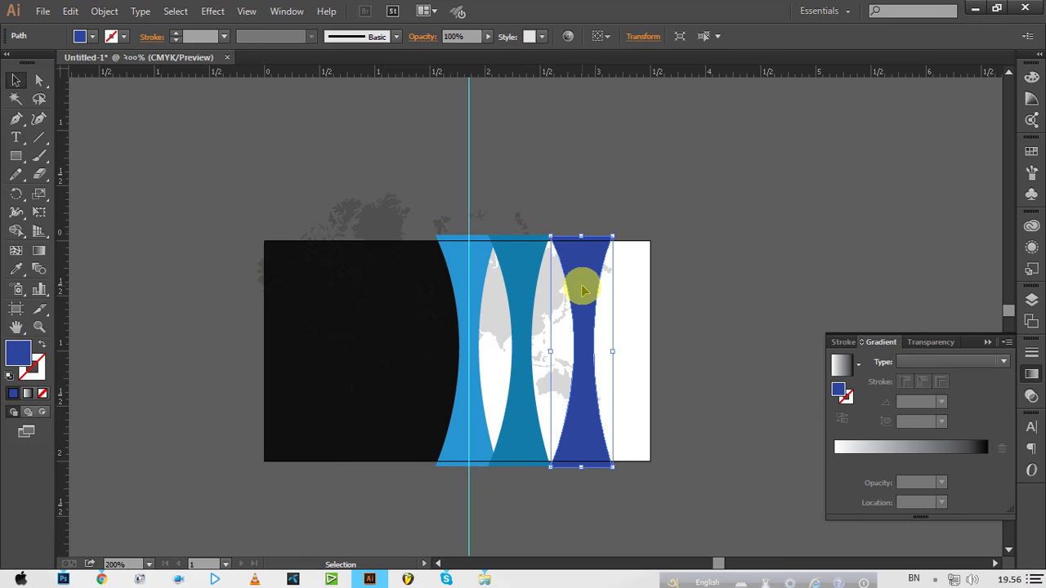
Move the royal-blue strip left and send the teal strip backward toward the centre.
{"action": "mouse_move", "coordinate": [586, 283]}
{"action": "left_mouse_down"}
{"action": "mouse_move", "coordinate": [539, 280]}
{"action": "mouse_move", "coordinate": [544, 269]}
{"action": "left_mouse_up"}
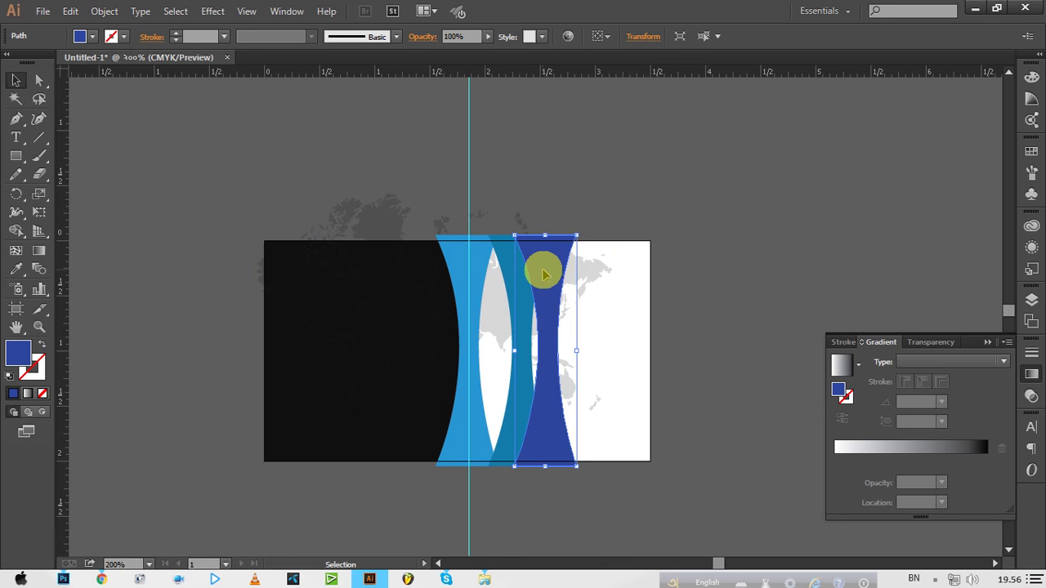
{"action": "right_click", "coordinate": [544, 269]}
{"action": "left_click", "coordinate": [505, 246]}
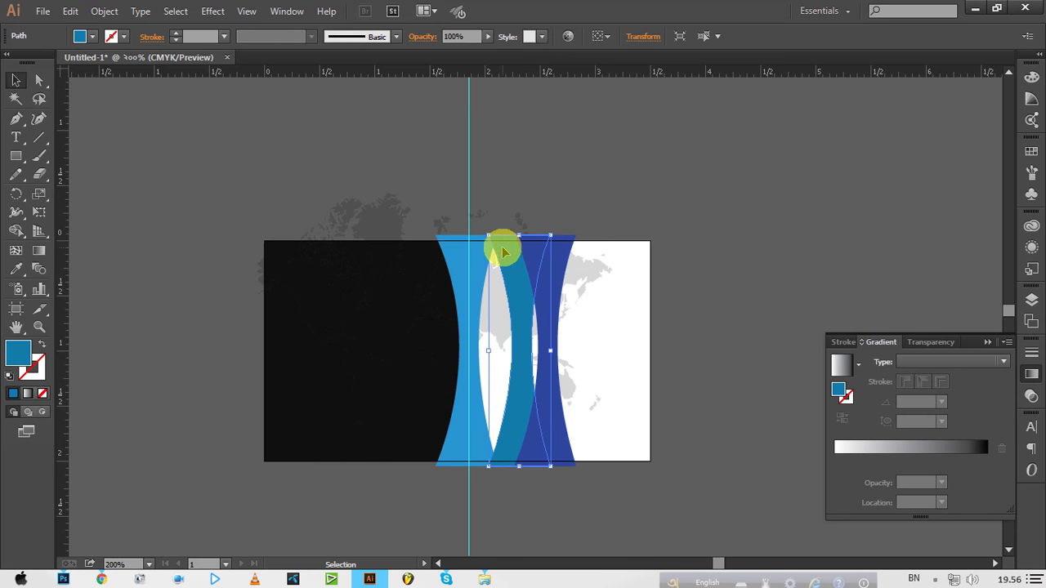
{"action": "right_click", "coordinate": [516, 261]}
{"action": "mouse_move", "coordinate": [556, 479]}
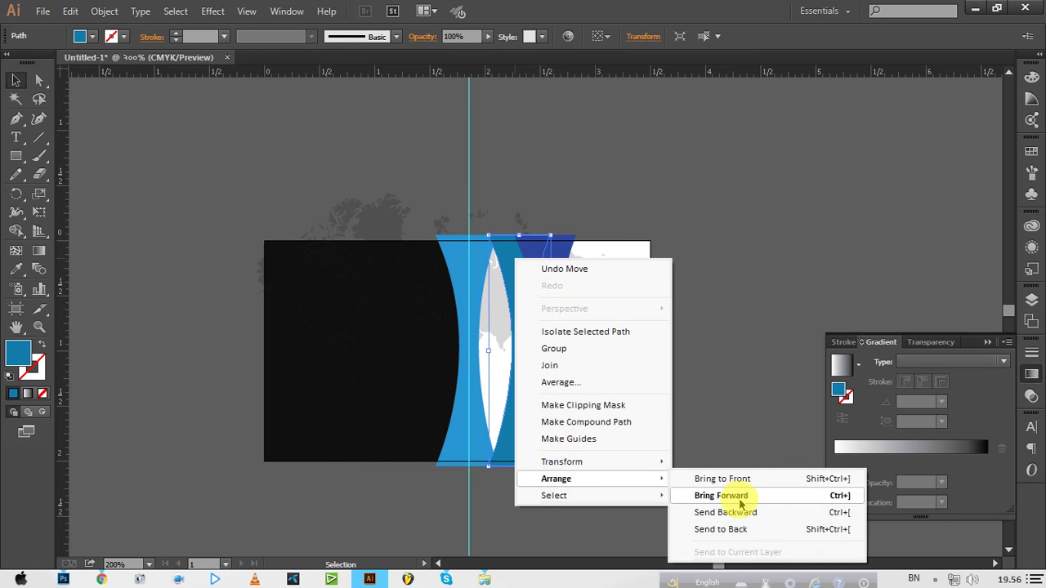
{"action": "left_click", "coordinate": [751, 513]}
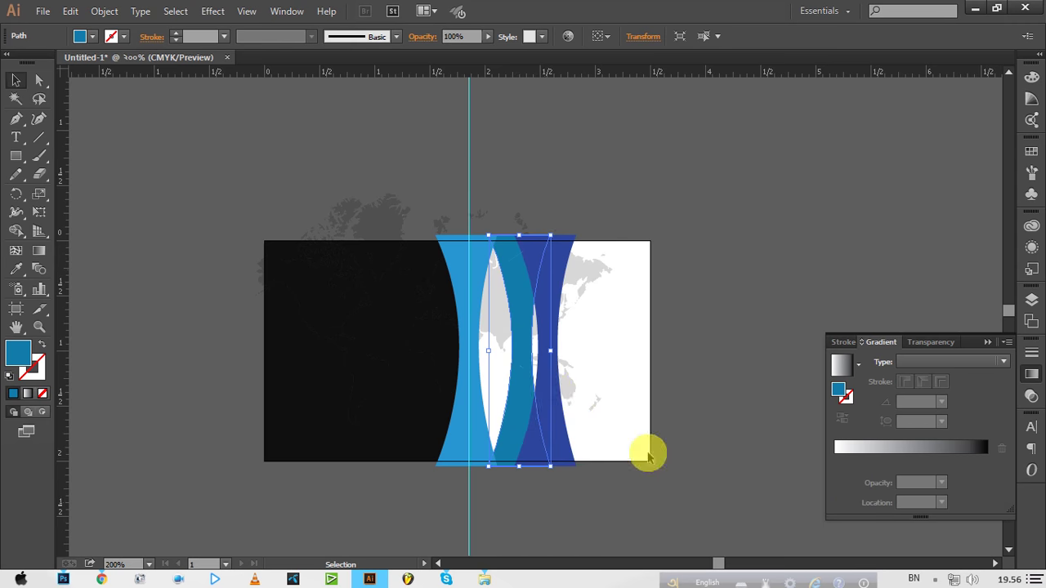
{"action": "left_click_drag", "start_coordinate": [519, 306], "coordinate": [479, 303]}
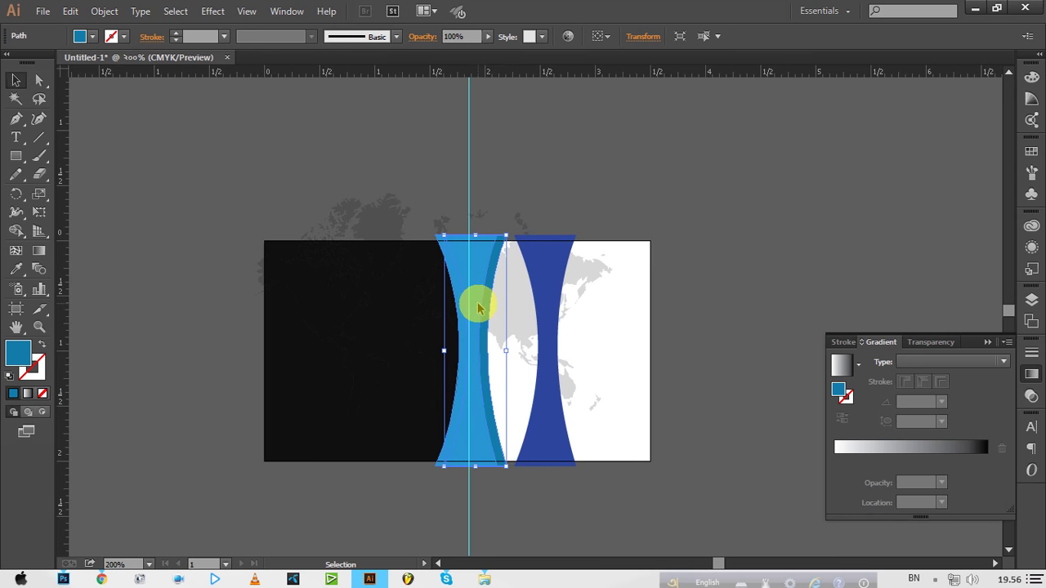
Send the dark-blue strip backward, then to the very back, behind the others.
{"action": "left_click", "coordinate": [546, 295]}
{"action": "right_click", "coordinate": [547, 305]}
{"action": "mouse_move", "coordinate": [589, 525]}
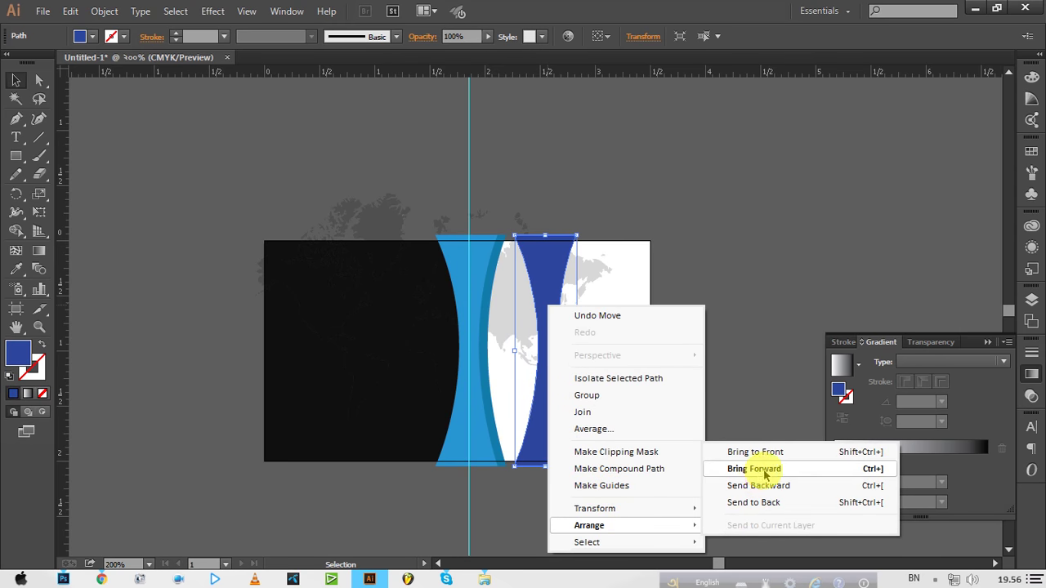
{"action": "left_click", "coordinate": [780, 485]}
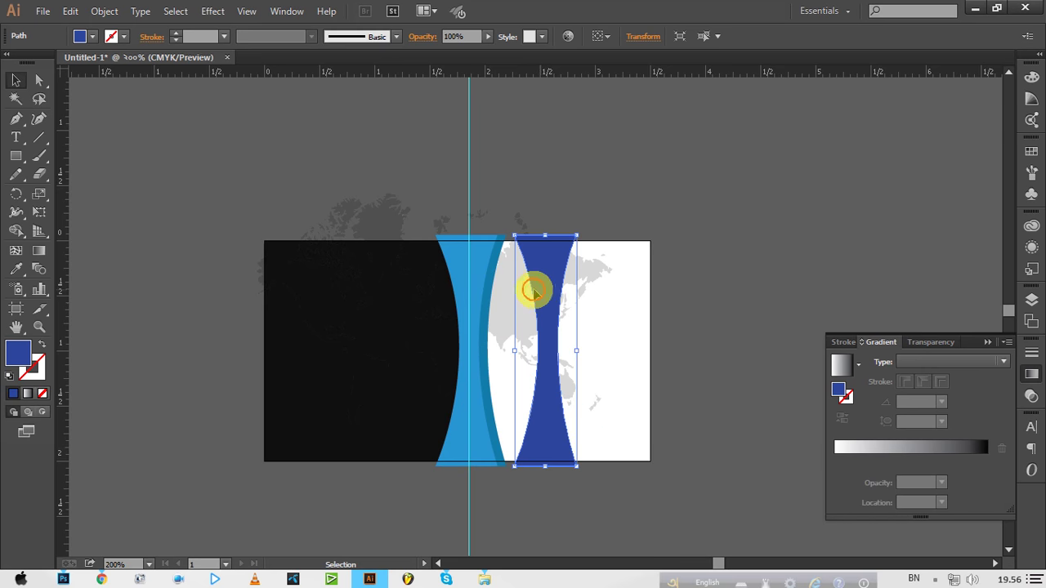
{"action": "left_click_drag", "start_coordinate": [532, 287], "coordinate": [495, 284]}
{"action": "right_click", "coordinate": [504, 290]}
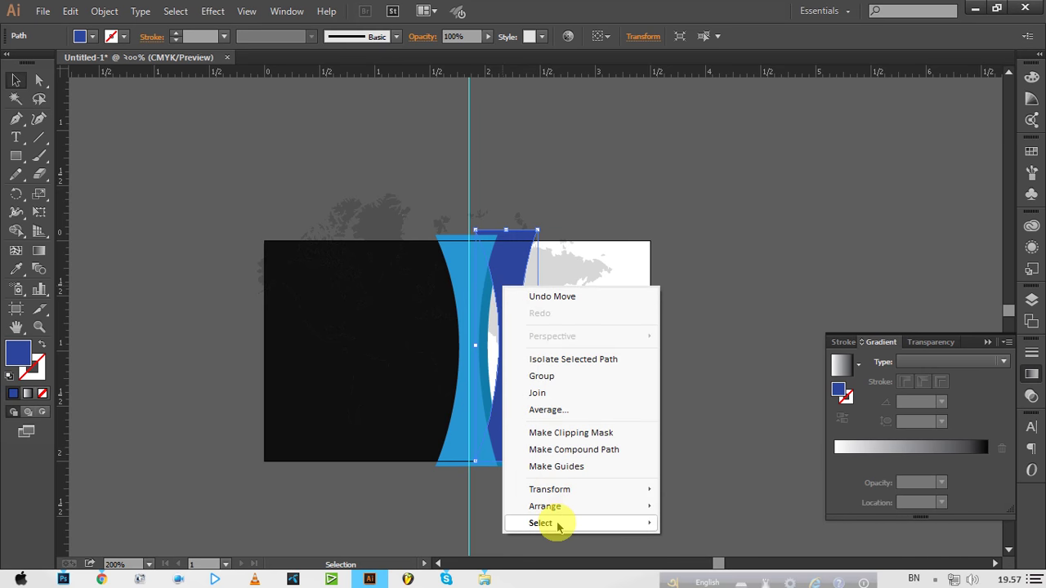
{"action": "mouse_move", "coordinate": [545, 506]}
{"action": "left_click", "coordinate": [707, 483]}
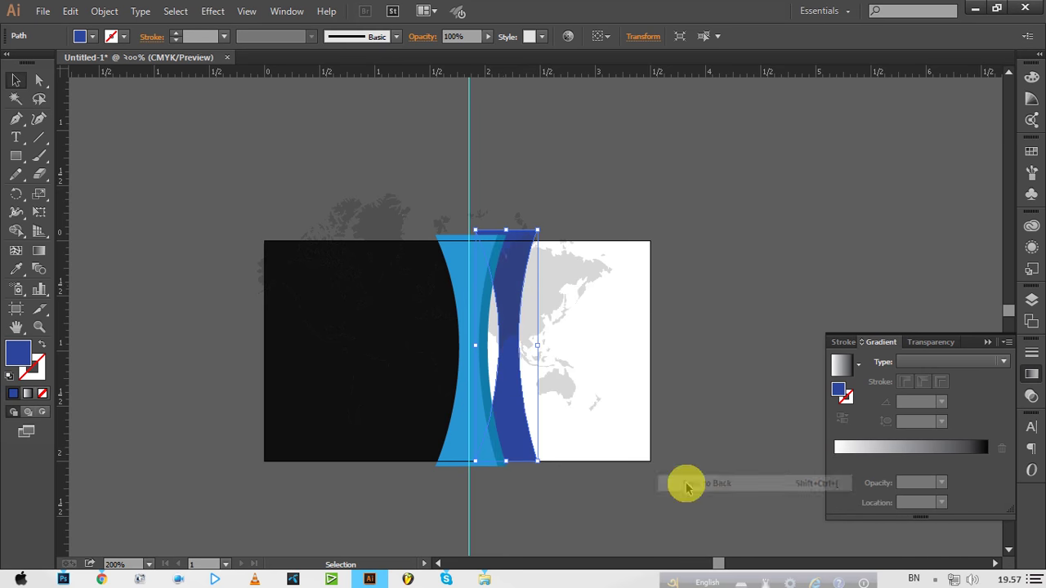
{"action": "mouse_move", "coordinate": [510, 311]}
{"action": "left_mouse_down"}
{"action": "mouse_move", "coordinate": [493, 313]}
{"action": "mouse_move", "coordinate": [520, 300]}
{"action": "left_mouse_up"}
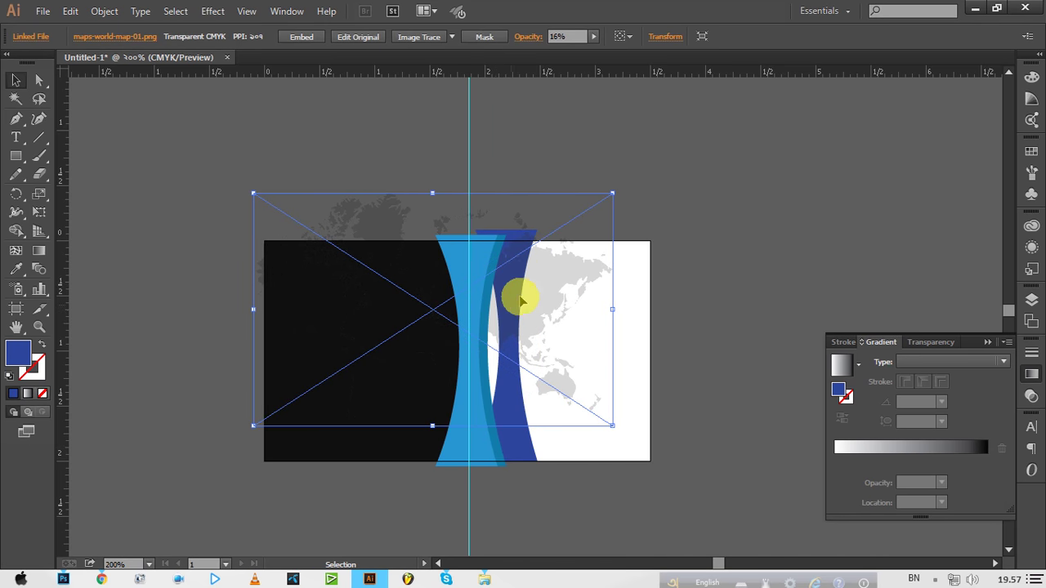
{"action": "left_click", "coordinate": [684, 303]}
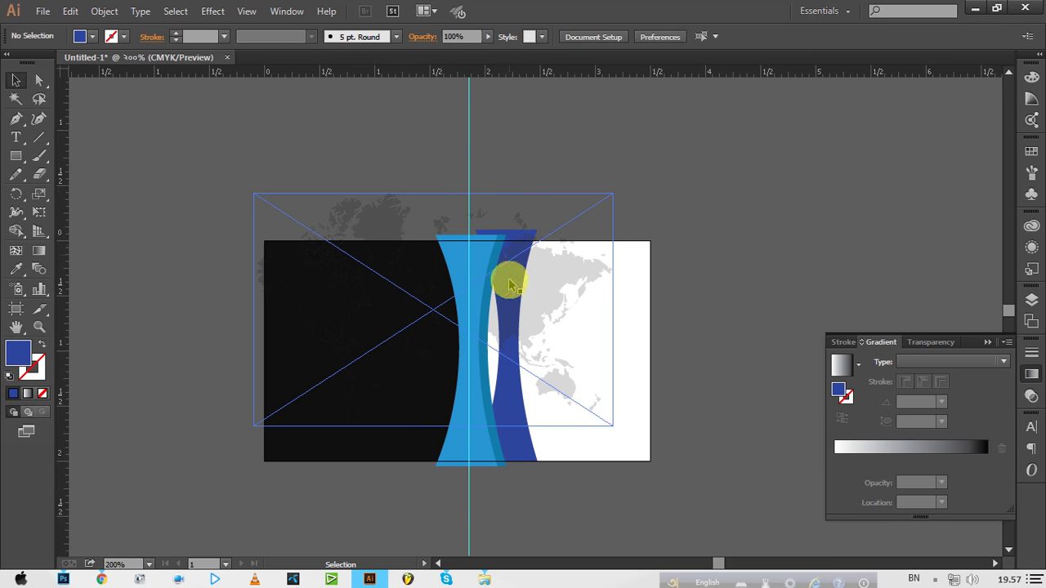
Move the dark-blue strip over the light-blue one and bring it forward two levels.
{"action": "left_click", "coordinate": [521, 451]}
{"action": "left_click_drag", "start_coordinate": [520, 450], "coordinate": [508, 422]}
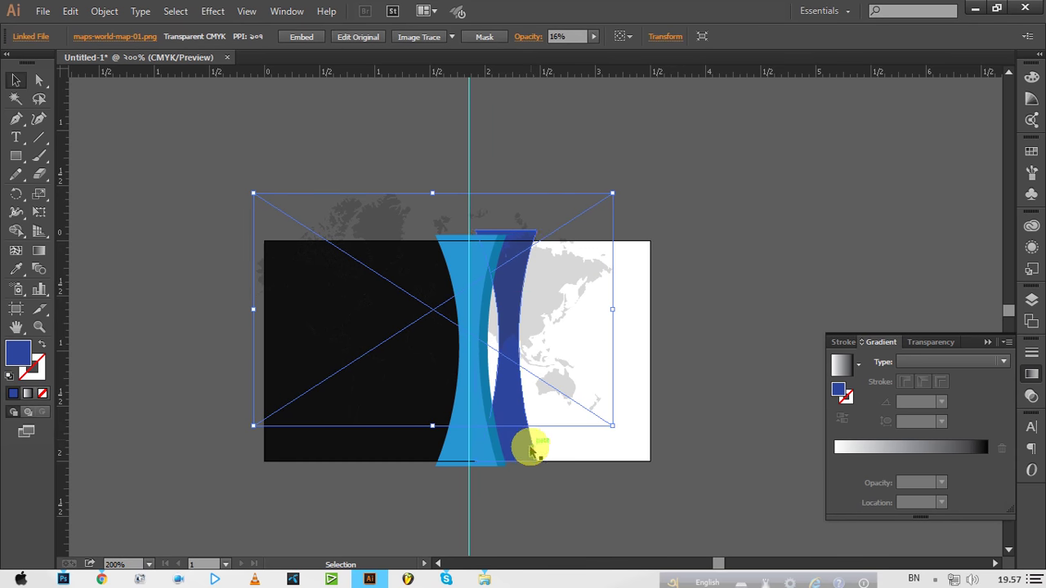
{"action": "left_click_drag", "start_coordinate": [527, 446], "coordinate": [506, 450]}
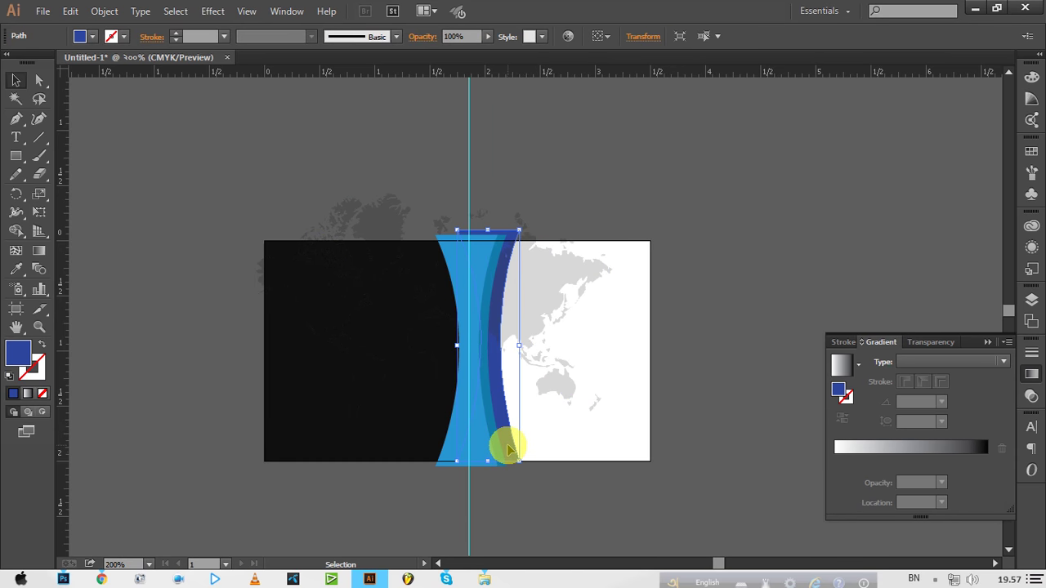
{"action": "right_click", "coordinate": [507, 448]}
{"action": "mouse_move", "coordinate": [549, 417]}
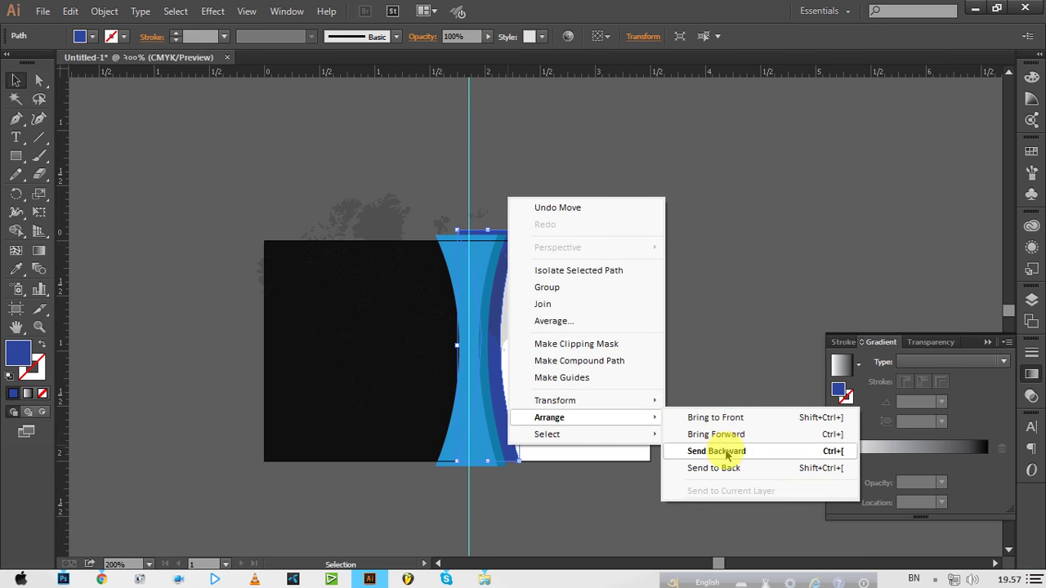
{"action": "left_click", "coordinate": [741, 438]}
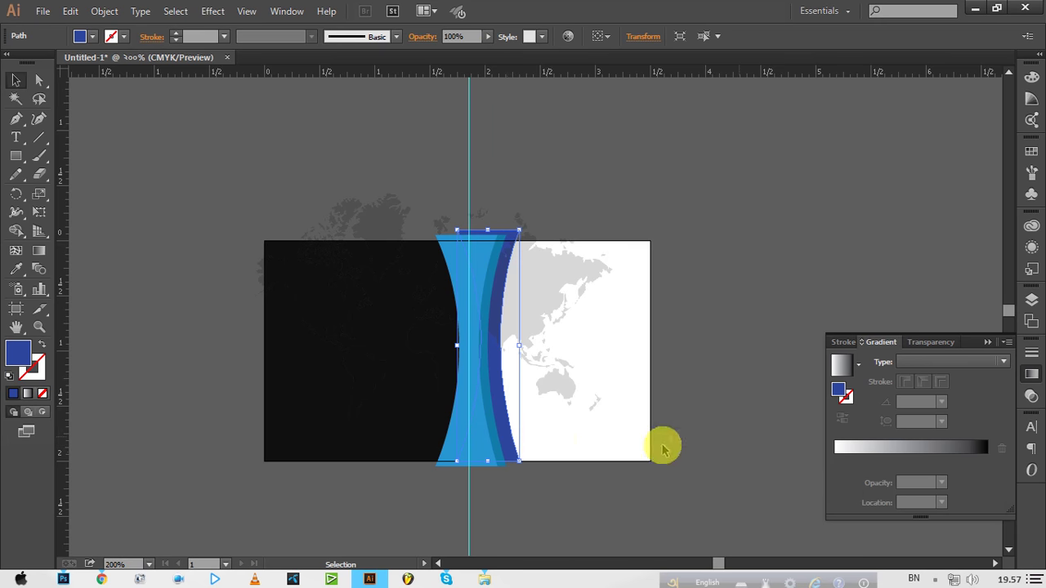
{"action": "right_click", "coordinate": [512, 442]}
{"action": "mouse_move", "coordinate": [554, 414]}
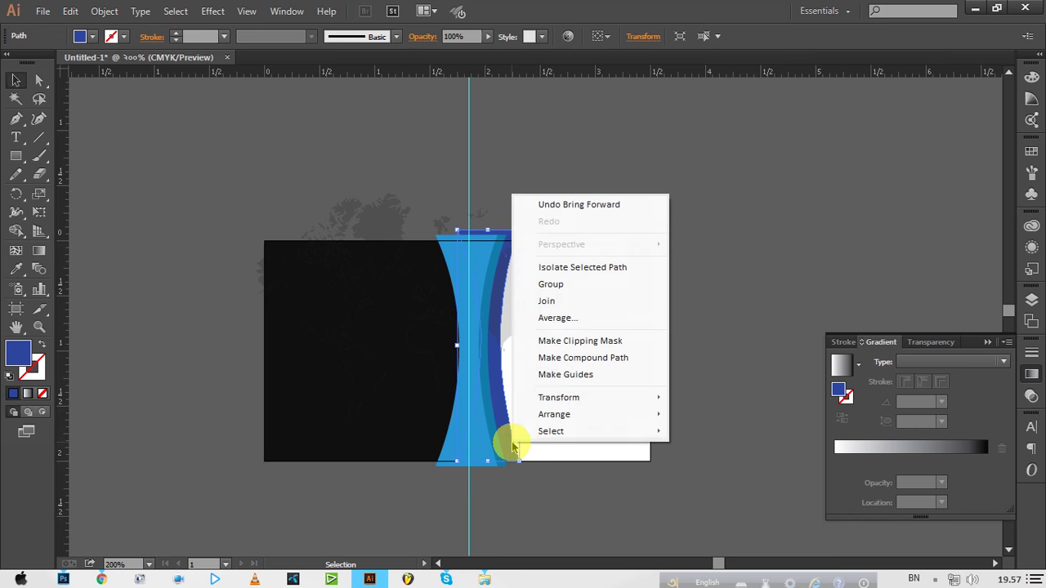
{"action": "left_click", "coordinate": [719, 432]}
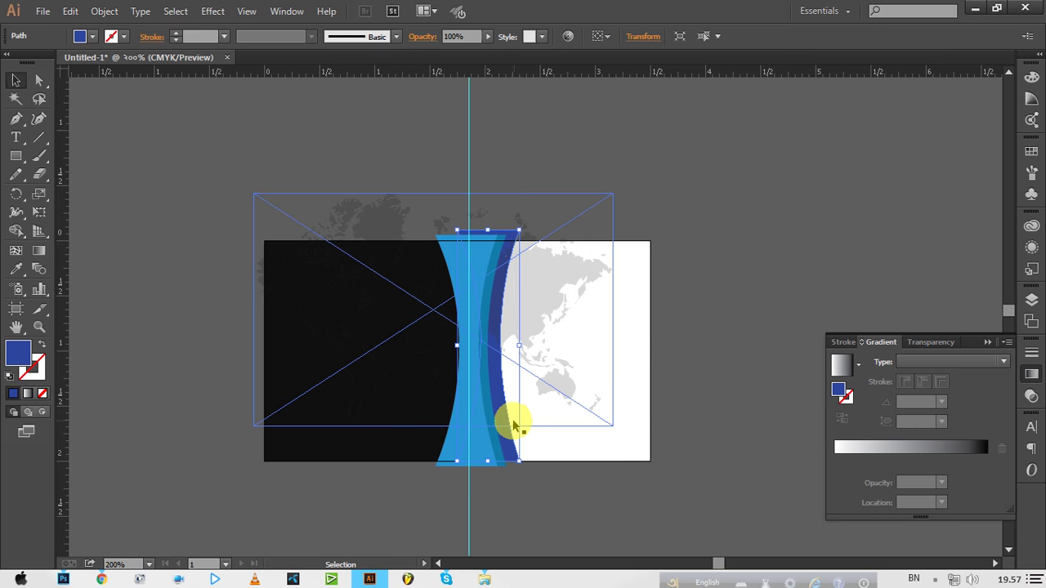
{"action": "left_click_drag", "start_coordinate": [512, 441], "coordinate": [506, 437]}
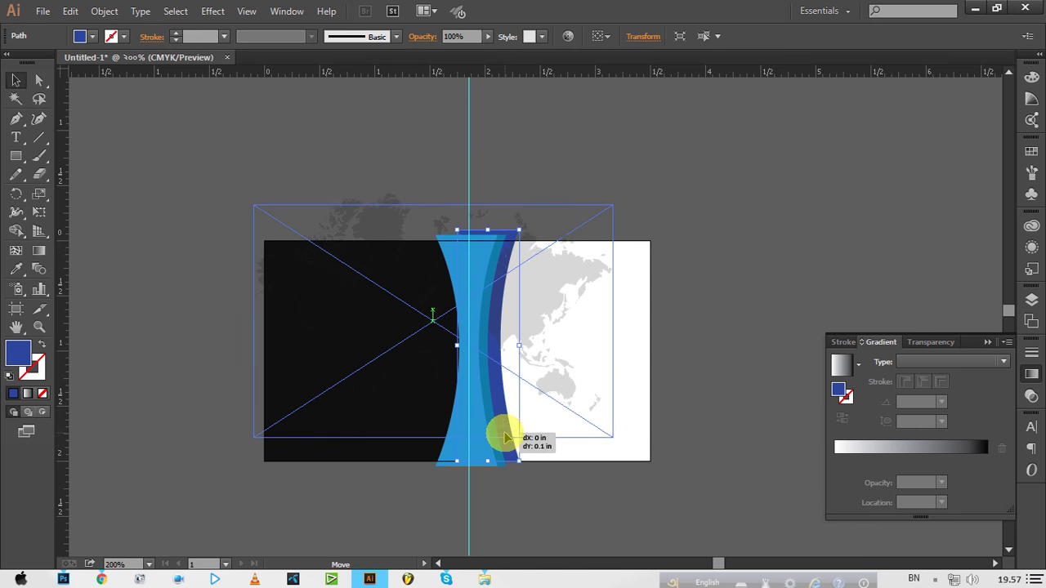
{"action": "key", "text": "Up"}
{"action": "key", "text": "Up"}
{"action": "key", "text": "Up"}
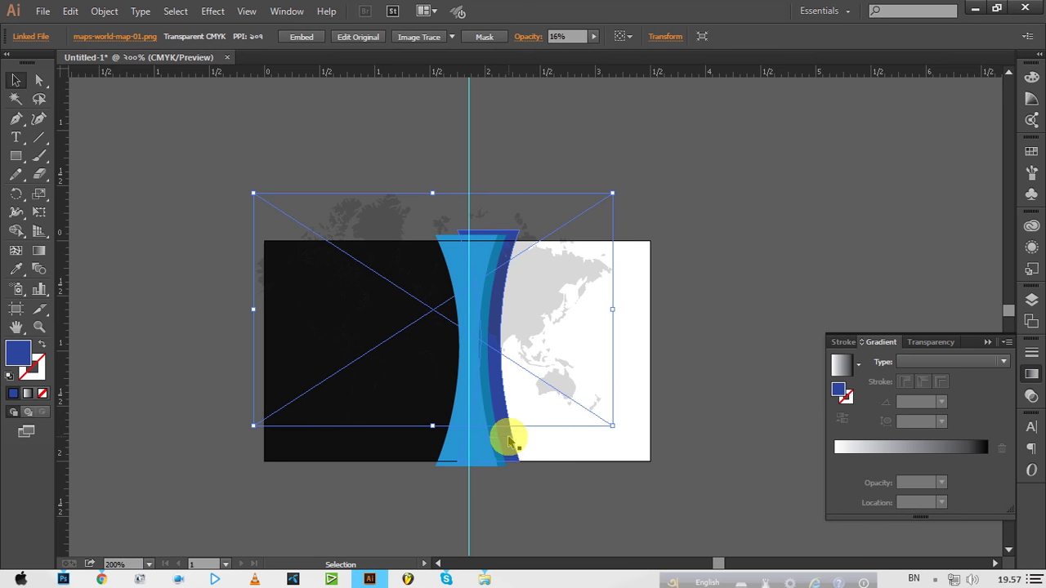
Stretch the dark-blue strip taller from its centre and shift it slightly left.
{"action": "left_click", "coordinate": [513, 453]}
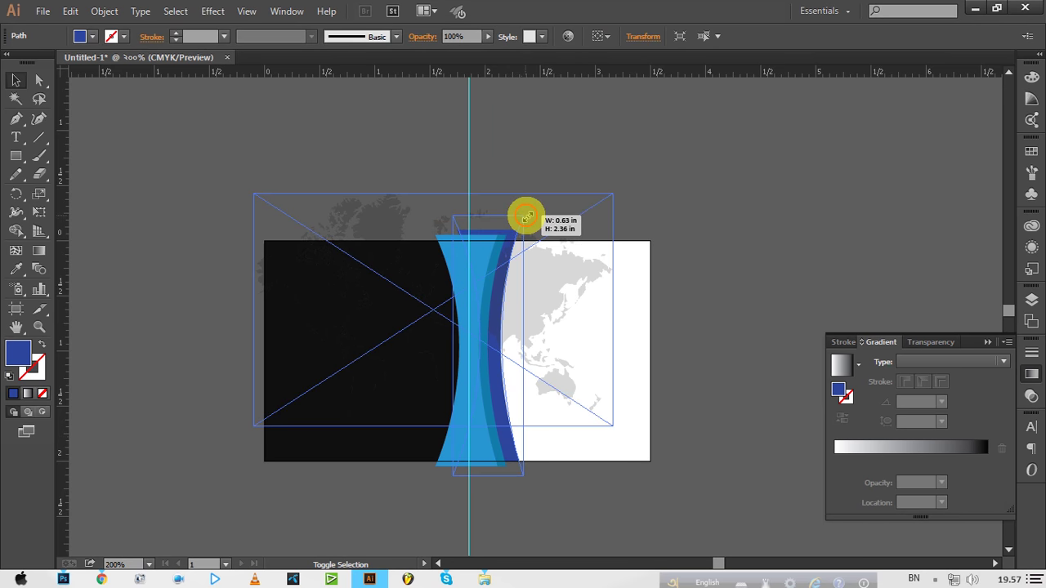
{"action": "left_click_drag", "start_coordinate": [519, 231], "coordinate": [508, 230]}
{"action": "left_click", "coordinate": [500, 234]}
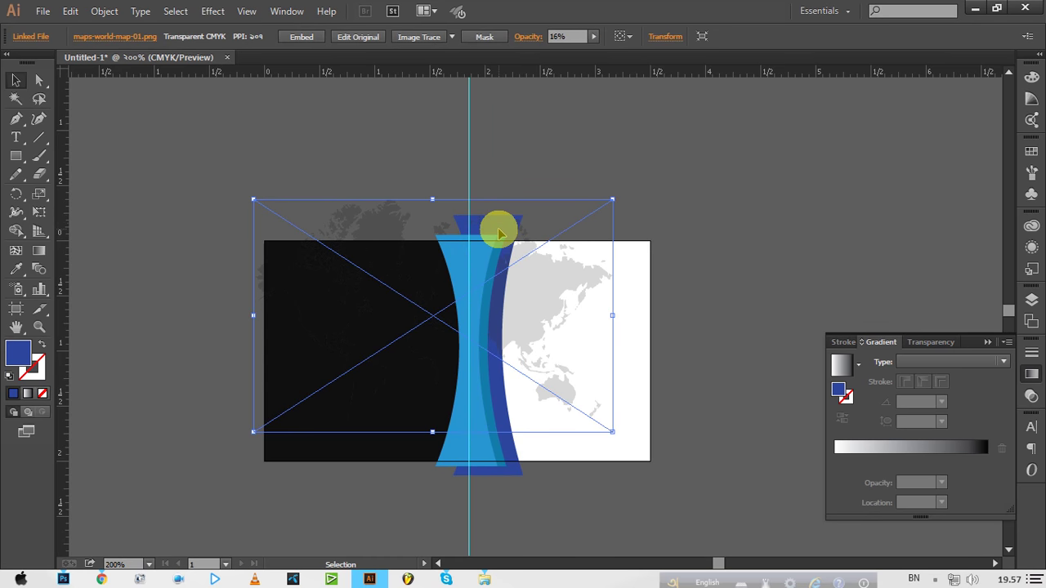
{"action": "key", "text": "Up"}
{"action": "key", "text": "Up"}
{"action": "key", "text": "Up"}
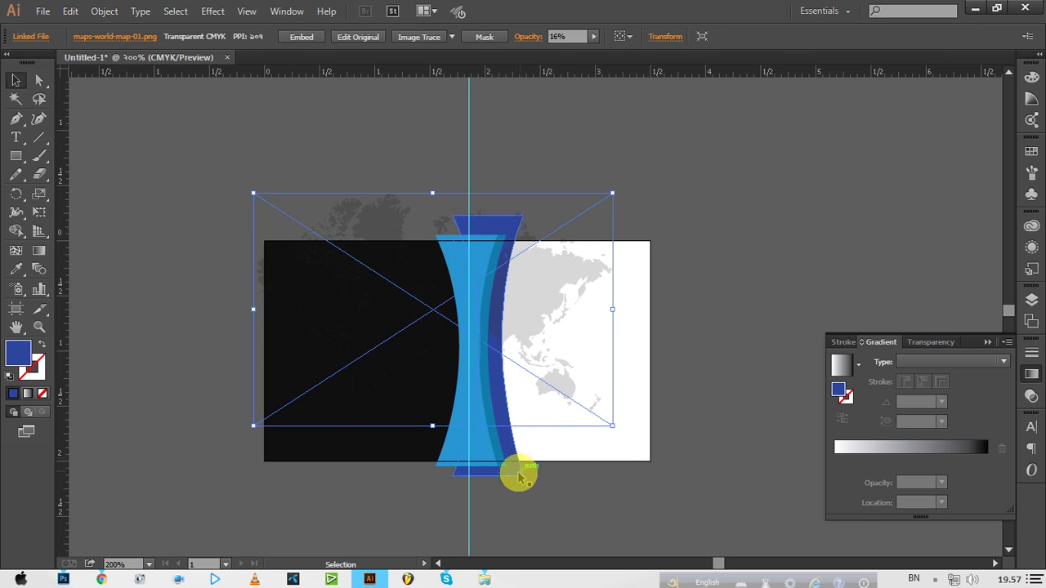
{"action": "left_click", "coordinate": [514, 471]}
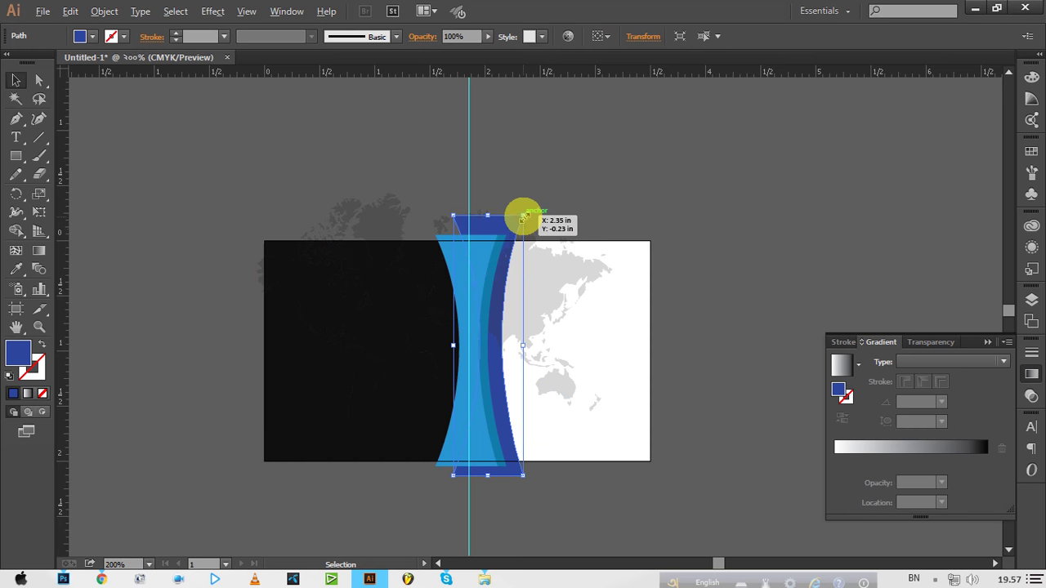
{"action": "key", "text": "ctrl+z"}
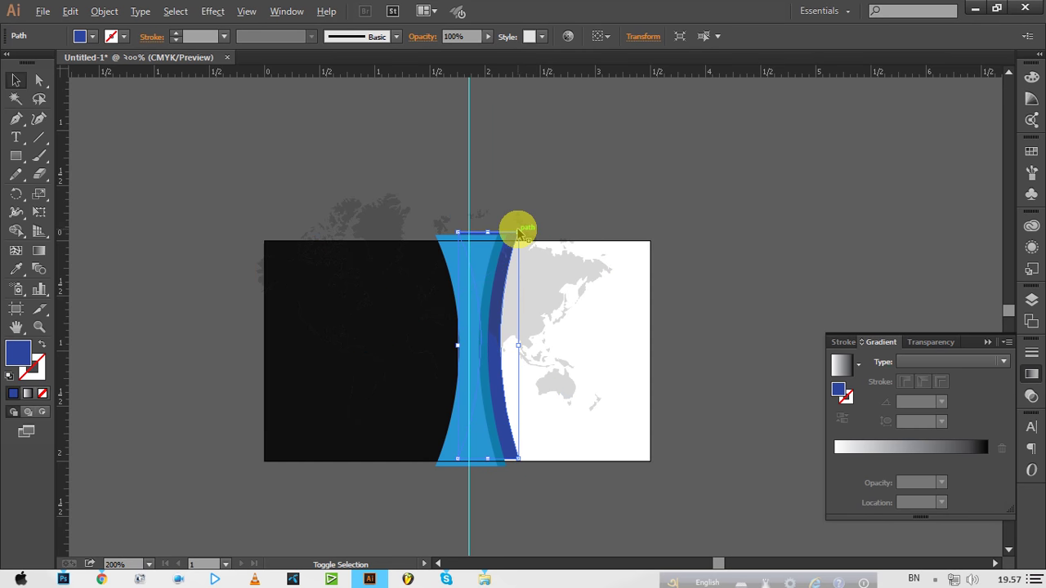
{"action": "left_click", "coordinate": [518, 234]}
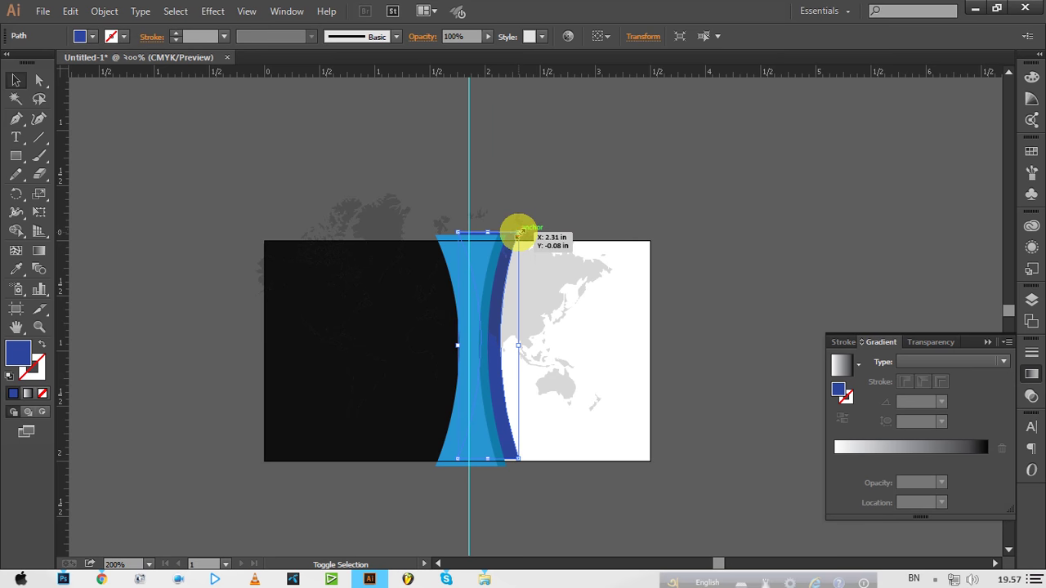
{"action": "left_click_drag", "start_coordinate": [518, 235], "coordinate": [520, 222]}
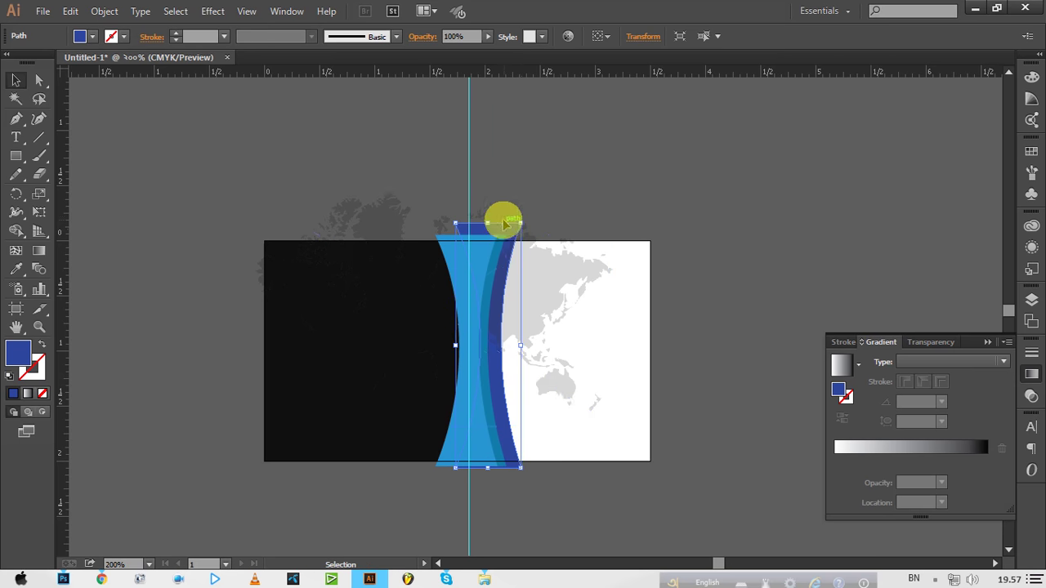
{"action": "left_click", "coordinate": [493, 227]}
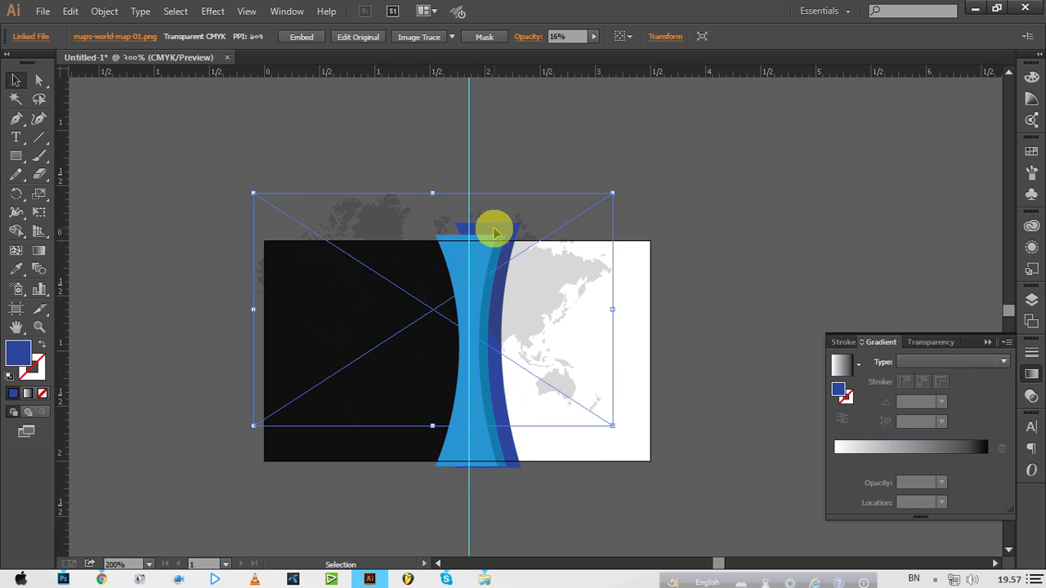
{"action": "left_click", "coordinate": [513, 466]}
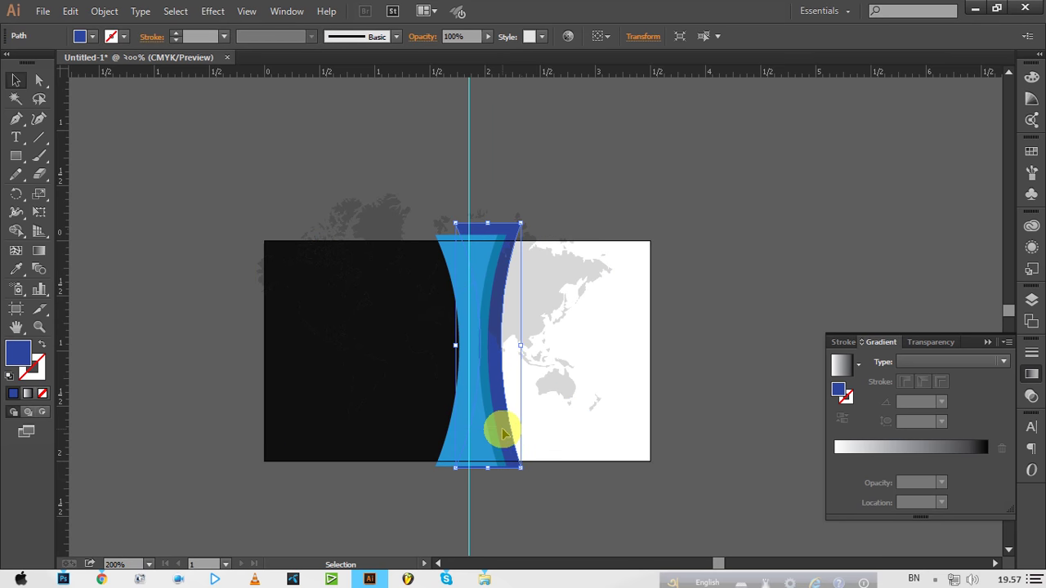
{"action": "left_click", "coordinate": [500, 431]}
{"action": "left_click", "coordinate": [506, 446]}
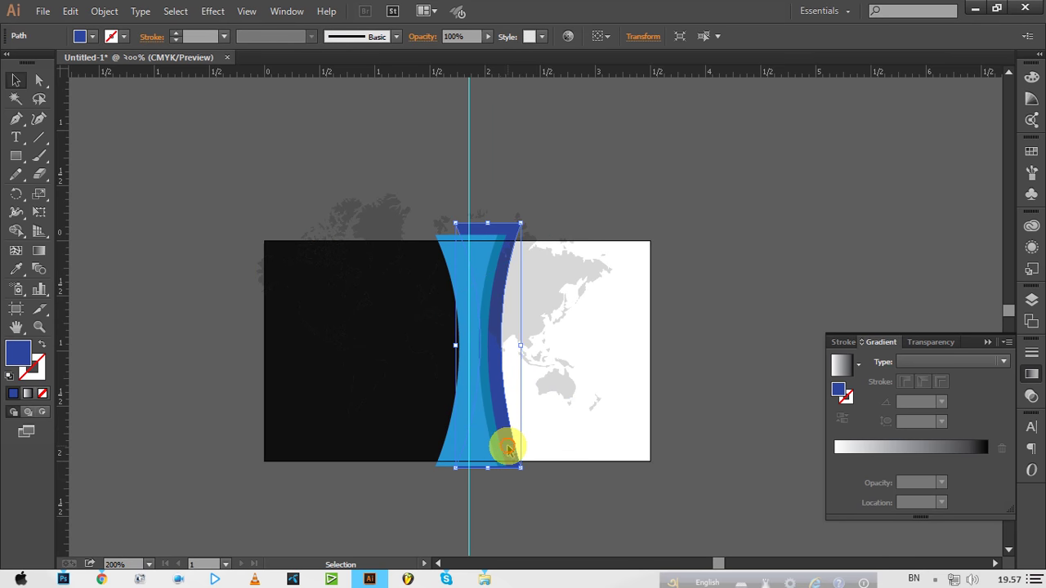
{"action": "left_click_drag", "start_coordinate": [507, 447], "coordinate": [498, 459]}
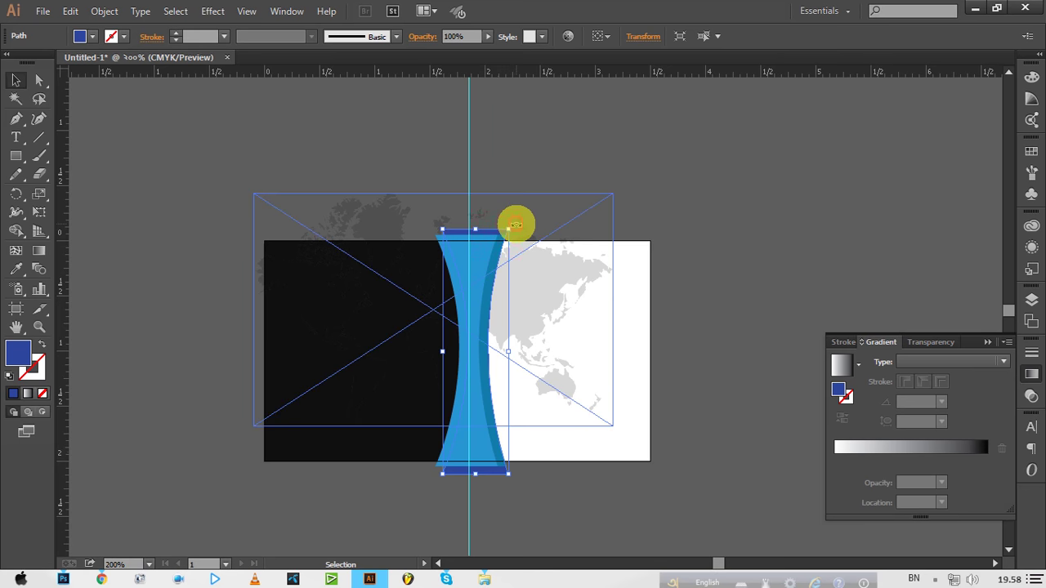
Rotate the light blue strip to tilt it and adjust its corners.
{"action": "mouse_move", "coordinate": [516, 223]}
{"action": "left_mouse_down"}
{"action": "mouse_move", "coordinate": [542, 237]}
{"action": "mouse_move", "coordinate": [527, 234]}
{"action": "left_mouse_up"}
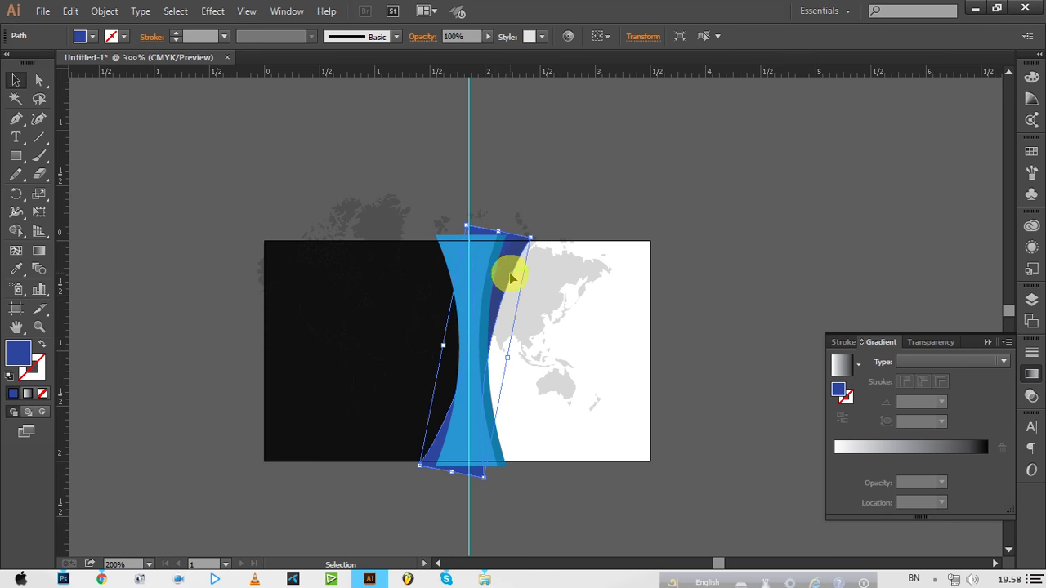
{"action": "left_click", "coordinate": [470, 291]}
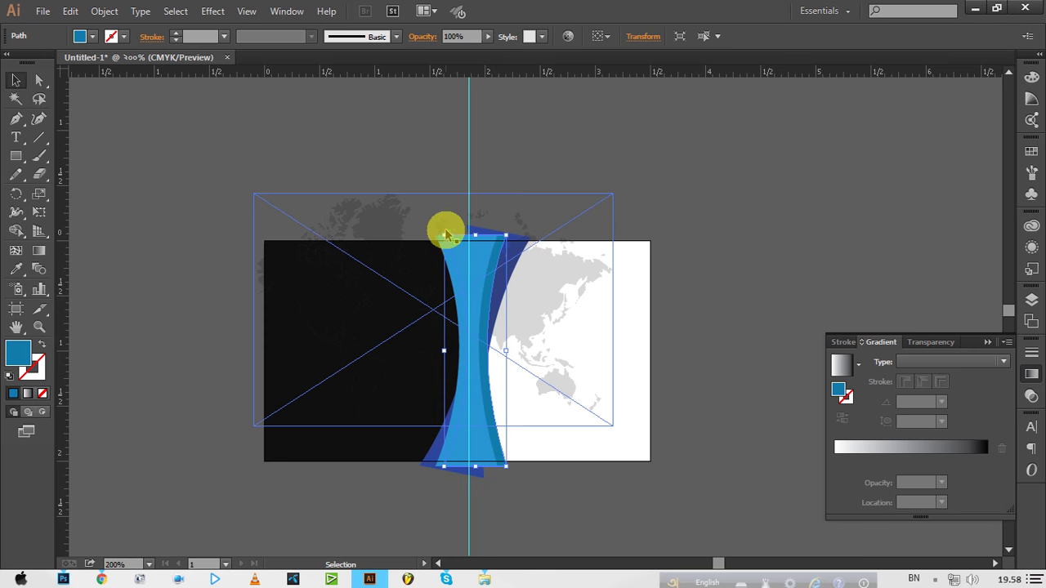
{"action": "left_click_drag", "start_coordinate": [445, 230], "coordinate": [422, 236]}
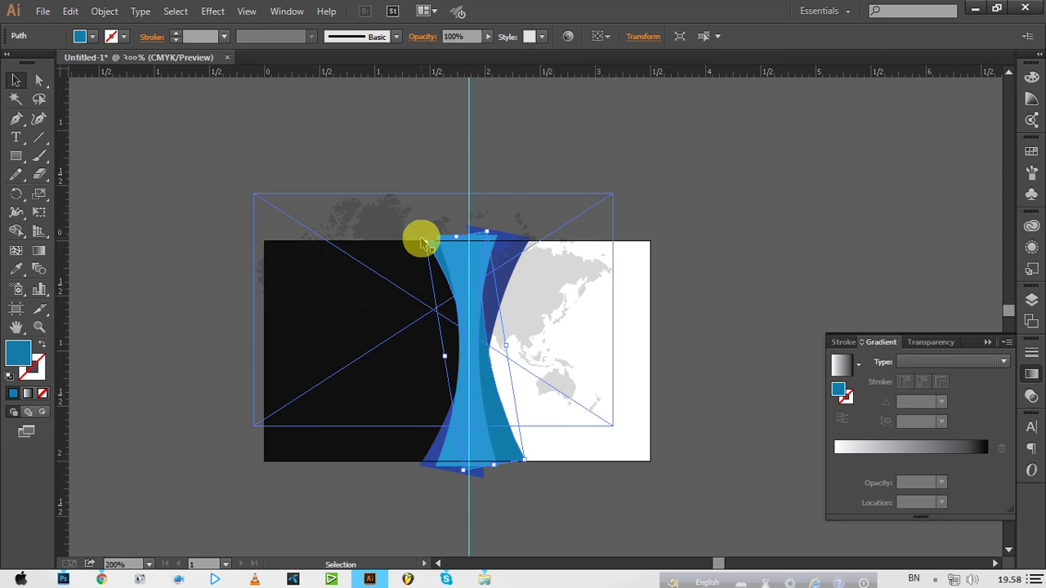
{"action": "left_click_drag", "start_coordinate": [423, 242], "coordinate": [424, 241]}
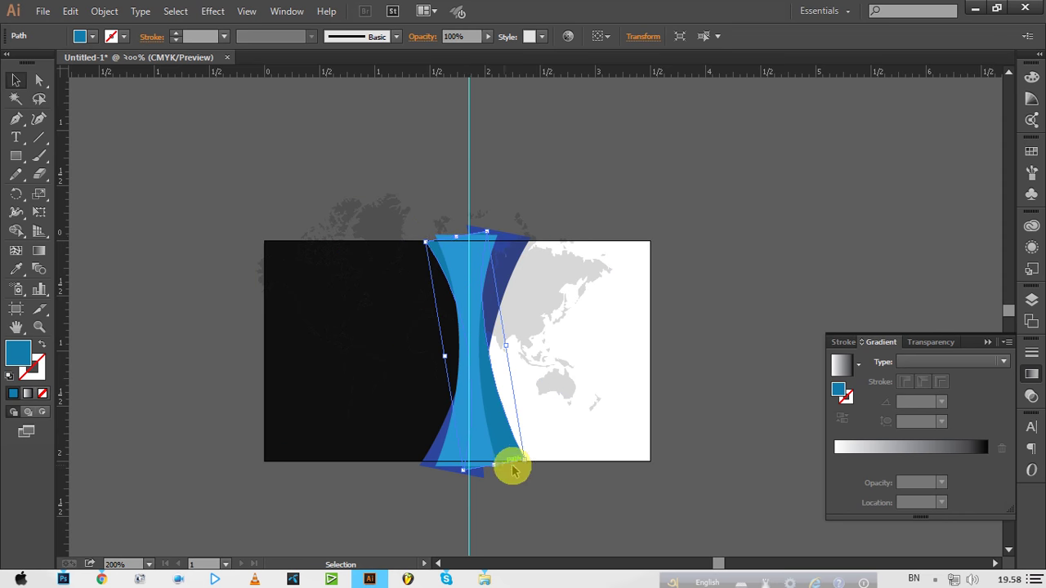
{"action": "left_click_drag", "start_coordinate": [531, 465], "coordinate": [542, 466]}
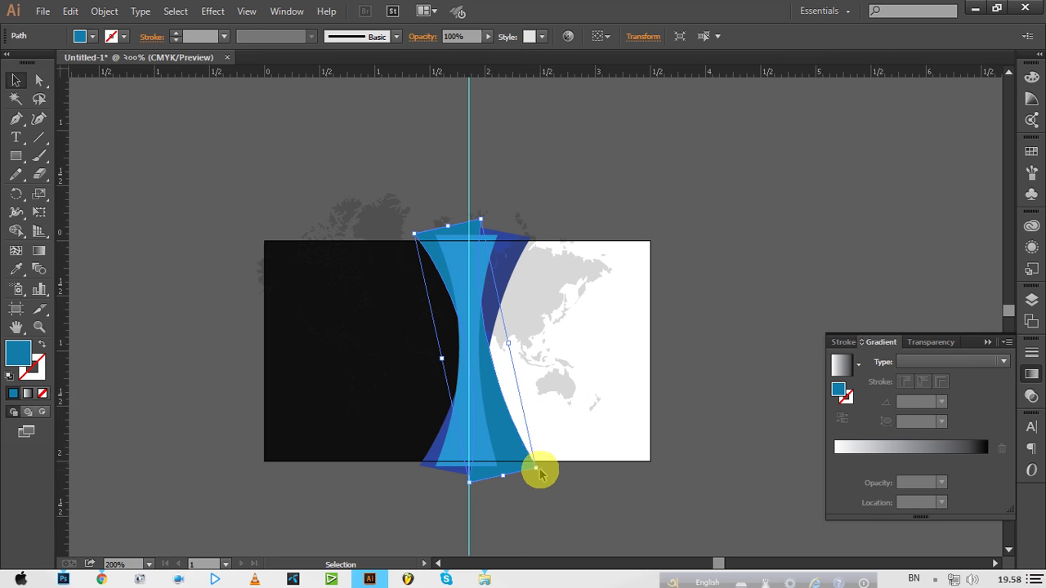
Tilt the light blue strip a little more and nudge it slightly left.
{"action": "left_click_drag", "start_coordinate": [541, 474], "coordinate": [526, 472]}
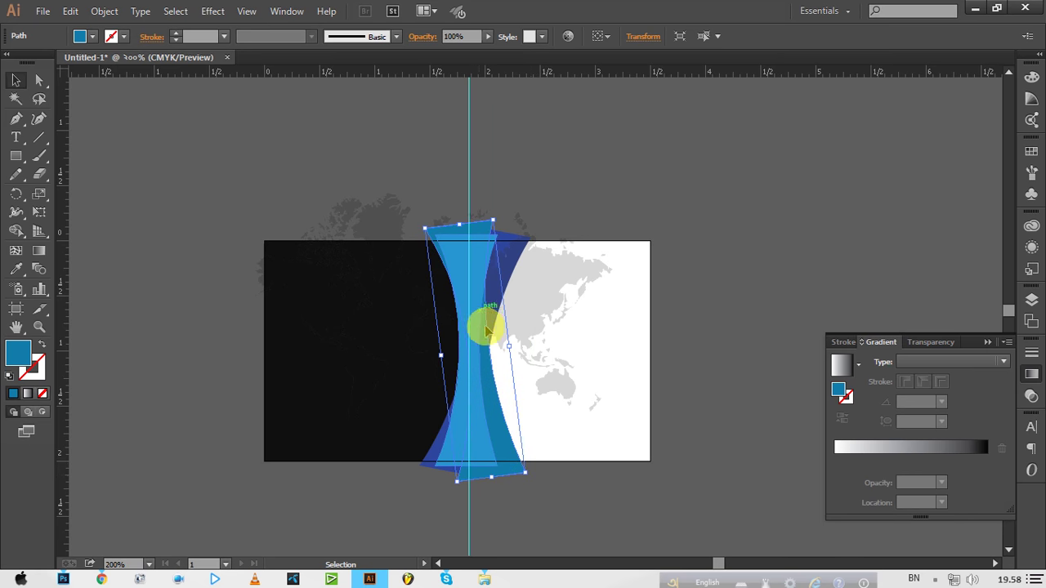
{"action": "left_click", "coordinate": [504, 446]}
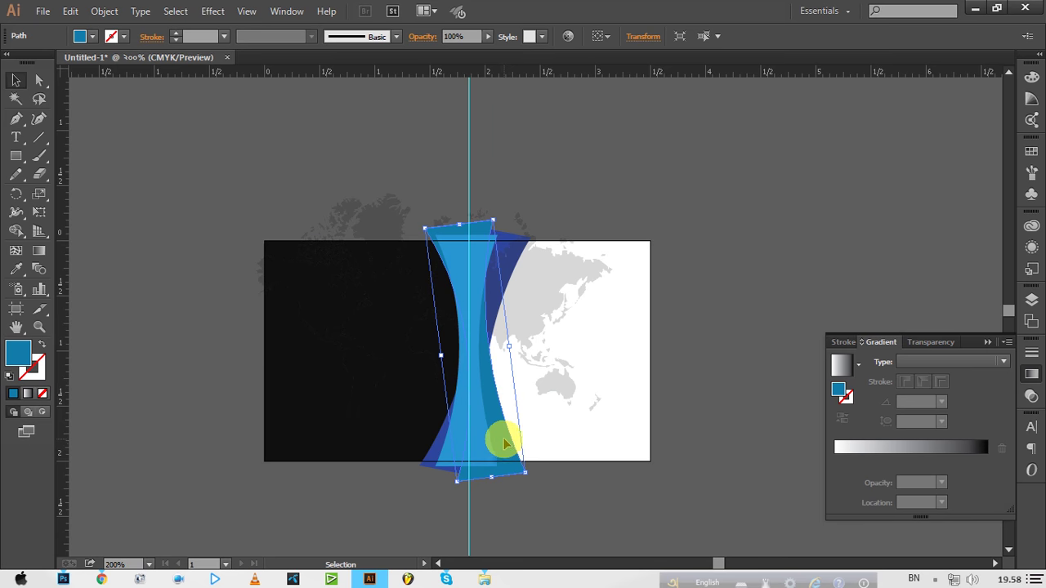
{"action": "left_click_drag", "start_coordinate": [504, 445], "coordinate": [500, 445]}
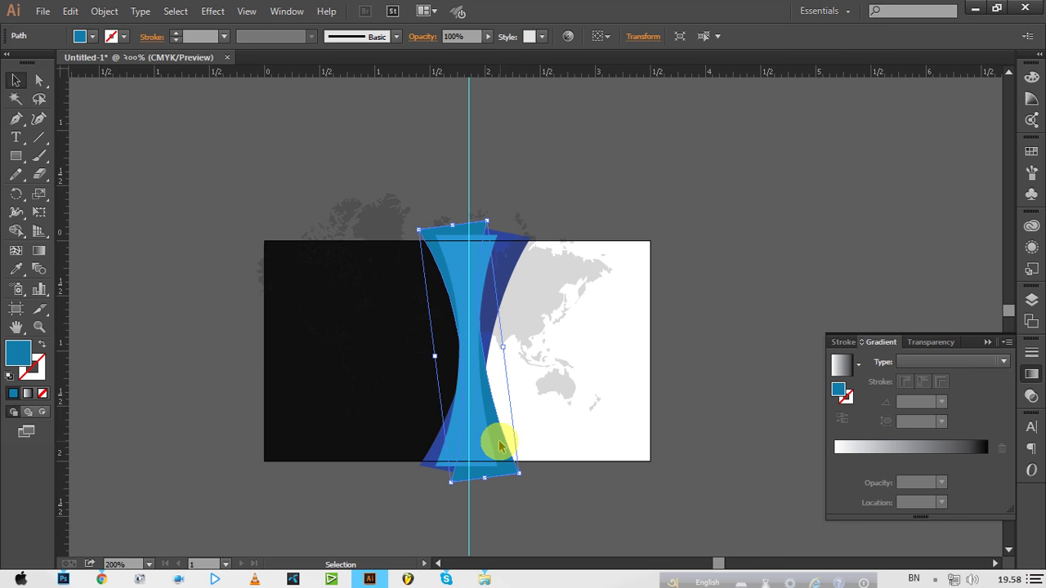
{"action": "key", "text": "Left"}
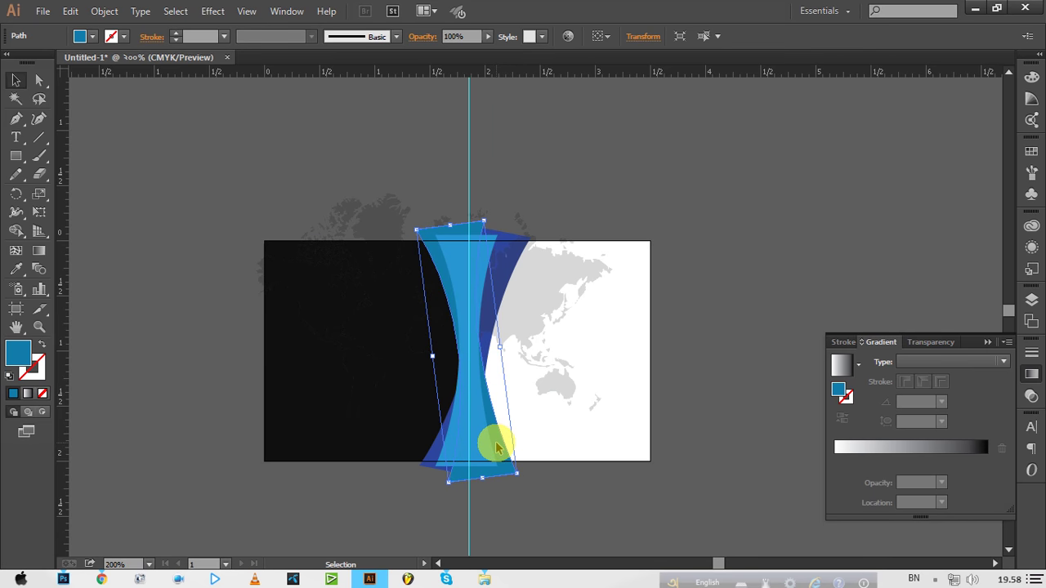
{"action": "left_click", "coordinate": [502, 269]}
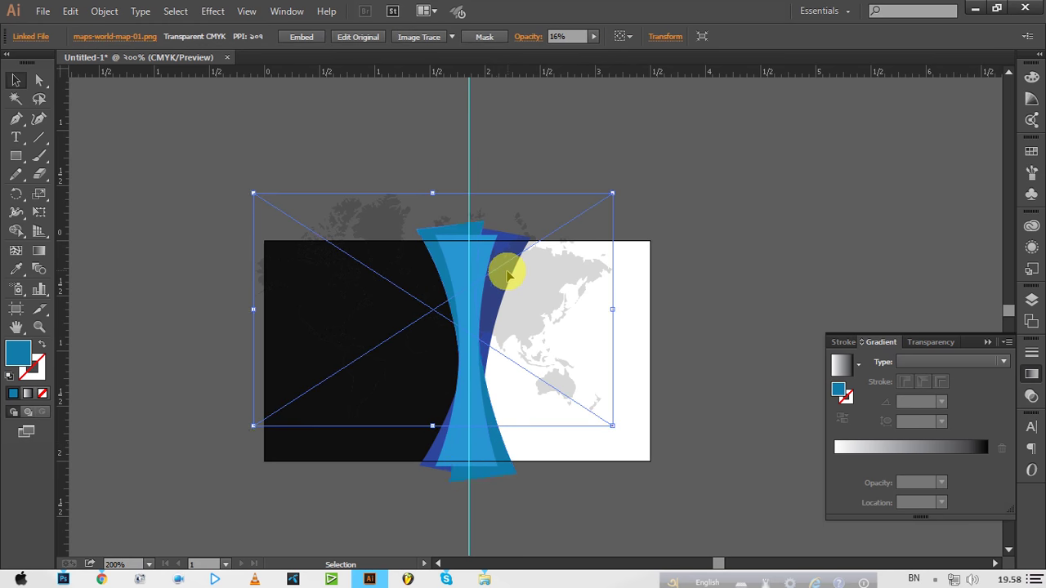
Tilt and reposition the dark blue hourglass strip slightly counter-clockwise.
{"action": "left_click", "coordinate": [430, 459]}
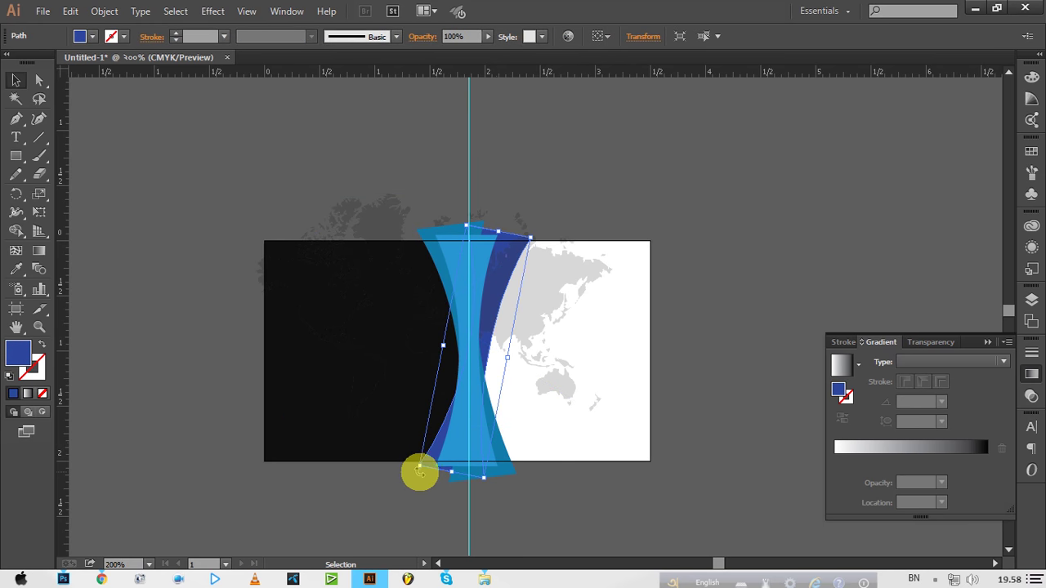
{"action": "left_click_drag", "start_coordinate": [415, 470], "coordinate": [430, 466]}
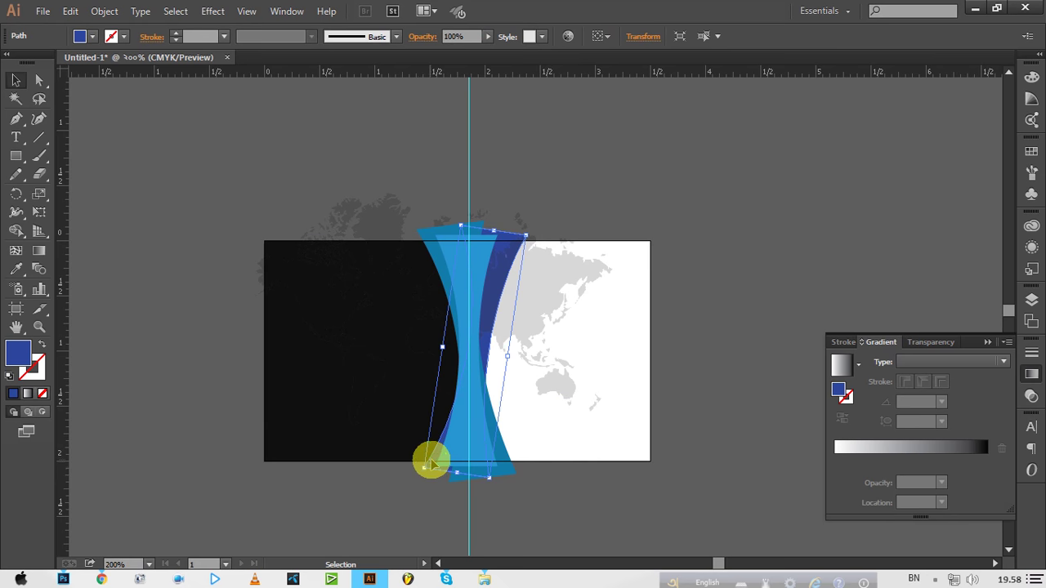
{"action": "mouse_move", "coordinate": [442, 451]}
{"action": "left_mouse_down"}
{"action": "mouse_move", "coordinate": [434, 457]}
{"action": "mouse_move", "coordinate": [445, 464]}
{"action": "left_mouse_up"}
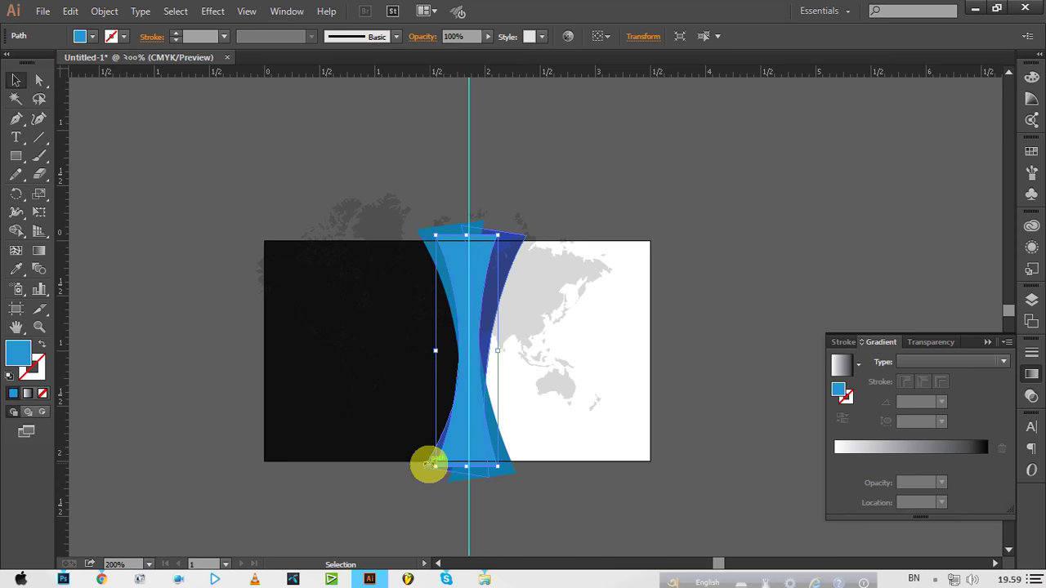
{"action": "left_click", "coordinate": [605, 480]}
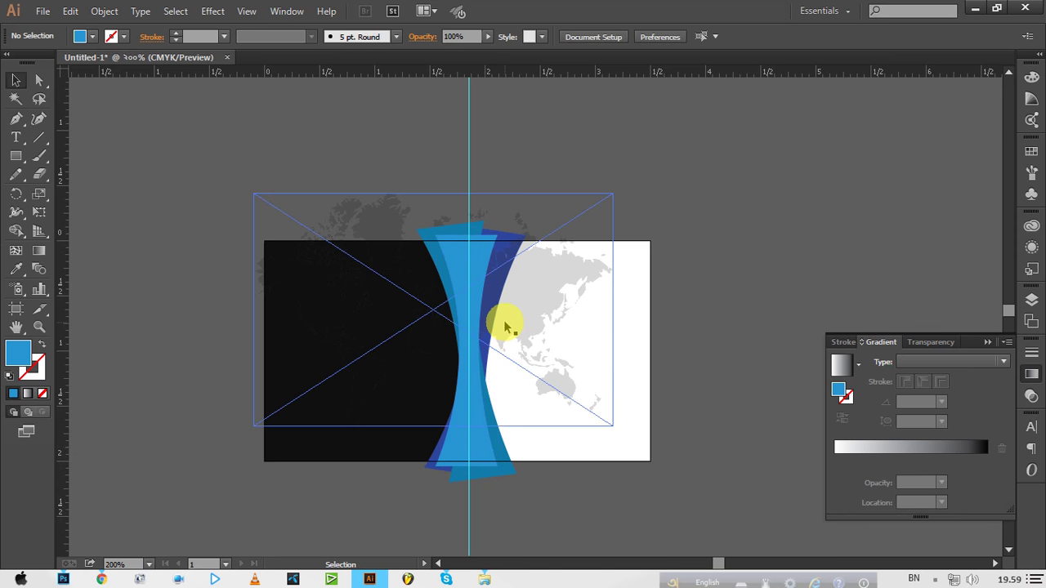
{"action": "left_click", "coordinate": [431, 459]}
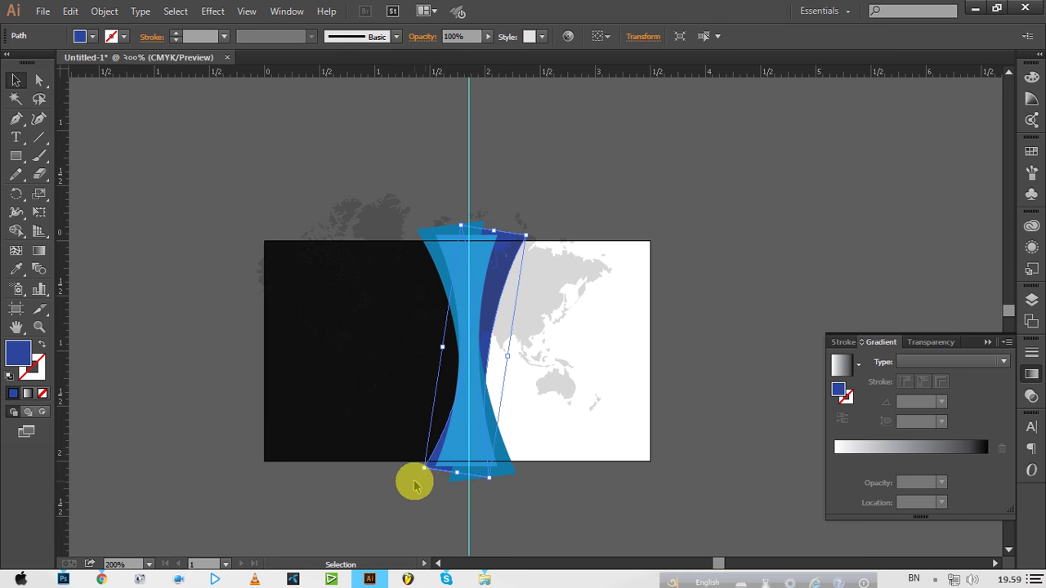
{"action": "left_click_drag", "start_coordinate": [419, 476], "coordinate": [421, 479]}
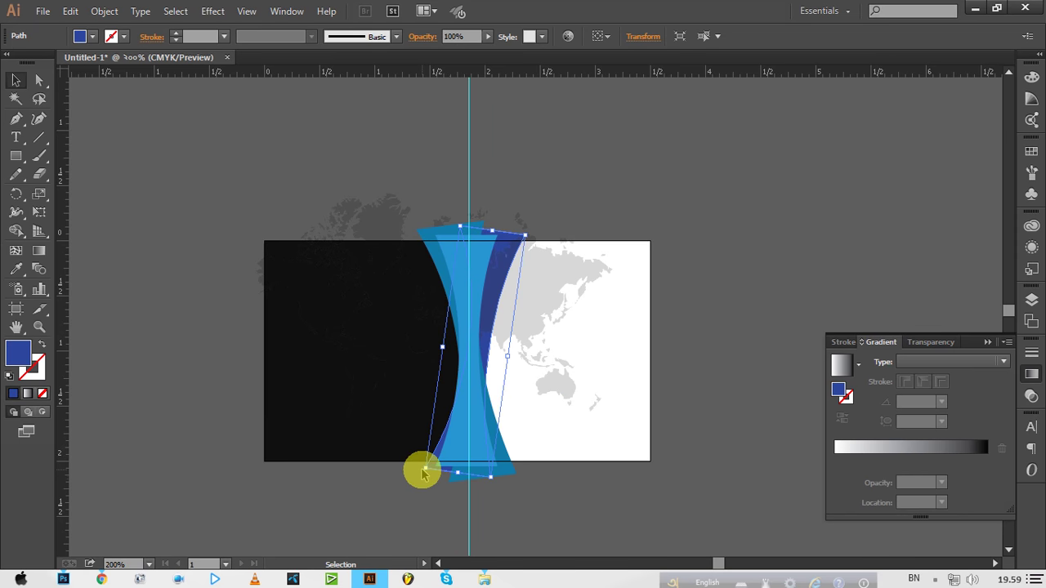
{"action": "mouse_move", "coordinate": [422, 476]}
{"action": "left_mouse_down"}
{"action": "mouse_move", "coordinate": [441, 468]}
{"action": "mouse_move", "coordinate": [493, 298]}
{"action": "left_mouse_up"}
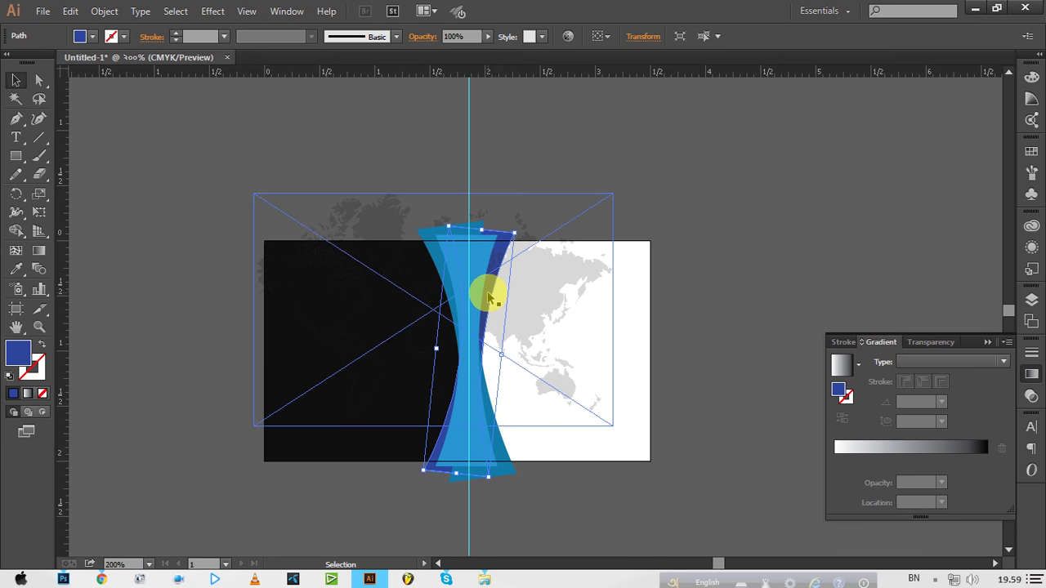
{"action": "left_click", "coordinate": [735, 335]}
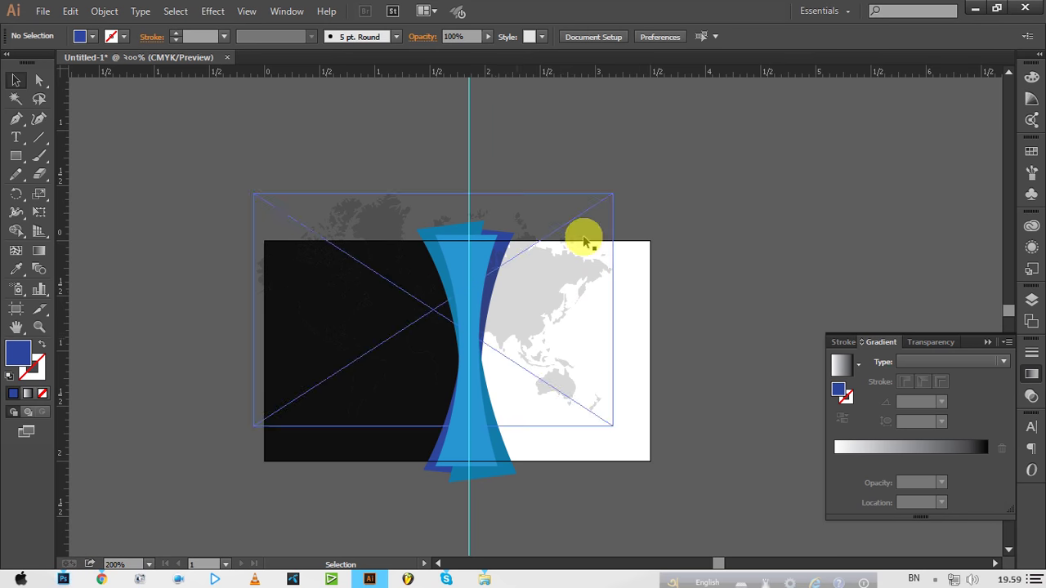
Drag the Progress Electric logo file from the desktop onto the card.
{"action": "left_click", "coordinate": [975, 8]}
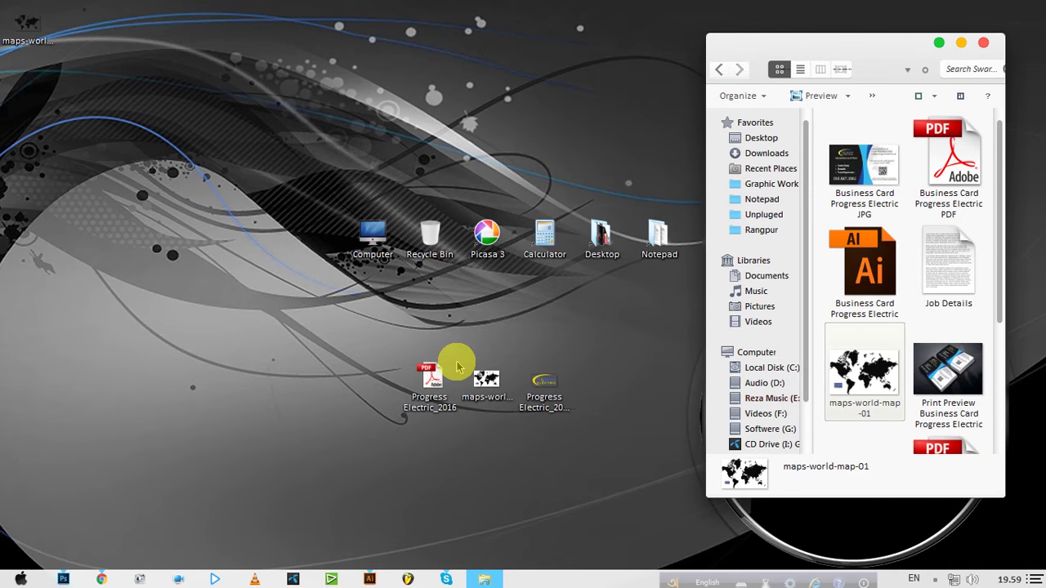
{"action": "mouse_move", "coordinate": [539, 392]}
{"action": "left_mouse_down"}
{"action": "mouse_move", "coordinate": [446, 527]}
{"action": "mouse_move", "coordinate": [378, 576]}
{"action": "left_mouse_up"}
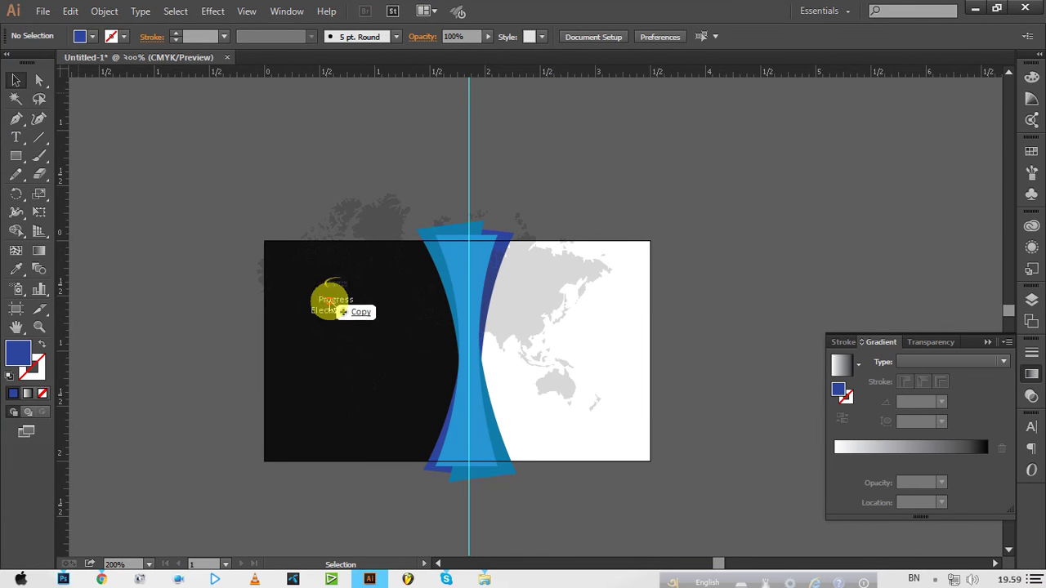
{"action": "left_click_drag", "start_coordinate": [378, 576], "coordinate": [315, 302]}
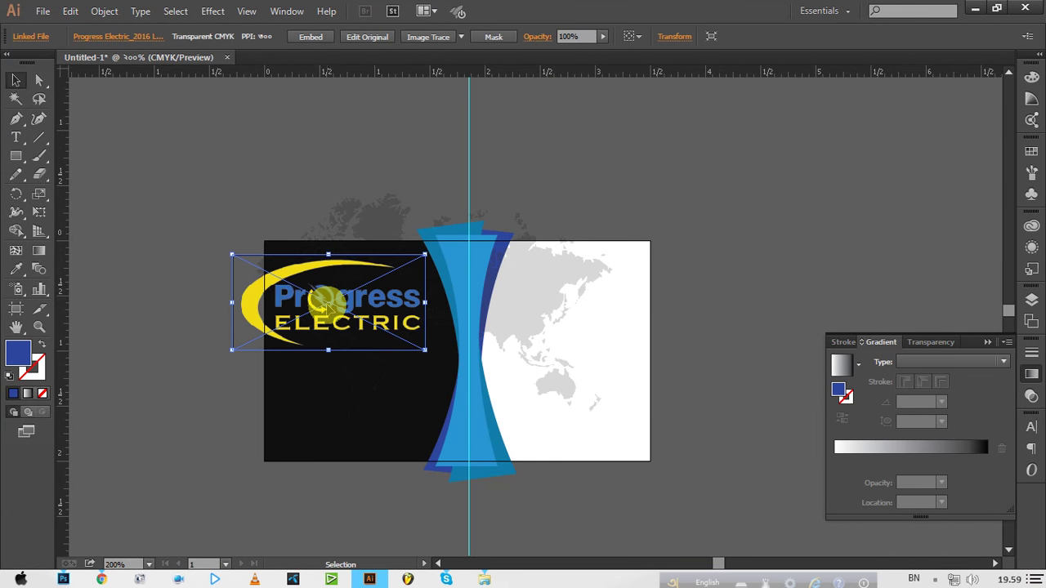
Scale the Progress Electric logo down and place it in the black panel's upper left.
{"action": "left_click_drag", "start_coordinate": [231, 255], "coordinate": [270, 272]}
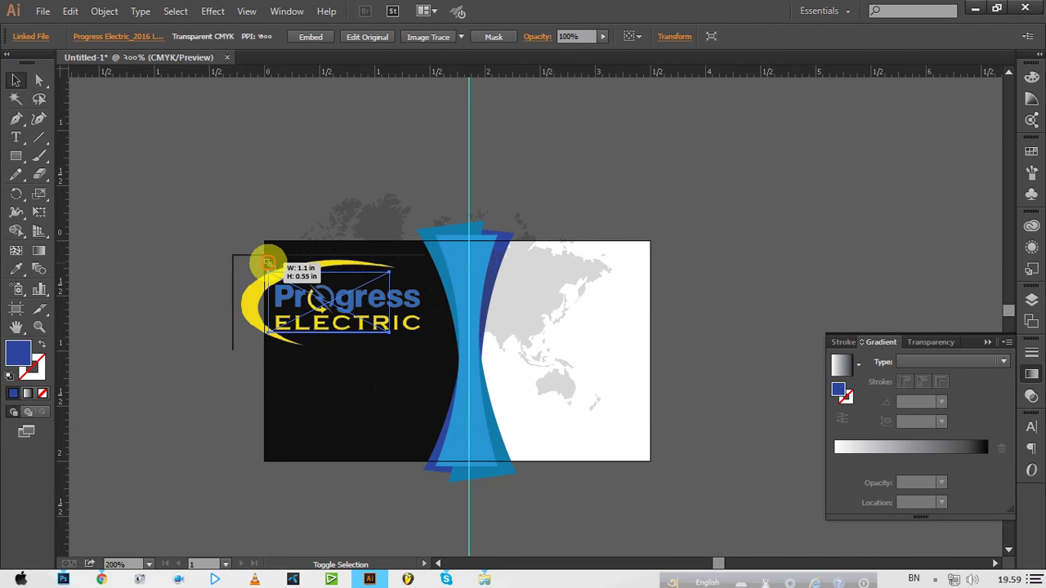
{"action": "left_click_drag", "start_coordinate": [345, 291], "coordinate": [360, 282]}
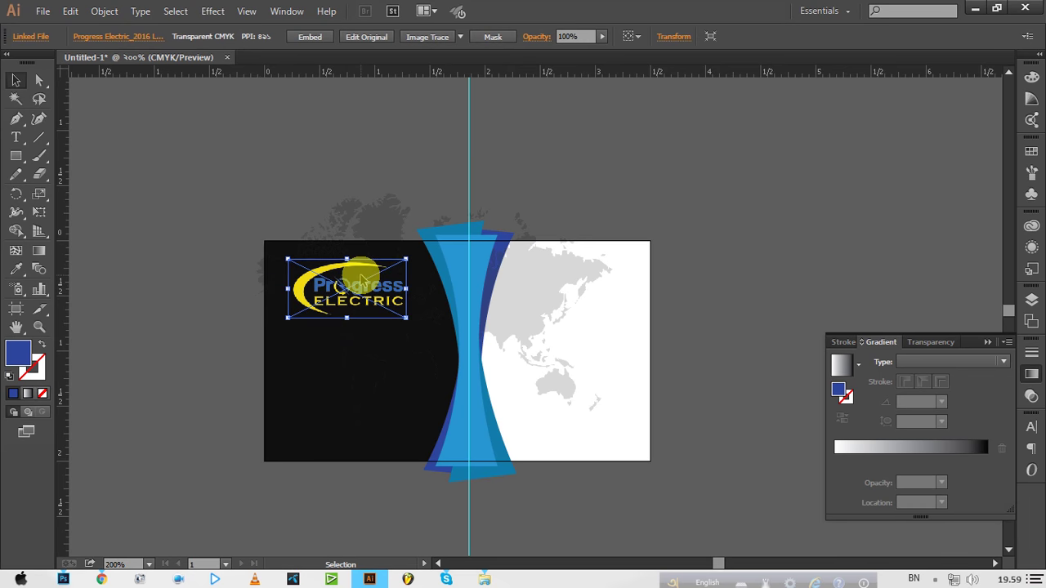
{"action": "left_click", "coordinate": [736, 235]}
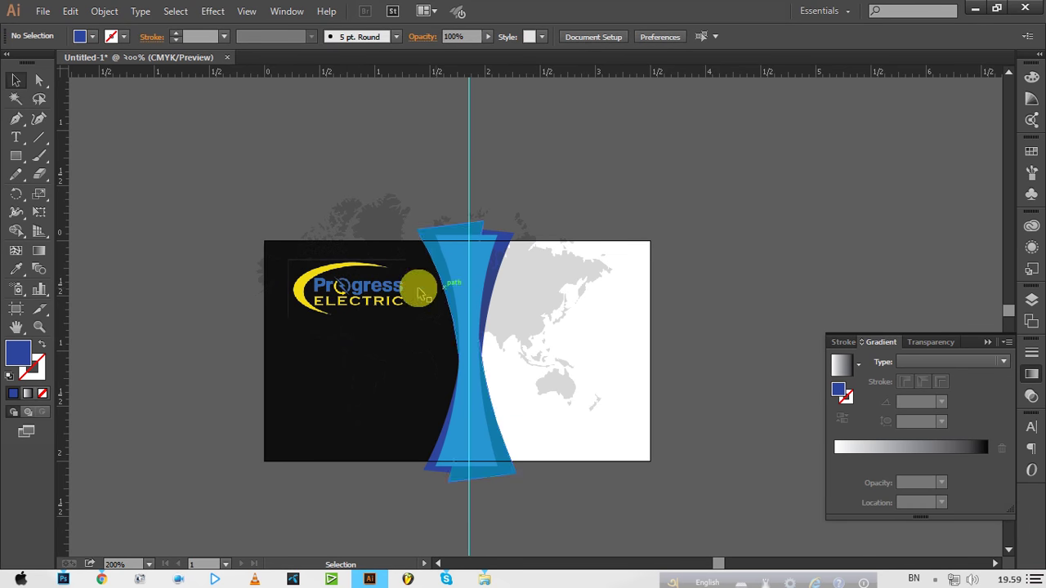
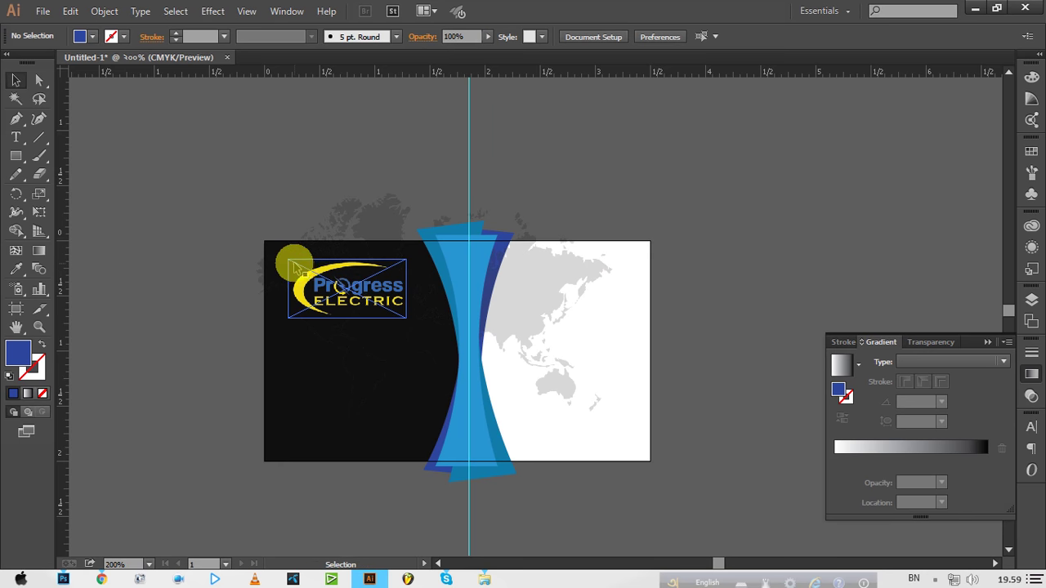
Scale down the Progress Electric logo on the black card half and check it up close.
{"action": "left_click", "coordinate": [402, 320]}
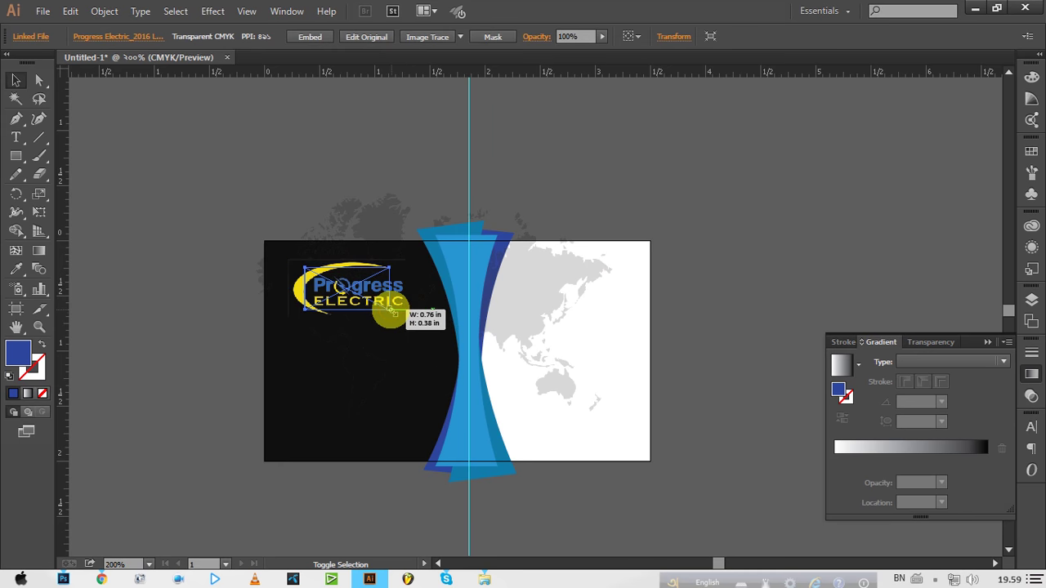
{"action": "left_click_drag", "start_coordinate": [406, 318], "coordinate": [389, 308]}
{"action": "left_click", "coordinate": [357, 510]}
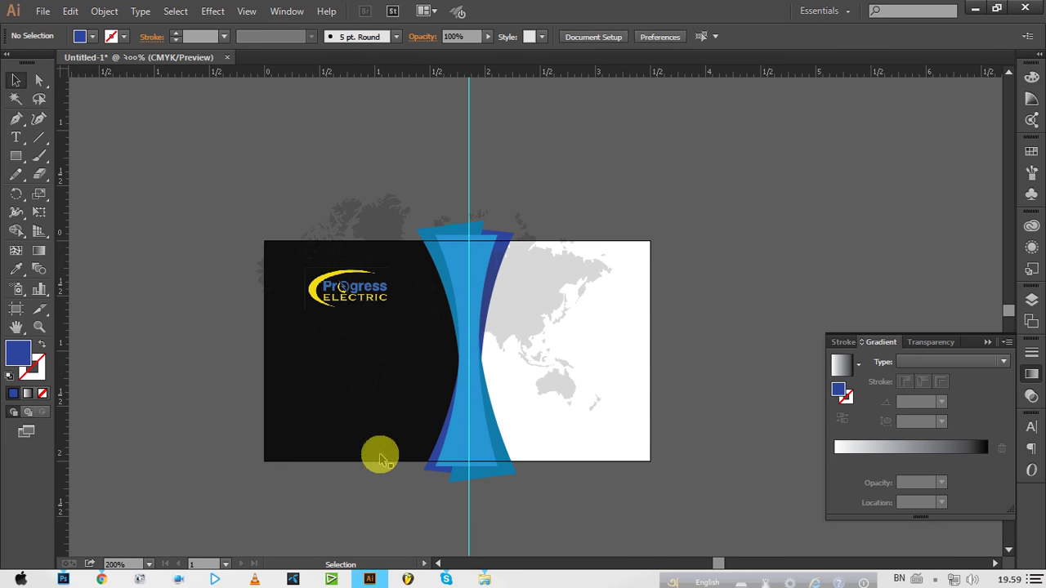
{"action": "key", "text": "ctrl+plus"}
{"action": "left_click_drag", "start_coordinate": [560, 352], "coordinate": [223, 229]}
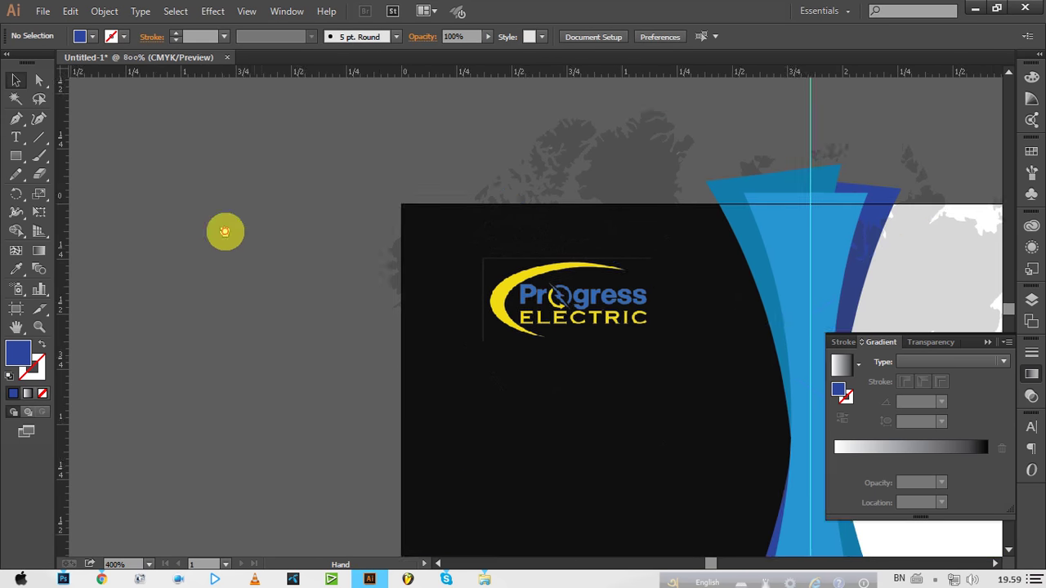
{"action": "left_click_drag", "start_coordinate": [256, 264], "coordinate": [98, 226]}
{"action": "mouse_move", "coordinate": [504, 273]}
{"action": "left_mouse_down"}
{"action": "mouse_move", "coordinate": [376, 250]}
{"action": "mouse_move", "coordinate": [391, 203]}
{"action": "mouse_move", "coordinate": [410, 242]}
{"action": "left_mouse_up"}
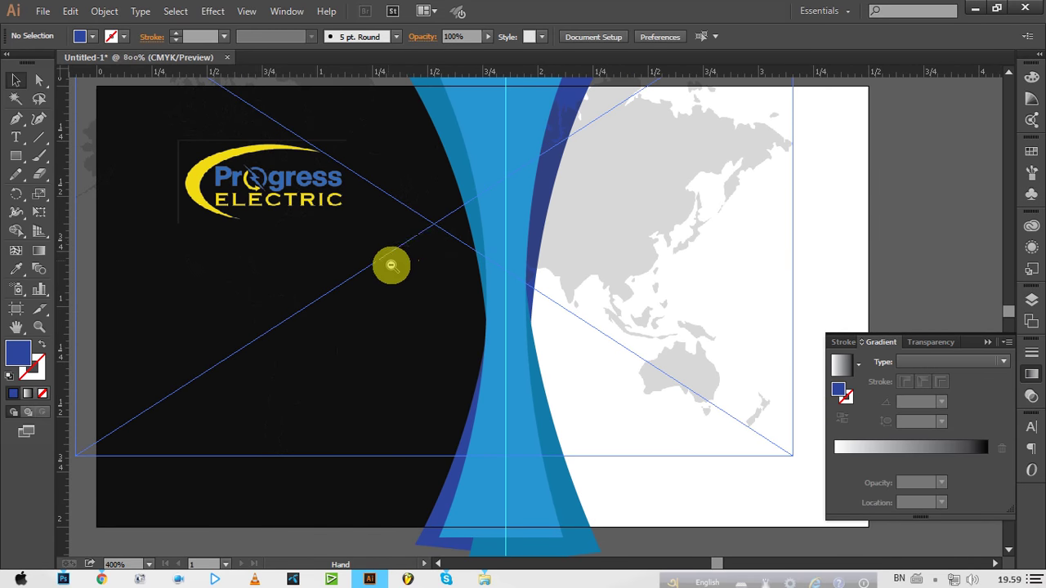
{"action": "left_click", "coordinate": [441, 262], "text": "ctrl+alt"}
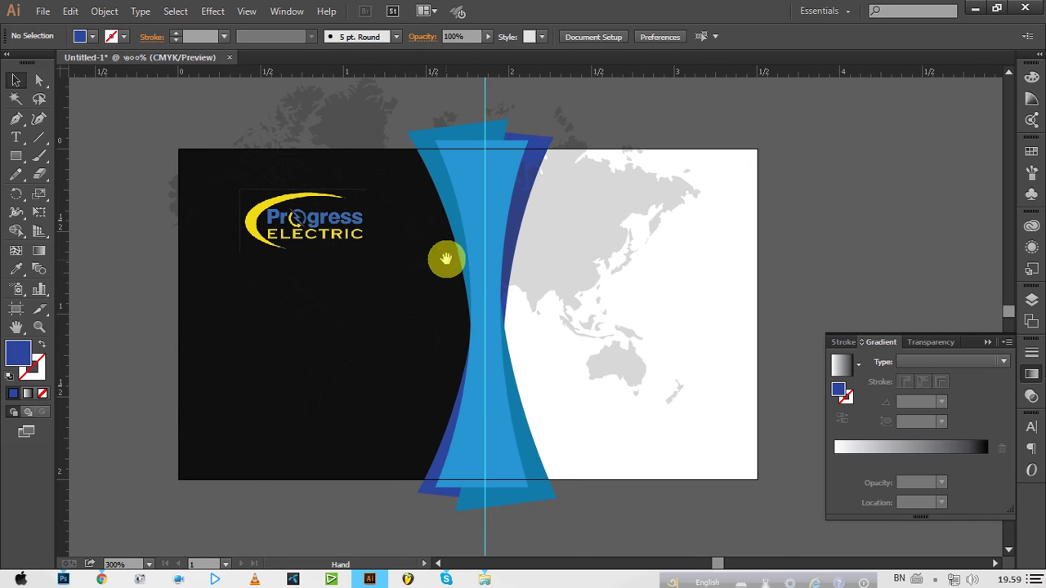
{"action": "left_click", "coordinate": [64, 579]}
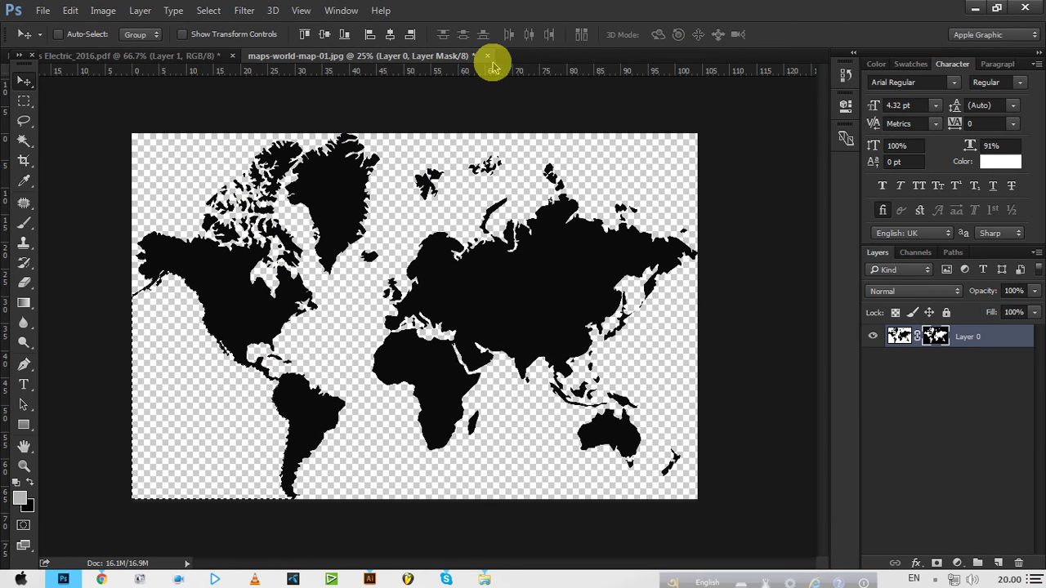
Close maps-world-map-01.jpg in Photoshop without saving and return to the Illustrator card.
{"action": "left_click", "coordinate": [488, 55]}
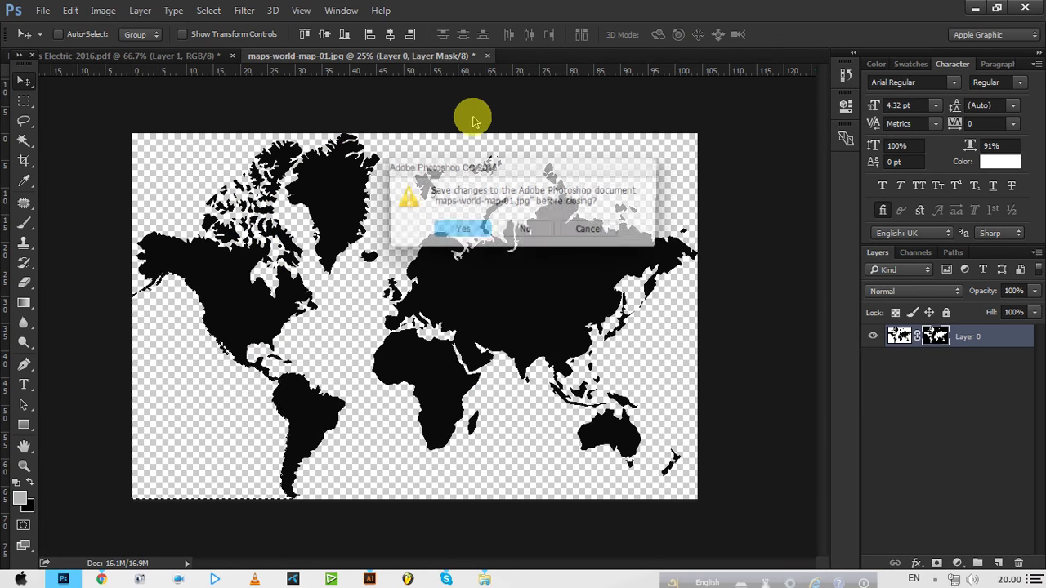
{"action": "left_click", "coordinate": [523, 232]}
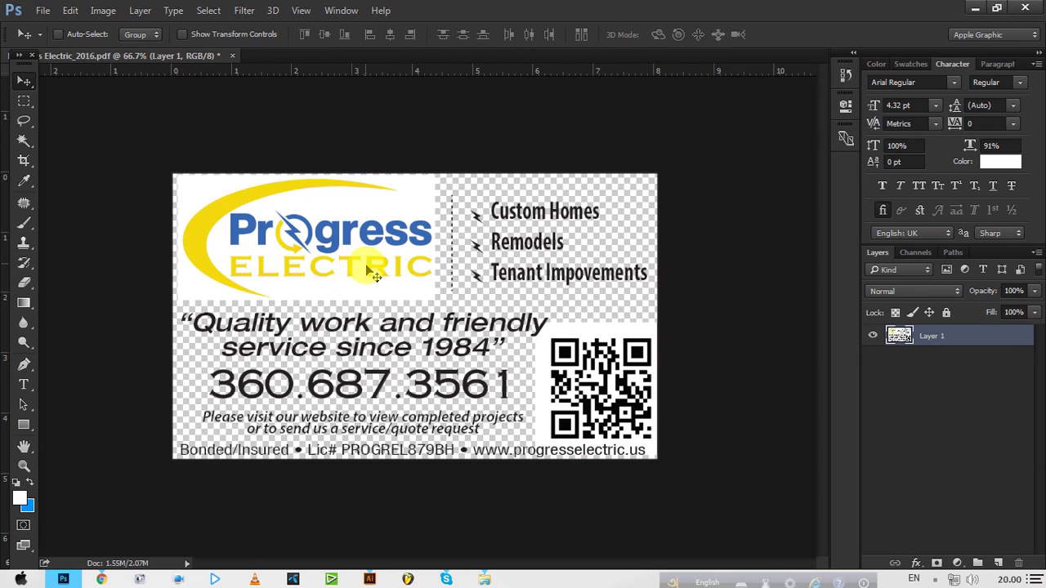
{"action": "left_click", "coordinate": [975, 9]}
{"action": "left_click", "coordinate": [310, 212]}
{"action": "scroll", "coordinate": [287, 198], "scroll_direction": "up", "scroll_amount": 3}
Zoom in on the logo area and try the Eraser tool beside and below the logo.
{"action": "scroll", "coordinate": [653, 401], "scroll_direction": "up", "scroll_amount": 5}
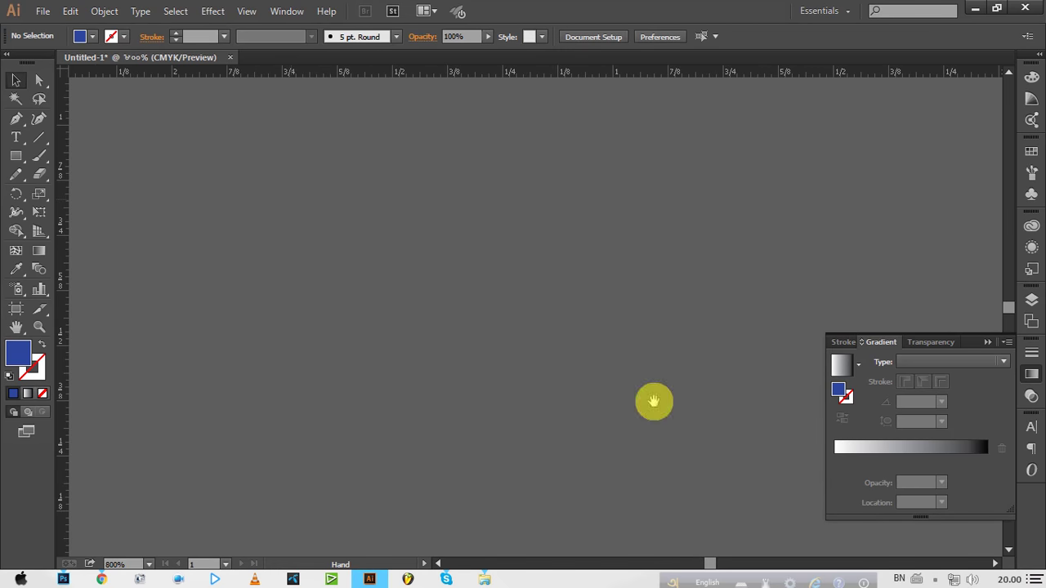
{"action": "left_click_drag", "start_coordinate": [654, 401], "coordinate": [485, 341]}
{"action": "mouse_move", "coordinate": [596, 329]}
{"action": "left_mouse_down"}
{"action": "mouse_move", "coordinate": [367, 231]}
{"action": "mouse_move", "coordinate": [362, 285]}
{"action": "left_mouse_up"}
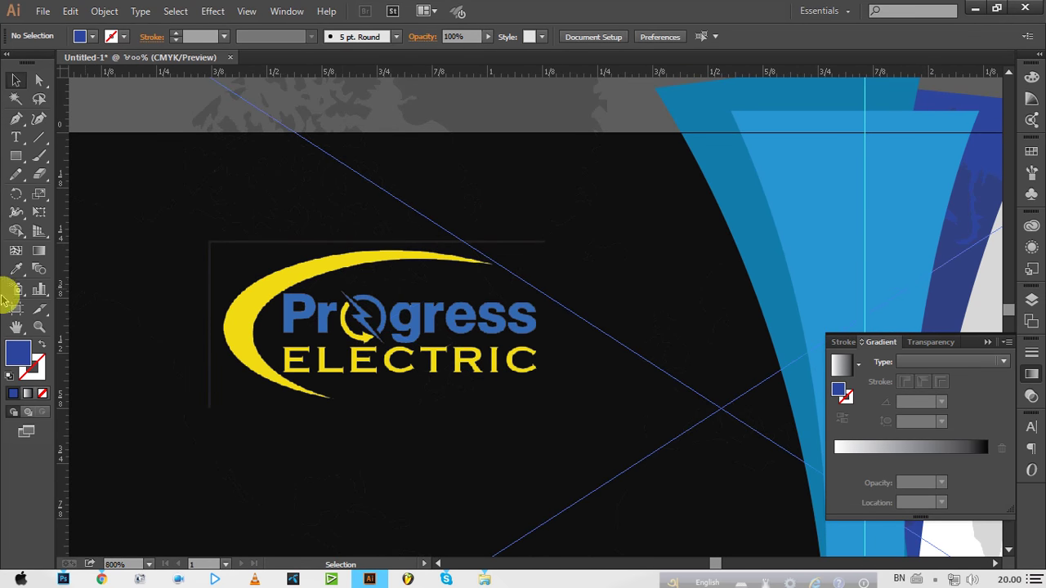
{"action": "left_click", "coordinate": [15, 157]}
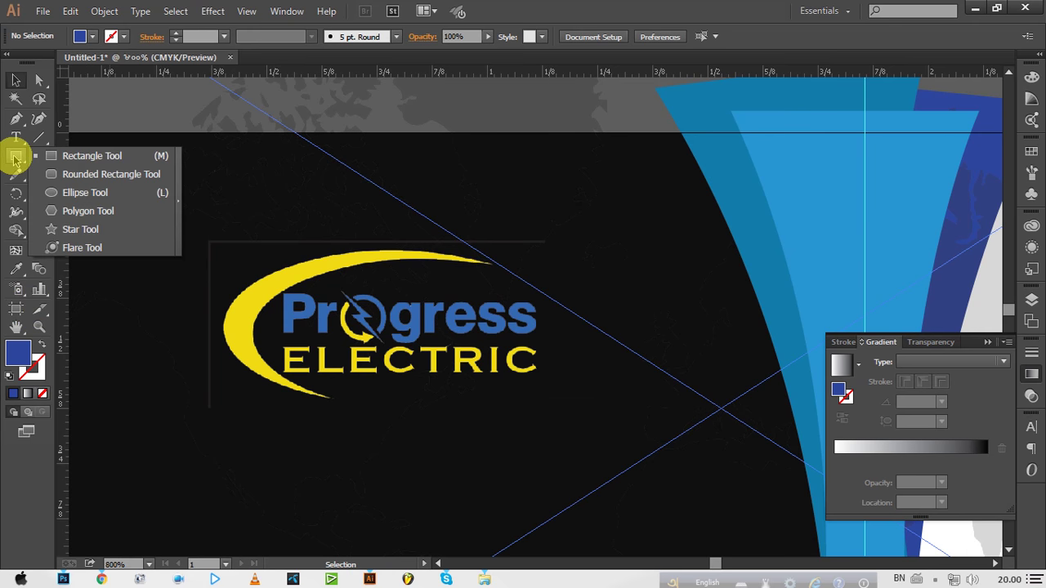
{"action": "left_click", "coordinate": [15, 159]}
{"action": "left_click", "coordinate": [41, 158]}
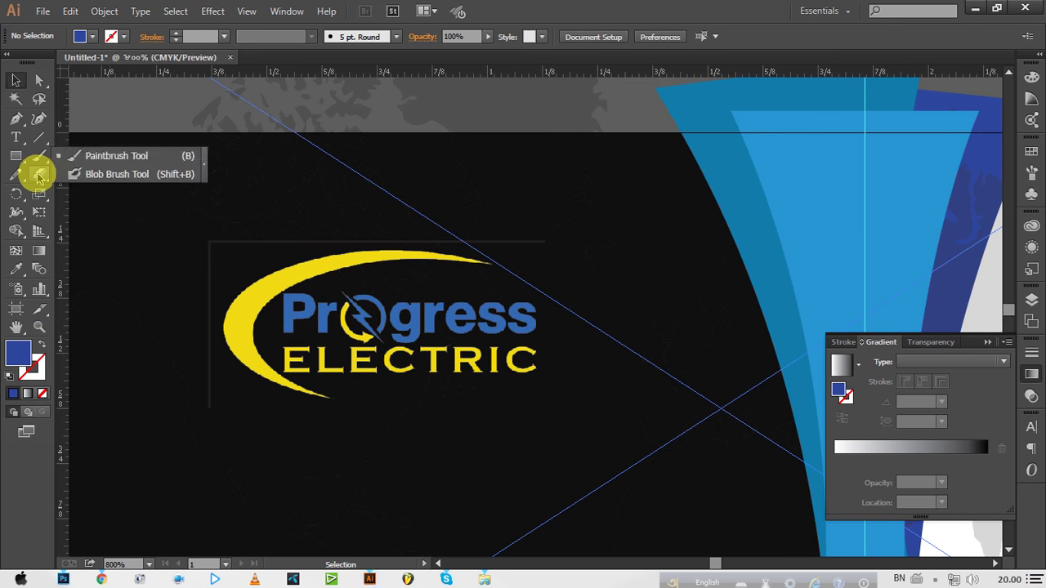
{"action": "left_click", "coordinate": [39, 174]}
{"action": "left_click_drag", "start_coordinate": [191, 272], "coordinate": [177, 445]}
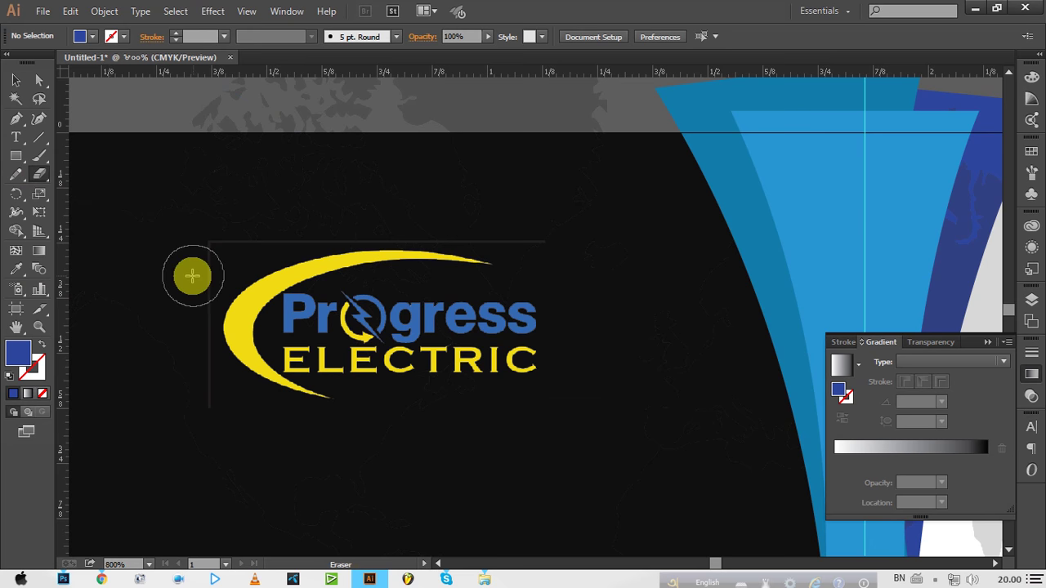
{"action": "left_click", "coordinate": [206, 406]}
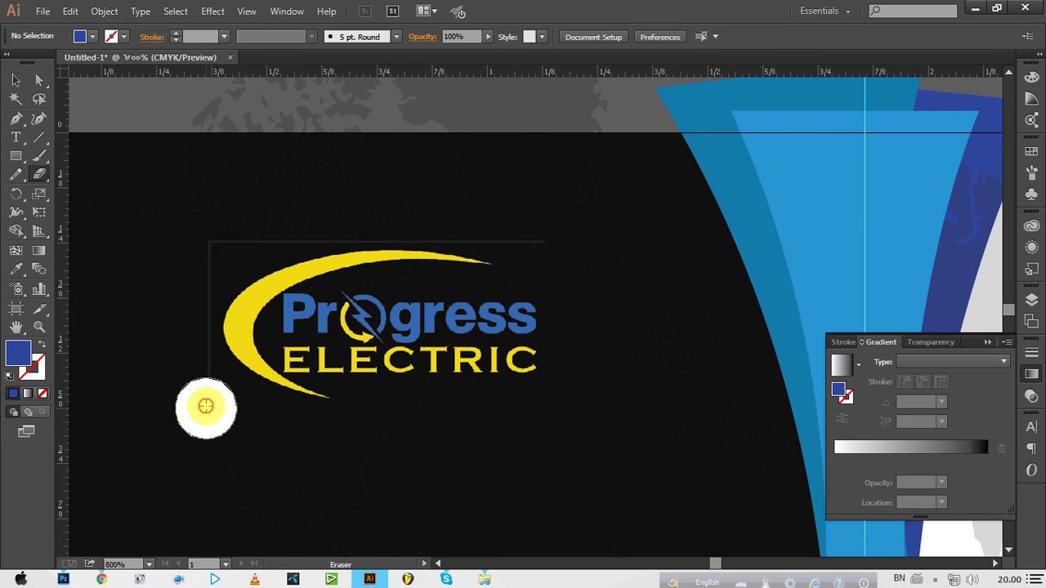
Select the faint world map image, zoom out to the whole card, then deselect it.
{"action": "key", "text": "ctrl"}
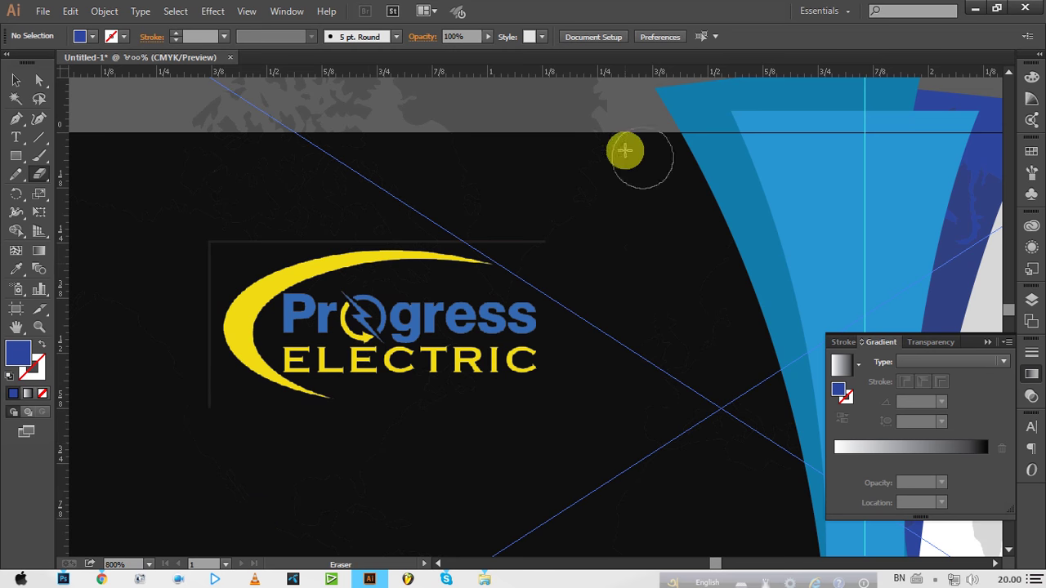
{"action": "left_click_drag", "start_coordinate": [436, 109], "coordinate": [459, 159]}
{"action": "left_click", "coordinate": [457, 161]}
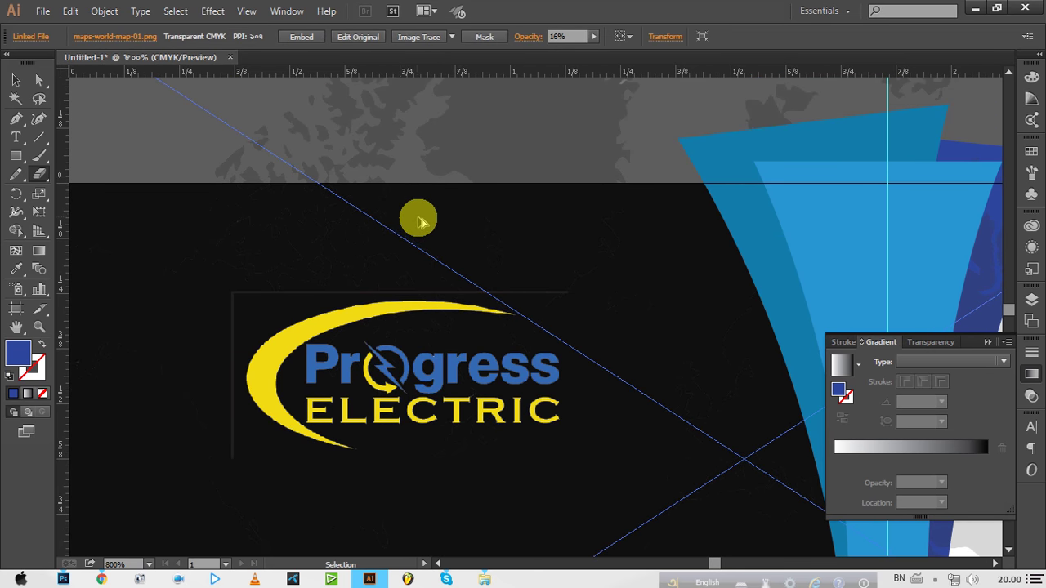
{"action": "left_click", "coordinate": [439, 250], "text": "ctrl+alt"}
{"action": "left_click", "coordinate": [490, 297], "text": "ctrl+alt"}
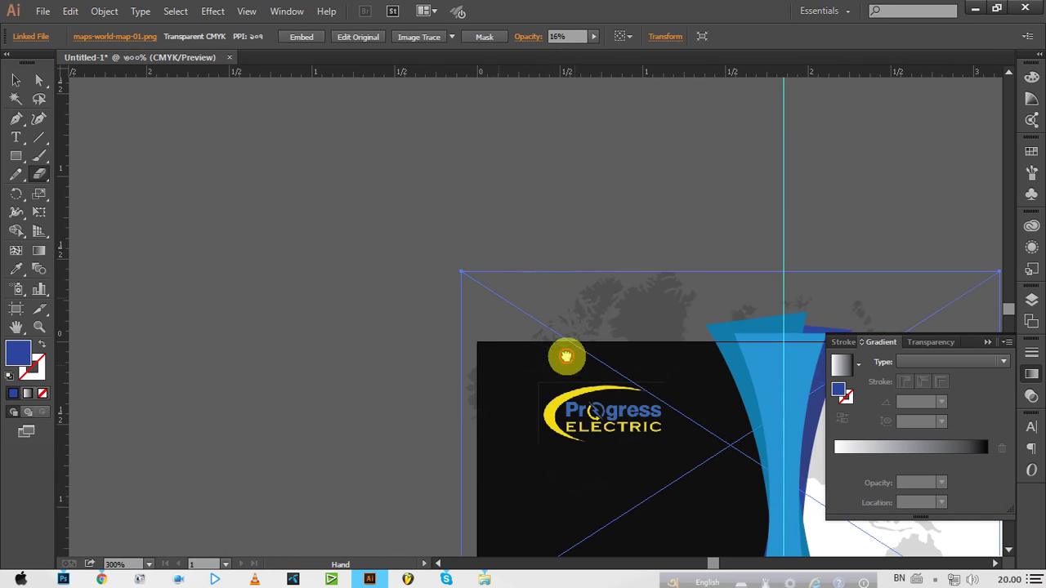
{"action": "left_click_drag", "start_coordinate": [564, 355], "coordinate": [303, 161]}
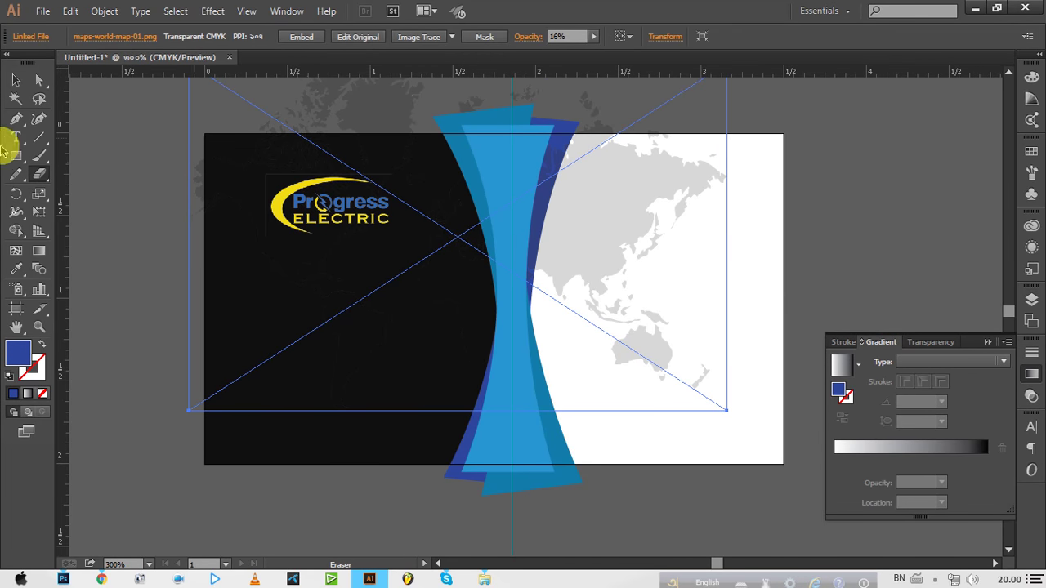
{"action": "left_click", "coordinate": [15, 82]}
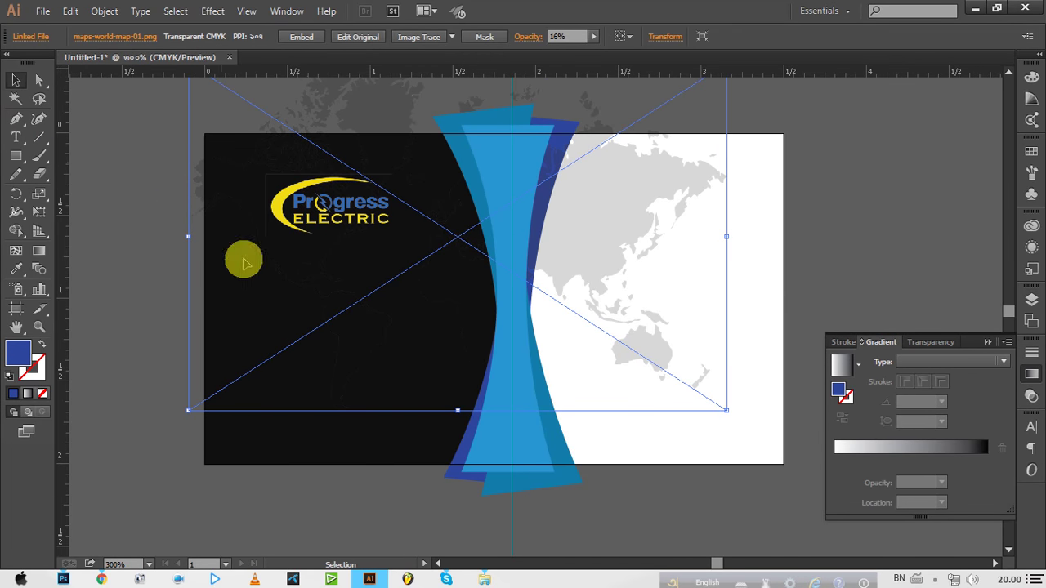
{"action": "left_click", "coordinate": [140, 446]}
{"action": "left_click", "coordinate": [63, 578]}
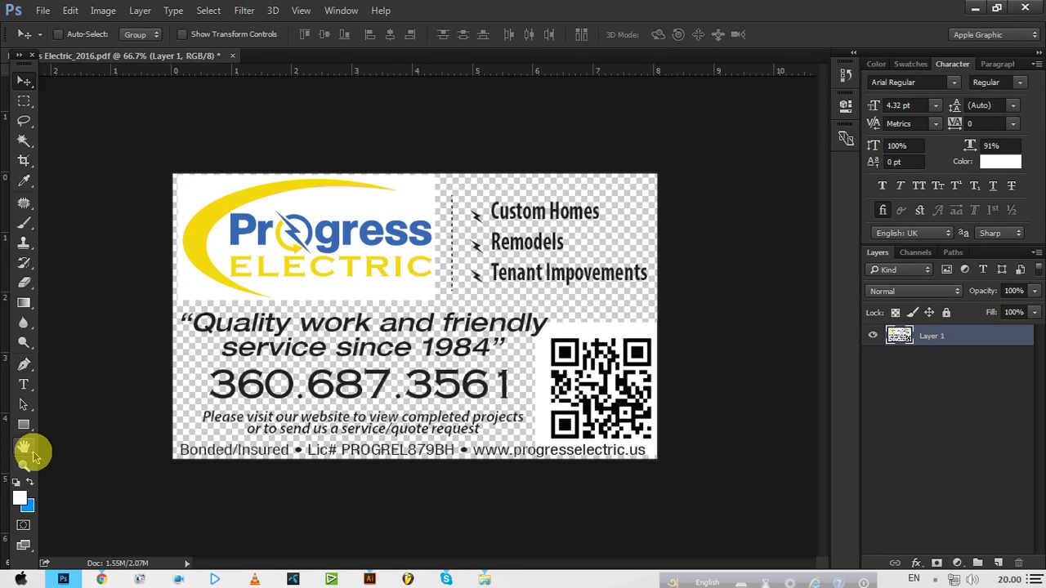
Create text layer Layer 2 on the flyer's service list, discarding a second trial text layer.
{"action": "left_click", "coordinate": [25, 385]}
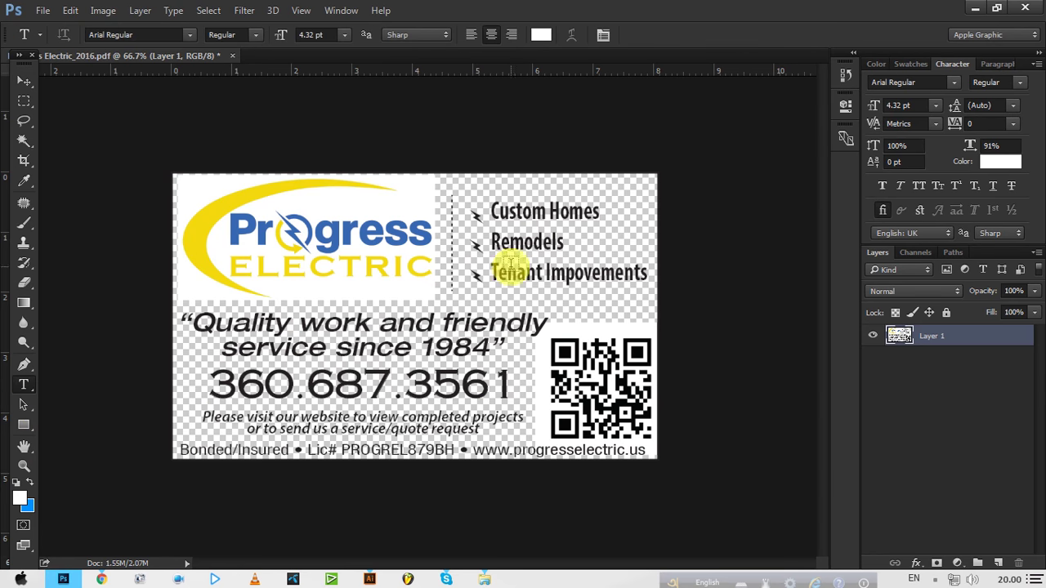
{"action": "left_click", "coordinate": [513, 215]}
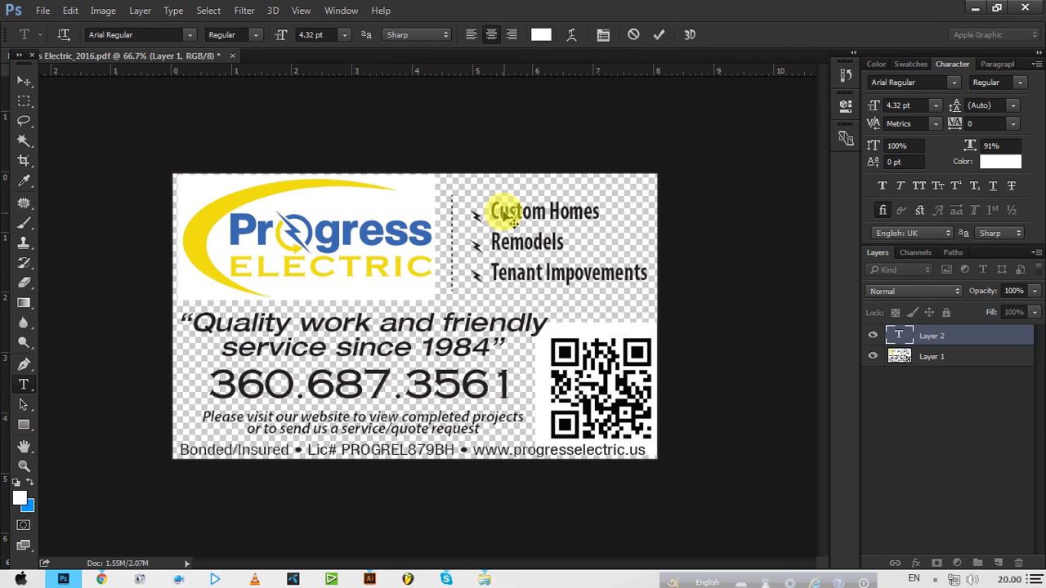
{"action": "left_click", "coordinate": [24, 81]}
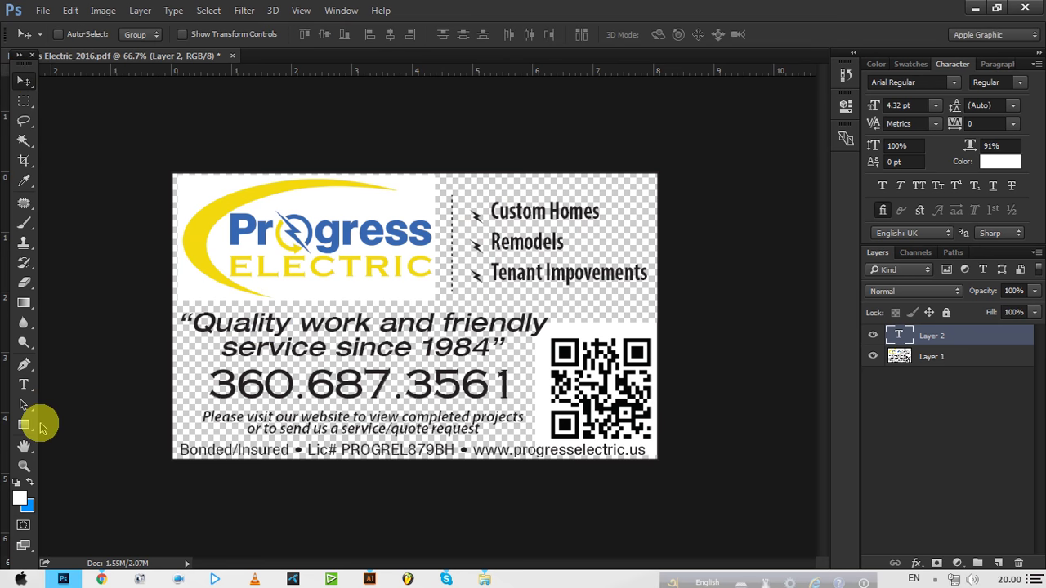
{"action": "left_click", "coordinate": [23, 385]}
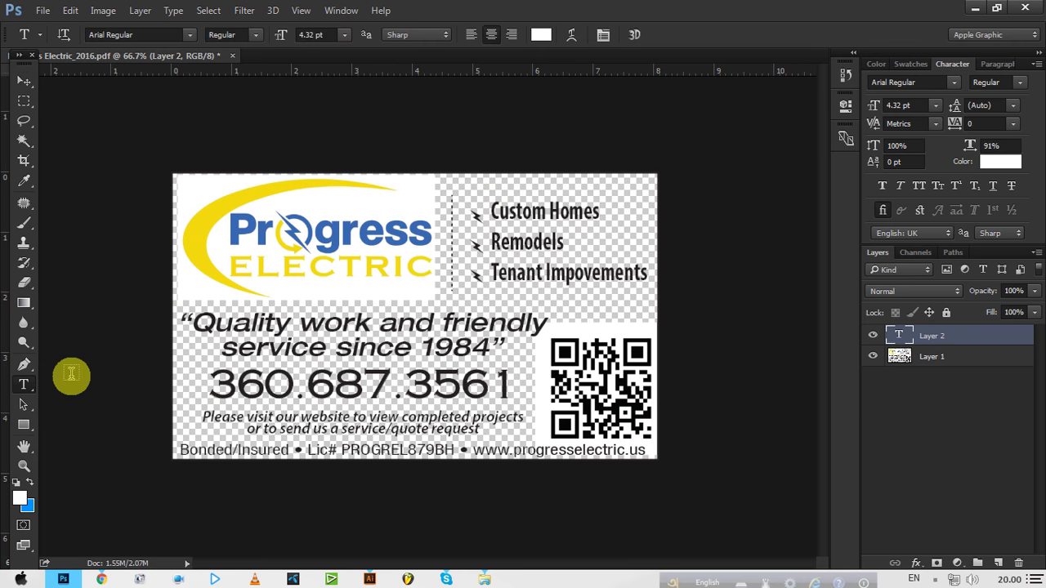
{"action": "left_click", "coordinate": [526, 255]}
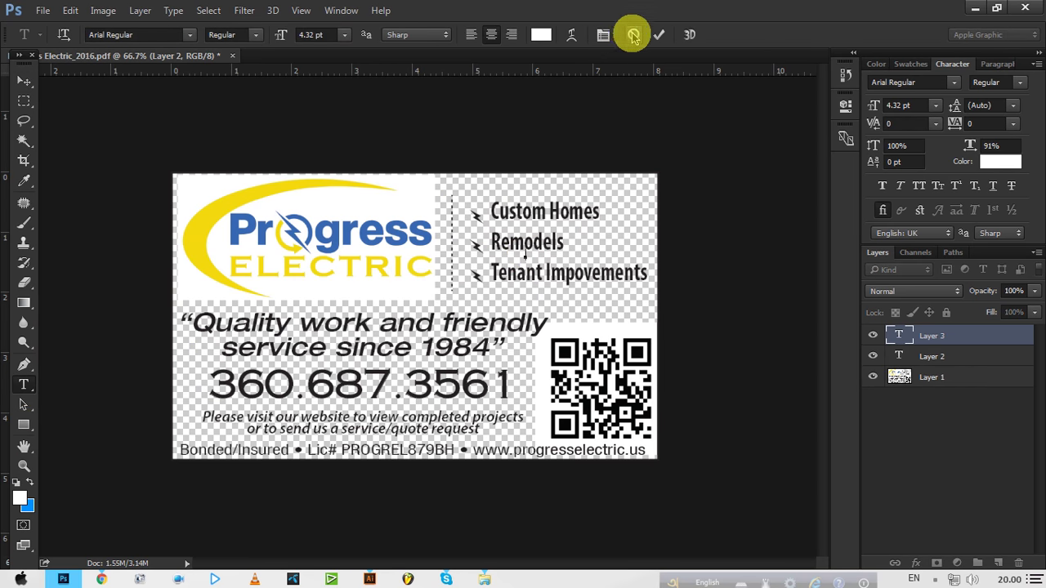
{"action": "left_click", "coordinate": [634, 35]}
{"action": "left_click", "coordinate": [23, 86]}
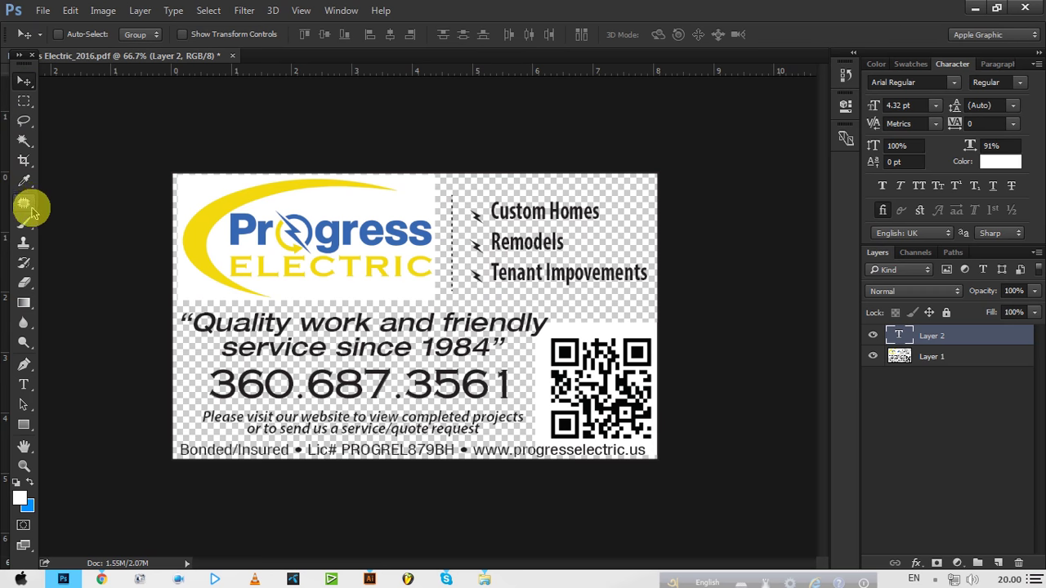
Trial-crop the flyer down to the three service lines, then undo the crop.
{"action": "left_click", "coordinate": [25, 163]}
{"action": "left_click_drag", "start_coordinate": [173, 173], "coordinate": [318, 186]}
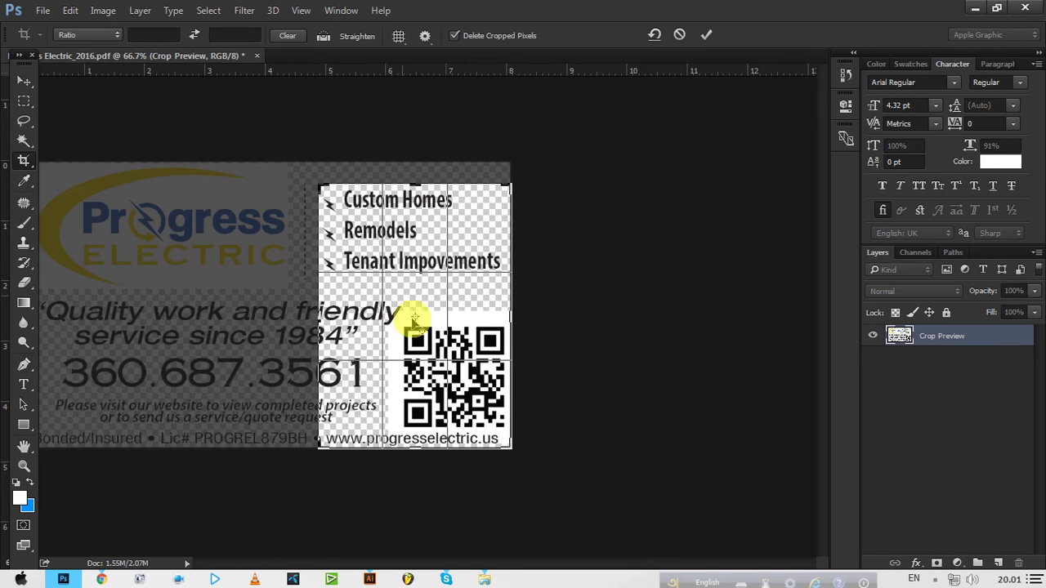
{"action": "left_click_drag", "start_coordinate": [508, 445], "coordinate": [507, 360]}
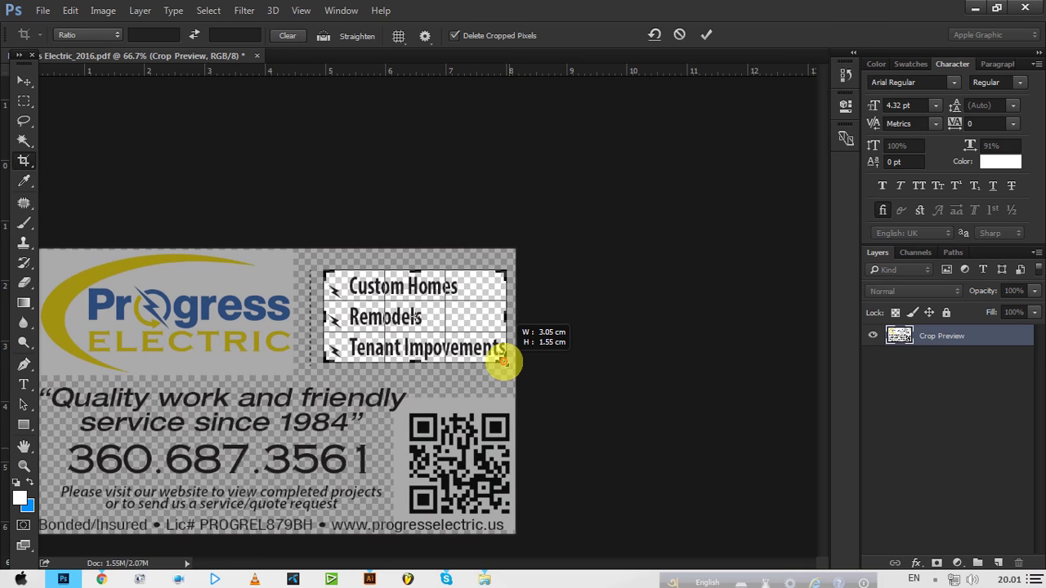
{"action": "left_click", "coordinate": [705, 36]}
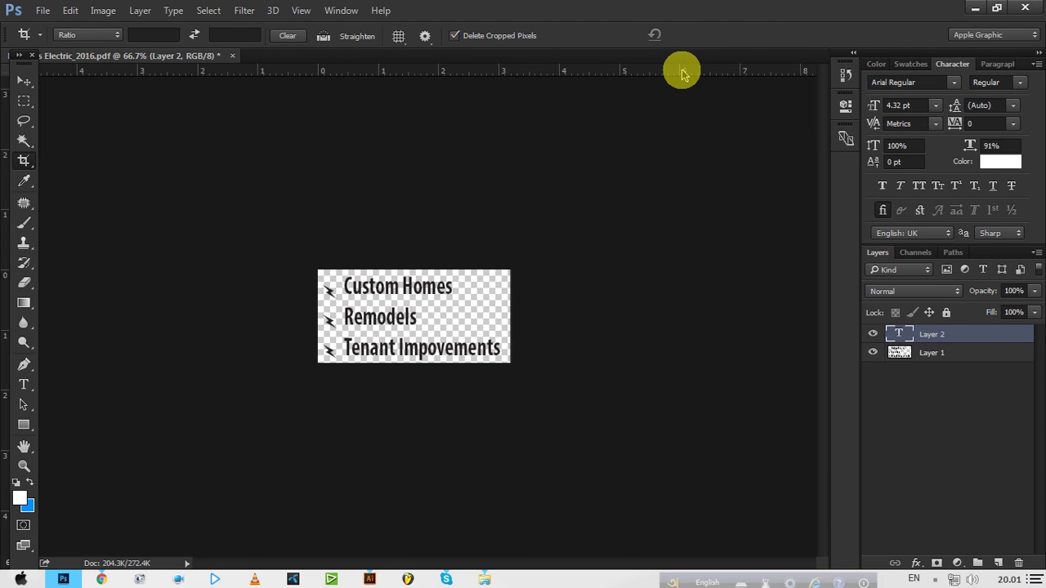
{"action": "key", "text": "ctrl+z"}
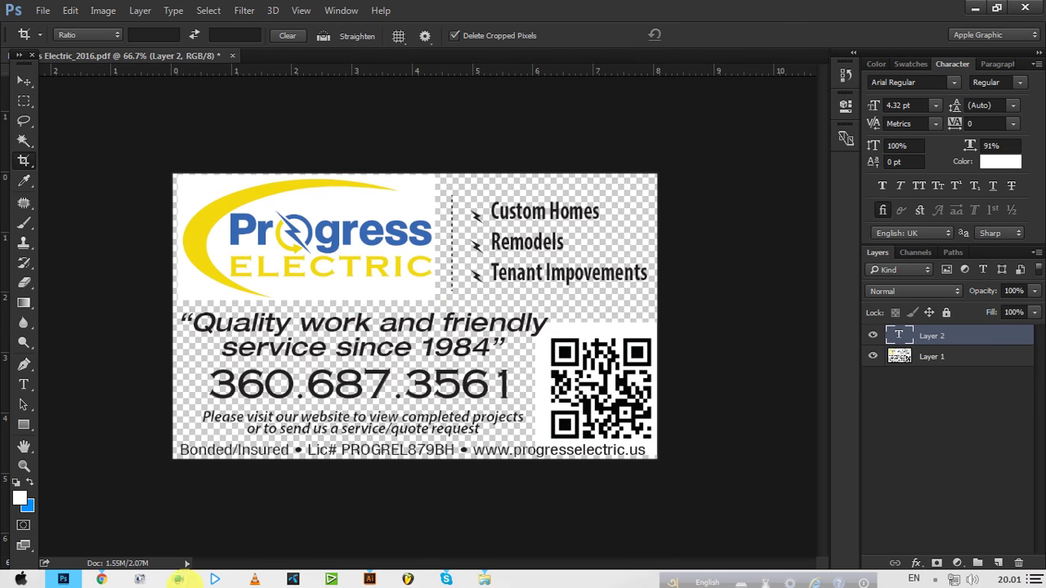
In Illustrator, open Progress Electric_2016 (Adobe Acrobat Document) from the Desktop via File > Open.
{"action": "left_click", "coordinate": [369, 578]}
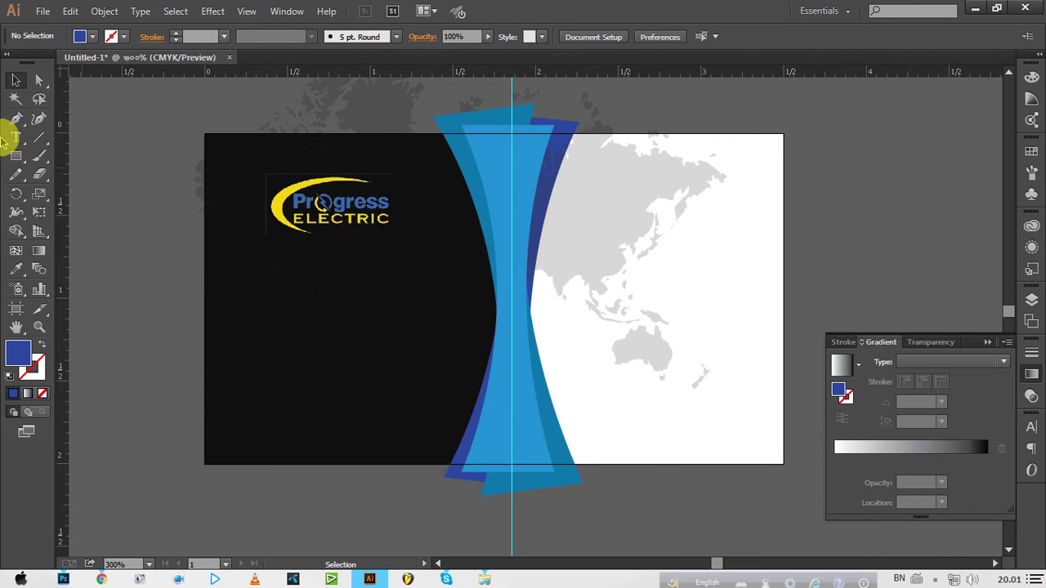
{"action": "left_click", "coordinate": [41, 12]}
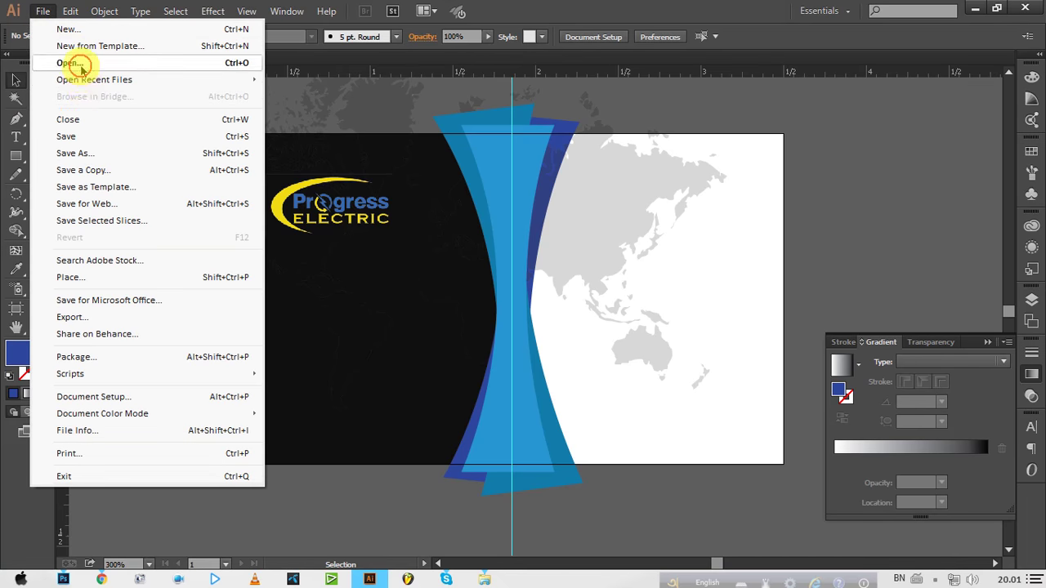
{"action": "left_click", "coordinate": [70, 63]}
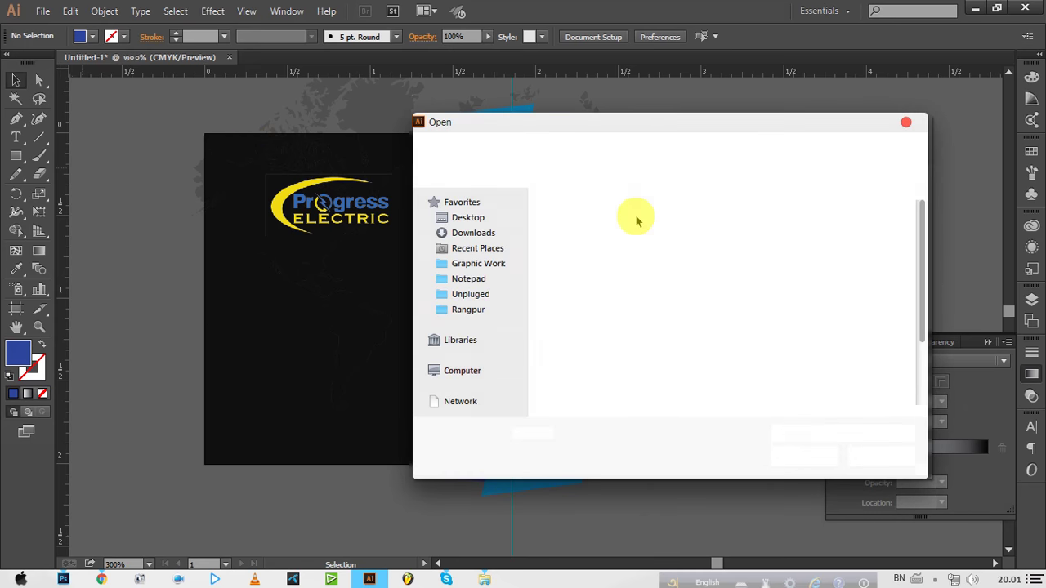
{"action": "scroll", "coordinate": [489, 220], "scroll_direction": "down", "scroll_amount": 1}
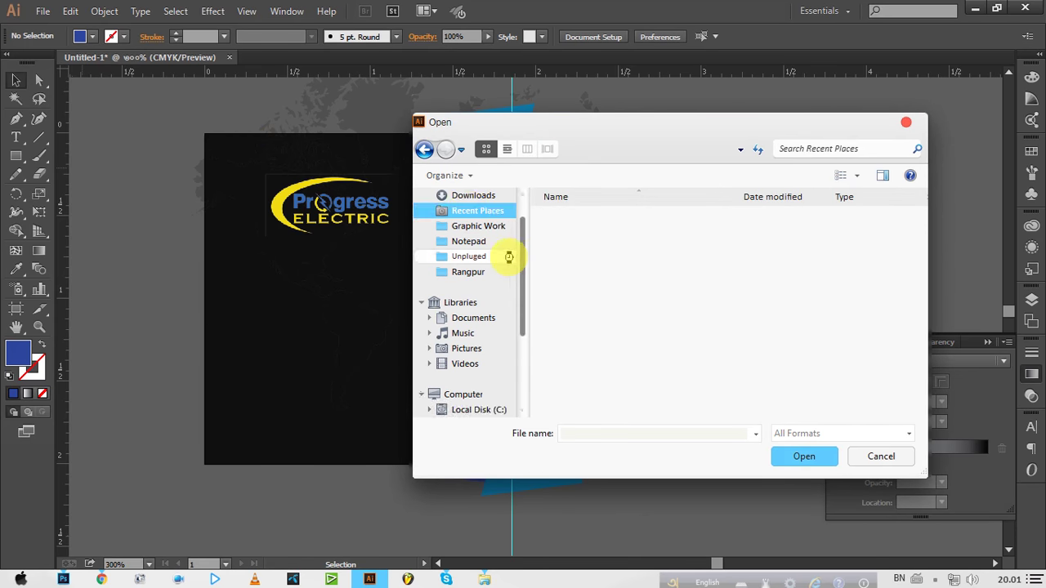
{"action": "scroll", "coordinate": [498, 245], "scroll_direction": "up", "scroll_amount": 1}
{"action": "left_click", "coordinate": [467, 217]}
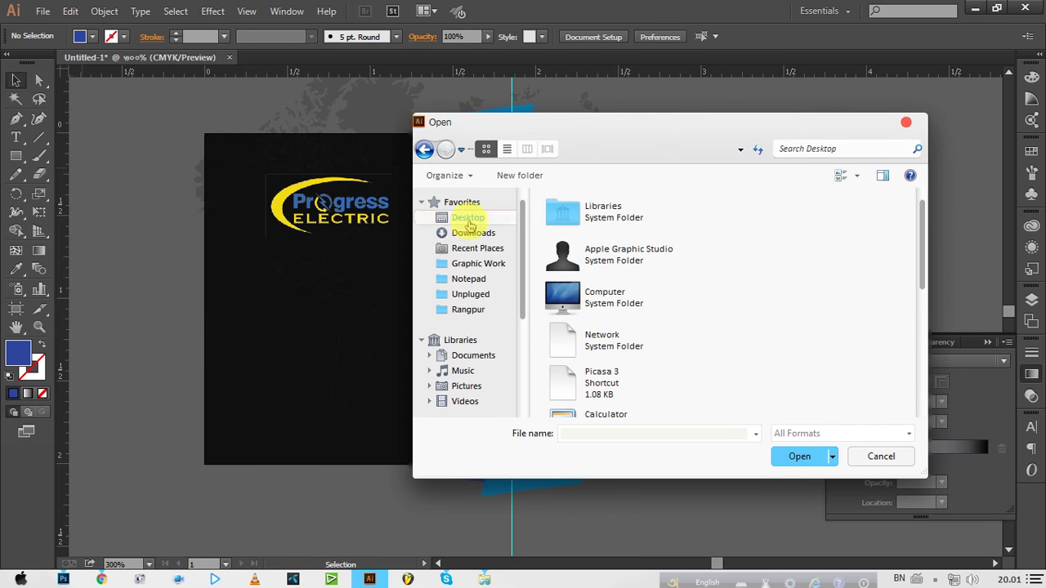
{"action": "scroll", "coordinate": [722, 327], "scroll_direction": "down", "scroll_amount": 5}
{"action": "left_click", "coordinate": [604, 353]}
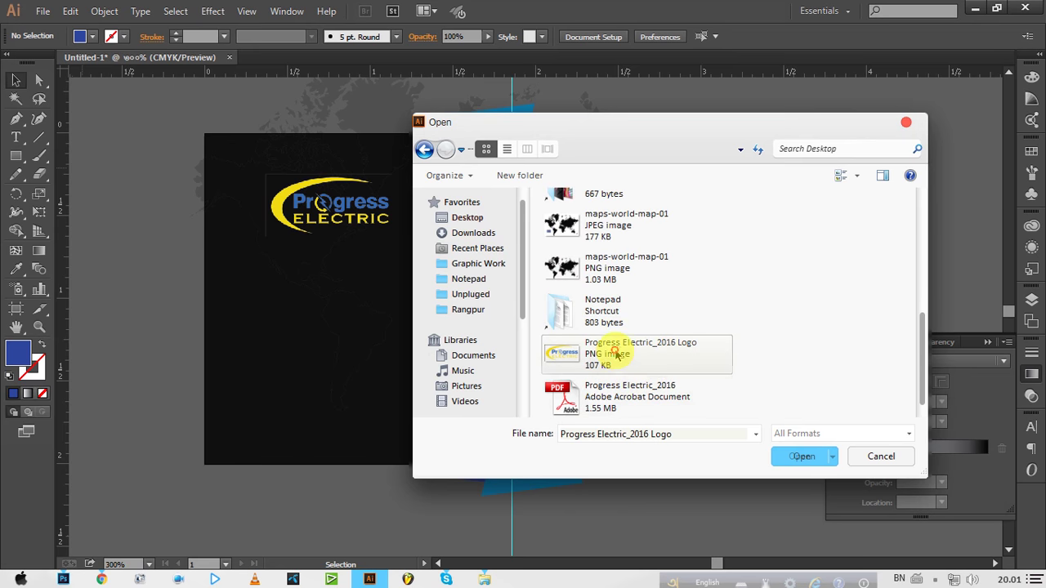
{"action": "left_click", "coordinate": [626, 397]}
{"action": "double_click", "coordinate": [624, 396]}
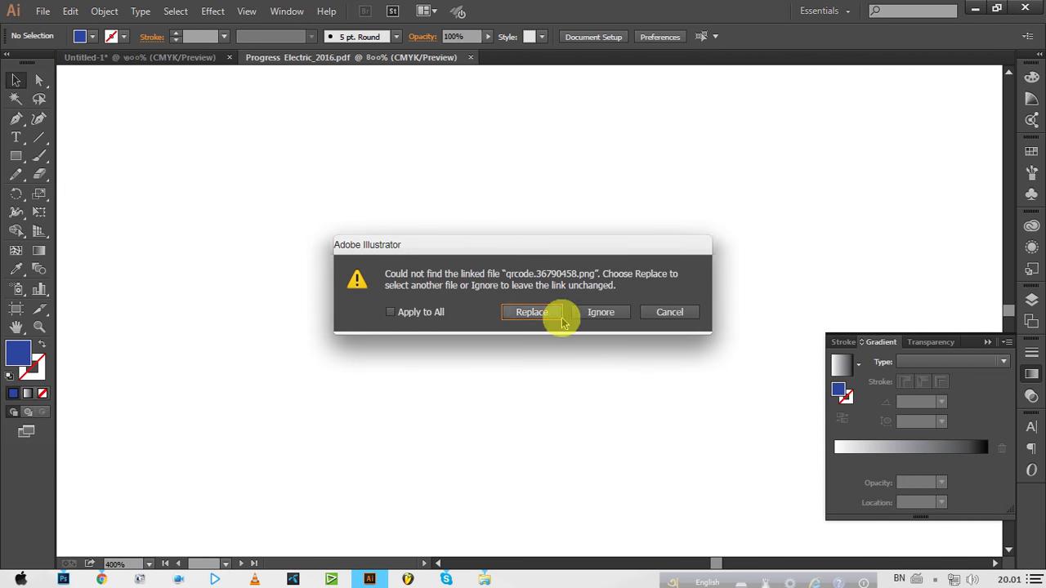
Ignore the missing qrcode.36790458.png link, close Missing Fonts, and inspect the quote and service list.
{"action": "left_click", "coordinate": [585, 325]}
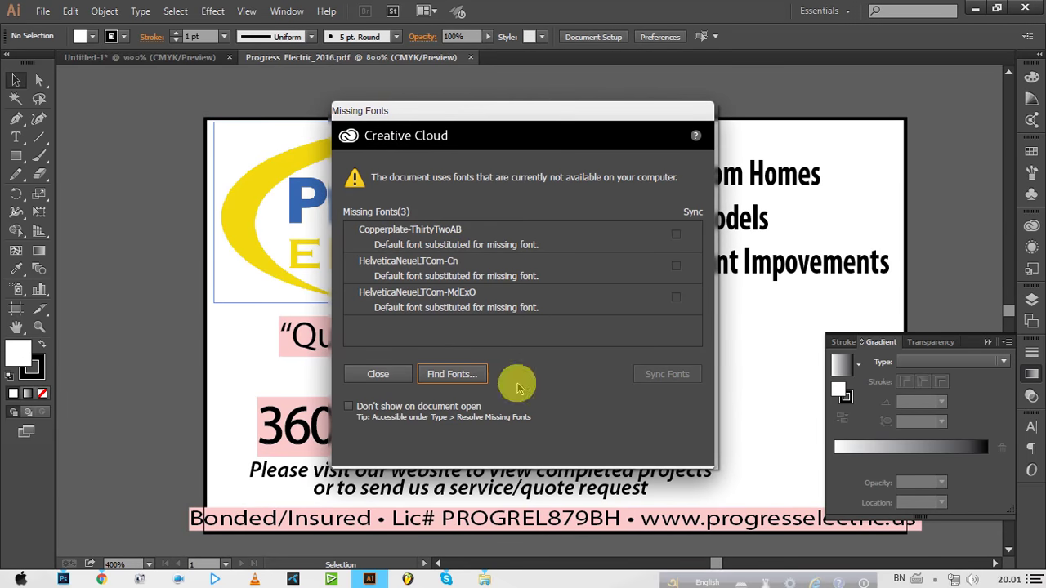
{"action": "left_click", "coordinate": [378, 374]}
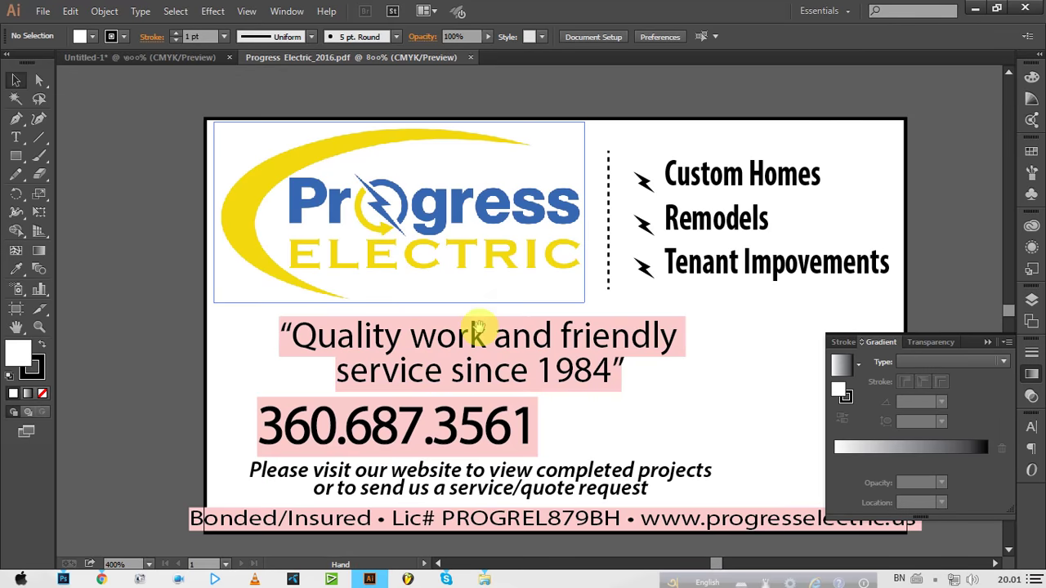
{"action": "scroll", "coordinate": [466, 359], "scroll_direction": "right", "scroll_amount": 3}
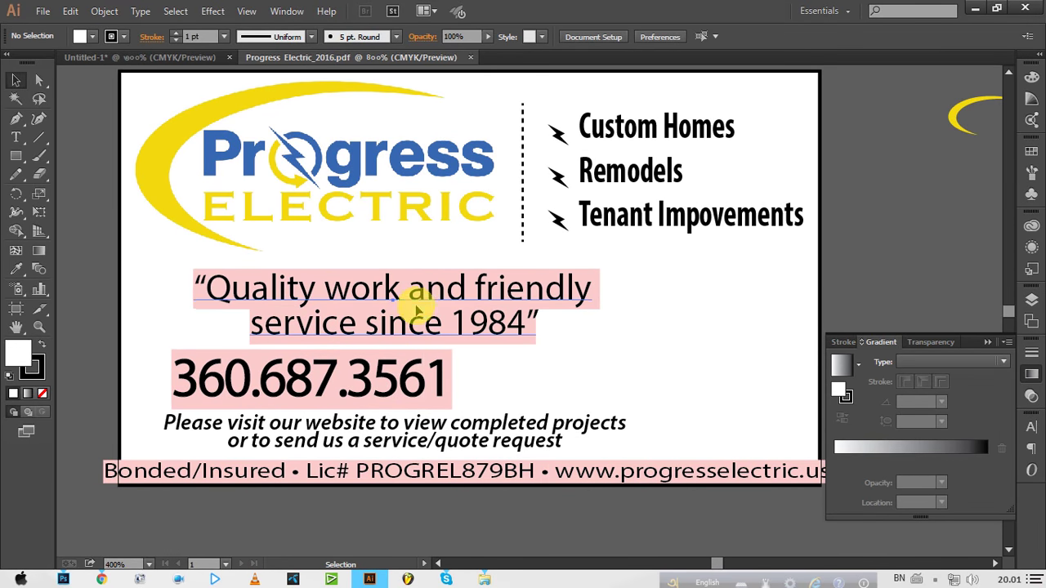
{"action": "left_click", "coordinate": [490, 300]}
{"action": "left_click", "coordinate": [677, 133]}
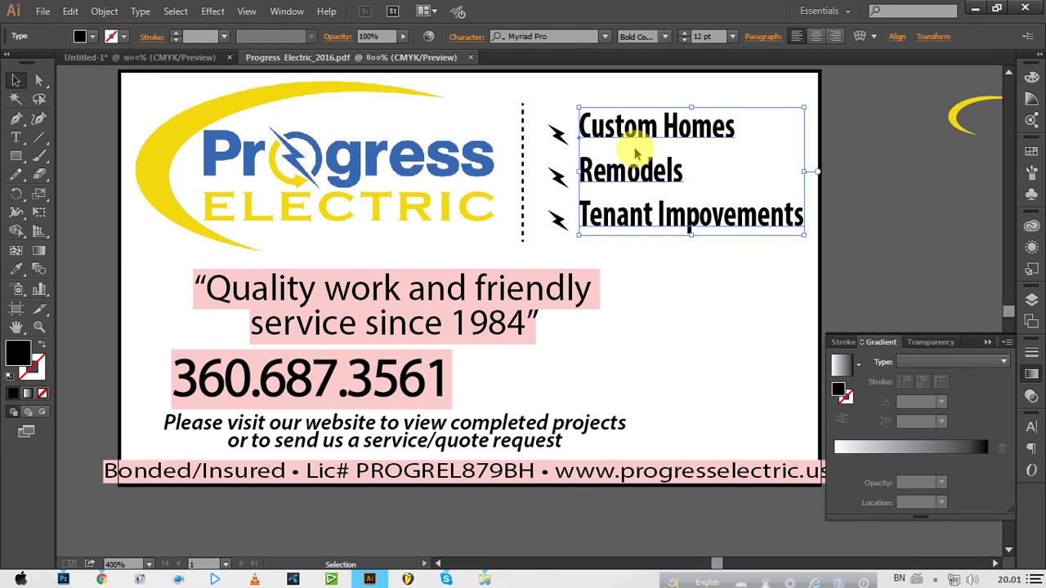
{"action": "left_click", "coordinate": [561, 146], "text": "ctrl"}
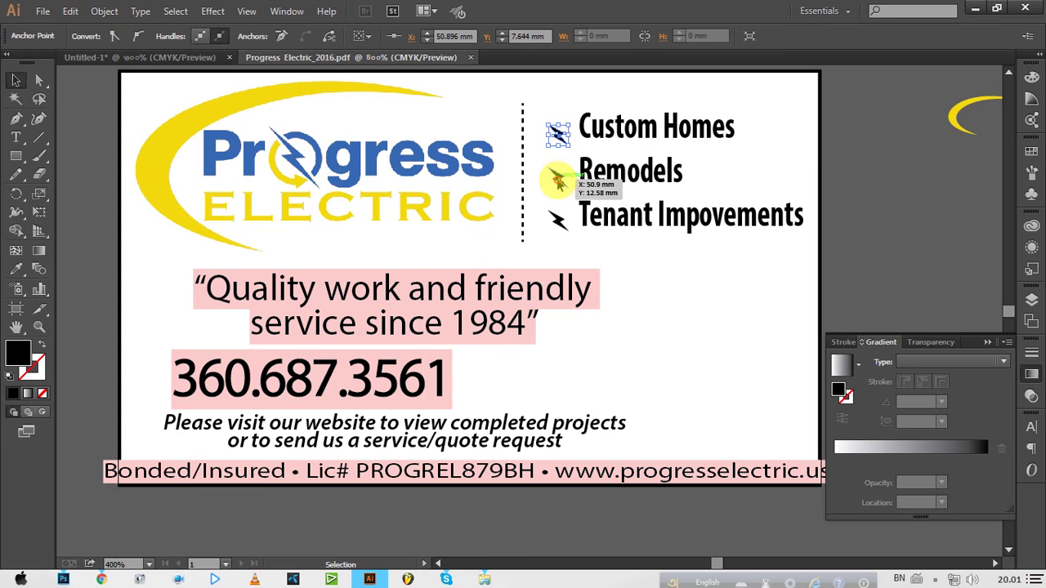
Select the service list frame plus its three lightning bolts, copy them, and return to Untitled-1.
{"action": "left_click", "coordinate": [556, 174], "text": "ctrl"}
{"action": "left_click", "coordinate": [623, 128]}
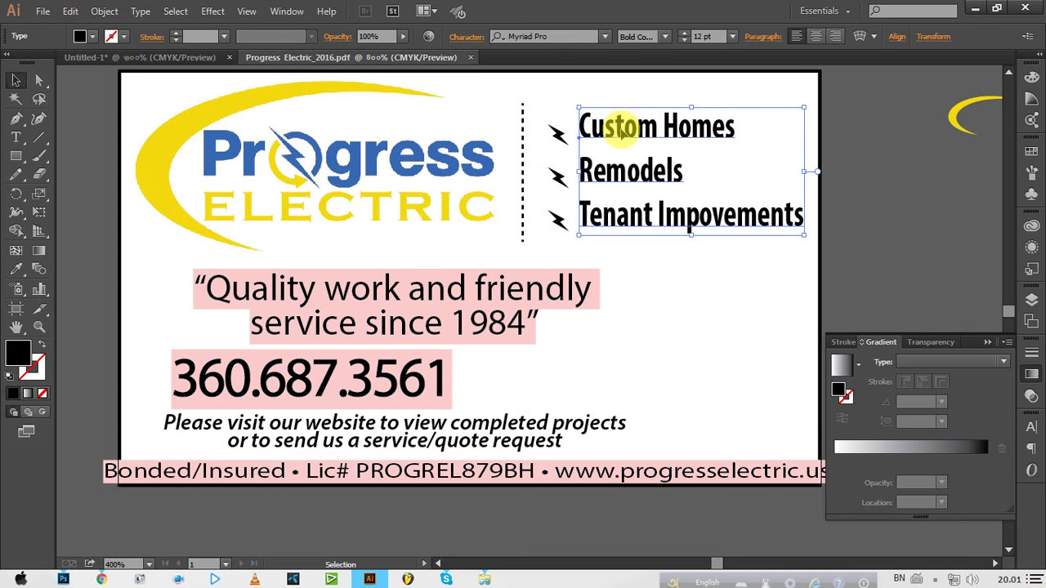
{"action": "left_click", "coordinate": [557, 137], "text": "shift"}
{"action": "left_click", "coordinate": [557, 176], "text": "shift"}
{"action": "left_click", "coordinate": [557, 219], "text": "shift"}
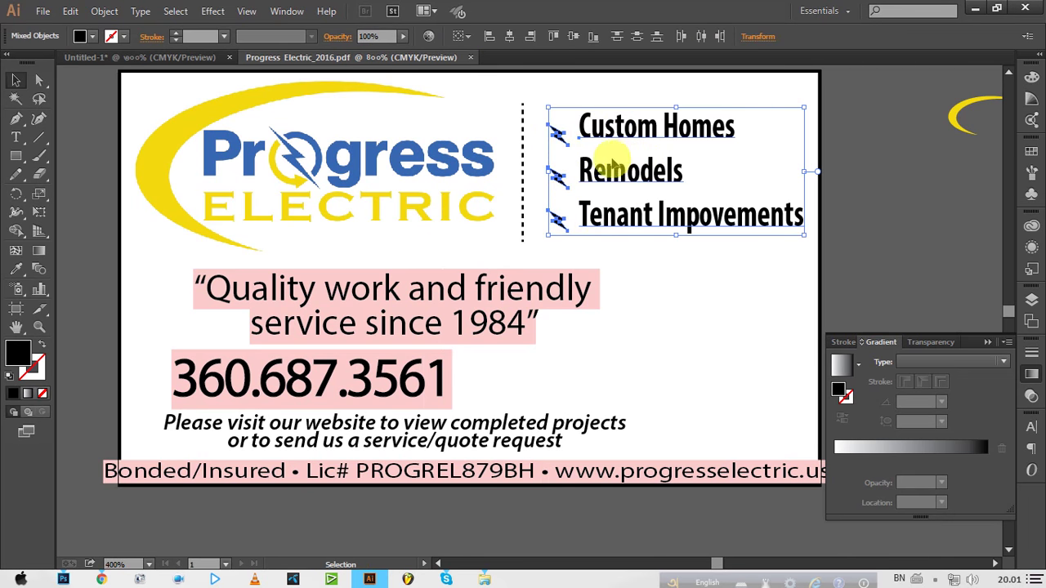
{"action": "left_click", "coordinate": [107, 11]}
{"action": "left_click", "coordinate": [87, 15]}
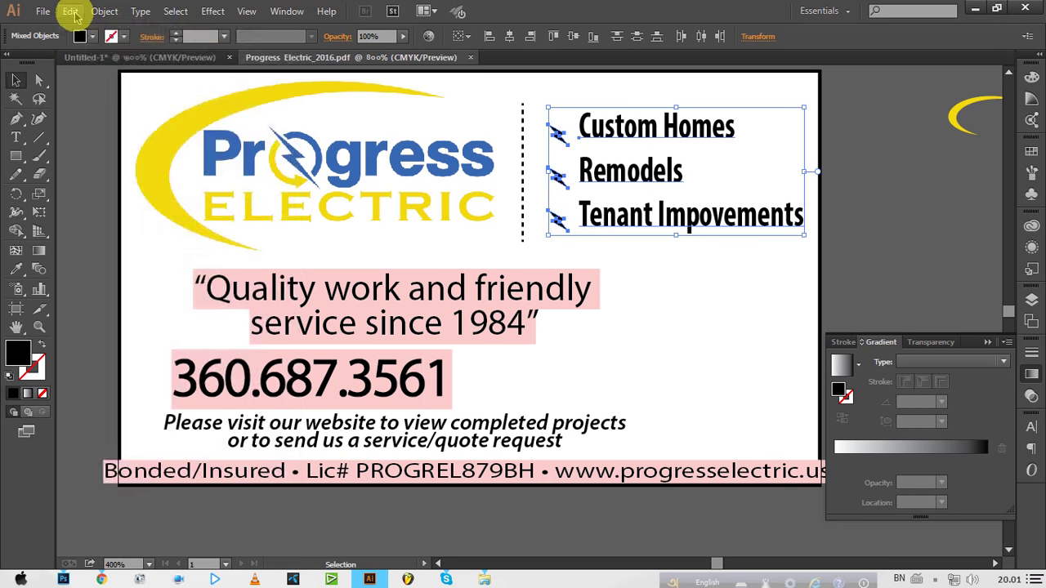
{"action": "left_click", "coordinate": [92, 86]}
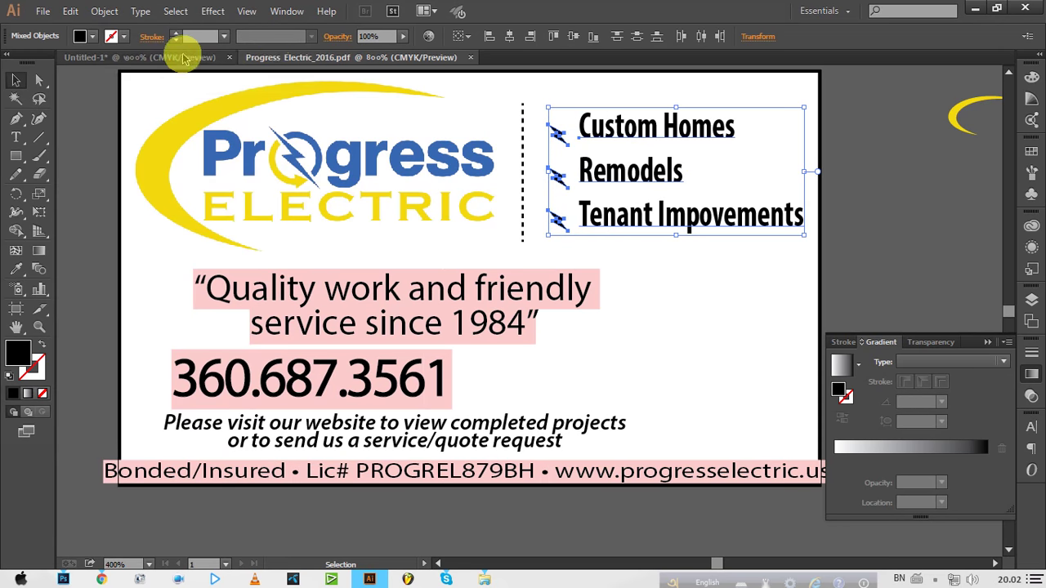
{"action": "left_click", "coordinate": [182, 57]}
Paste the copied service list and bullets into the card, undoing an accidental map move.
{"action": "left_click", "coordinate": [81, 16]}
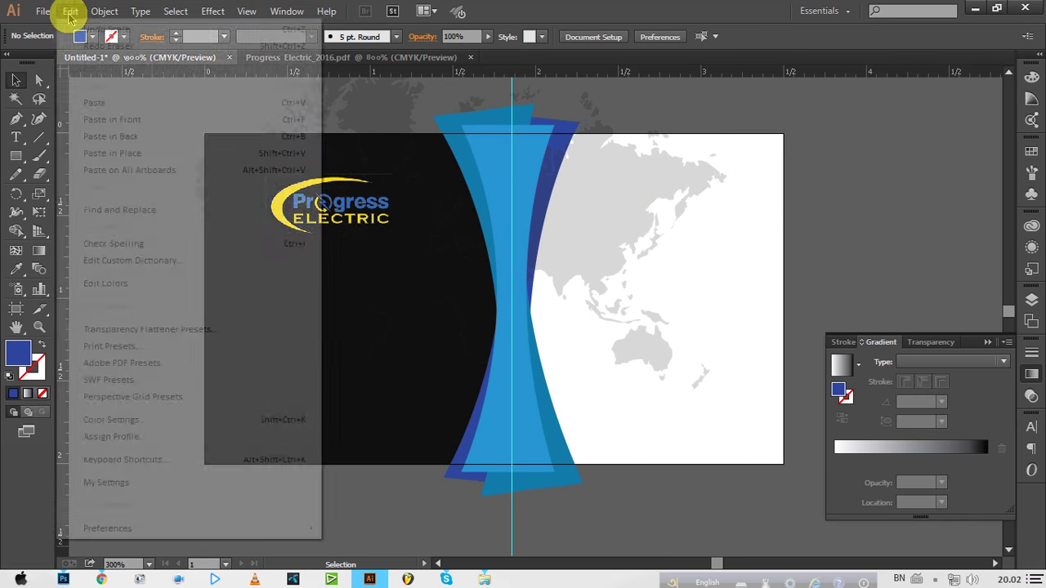
{"action": "left_click", "coordinate": [92, 98]}
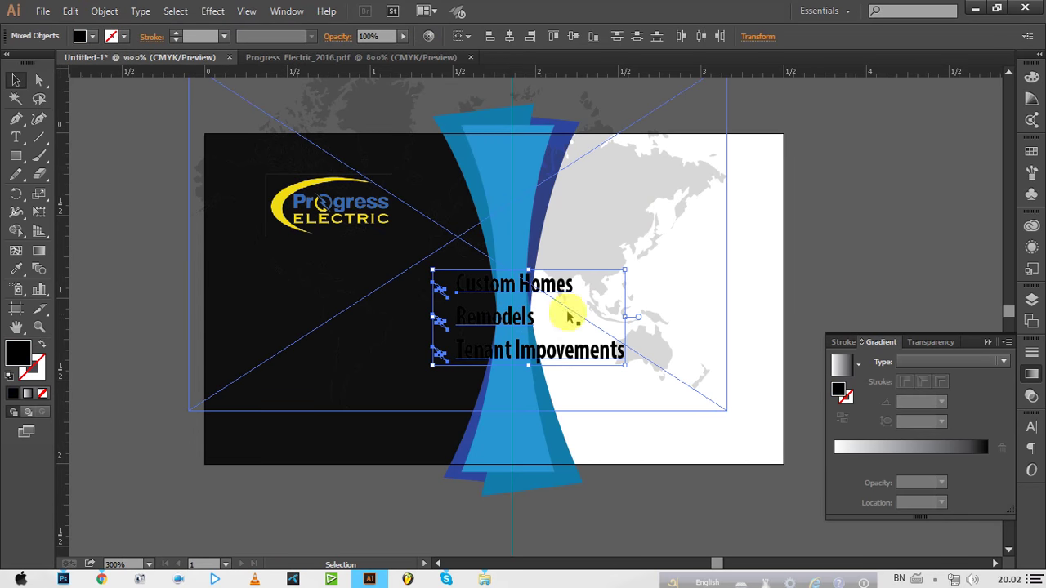
{"action": "left_click_drag", "start_coordinate": [595, 302], "coordinate": [693, 249]}
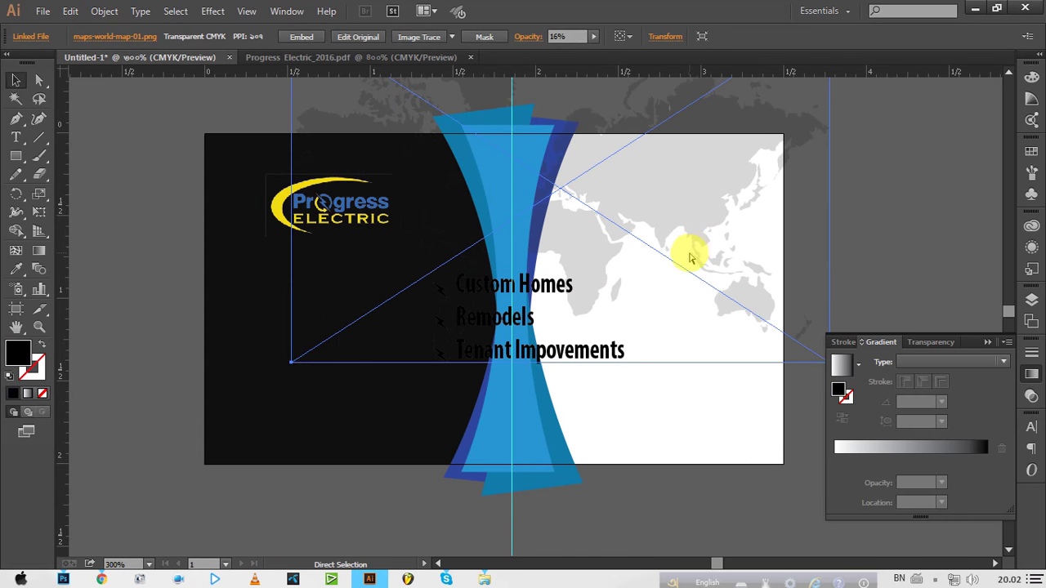
{"action": "key", "text": "ctrl+z"}
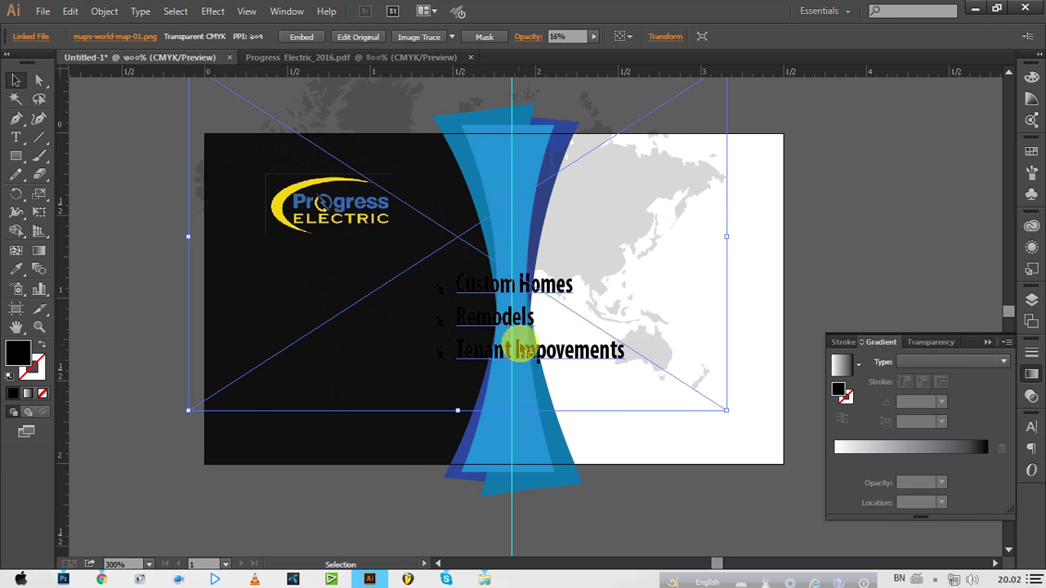
Select the pasted service list with its three bullet arrows, undoing a botched move.
{"action": "left_click", "coordinate": [508, 326]}
{"action": "key", "text": "a"}
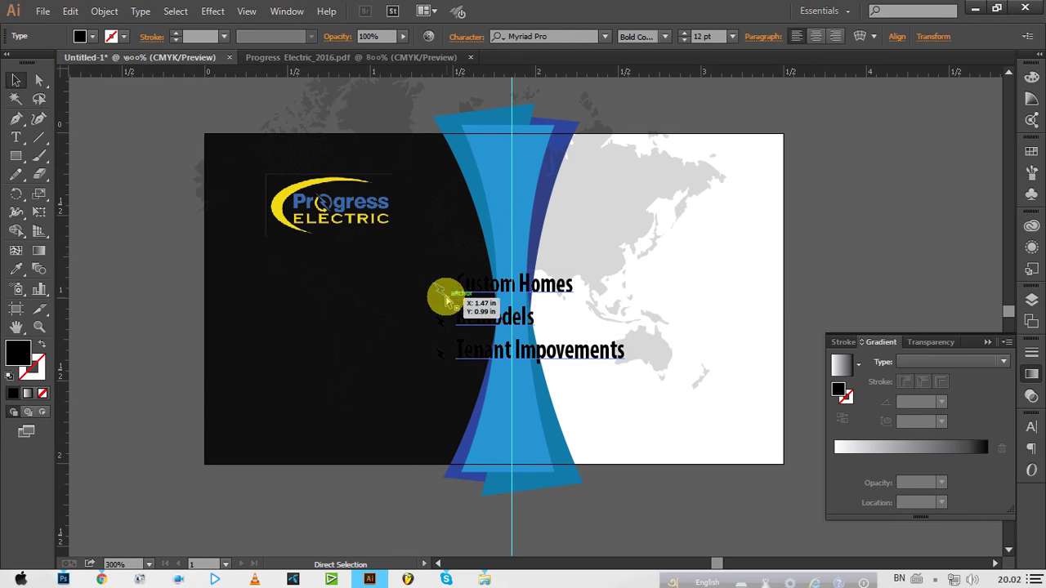
{"action": "left_click", "coordinate": [441, 291]}
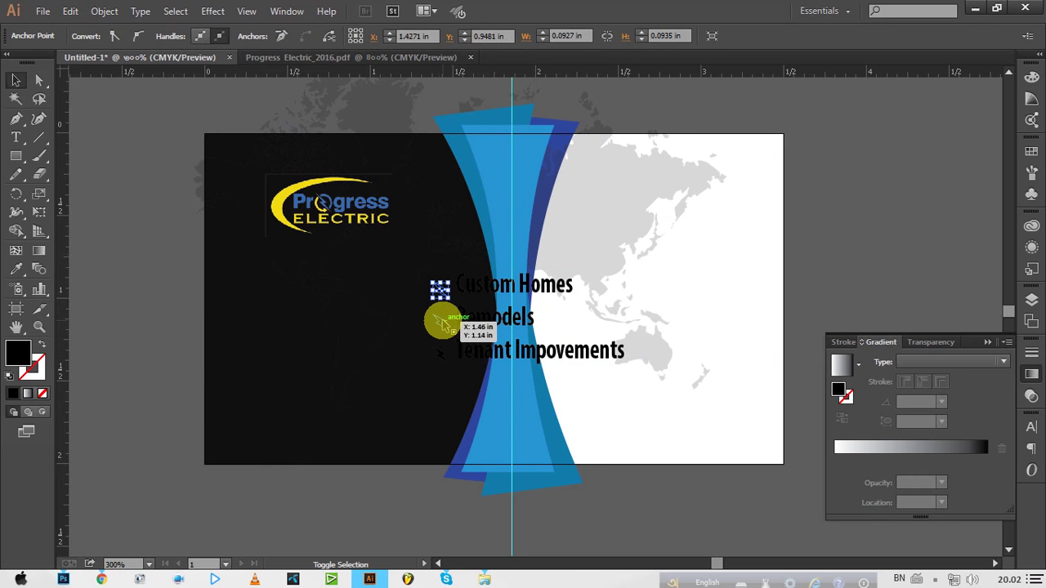
{"action": "left_click", "coordinate": [441, 323], "text": "shift"}
{"action": "left_click", "coordinate": [440, 354], "text": "shift"}
{"action": "key", "text": "v"}
{"action": "left_click", "coordinate": [489, 325], "text": "shift"}
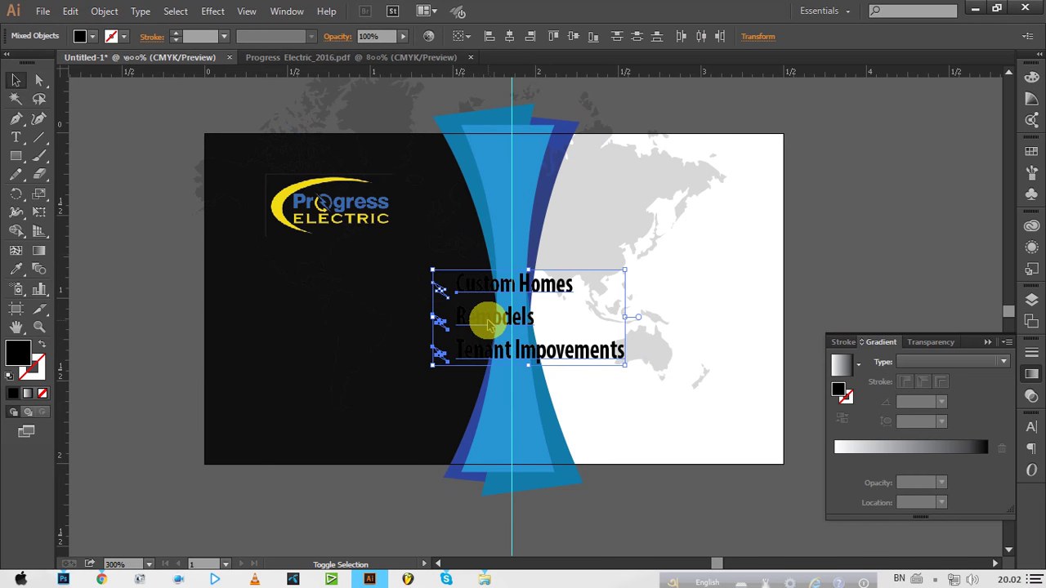
{"action": "left_click", "coordinate": [510, 321]}
{"action": "left_click_drag", "start_coordinate": [510, 321], "coordinate": [648, 236]}
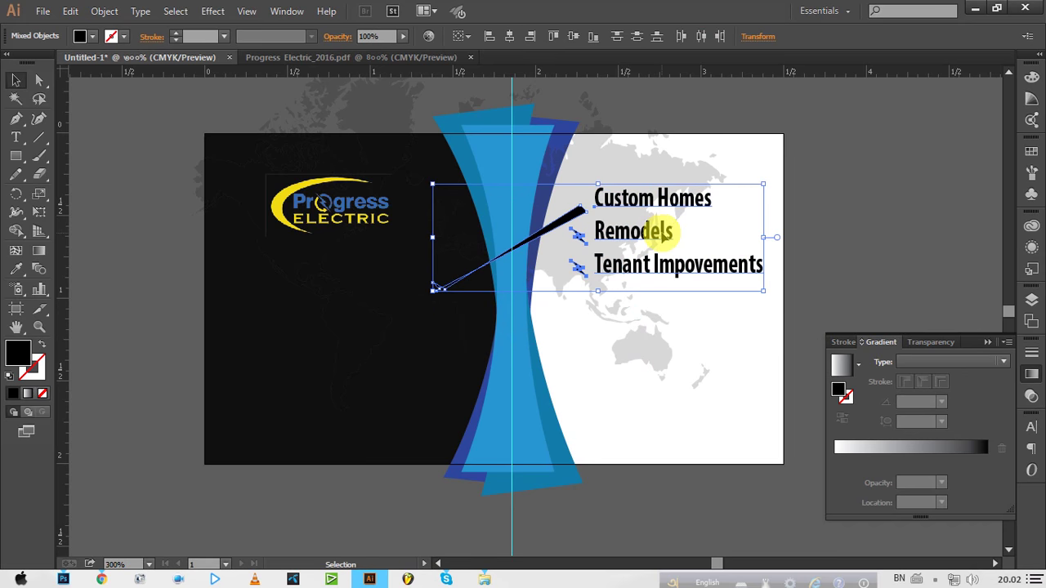
{"action": "key", "text": "ctrl+z"}
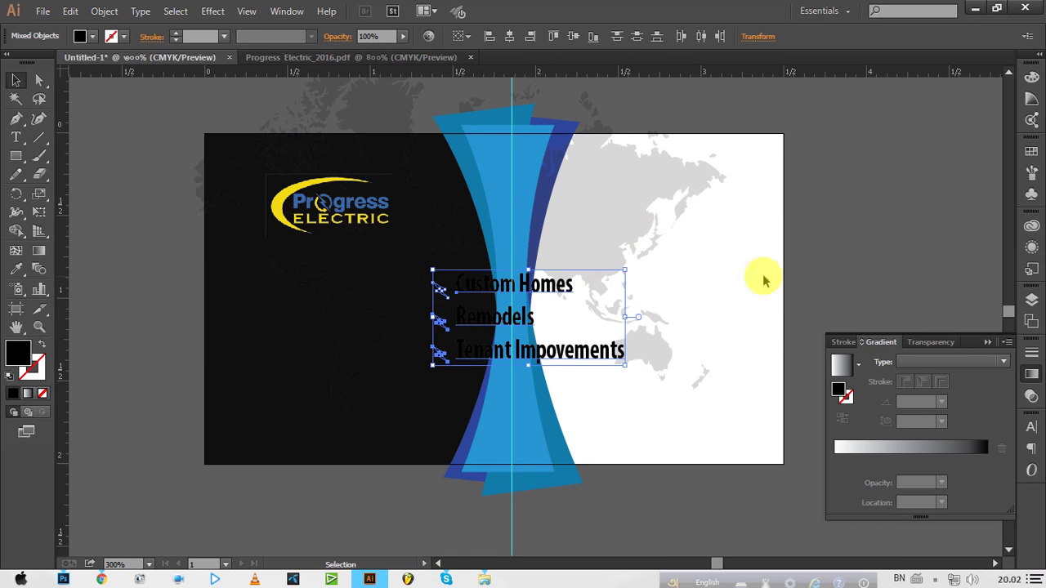
{"action": "left_click", "coordinate": [814, 227]}
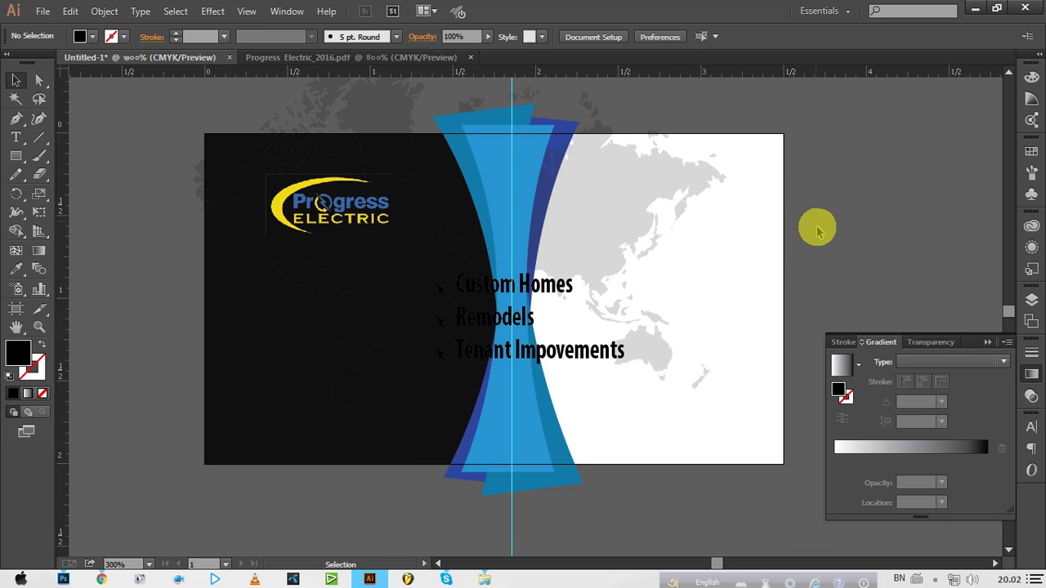
Move the service list and bullets onto the white half, scale them down, and nudge lower-right.
{"action": "left_click", "coordinate": [488, 291]}
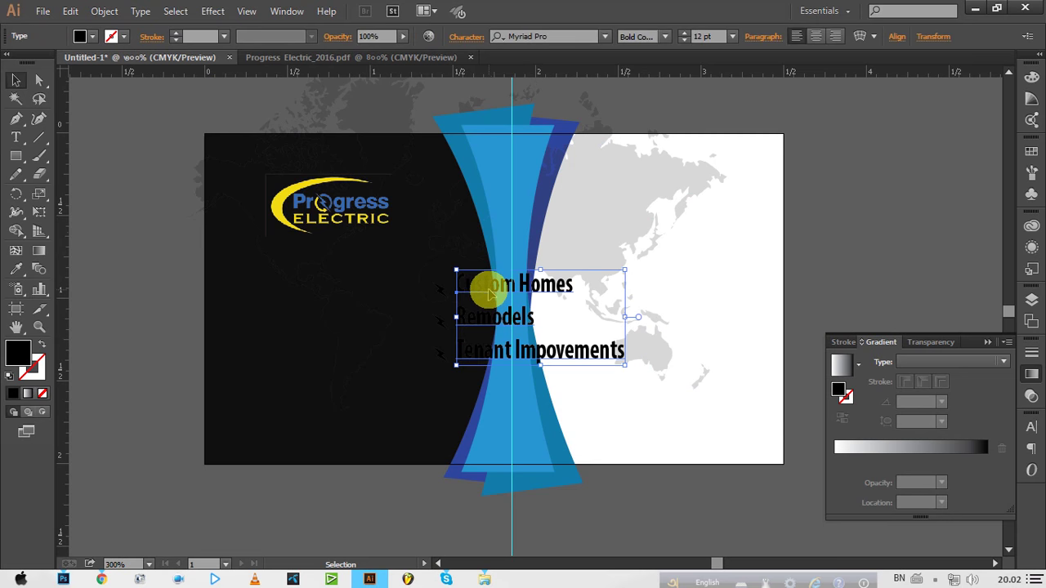
{"action": "left_click", "coordinate": [441, 289], "text": "shift"}
{"action": "left_click", "coordinate": [437, 322], "text": "shift"}
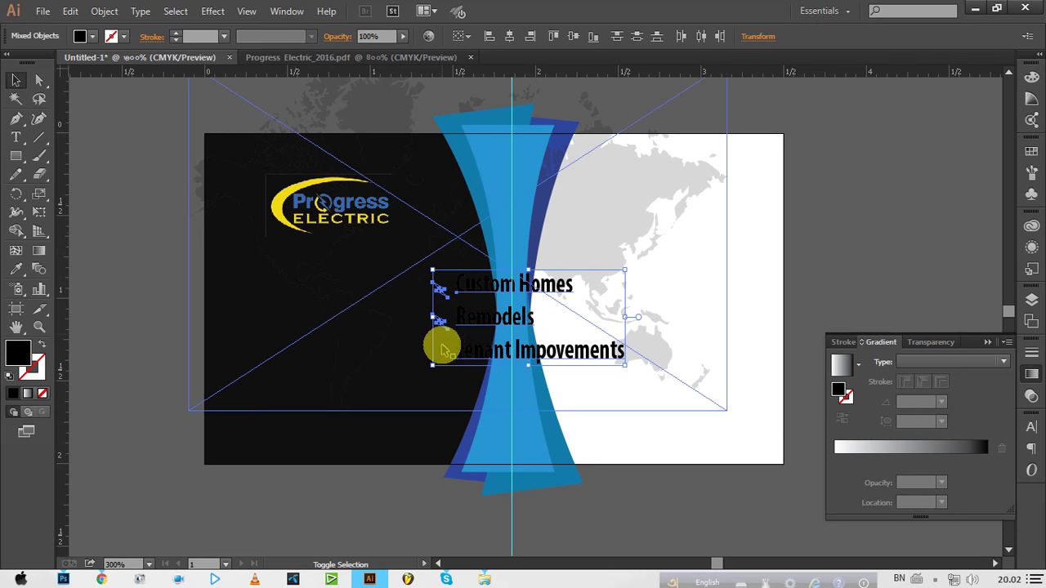
{"action": "left_click", "coordinate": [442, 353], "text": "shift"}
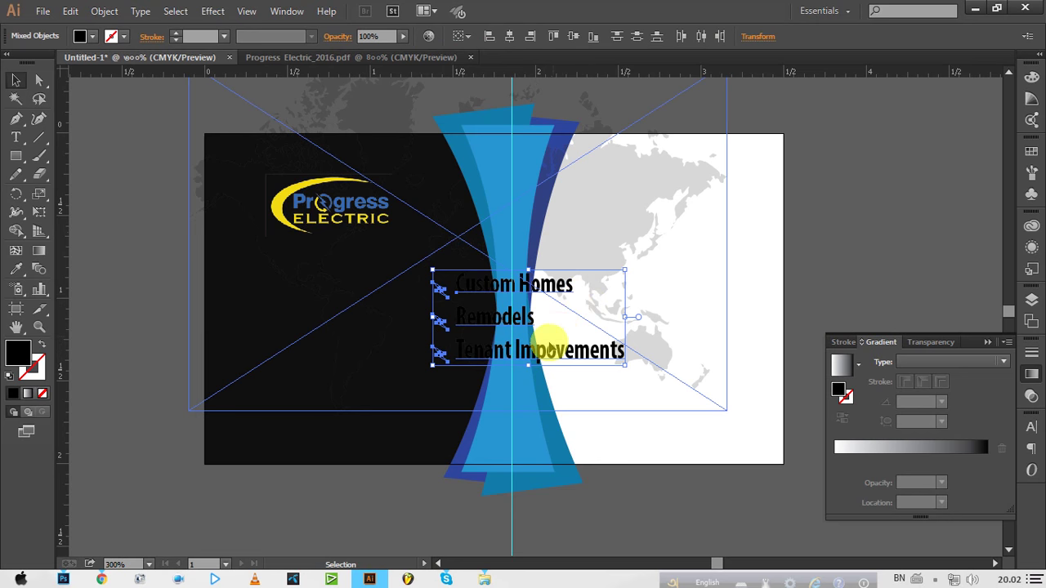
{"action": "left_click_drag", "start_coordinate": [532, 355], "coordinate": [674, 294]}
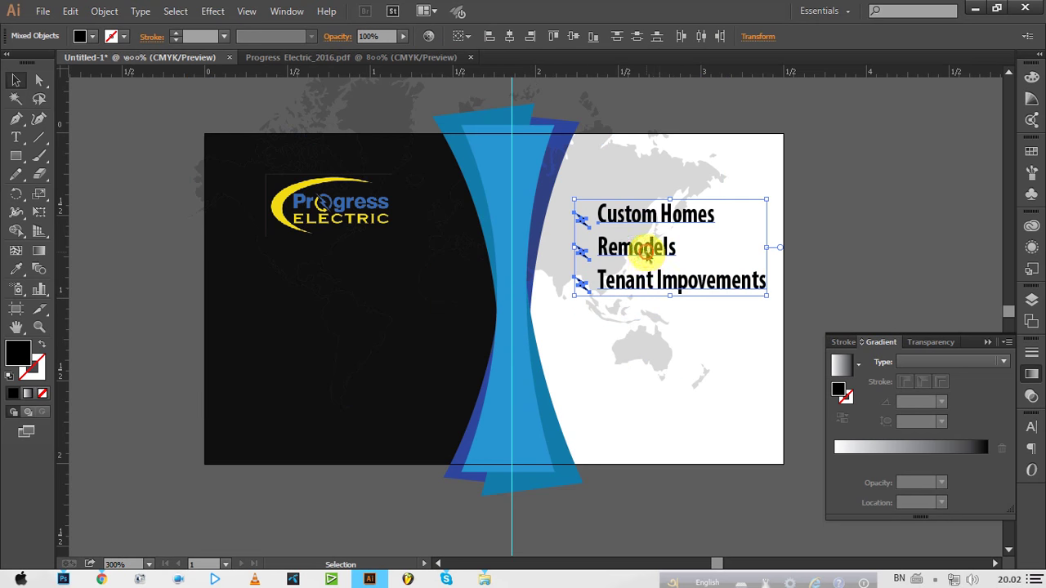
{"action": "left_click_drag", "start_coordinate": [646, 254], "coordinate": [639, 264]}
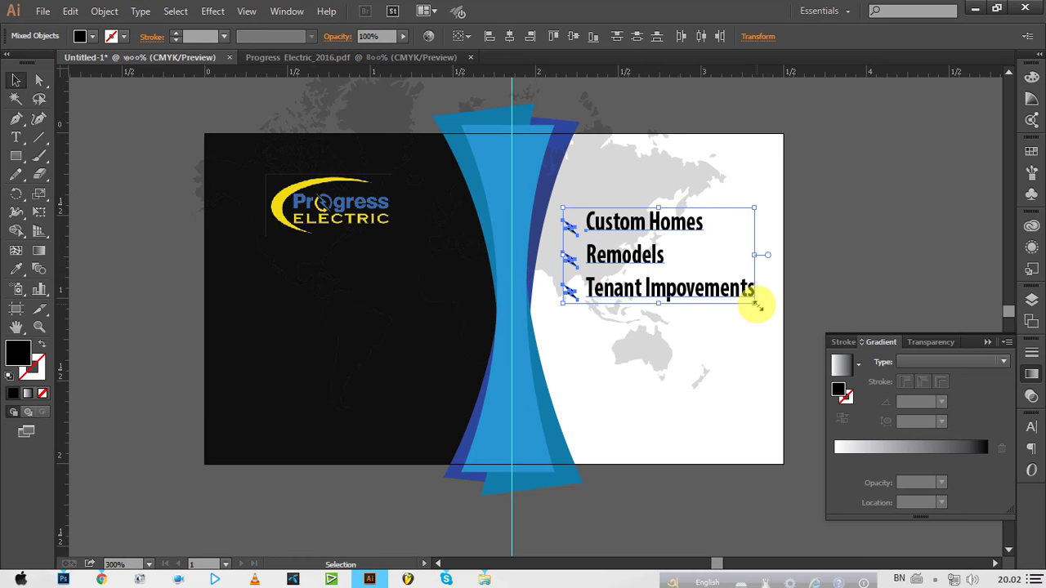
{"action": "left_click_drag", "start_coordinate": [756, 305], "coordinate": [716, 286]}
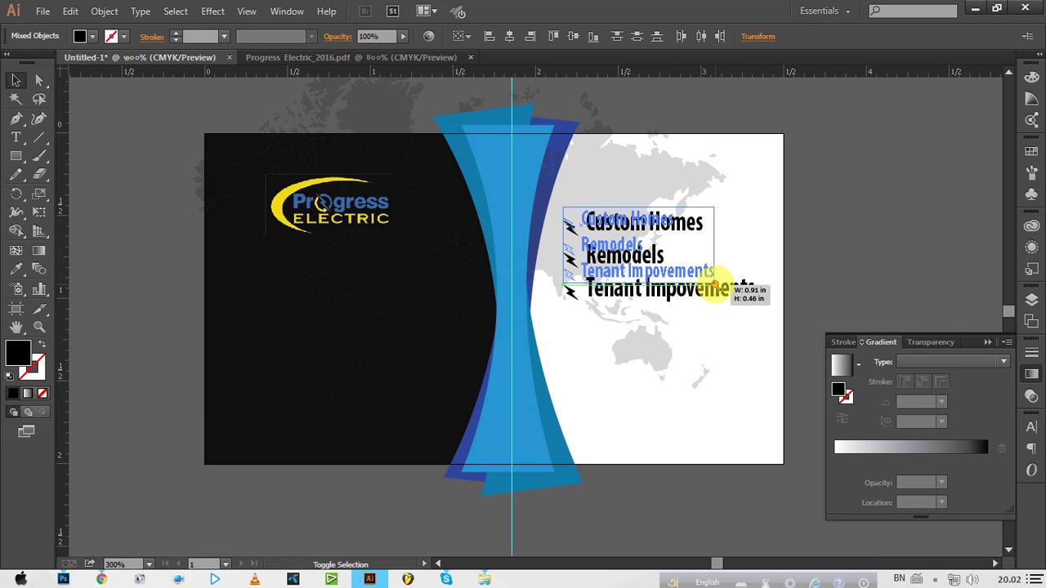
{"action": "left_click_drag", "start_coordinate": [629, 245], "coordinate": [661, 273]}
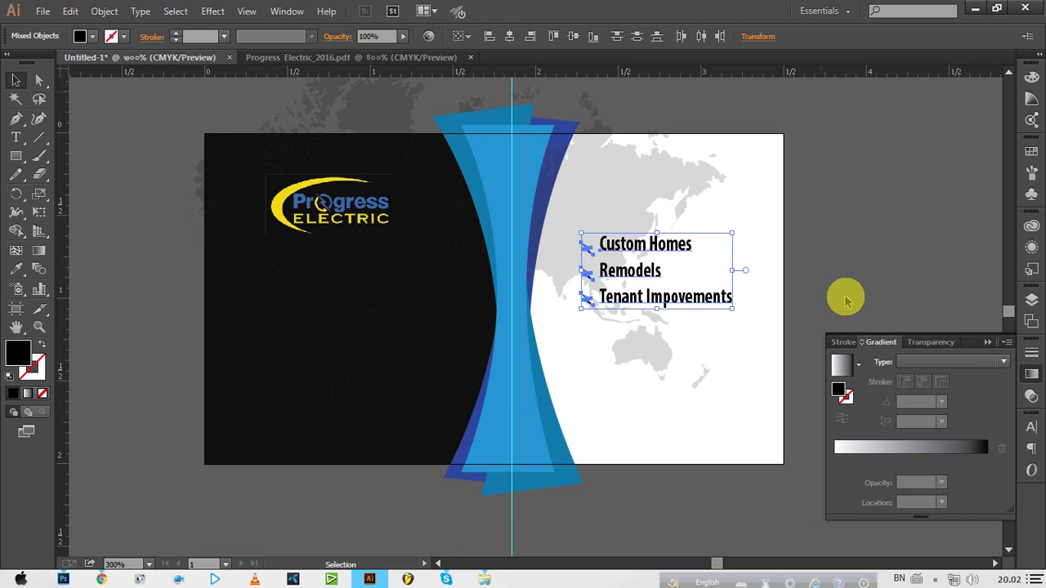
{"action": "left_click", "coordinate": [796, 282]}
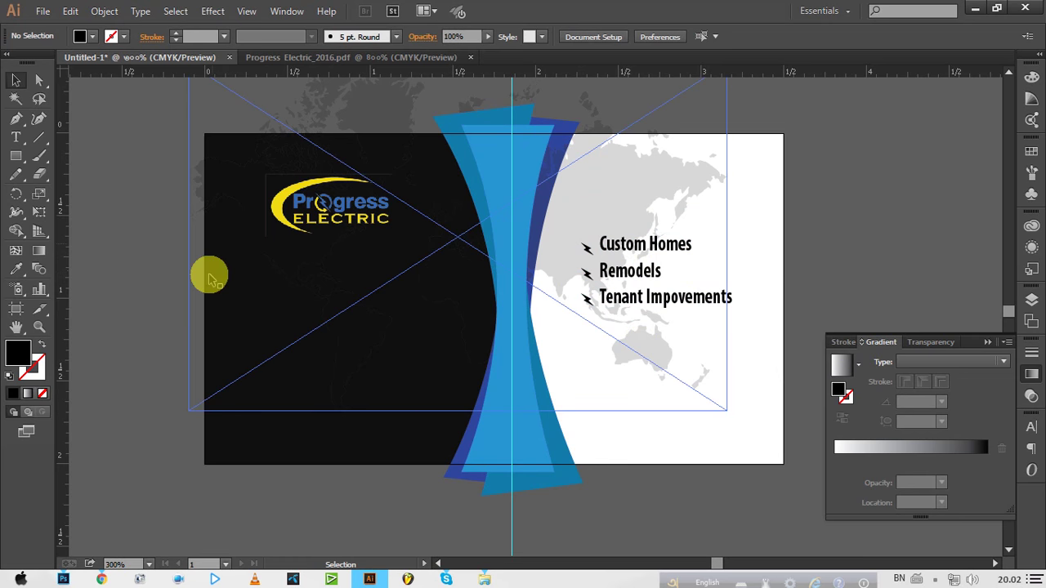
In Progress Electric_2016.pdf, select and copy the quote 'Quality work and friendly service since 1984'.
{"action": "left_click", "coordinate": [384, 57]}
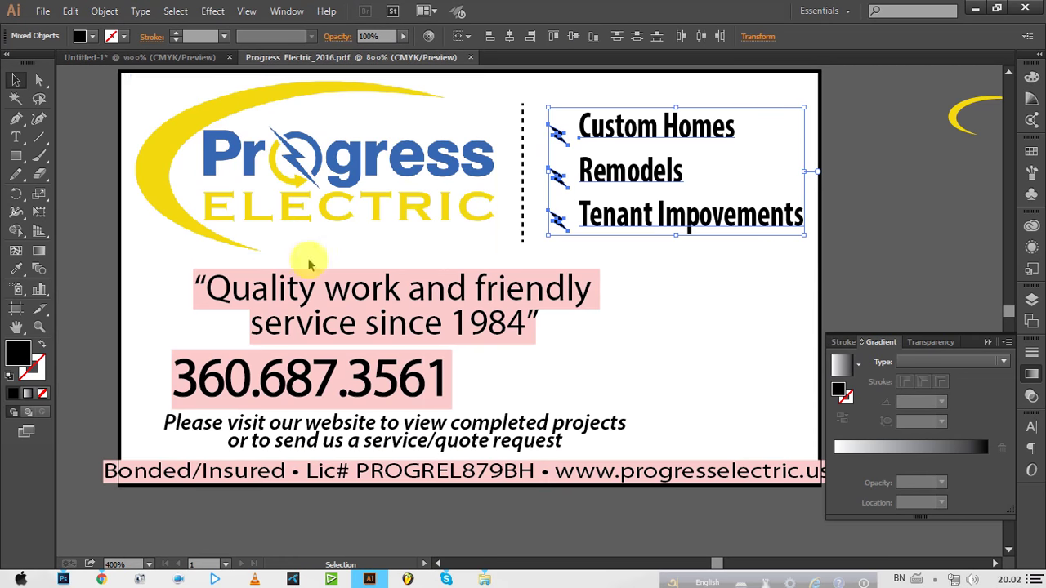
{"action": "left_click_drag", "start_coordinate": [445, 374], "coordinate": [447, 287]}
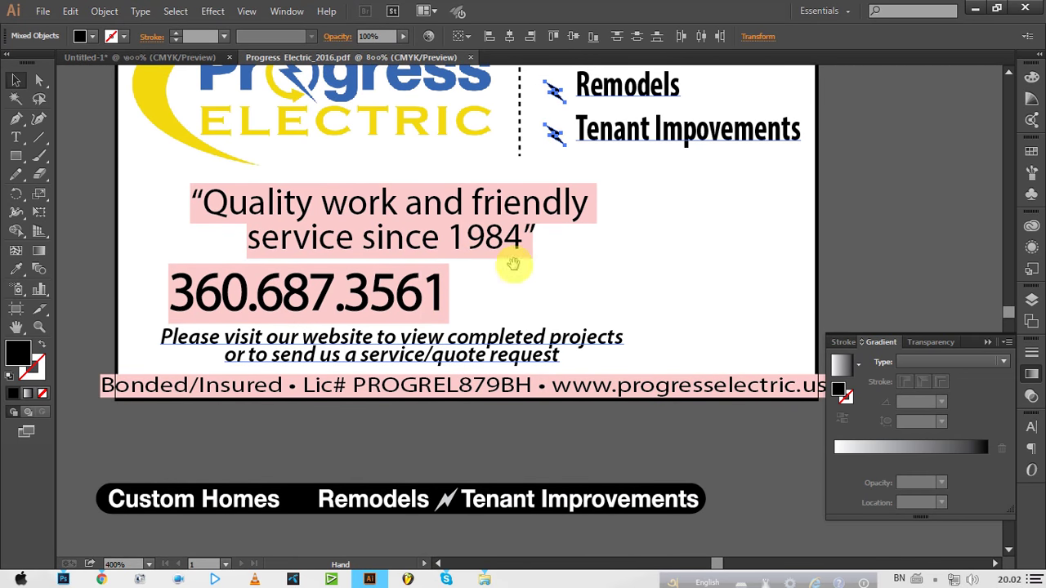
{"action": "left_click_drag", "start_coordinate": [513, 263], "coordinate": [543, 392]}
{"action": "left_click", "coordinate": [323, 345]}
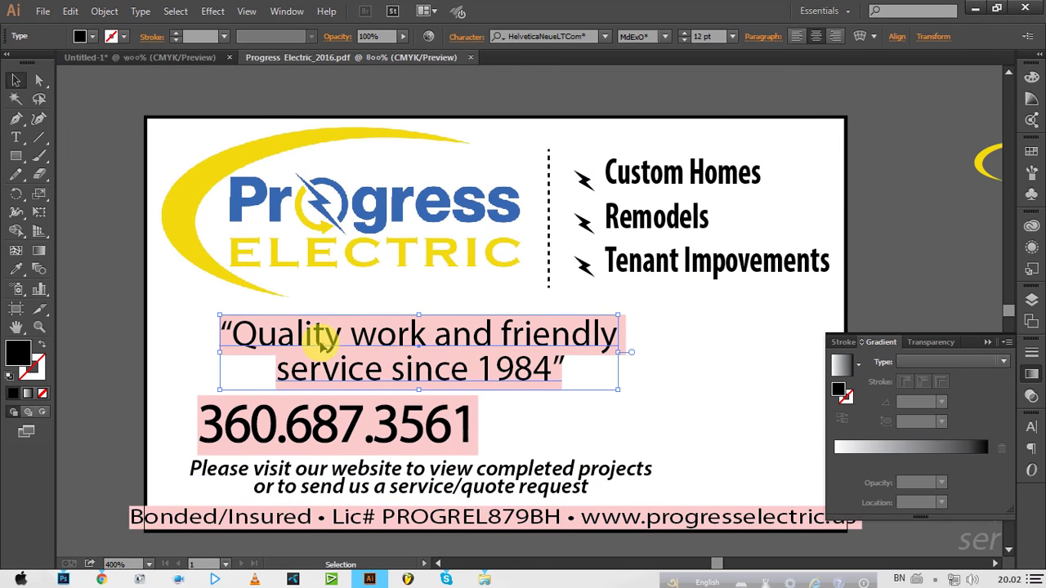
{"action": "triple_click", "coordinate": [363, 335]}
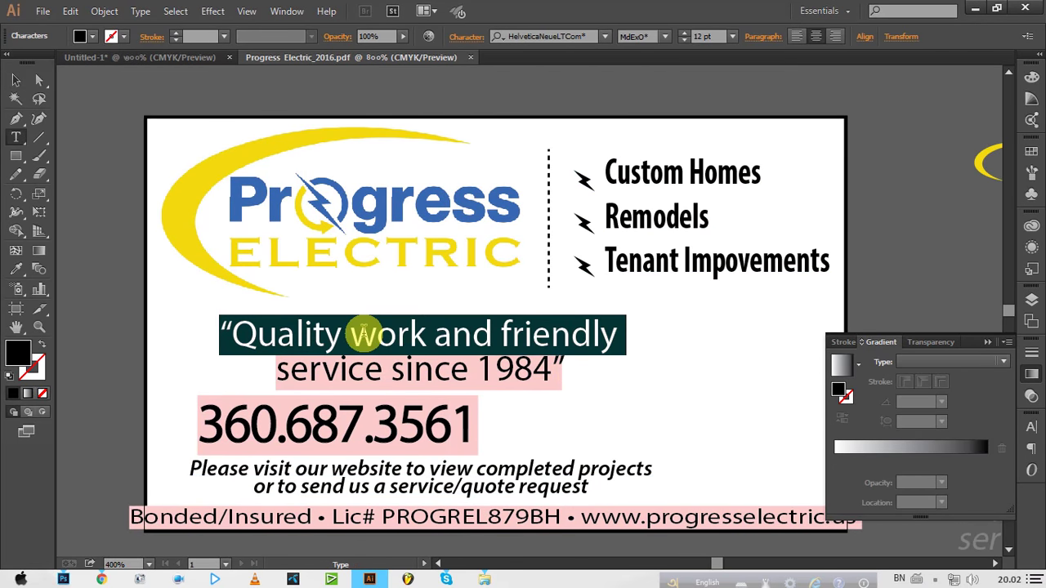
{"action": "left_click", "coordinate": [532, 369]}
{"action": "mouse_move", "coordinate": [562, 363]}
{"action": "left_mouse_down"}
{"action": "mouse_move", "coordinate": [266, 321]}
{"action": "mouse_move", "coordinate": [588, 392]}
{"action": "left_mouse_up"}
{"action": "right_click", "coordinate": [509, 347]}
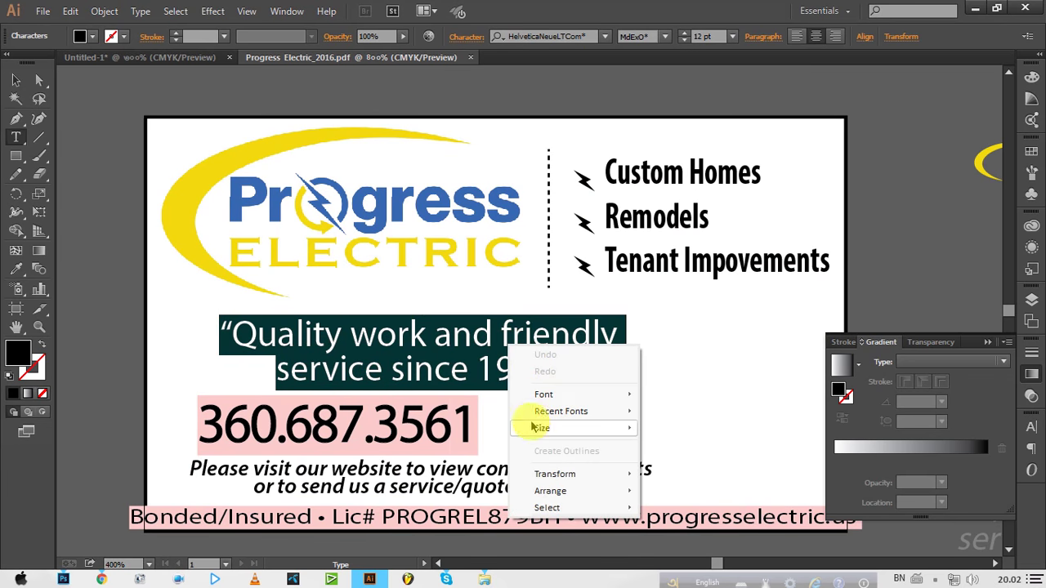
{"action": "triple_click", "coordinate": [443, 332]}
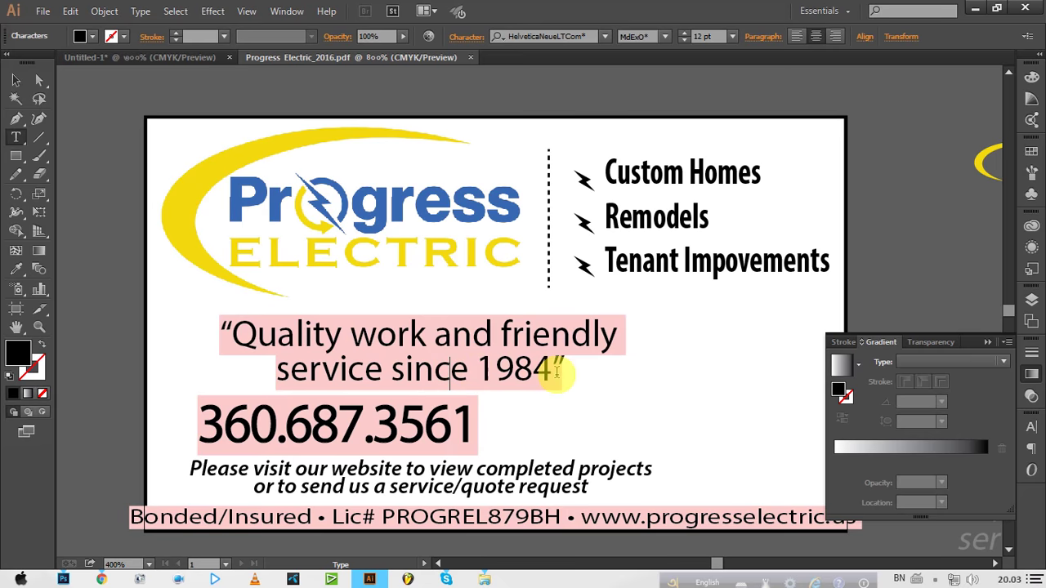
{"action": "left_click_drag", "start_coordinate": [556, 374], "coordinate": [187, 341]}
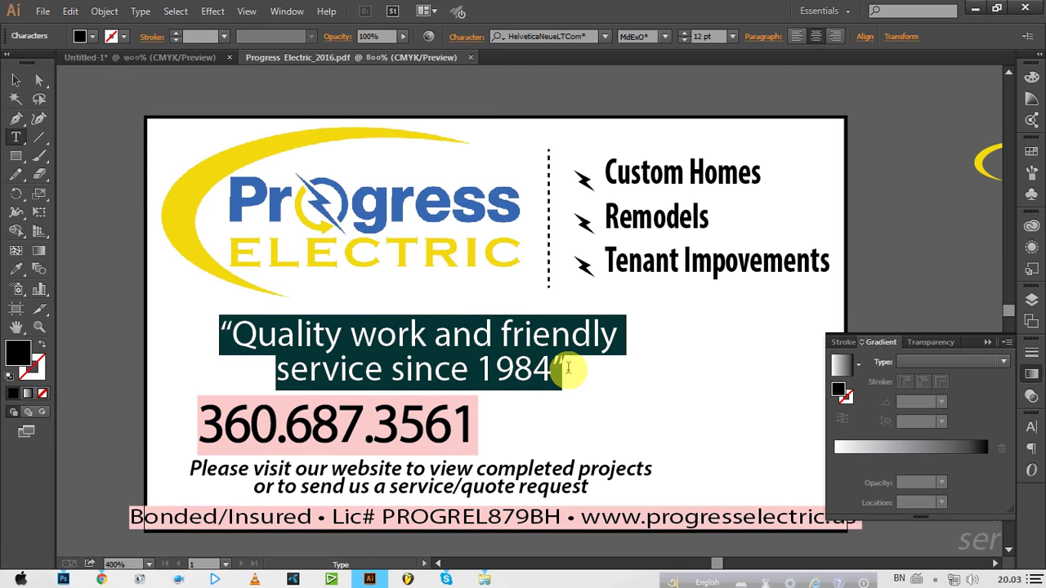
{"action": "key", "text": "ctrl"}
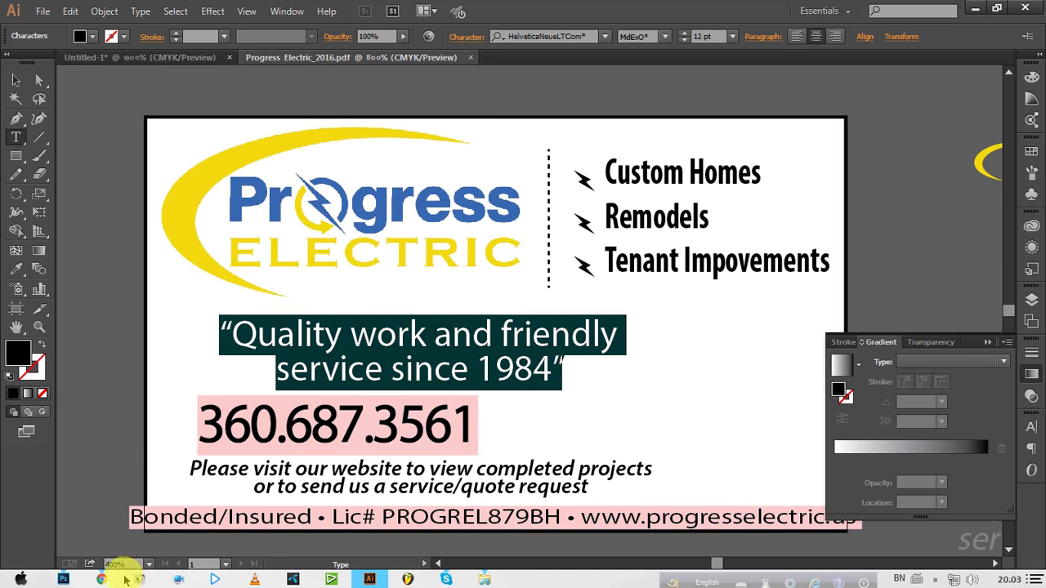
{"action": "left_click", "coordinate": [102, 577]}
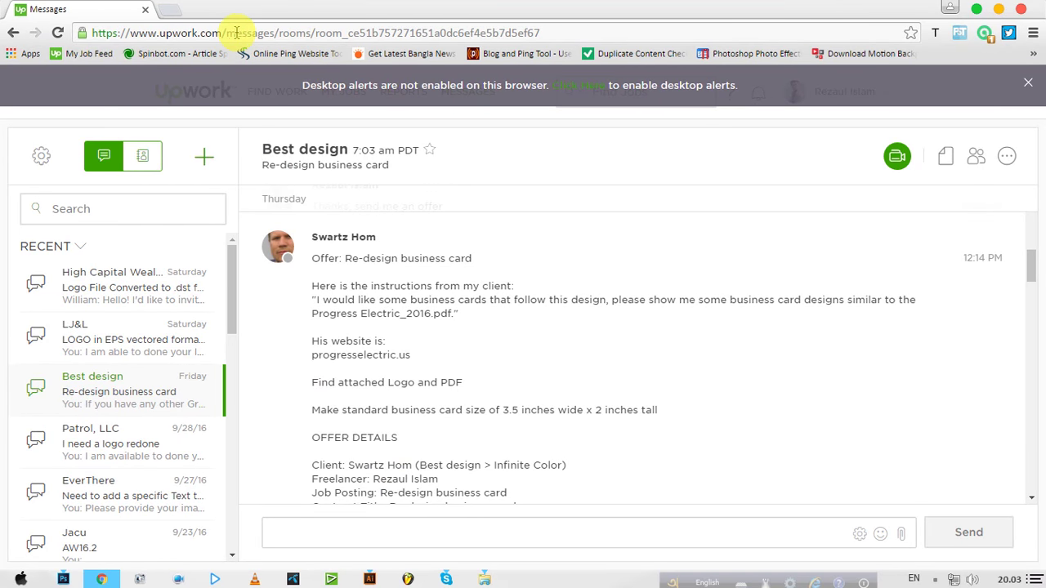
Trim the pasted quote in Chrome's address bar to one plain line and copy it again.
{"action": "left_click_drag", "start_coordinate": [575, 26], "coordinate": [75, 29]}
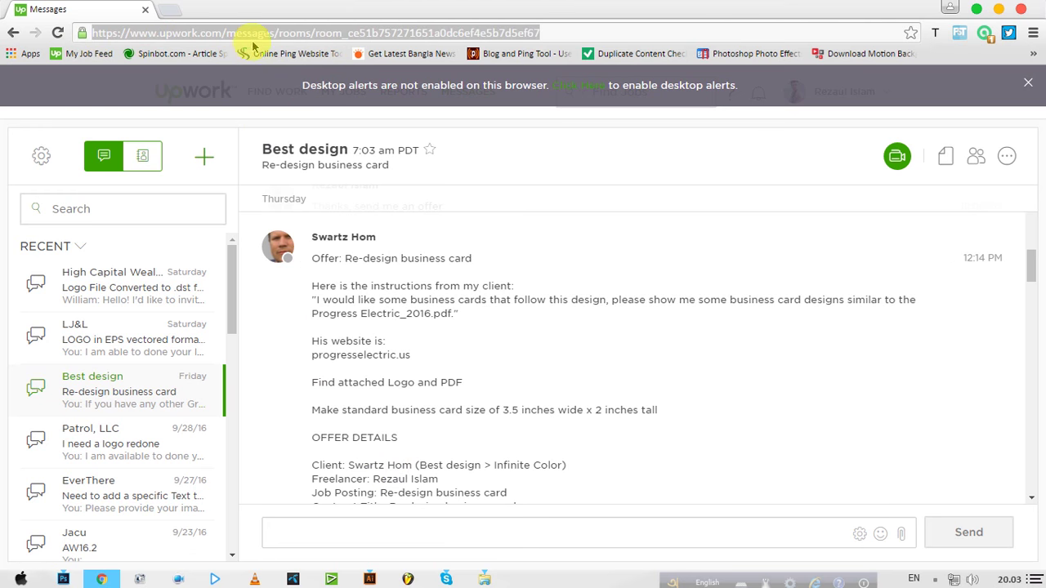
{"action": "type", "text": "“Quality work and friendly service since 1984”"}
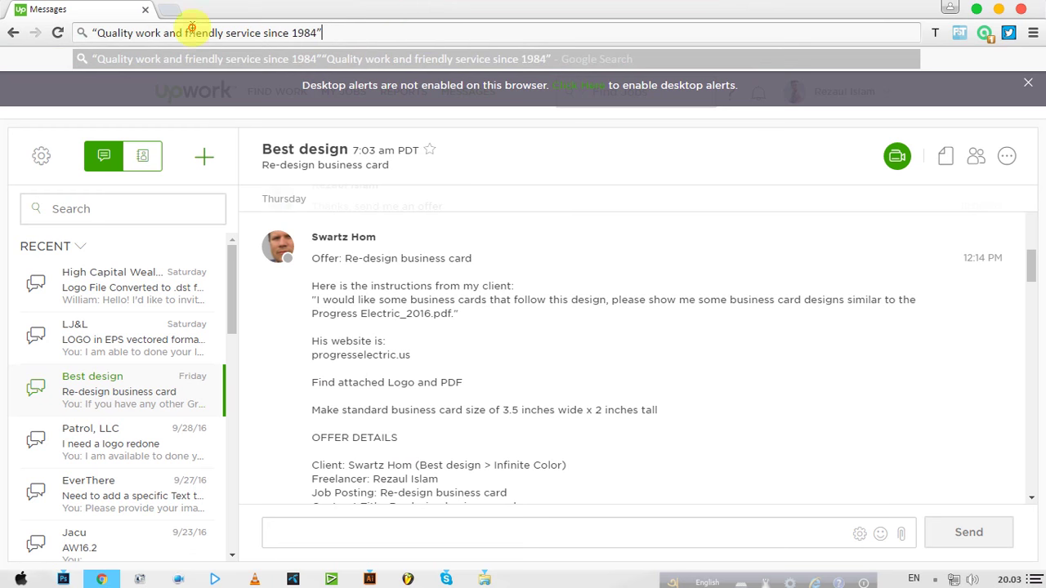
{"action": "key", "text": "ctrl+a"}
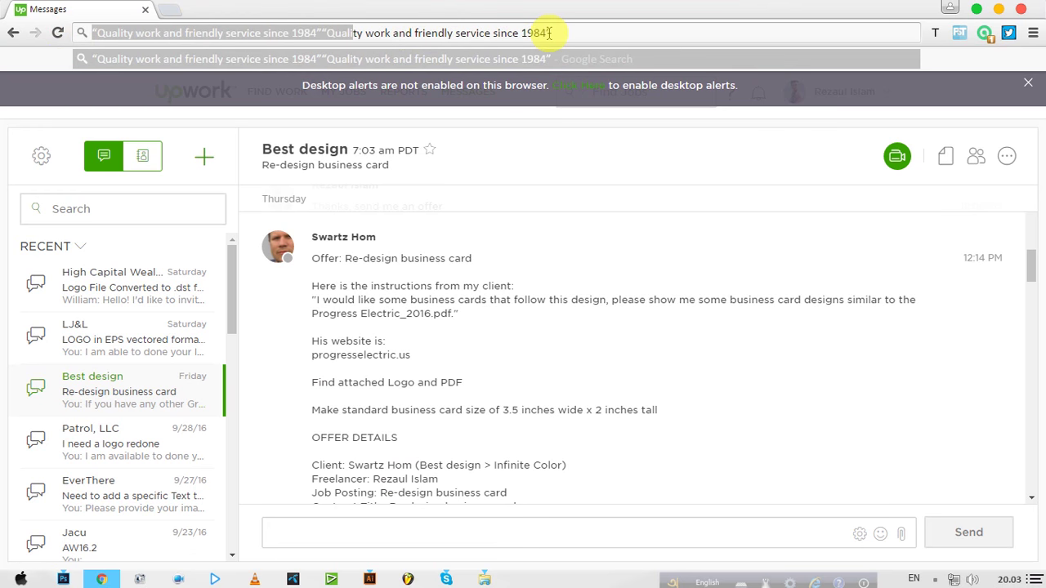
{"action": "type", "text": "“Quality work and friendly service since 1984”"}
{"action": "left_click_drag", "start_coordinate": [337, 32], "coordinate": [62, 32]}
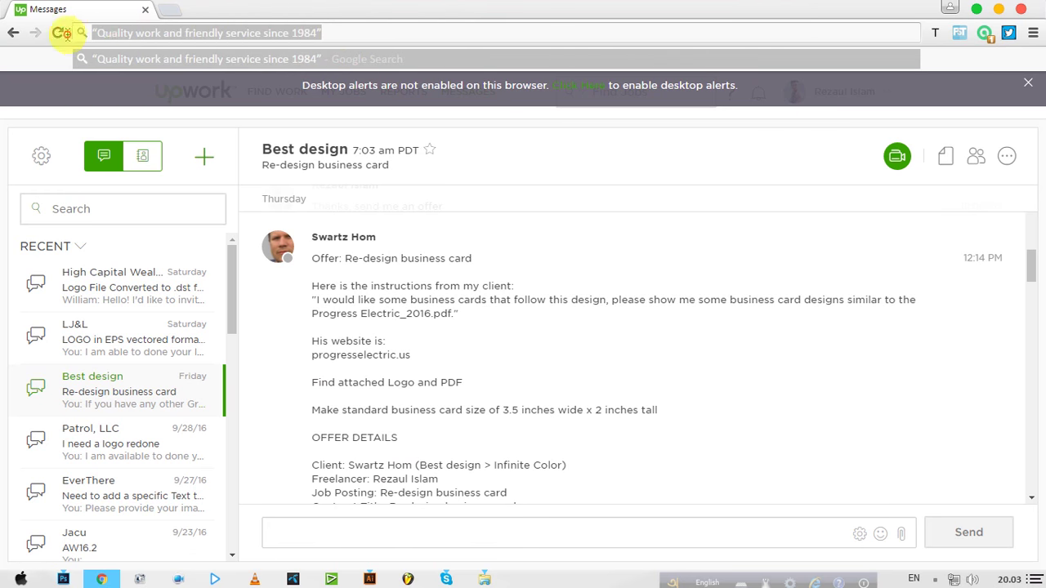
{"action": "right_click", "coordinate": [138, 31]}
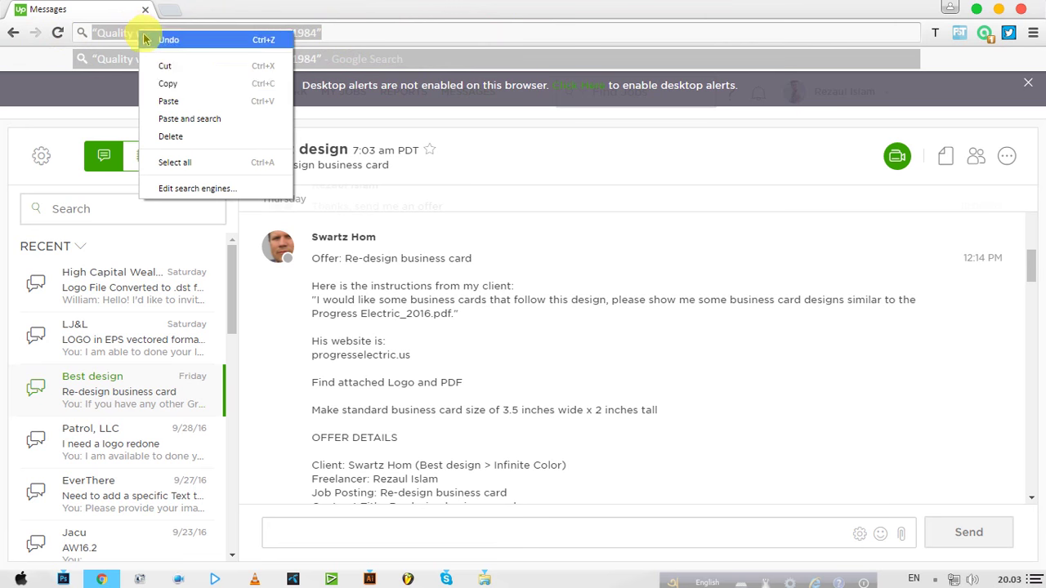
{"action": "left_click", "coordinate": [167, 80]}
{"action": "left_click", "coordinate": [370, 579]}
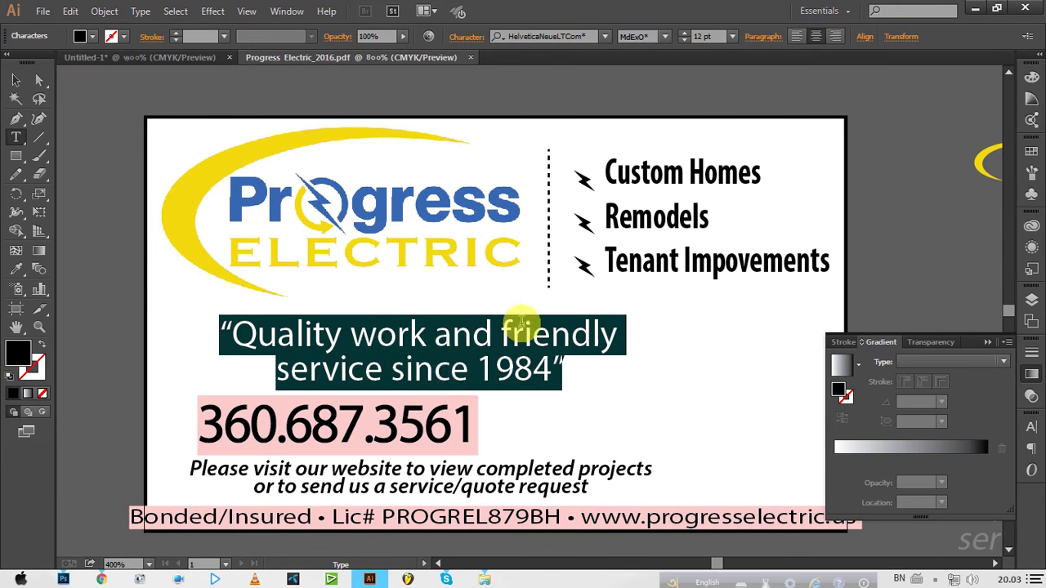
Paste the quote 'Quality work and friendly service since 1984' onto the card below the list.
{"action": "left_click", "coordinate": [184, 59]}
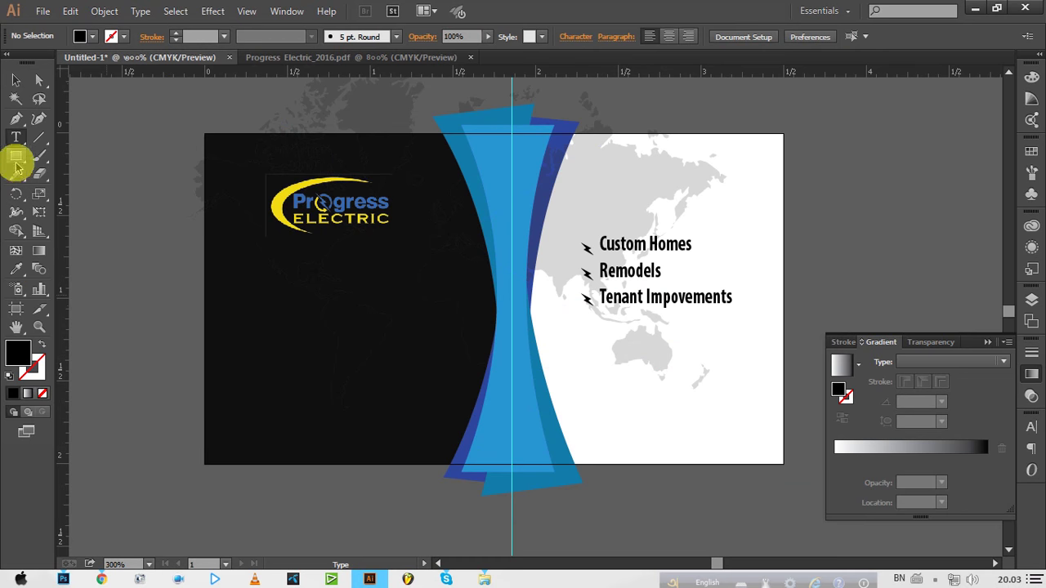
{"action": "left_click", "coordinate": [625, 429]}
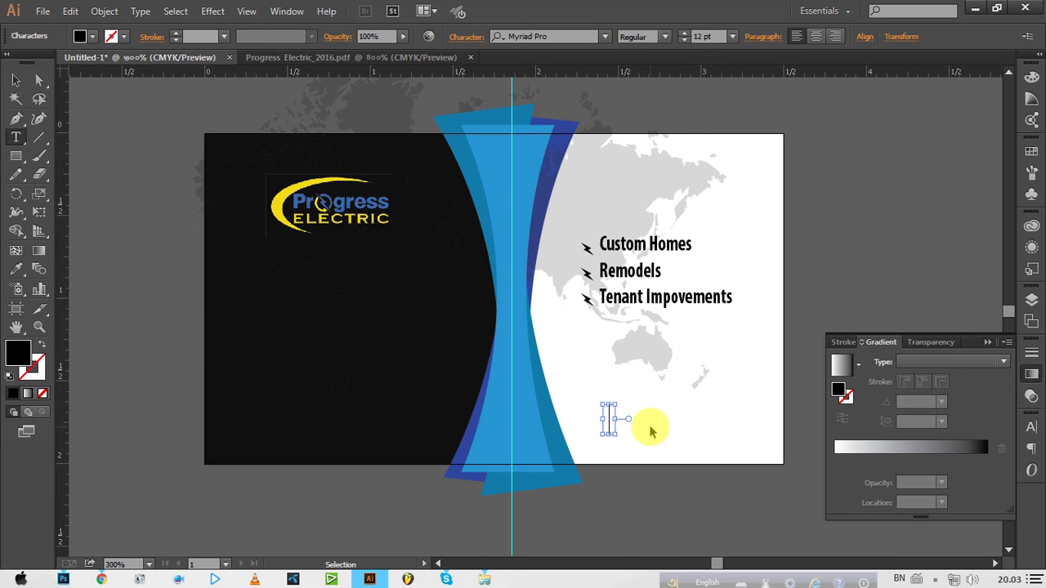
{"action": "key", "text": "ctrl+v"}
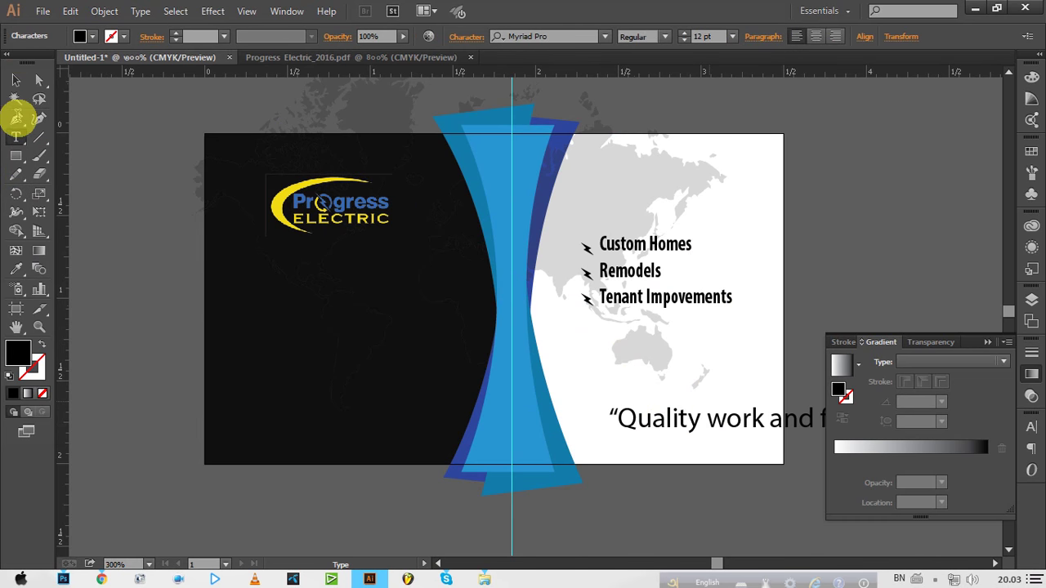
{"action": "left_click", "coordinate": [16, 79]}
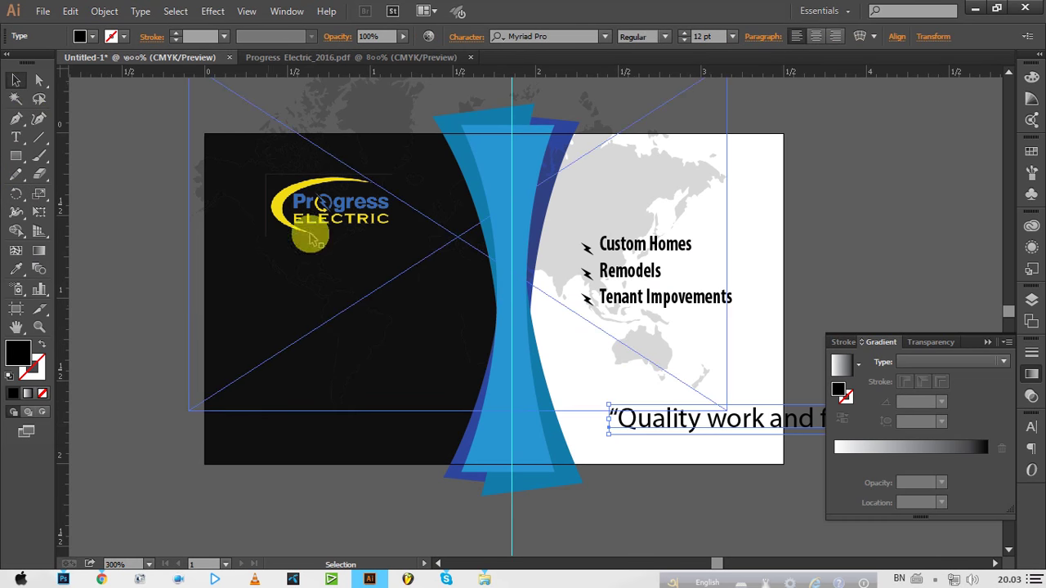
{"action": "left_click_drag", "start_coordinate": [709, 423], "coordinate": [411, 369]}
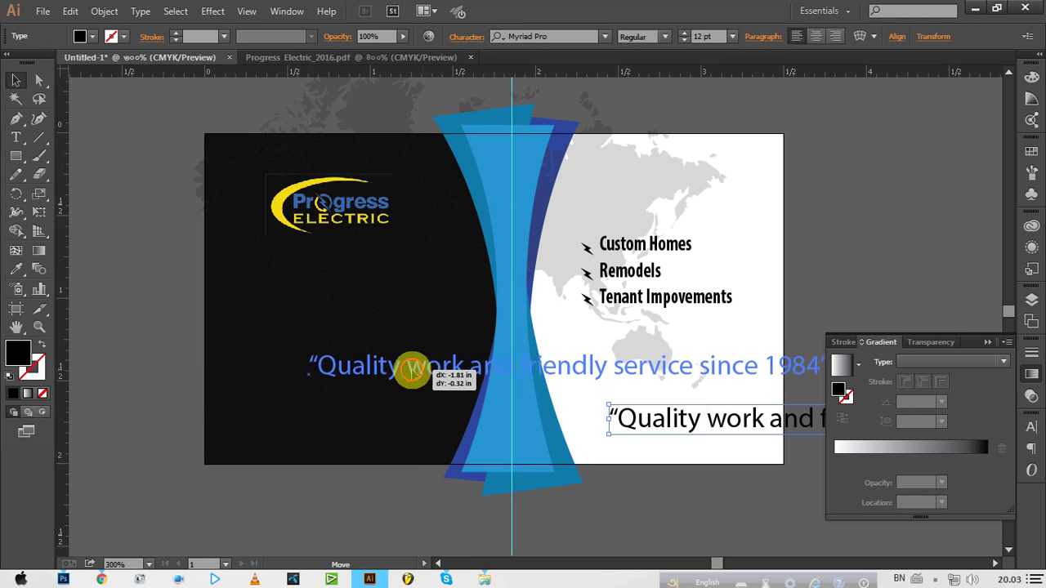
{"action": "left_click_drag", "start_coordinate": [411, 369], "coordinate": [529, 369]}
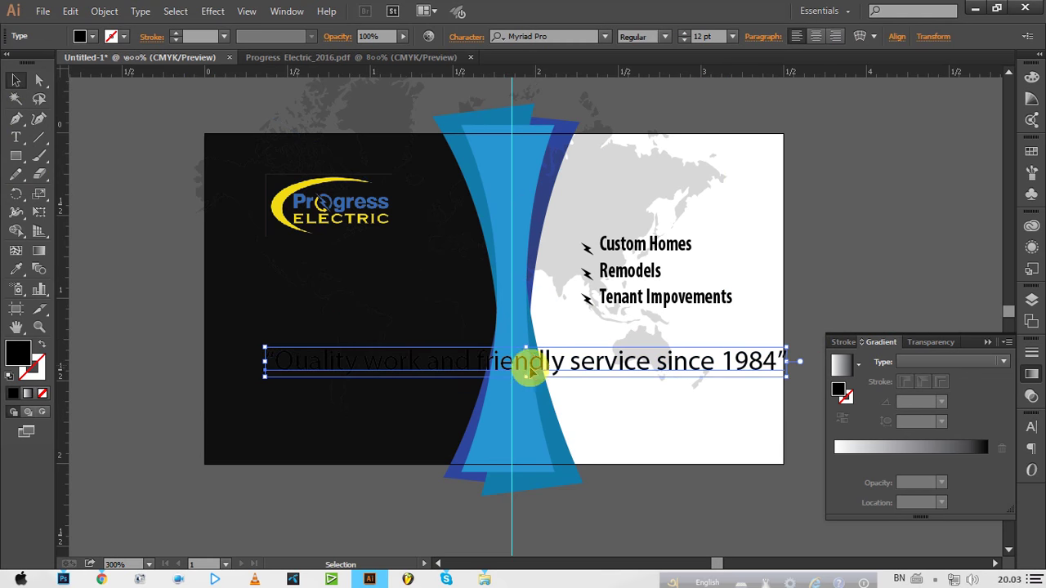
Break the quote into two lines before 'service' and centre-align them.
{"action": "left_click", "coordinate": [16, 138]}
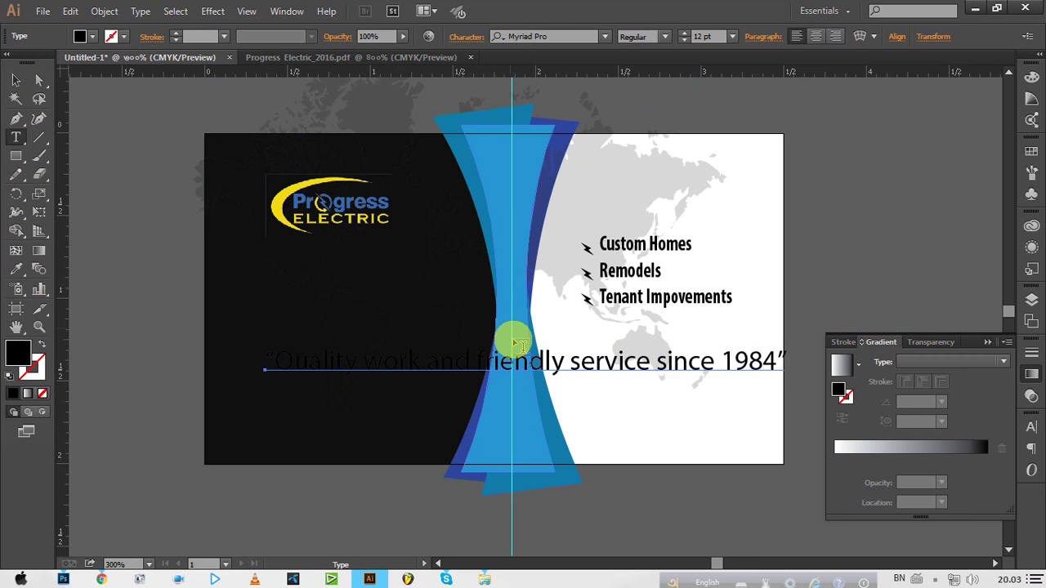
{"action": "left_click", "coordinate": [571, 361]}
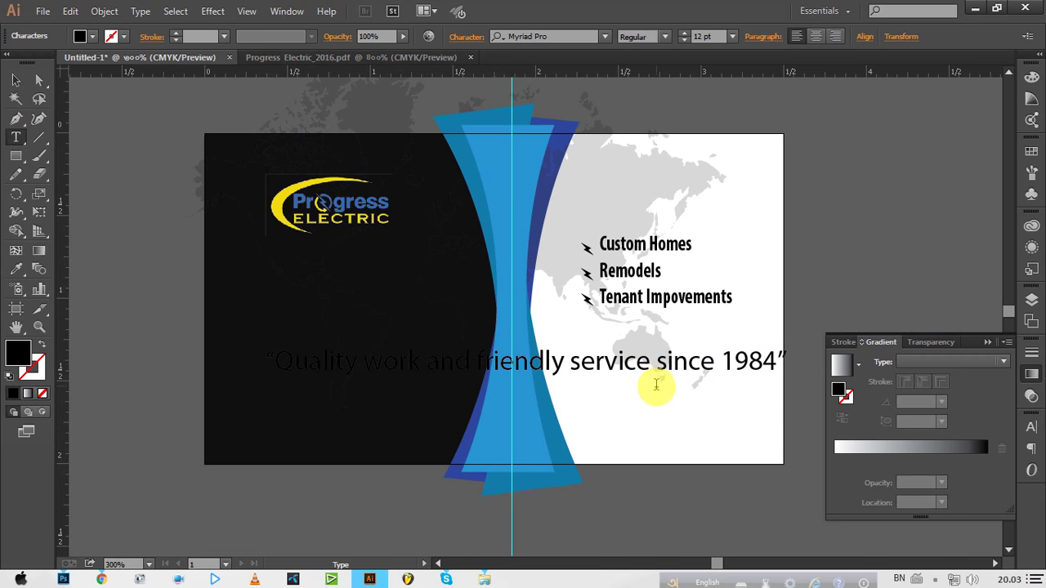
{"action": "key", "text": "Return"}
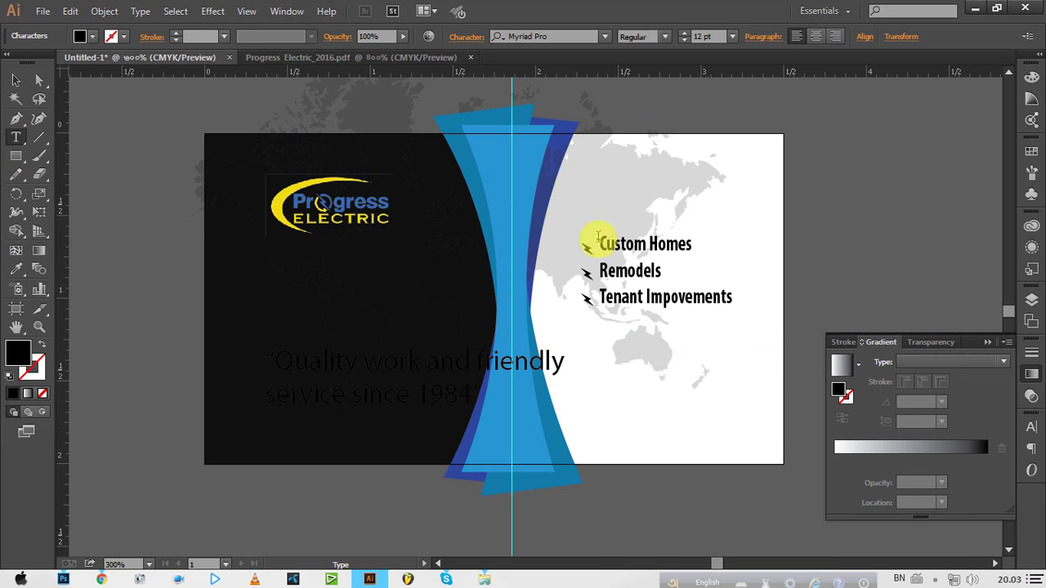
{"action": "left_click_drag", "start_coordinate": [568, 361], "coordinate": [209, 366]}
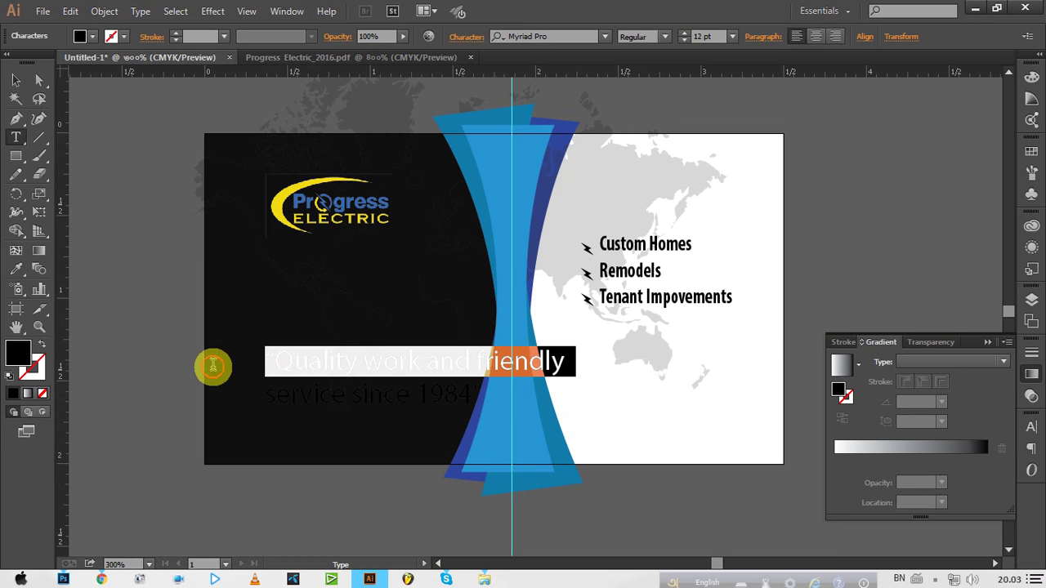
{"action": "mouse_move", "coordinate": [269, 394]}
{"action": "left_mouse_down"}
{"action": "mouse_move", "coordinate": [465, 394]}
{"action": "mouse_move", "coordinate": [266, 360]}
{"action": "left_mouse_up"}
{"action": "left_click", "coordinate": [500, 392]}
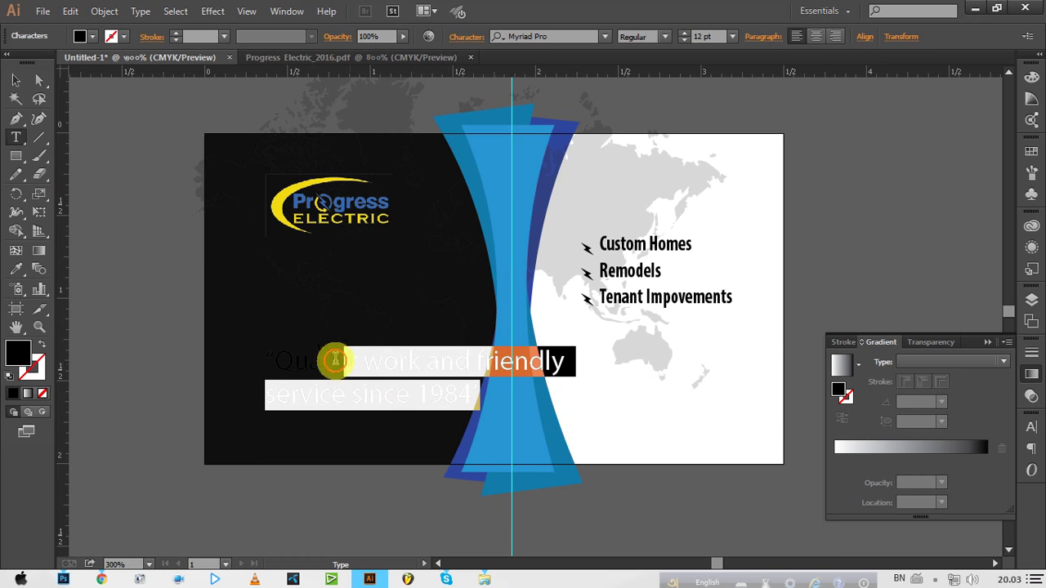
{"action": "left_click", "coordinate": [817, 36]}
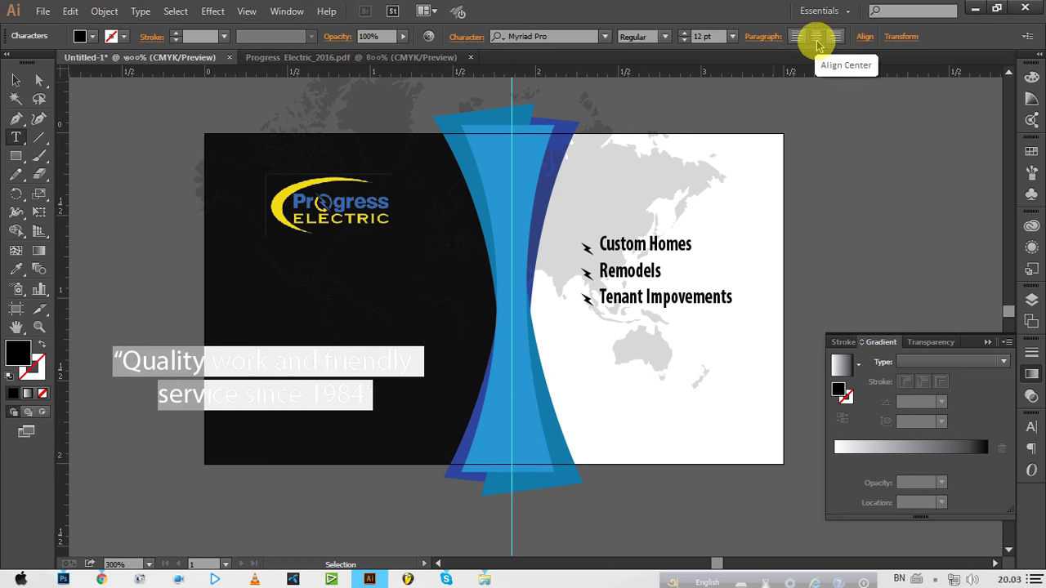
Scale the quote down and position it on the white side just below the services.
{"action": "left_click", "coordinate": [15, 79]}
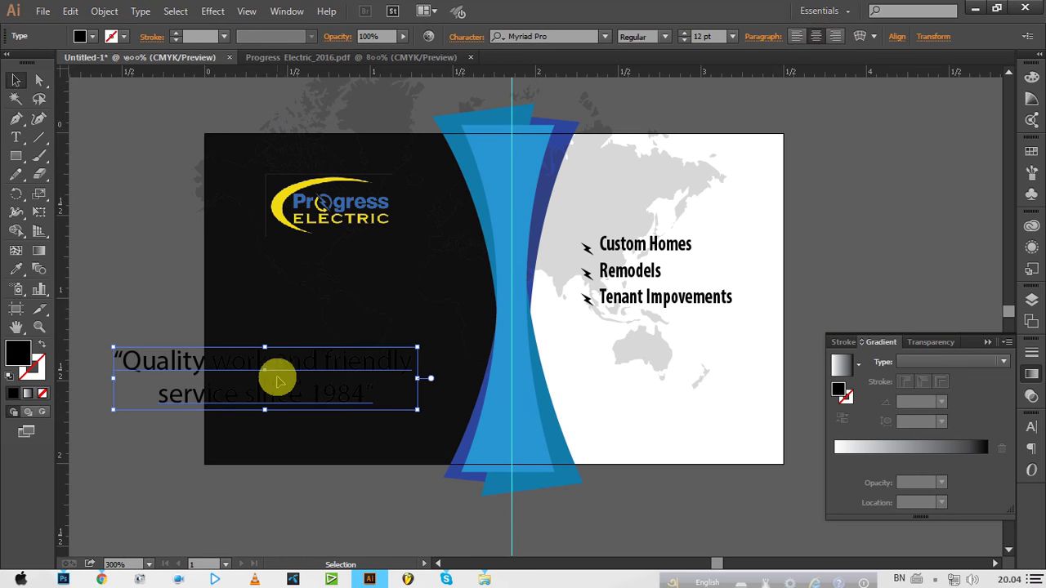
{"action": "left_click_drag", "start_coordinate": [286, 365], "coordinate": [649, 352]}
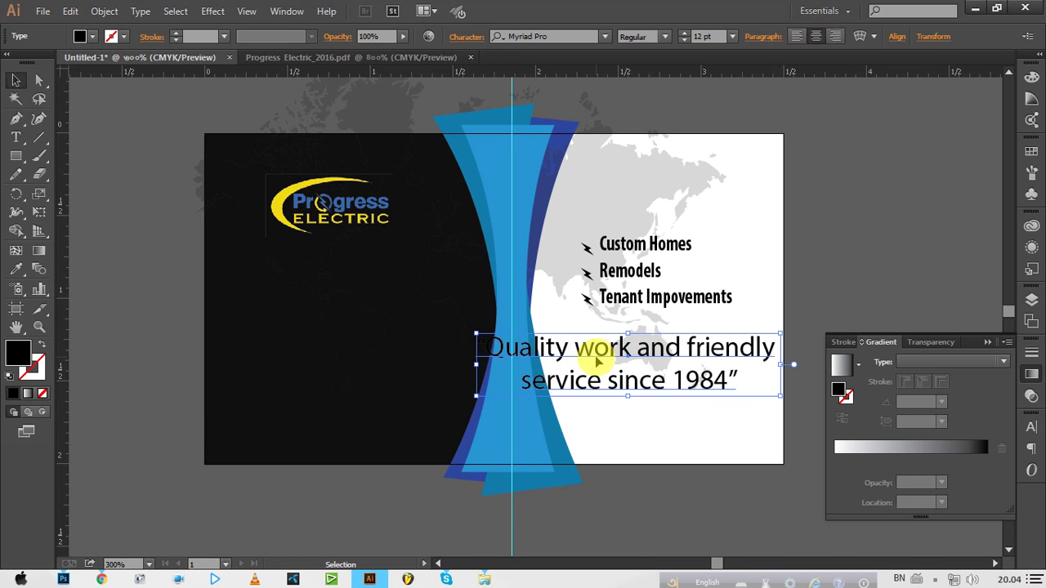
{"action": "mouse_move", "coordinate": [478, 334]}
{"action": "left_mouse_down"}
{"action": "mouse_move", "coordinate": [561, 351]}
{"action": "mouse_move", "coordinate": [536, 350]}
{"action": "left_mouse_up"}
{"action": "left_click_drag", "start_coordinate": [648, 350], "coordinate": [666, 338]}
{"action": "left_click", "coordinate": [770, 290]}
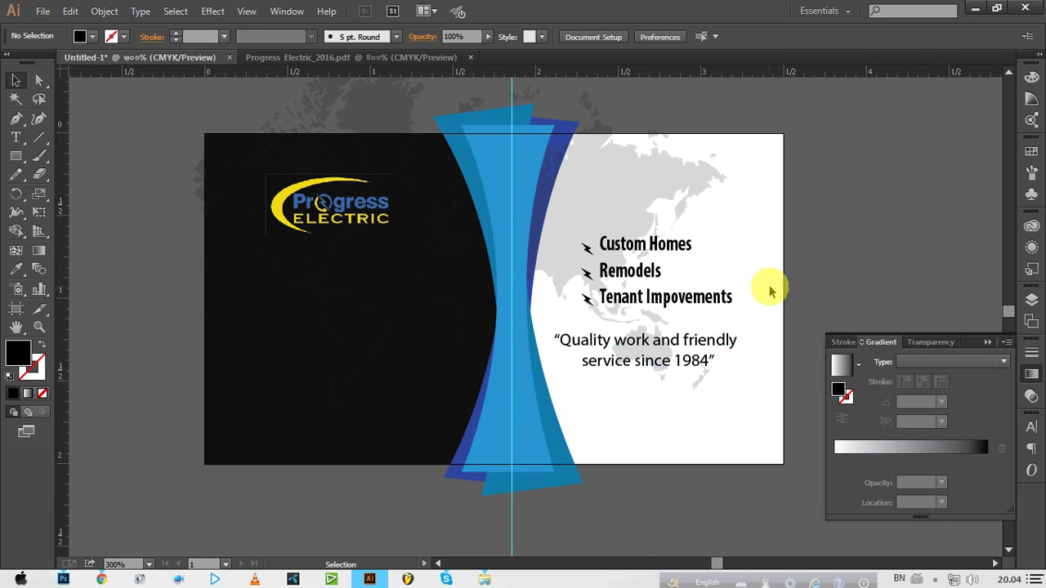
Select and copy the phone number from the Progress Electric_2016.pdf reference.
{"action": "left_click", "coordinate": [308, 59]}
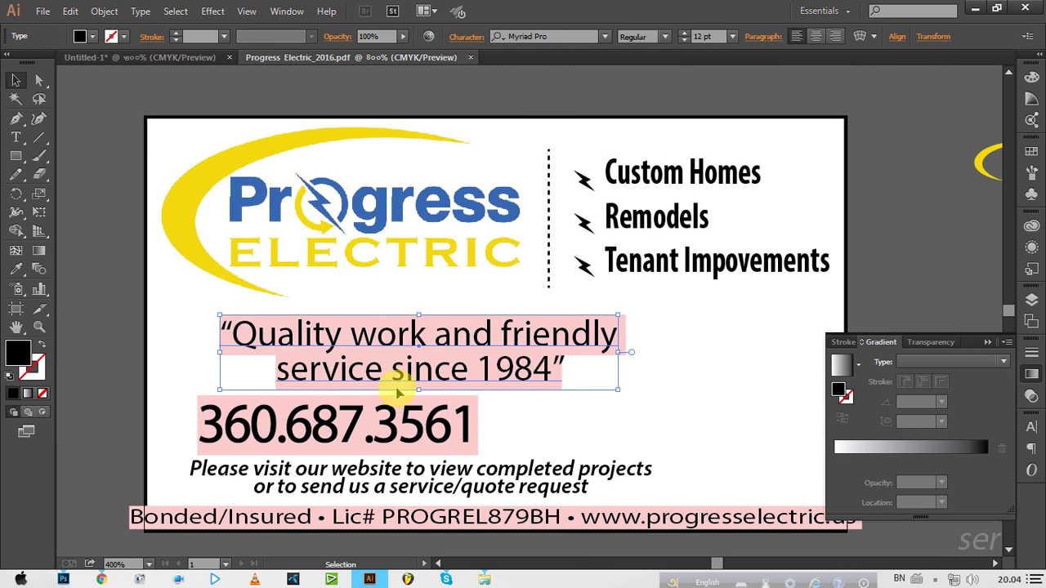
{"action": "double_click", "coordinate": [384, 421]}
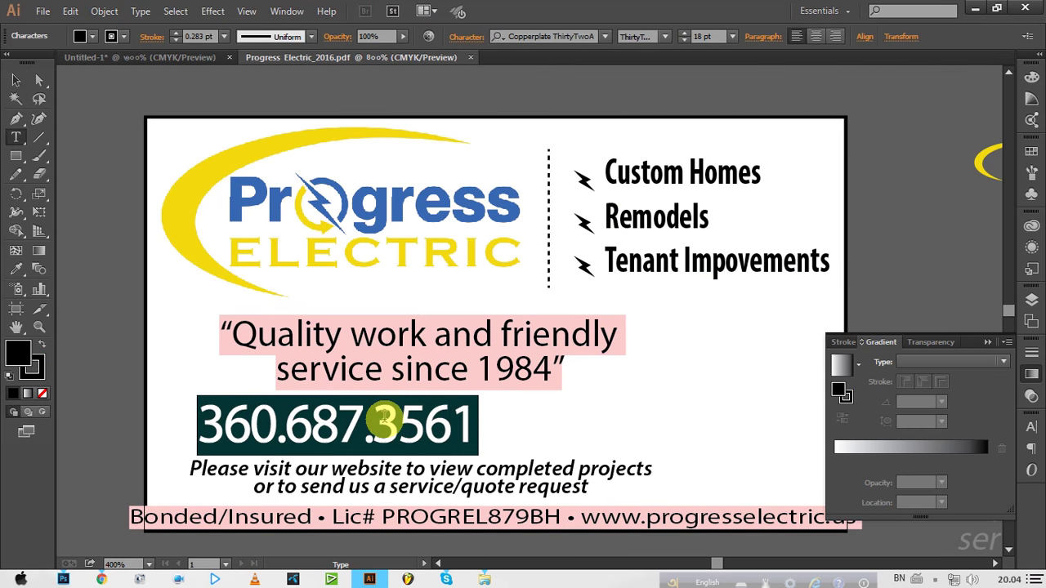
{"action": "left_click", "coordinate": [397, 418]}
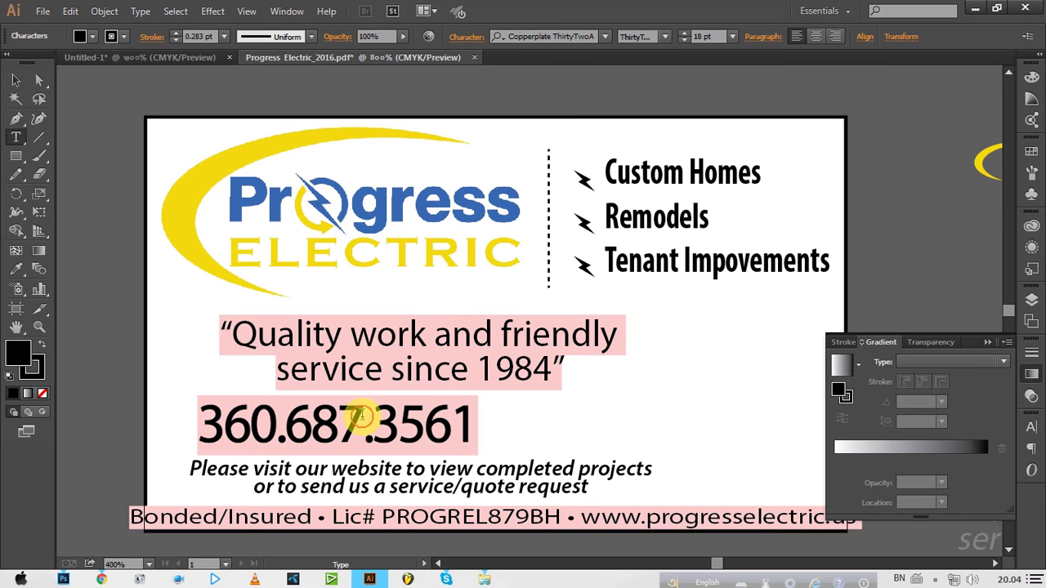
{"action": "double_click", "coordinate": [360, 417]}
{"action": "key", "text": "ctrl+c"}
{"action": "left_click", "coordinate": [175, 521]}
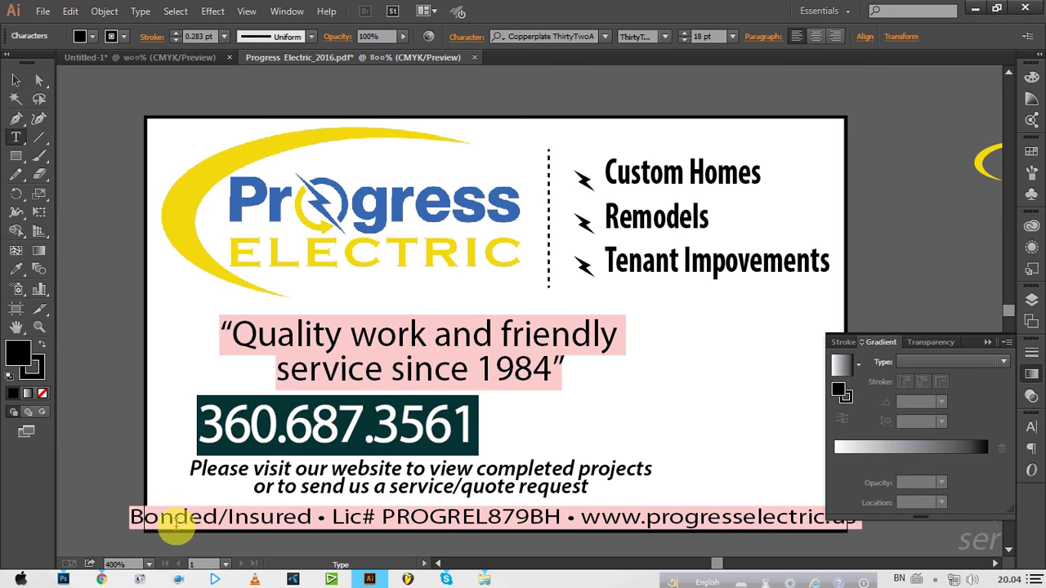
{"action": "left_click", "coordinate": [113, 579]}
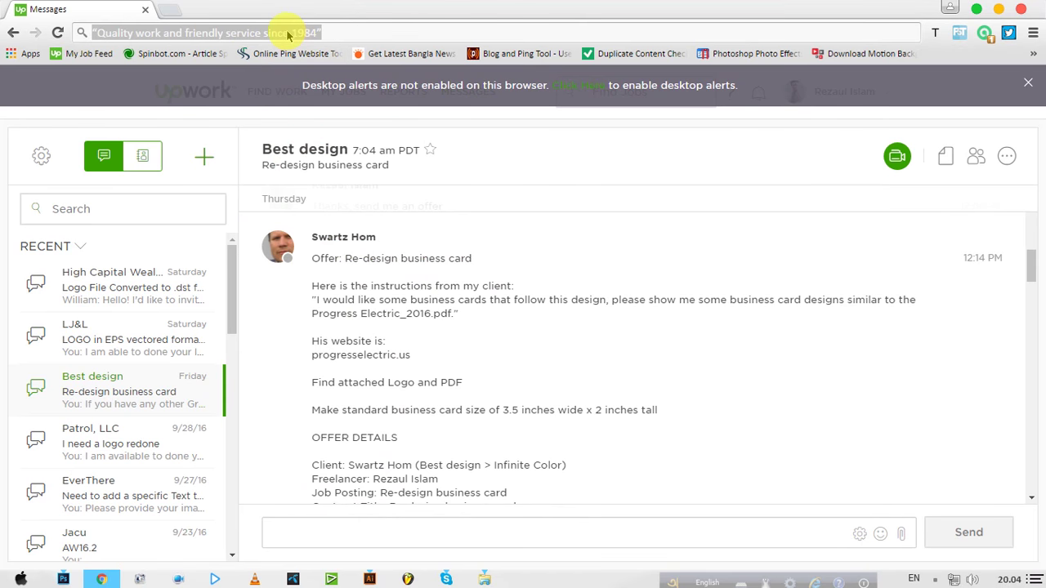
Paste the phone number into Chrome's address bar and recopy it as plain text.
{"action": "key", "text": "ctrl+v"}
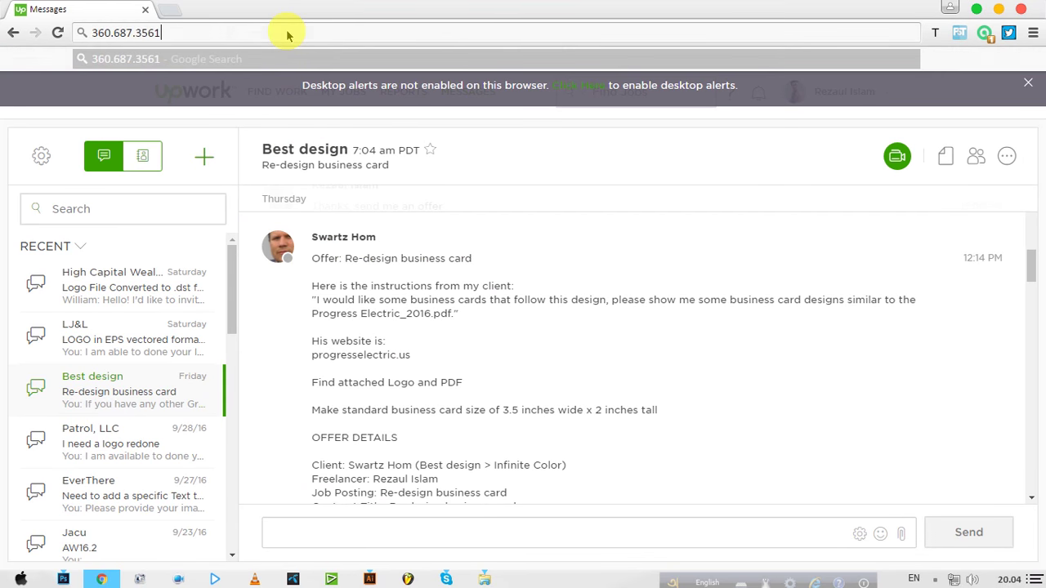
{"action": "left_click_drag", "start_coordinate": [312, 30], "coordinate": [84, 45]}
{"action": "right_click", "coordinate": [114, 30]}
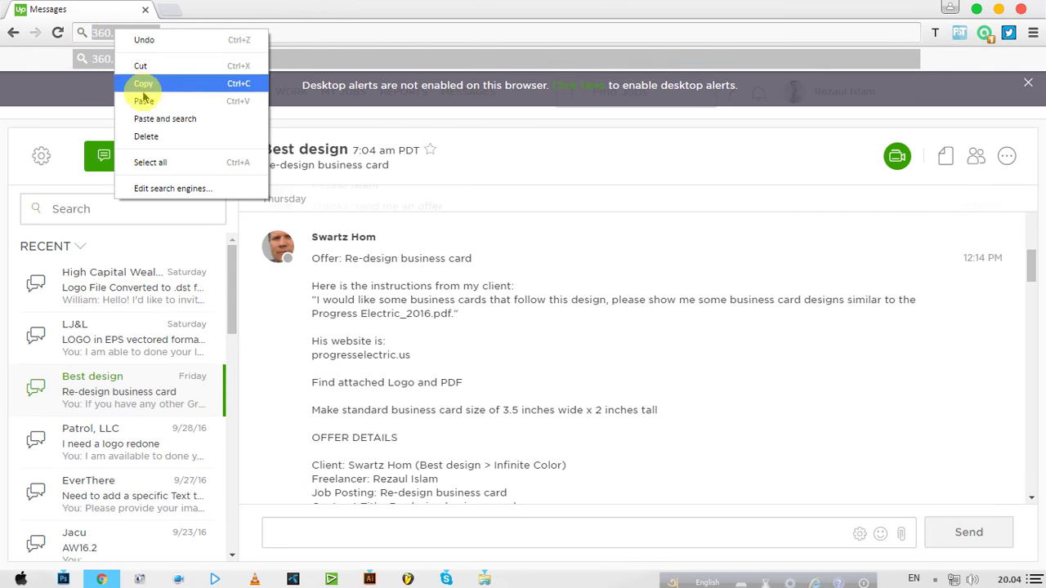
{"action": "left_click", "coordinate": [149, 82]}
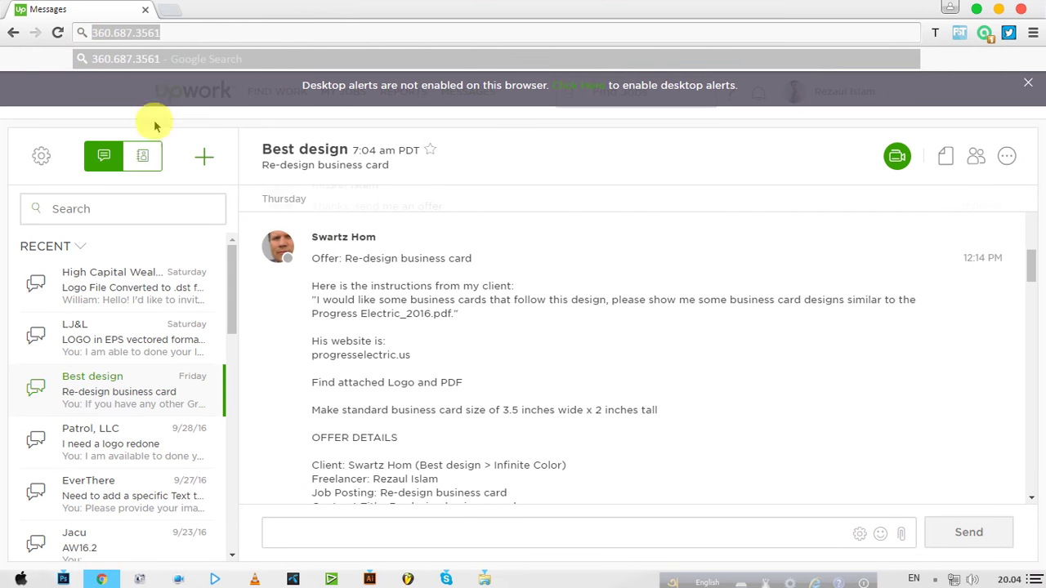
{"action": "left_click", "coordinate": [369, 576]}
Paste the phone number onto the card's dark left side and fill it white.
{"action": "left_click", "coordinate": [197, 59]}
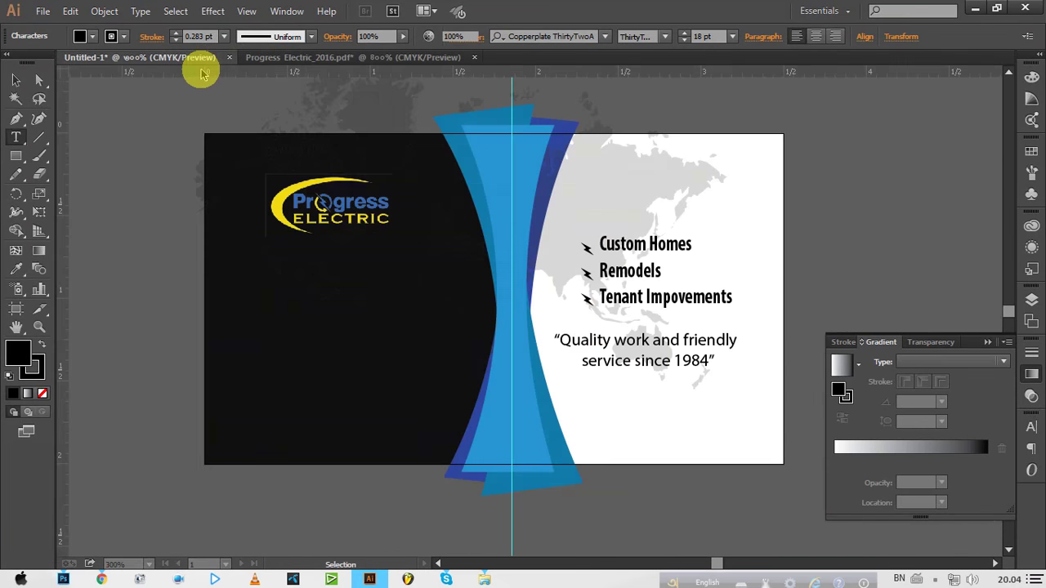
{"action": "key", "text": "t"}
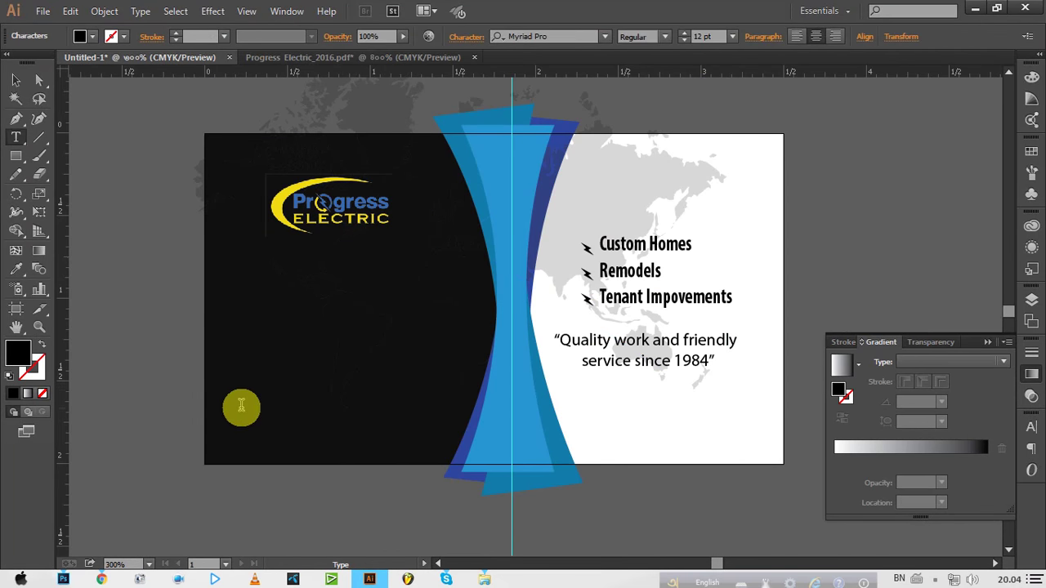
{"action": "key", "text": "ctrl+v"}
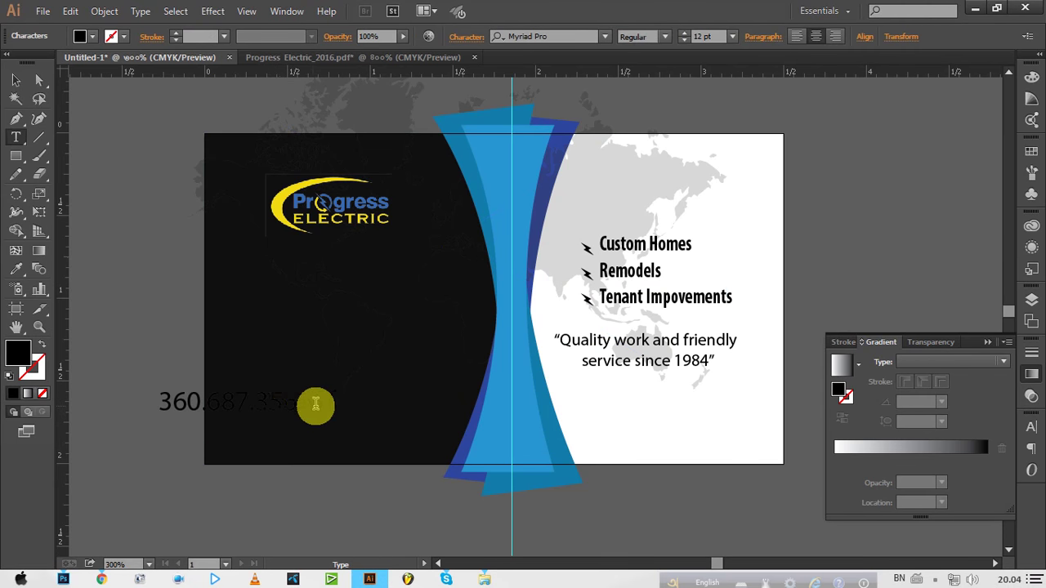
{"action": "left_click_drag", "start_coordinate": [338, 414], "coordinate": [18, 409]}
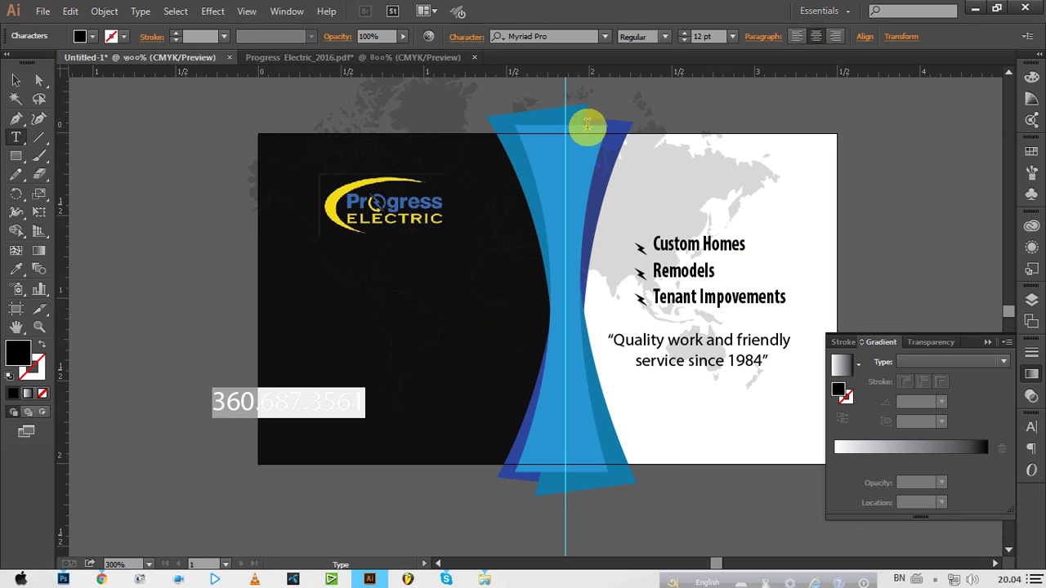
{"action": "left_click", "coordinate": [79, 38]}
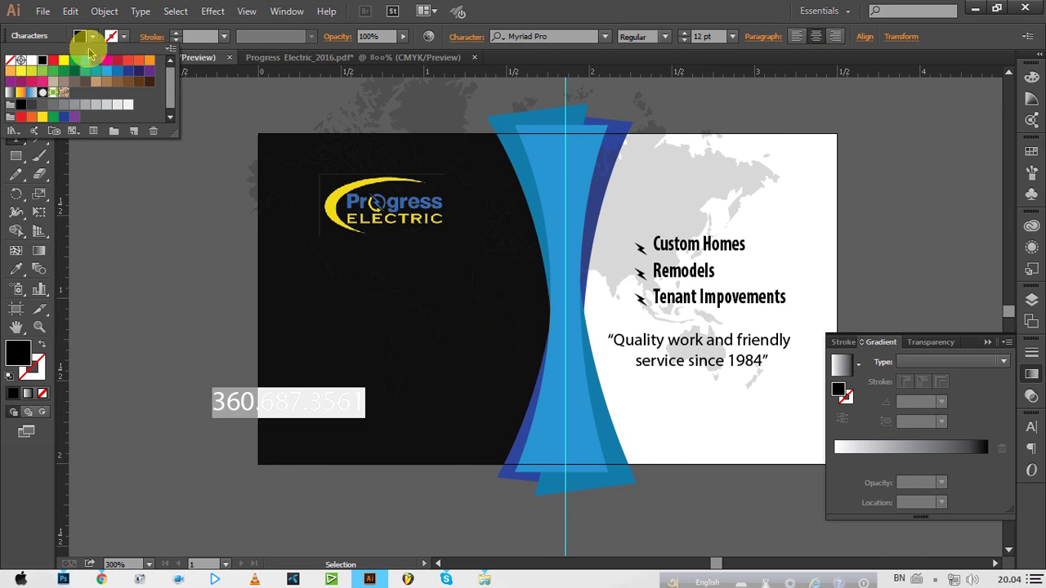
{"action": "left_click", "coordinate": [31, 60]}
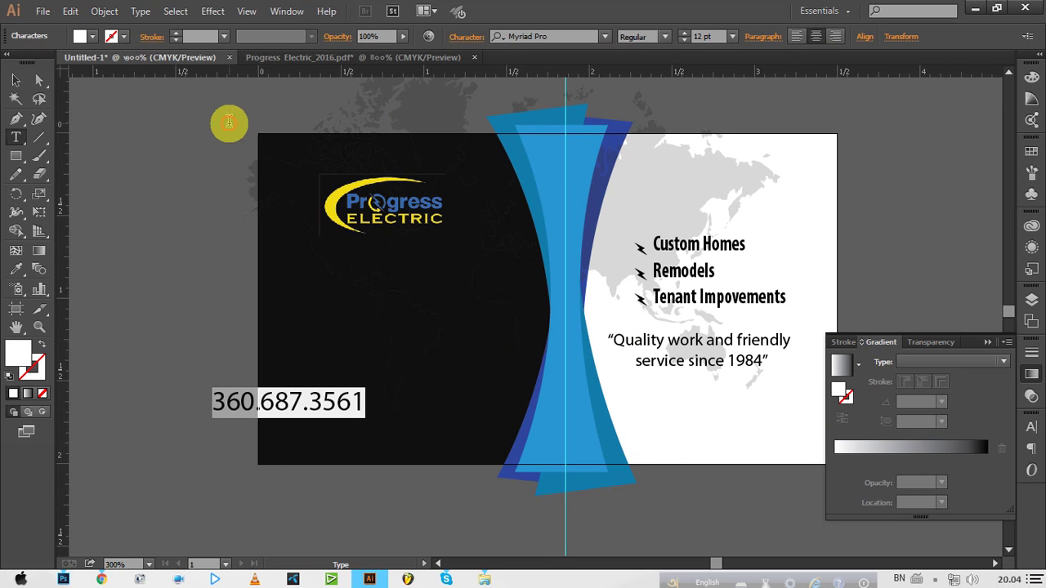
Enlarge the phone number to about 15.49 pt and place it below the logo.
{"action": "left_click", "coordinate": [17, 80]}
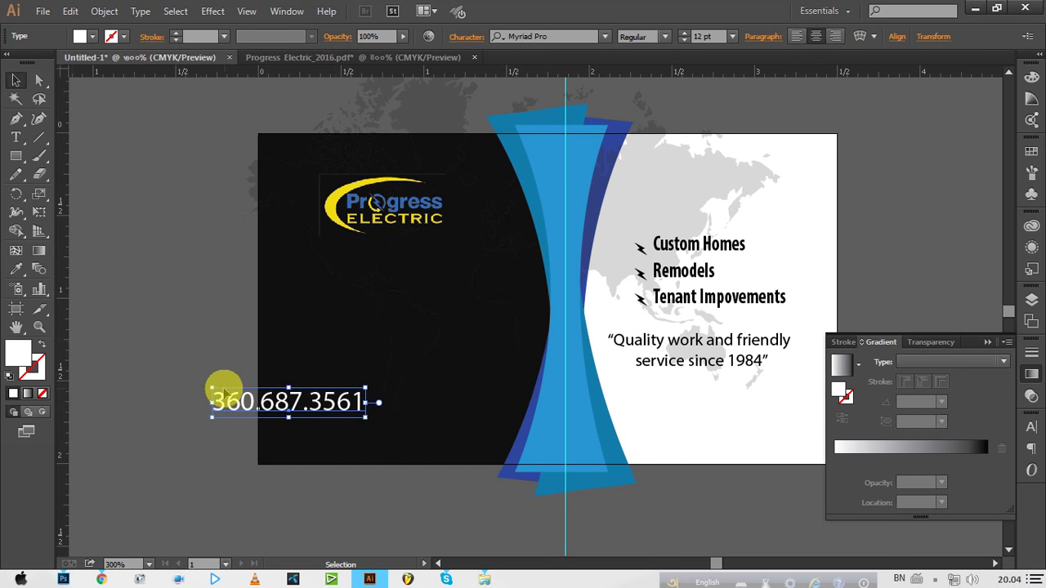
{"action": "left_click_drag", "start_coordinate": [211, 389], "coordinate": [190, 384]}
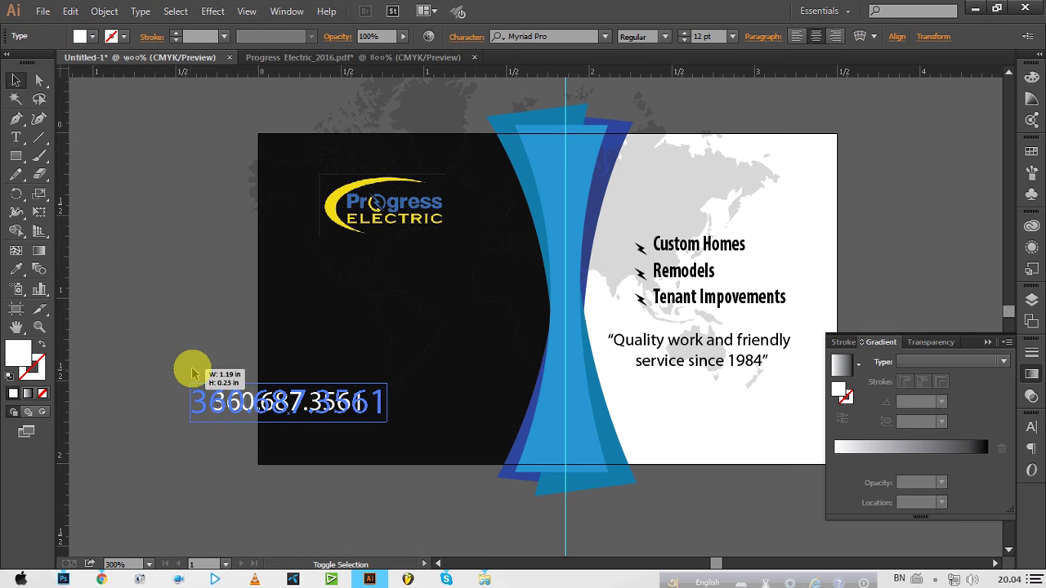
{"action": "mouse_move", "coordinate": [322, 402]}
{"action": "left_mouse_down"}
{"action": "mouse_move", "coordinate": [408, 406]}
{"action": "mouse_move", "coordinate": [404, 394]}
{"action": "left_mouse_up"}
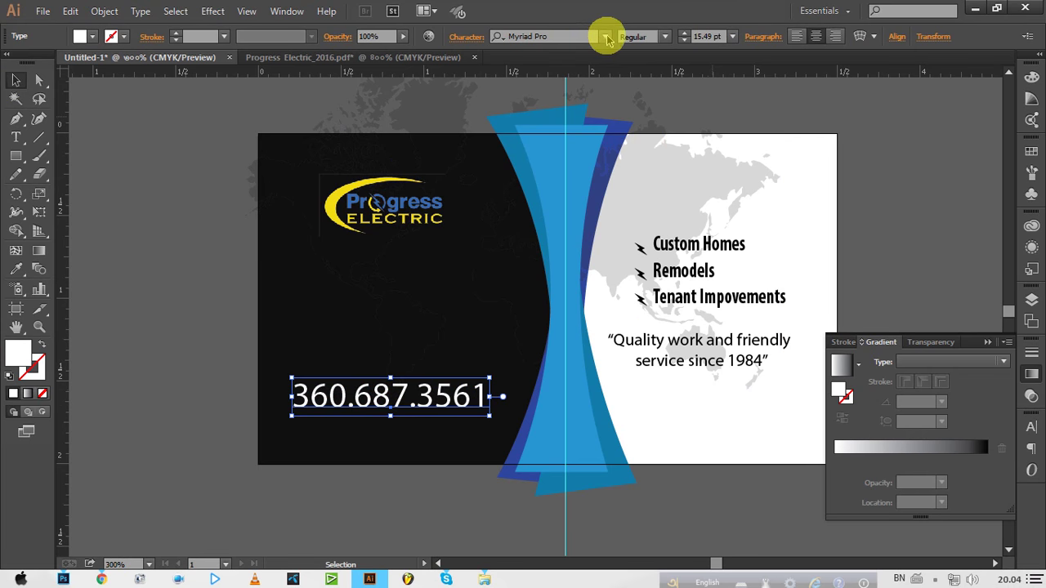
{"action": "left_click", "coordinate": [38, 79]}
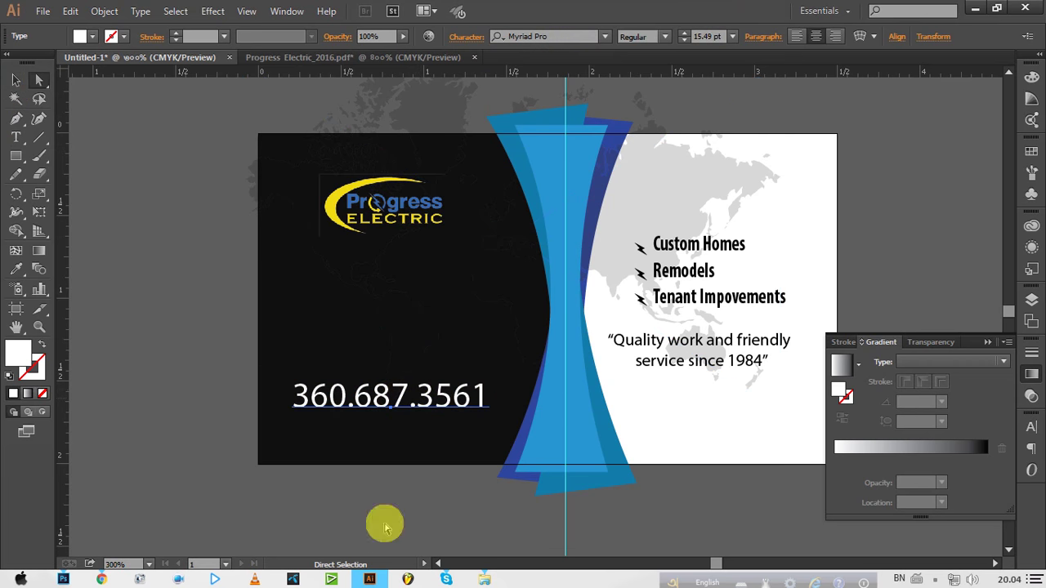
{"action": "left_click", "coordinate": [139, 420]}
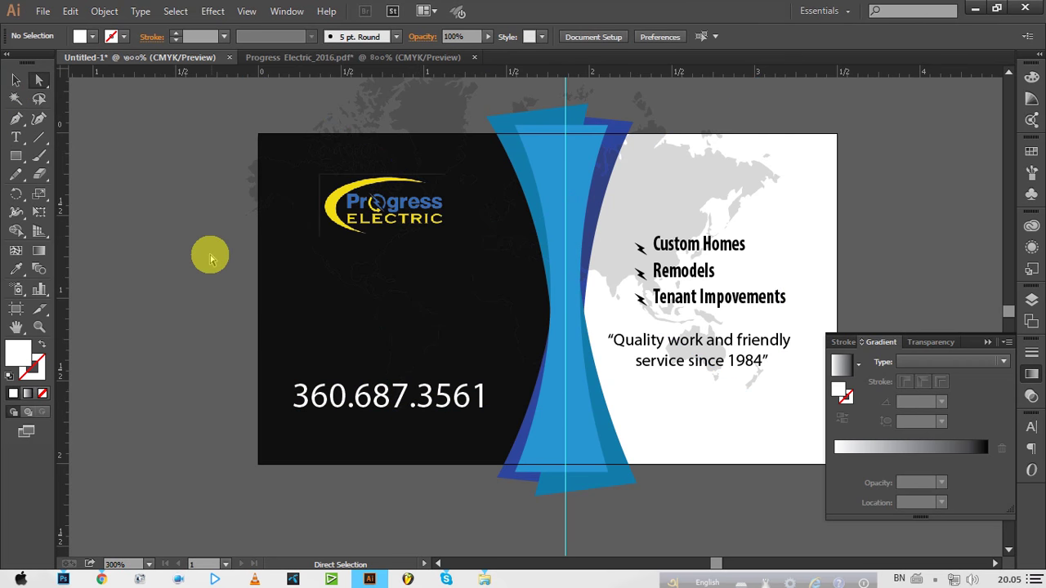
Select and copy the two-line 'Please visit' website invitation from the reference PDF.
{"action": "left_click", "coordinate": [311, 57]}
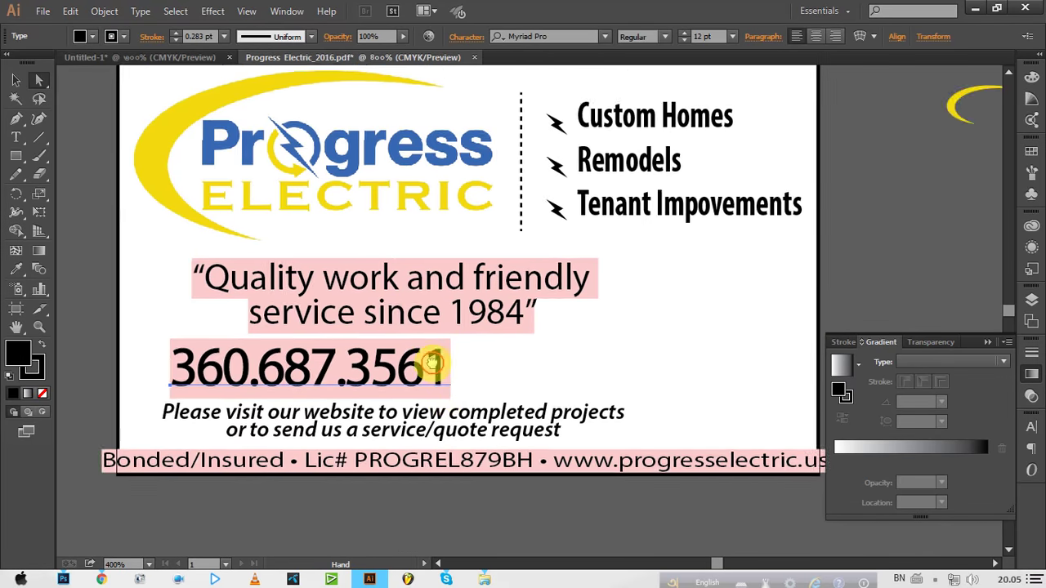
{"action": "left_click_drag", "start_coordinate": [478, 414], "coordinate": [418, 281]}
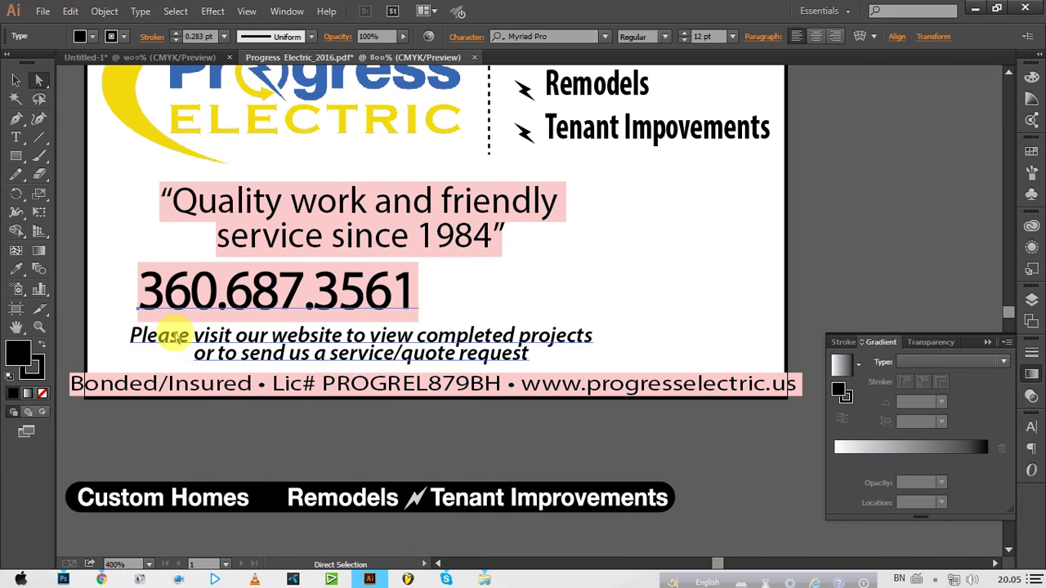
{"action": "triple_click", "coordinate": [175, 336]}
{"action": "left_click", "coordinate": [490, 351]}
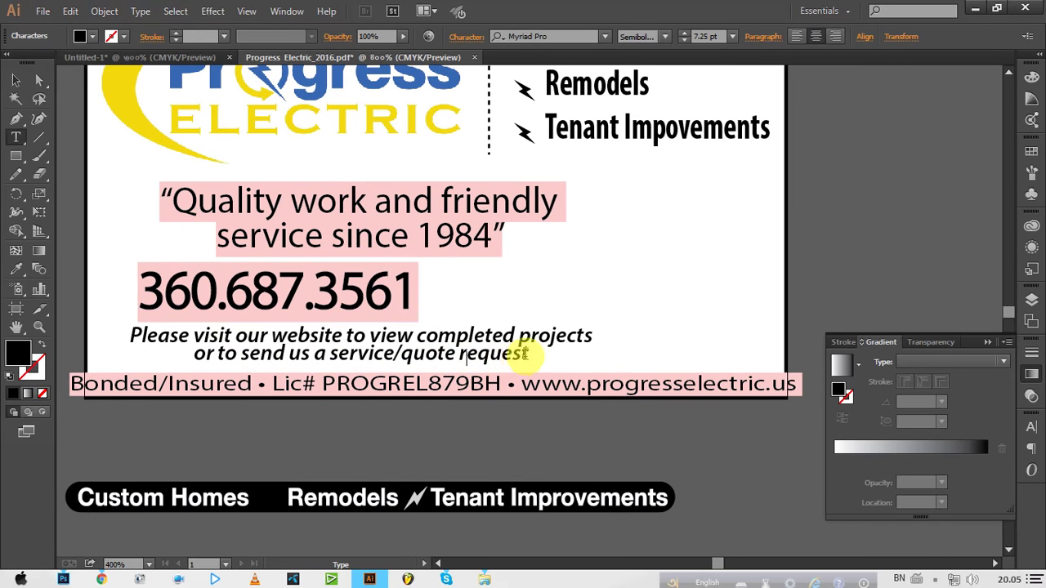
{"action": "left_click_drag", "start_coordinate": [536, 353], "coordinate": [171, 307]}
{"action": "right_click", "coordinate": [271, 341]}
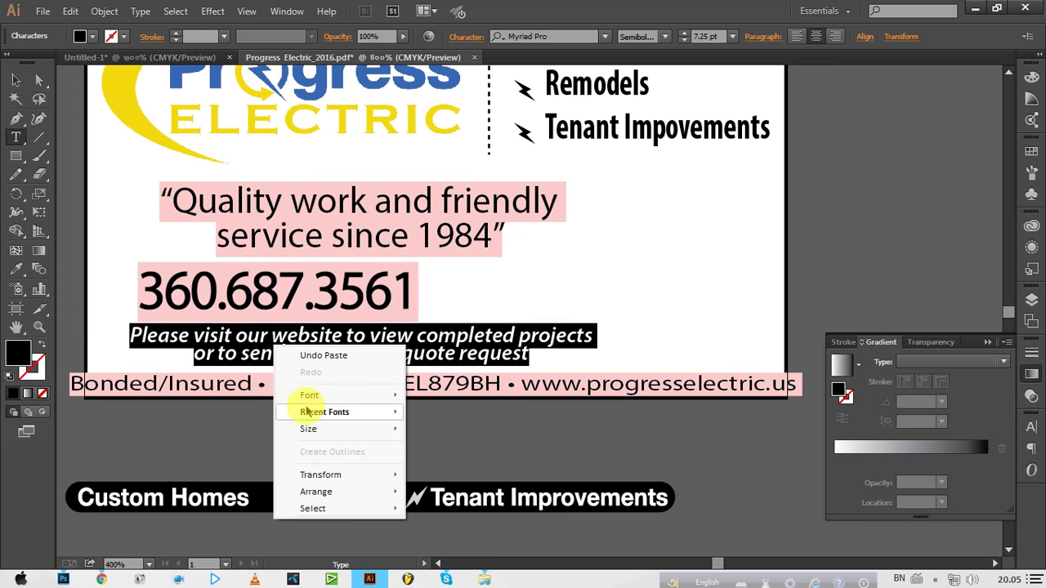
{"action": "left_click", "coordinate": [221, 347]}
{"action": "triple_click", "coordinate": [221, 350]}
{"action": "left_click", "coordinate": [551, 363]}
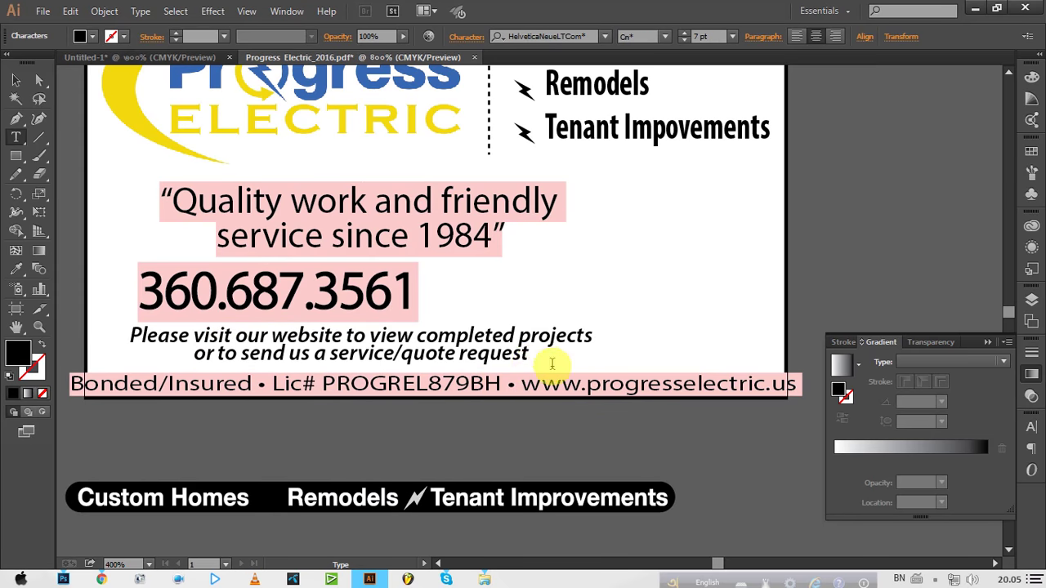
{"action": "left_click_drag", "start_coordinate": [528, 357], "coordinate": [74, 315]}
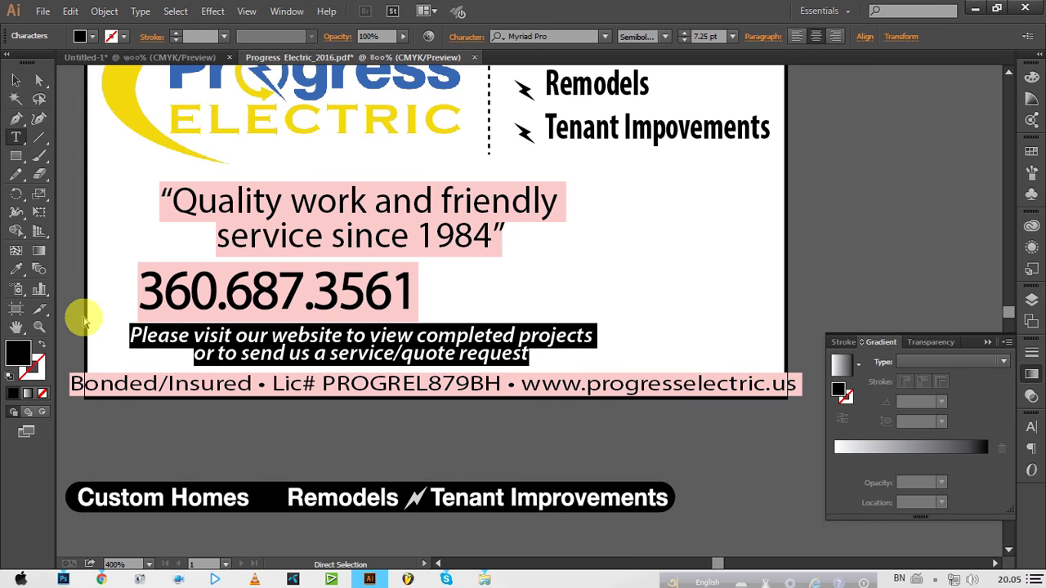
Paste the invitation onto the card's white side and reduce it to 5 pt.
{"action": "left_click", "coordinate": [163, 57]}
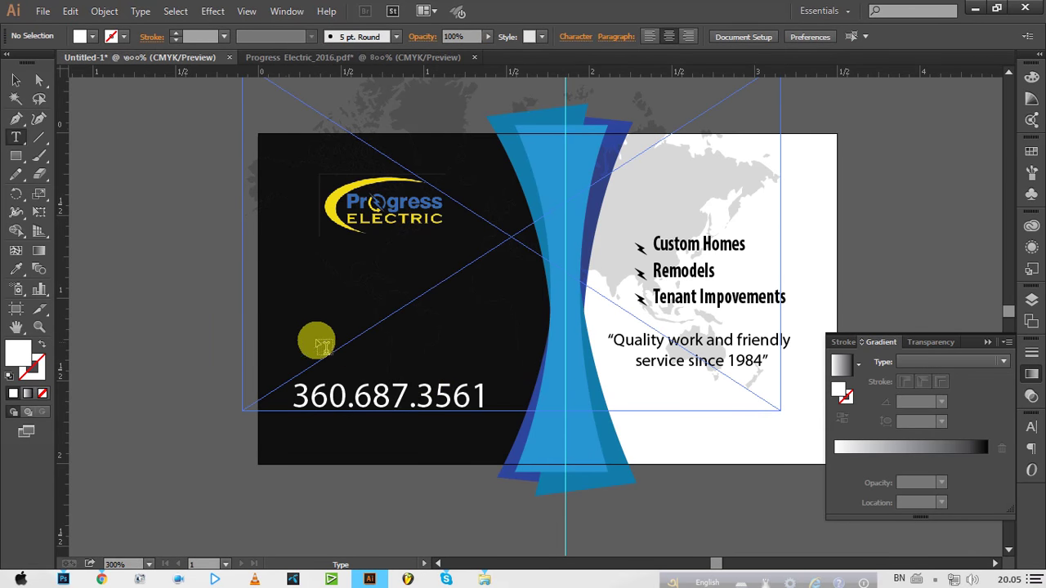
{"action": "left_click", "coordinate": [630, 422]}
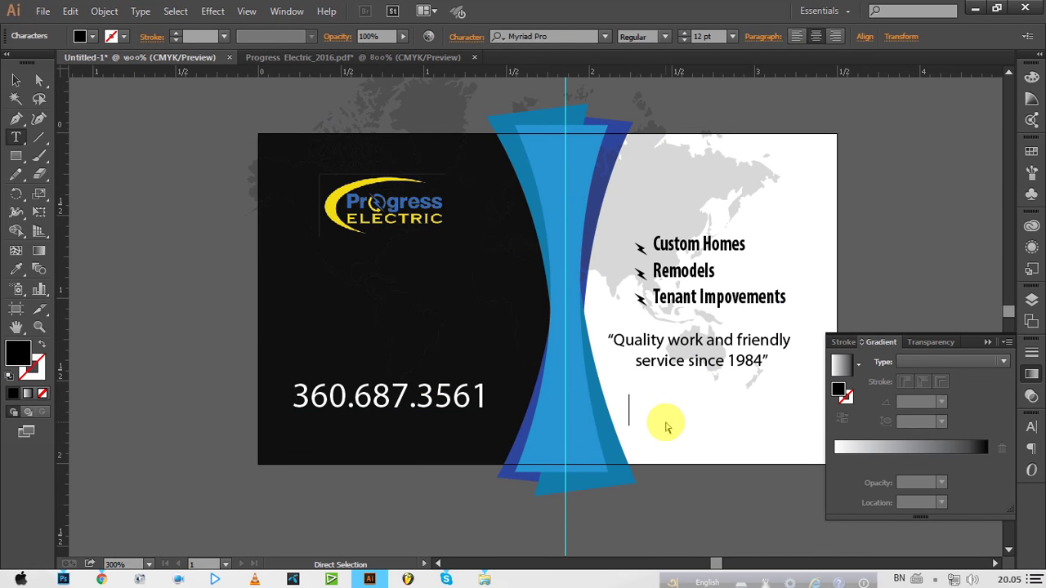
{"action": "key", "text": "ctrl+v"}
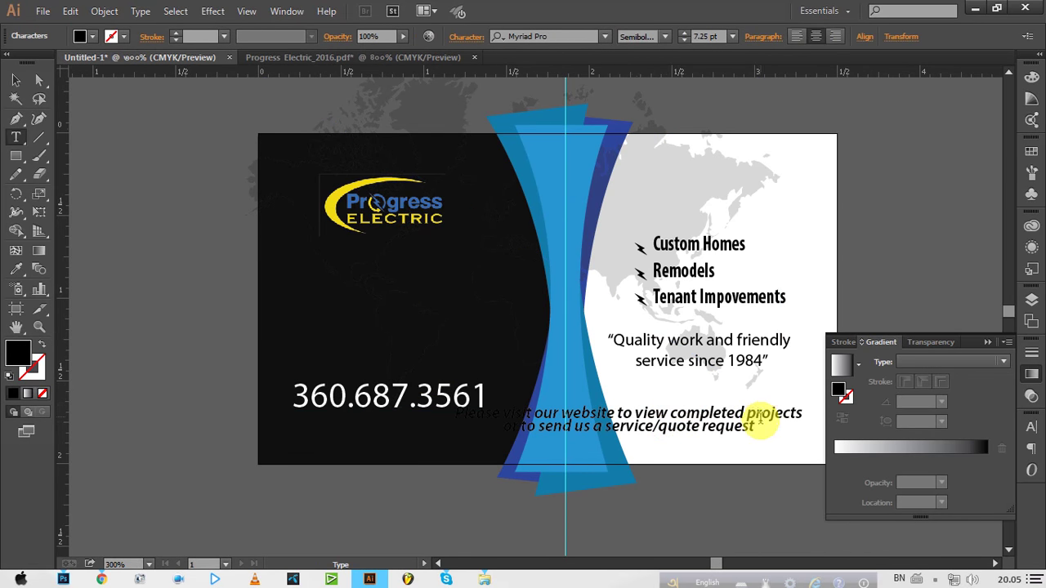
{"action": "mouse_move", "coordinate": [753, 424]}
{"action": "left_mouse_down"}
{"action": "mouse_move", "coordinate": [383, 421]}
{"action": "mouse_move", "coordinate": [275, 404]}
{"action": "left_mouse_up"}
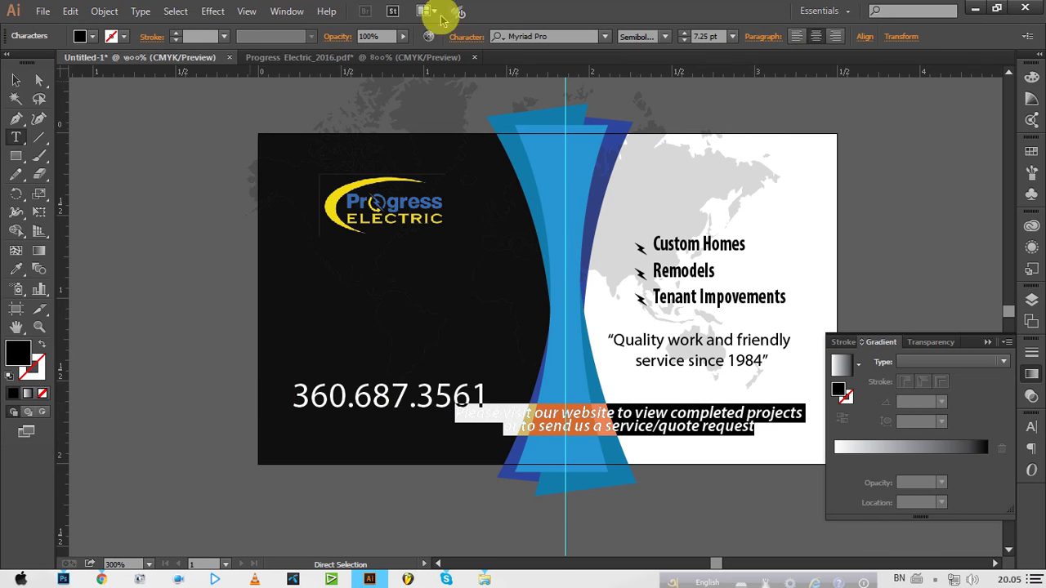
{"action": "left_click", "coordinate": [685, 41]}
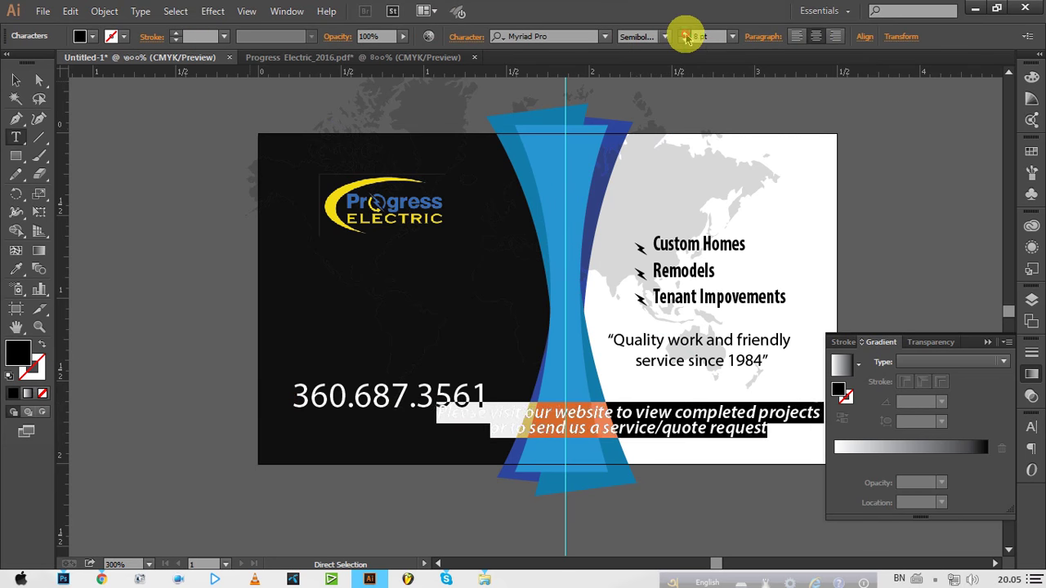
{"action": "left_click", "coordinate": [685, 41]}
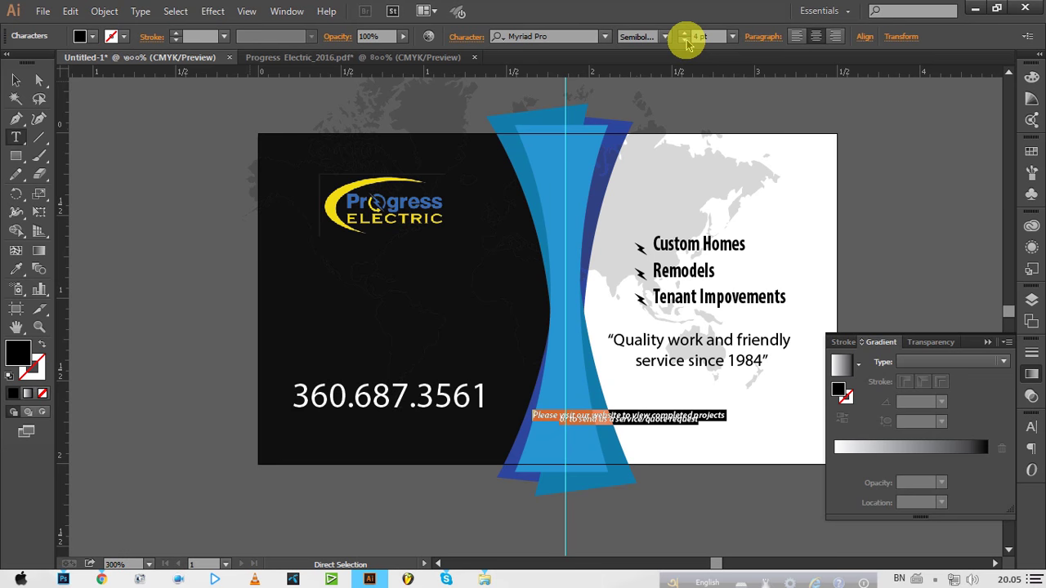
{"action": "left_click", "coordinate": [686, 34]}
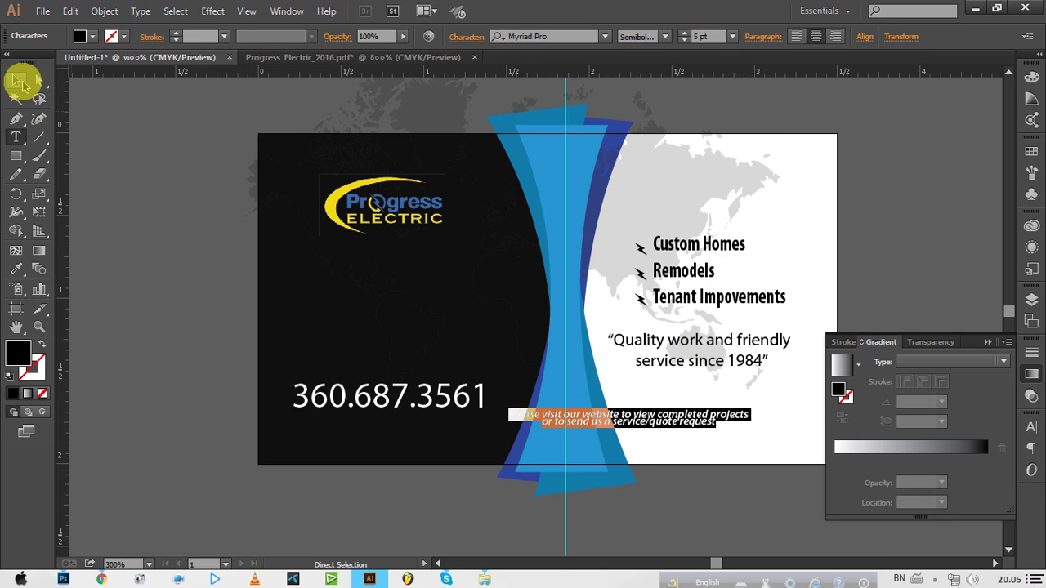
Set the invitation text's leading to 8 pt in the Character panel.
{"action": "left_click", "coordinate": [1032, 429]}
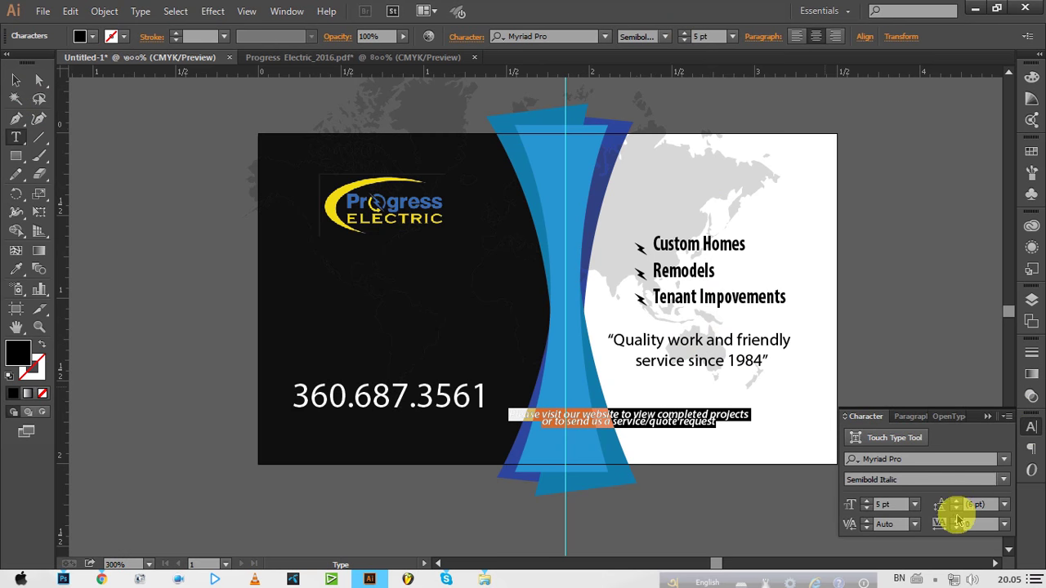
{"action": "left_click", "coordinate": [955, 503]}
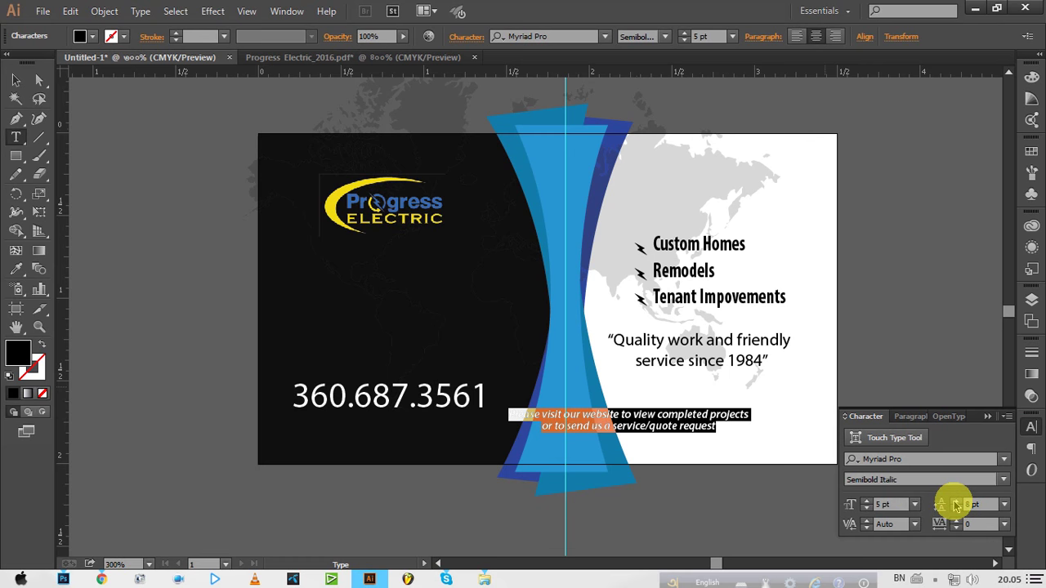
{"action": "left_click", "coordinate": [16, 79]}
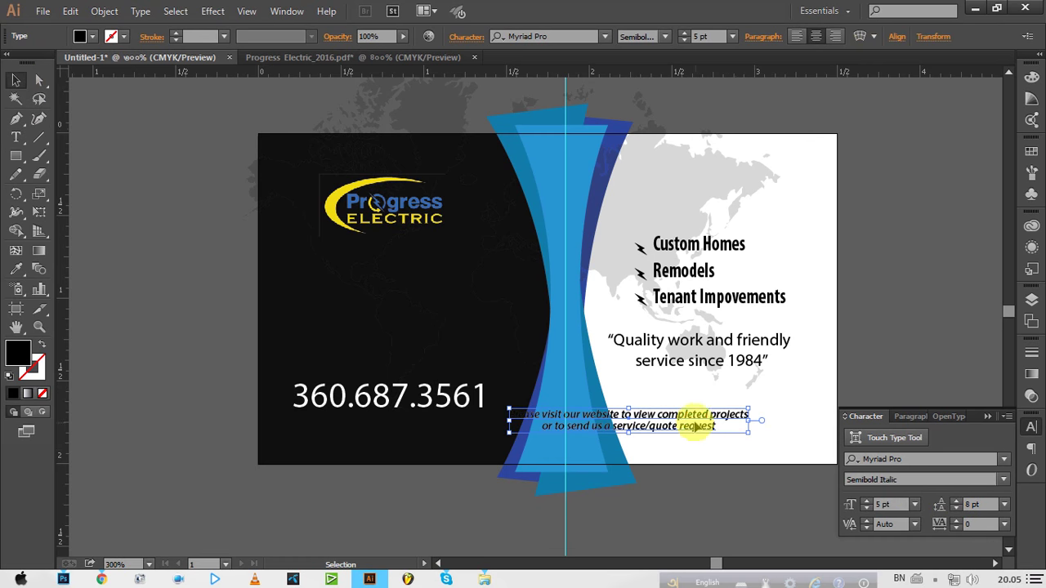
Scale the invitation slightly and place it beneath the quote near the card's bottom.
{"action": "left_click_drag", "start_coordinate": [694, 426], "coordinate": [753, 424]}
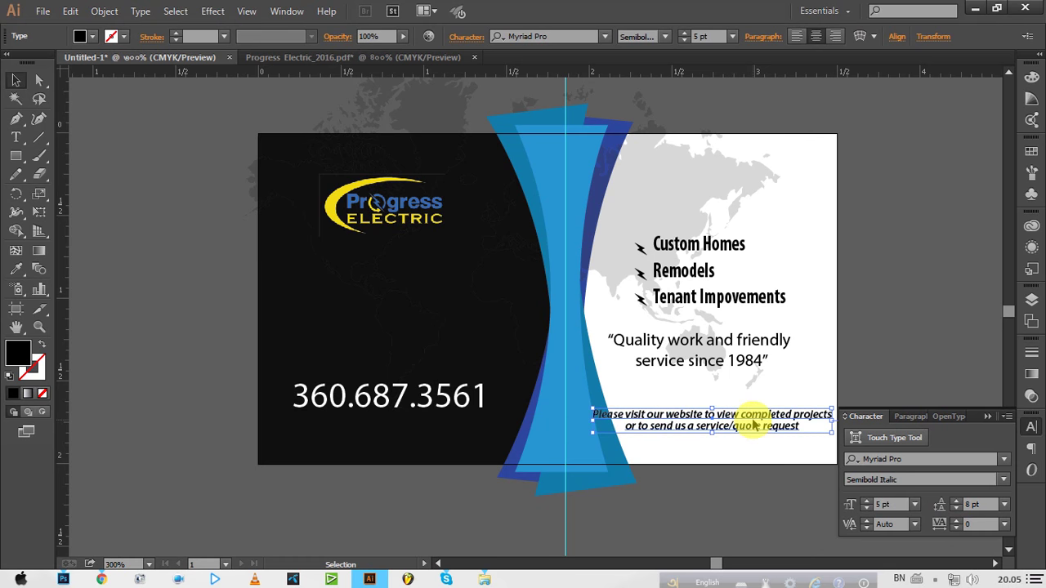
{"action": "left_click_drag", "start_coordinate": [743, 425], "coordinate": [748, 394]}
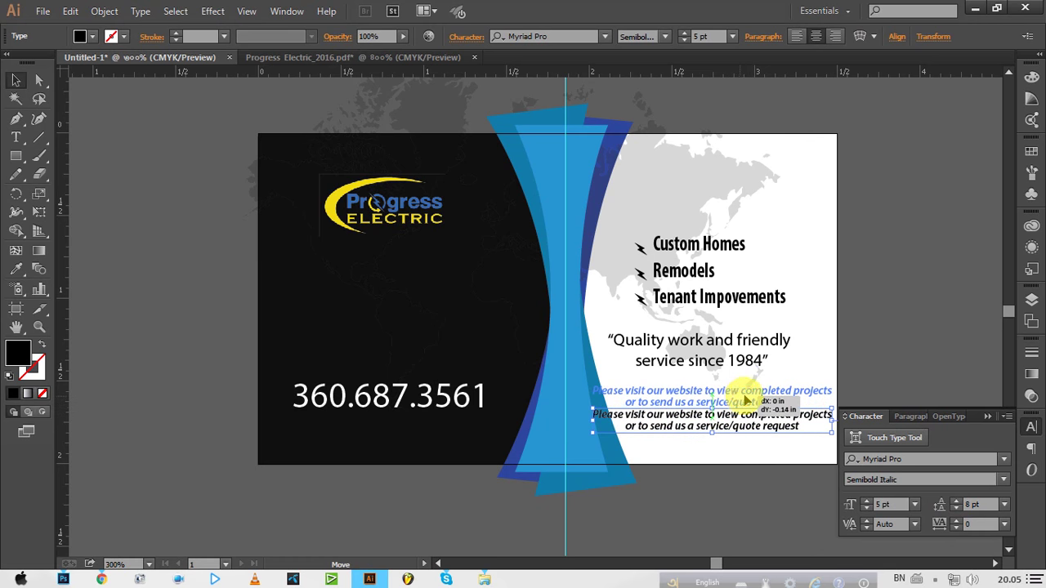
{"action": "mouse_move", "coordinate": [748, 394]}
{"action": "left_mouse_down"}
{"action": "mouse_move", "coordinate": [719, 203]}
{"action": "mouse_move", "coordinate": [736, 414]}
{"action": "left_mouse_up"}
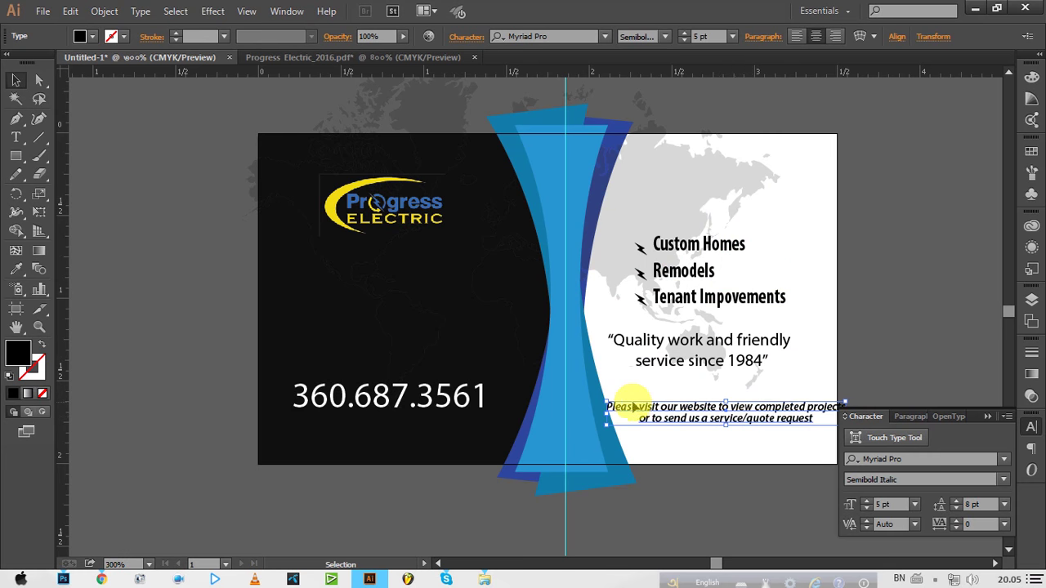
{"action": "mouse_move", "coordinate": [605, 406]}
{"action": "left_mouse_down"}
{"action": "mouse_move", "coordinate": [647, 413]}
{"action": "mouse_move", "coordinate": [620, 377]}
{"action": "left_mouse_up"}
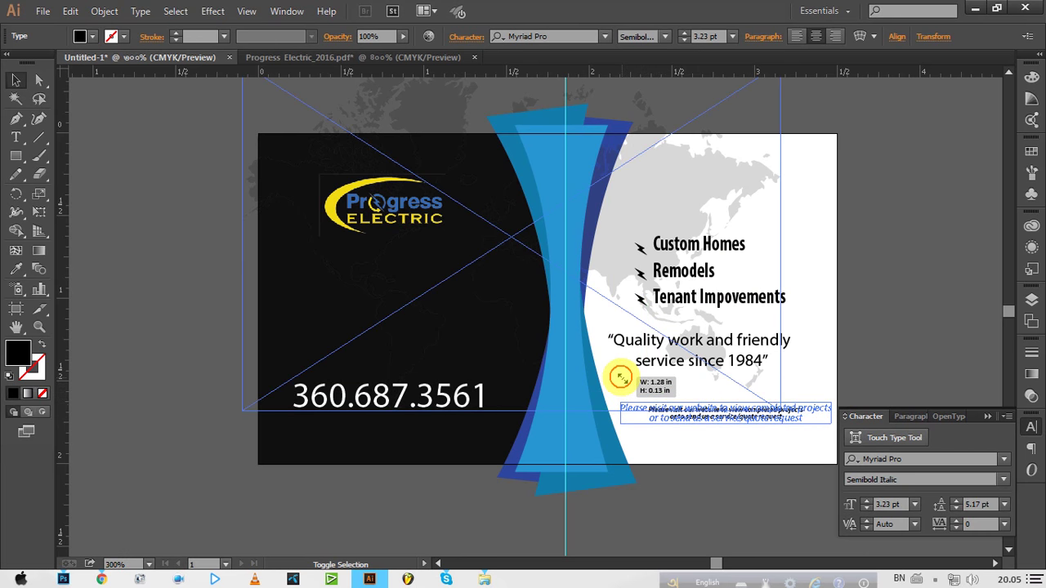
{"action": "left_click", "coordinate": [731, 457]}
{"action": "left_click_drag", "start_coordinate": [641, 374], "coordinate": [531, 345]}
{"action": "left_click_drag", "start_coordinate": [502, 222], "coordinate": [511, 293]}
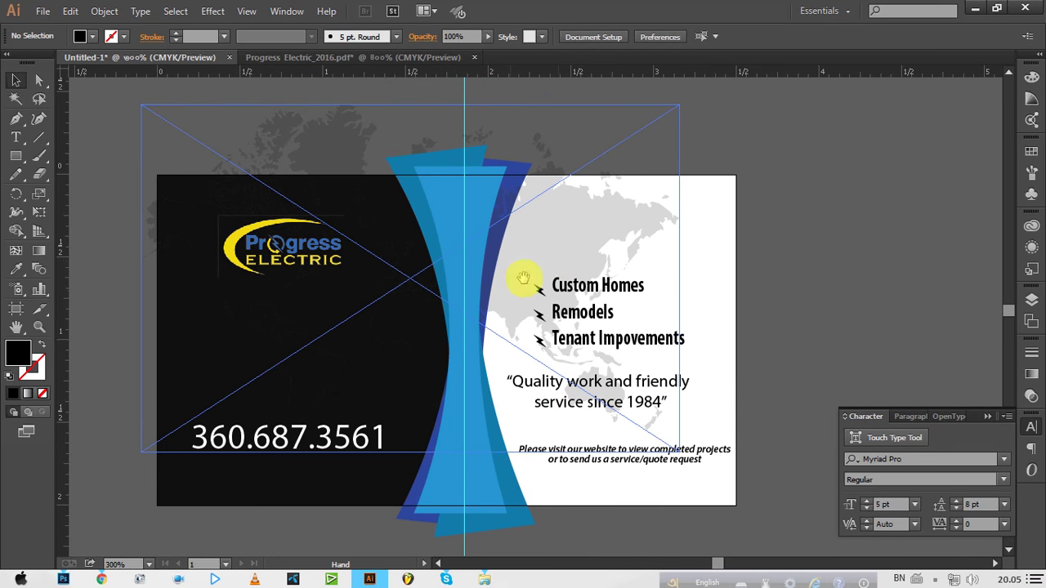
{"action": "left_click", "coordinate": [275, 59]}
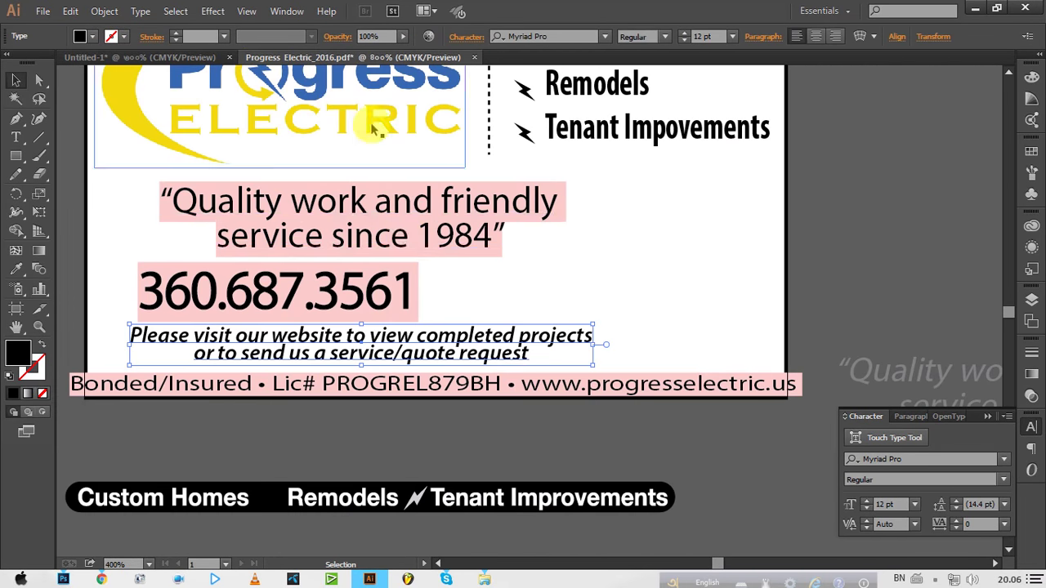
{"action": "left_click", "coordinate": [251, 390]}
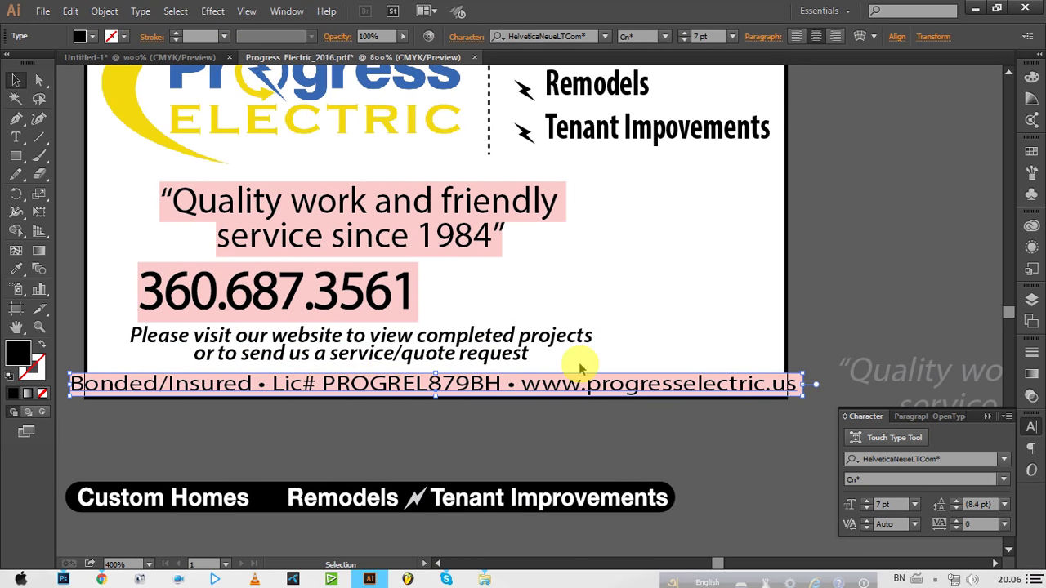
{"action": "double_click", "coordinate": [560, 382]}
{"action": "key", "text": "ctrl+a"}
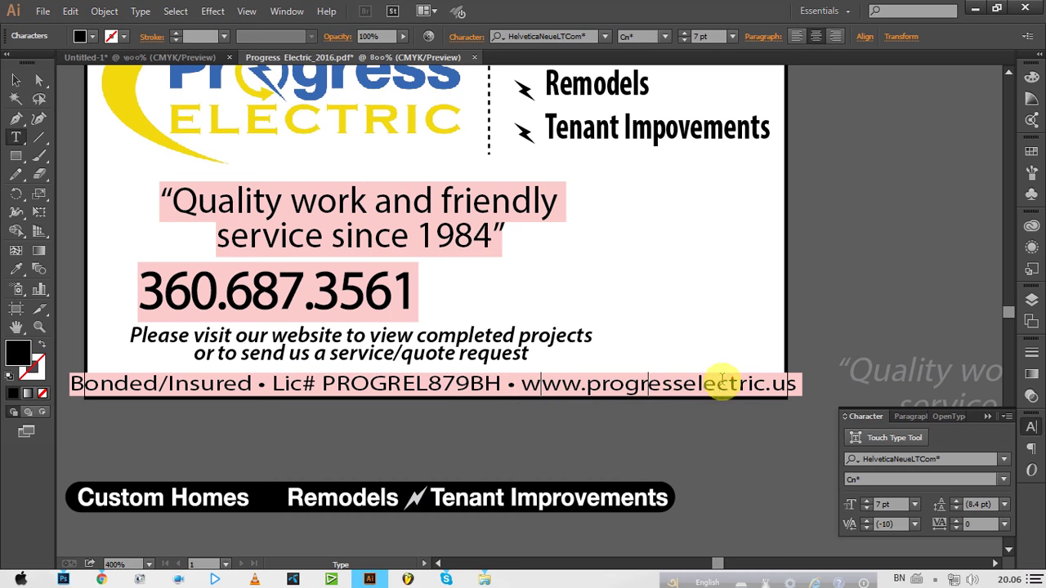
{"action": "left_click_drag", "start_coordinate": [799, 384], "coordinate": [508, 389]}
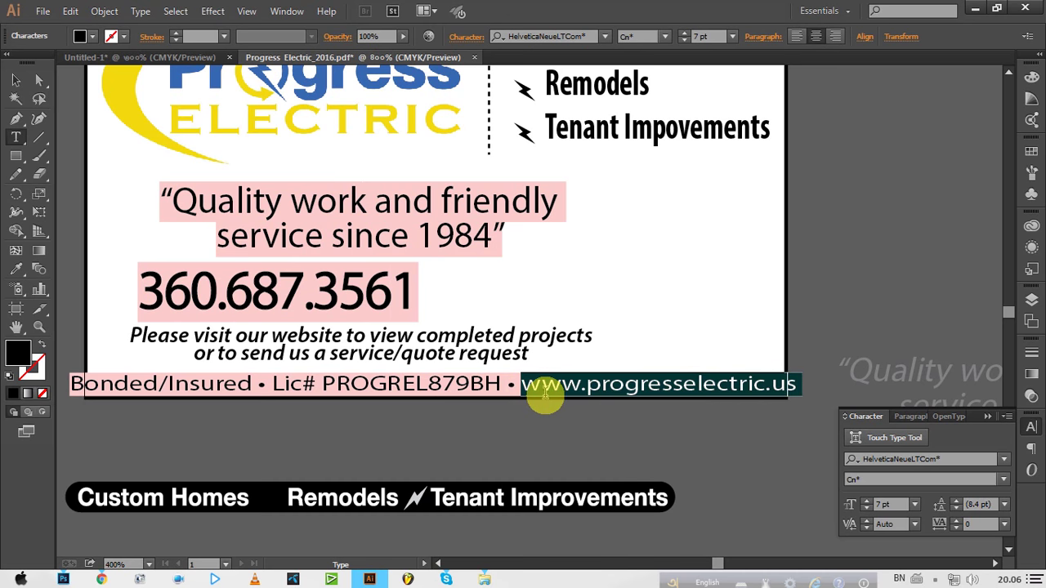
{"action": "key", "text": "ctrl"}
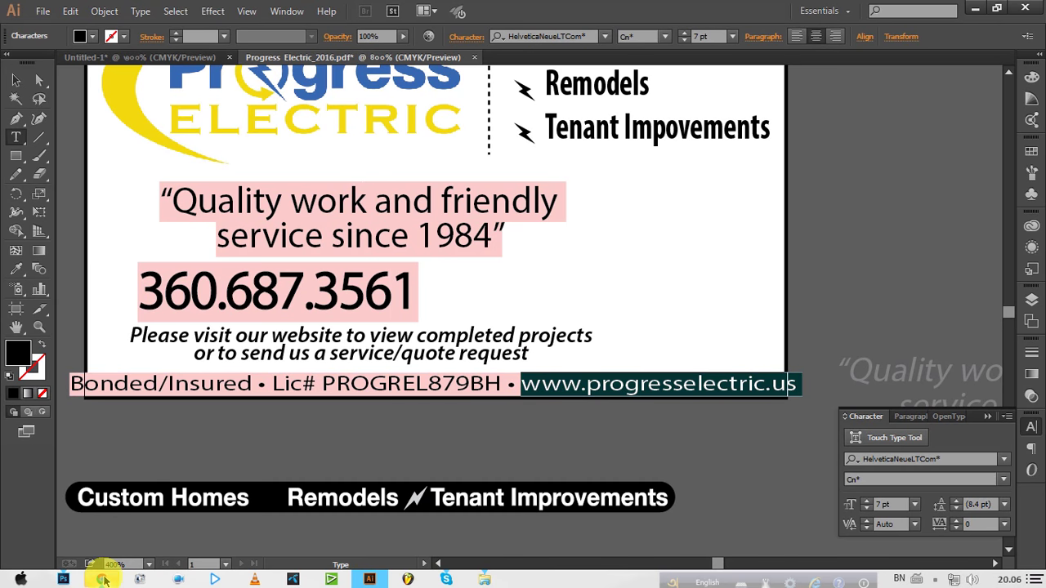
{"action": "left_click_drag", "start_coordinate": [507, 384], "coordinate": [797, 384]}
{"action": "key", "text": "ctrl+c"}
{"action": "key", "text": "Escape"}
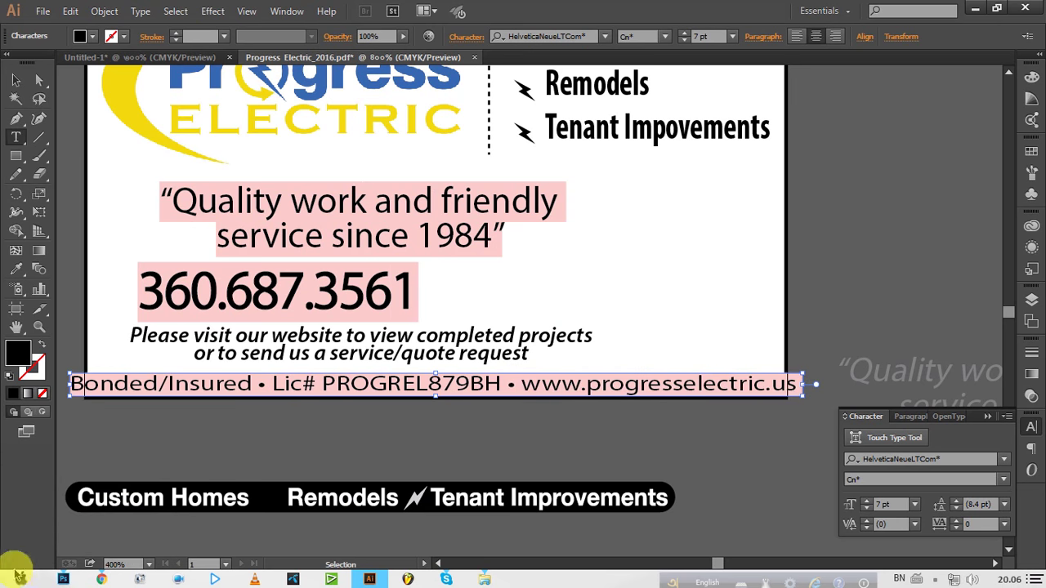
{"action": "left_click", "coordinate": [112, 580]}
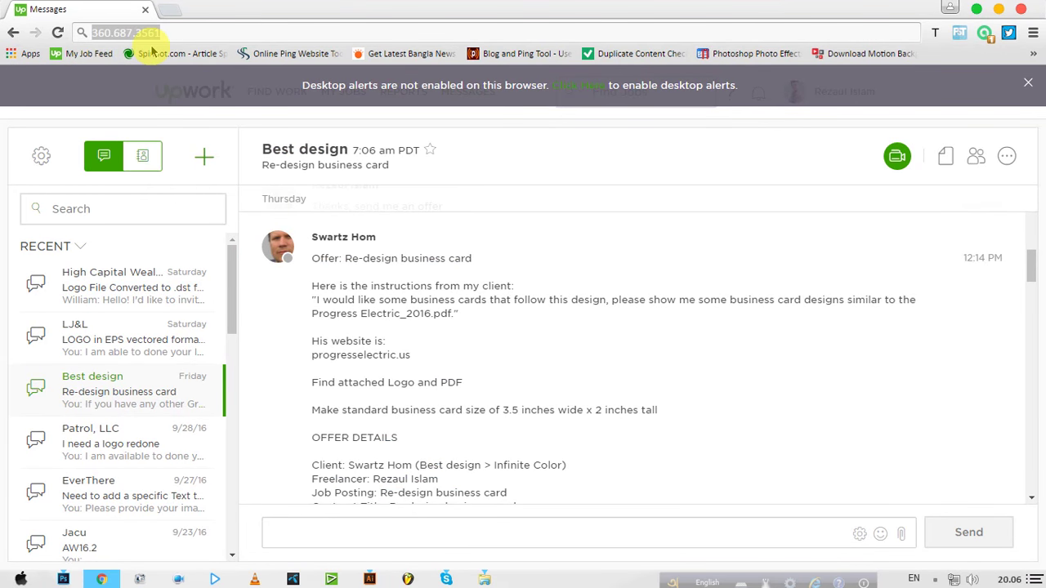
{"action": "key", "text": "ctrl+v"}
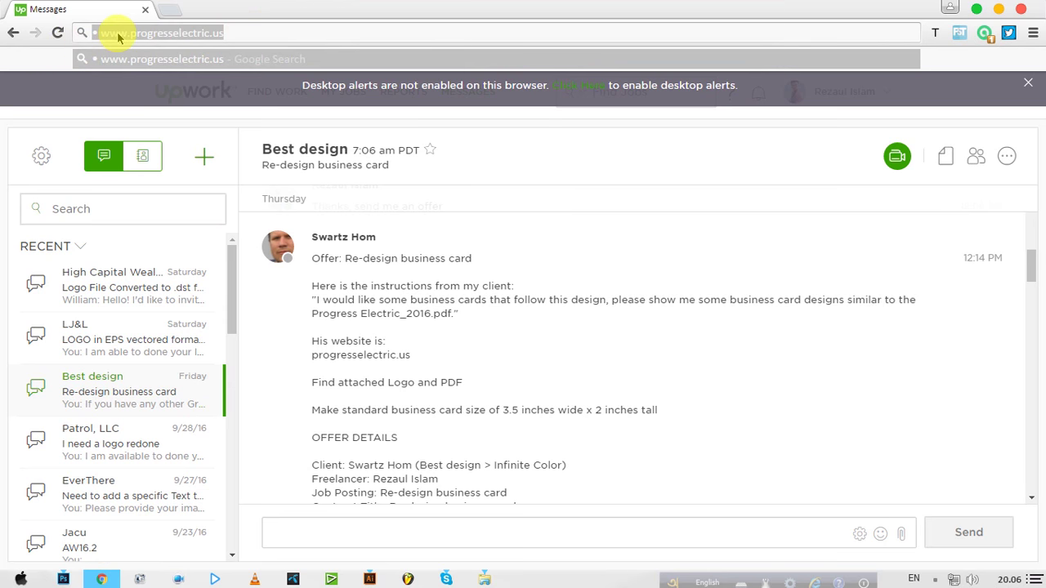
{"action": "right_click", "coordinate": [119, 37]}
{"action": "left_click", "coordinate": [147, 85]}
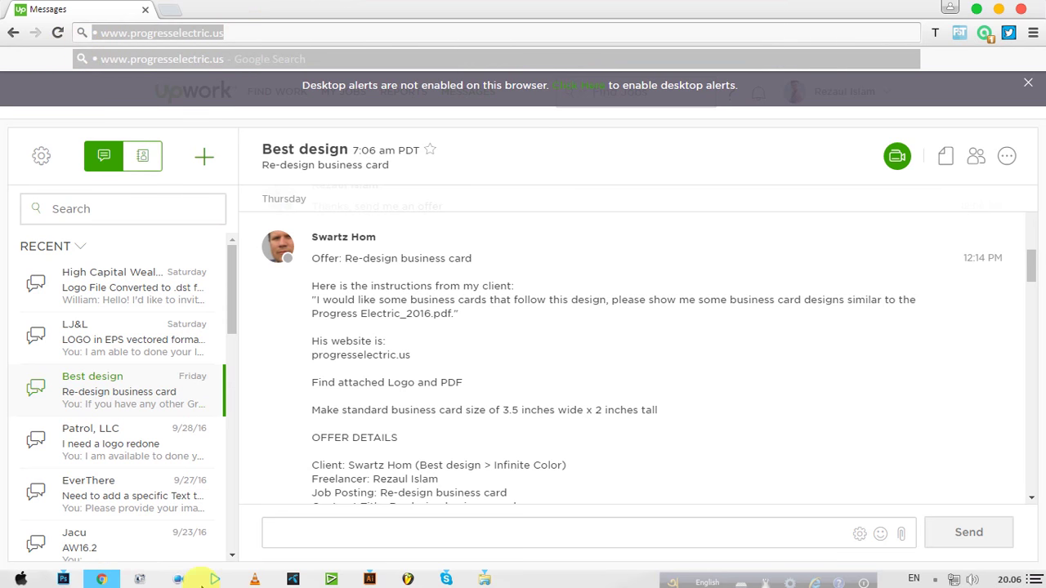
{"action": "left_click", "coordinate": [378, 582]}
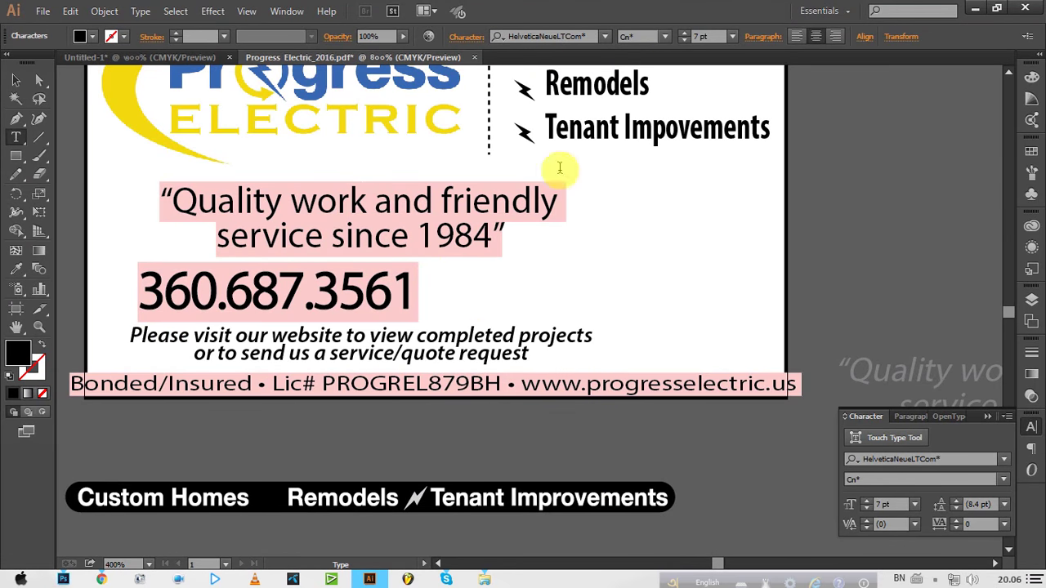
{"action": "left_click", "coordinate": [181, 59]}
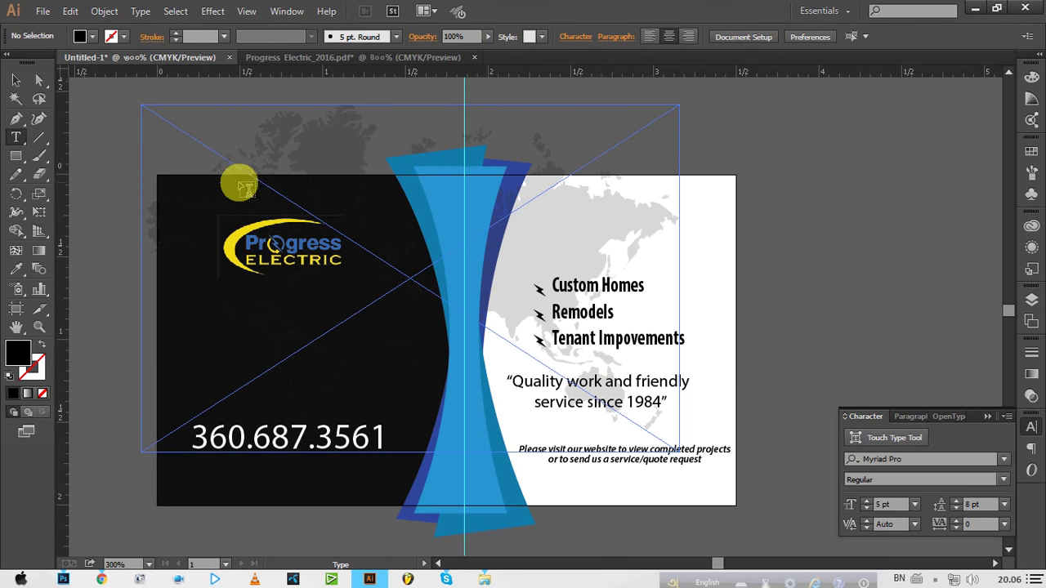
{"action": "left_click", "coordinate": [196, 314]}
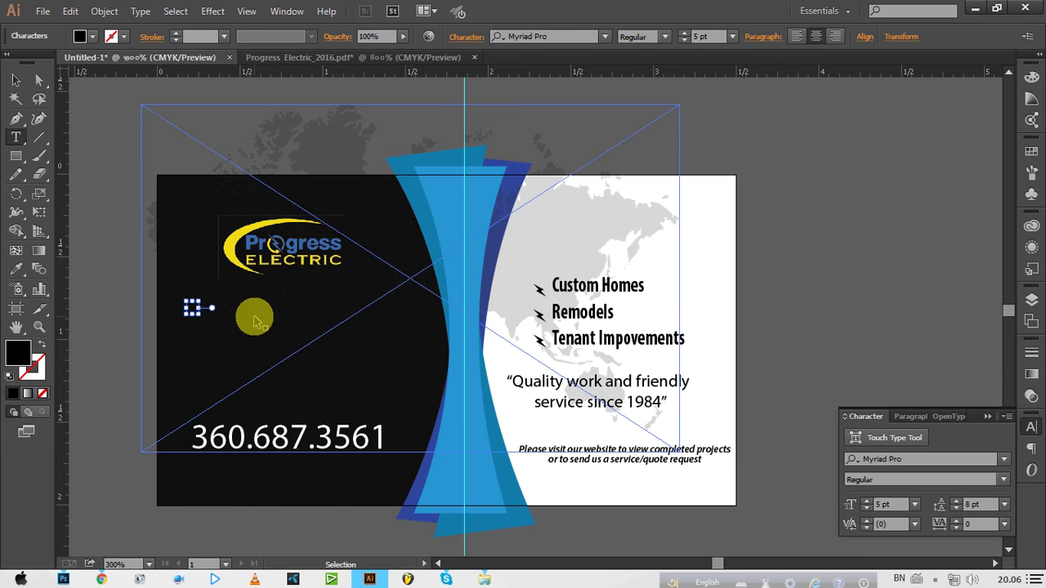
{"action": "left_click", "coordinate": [259, 315]}
{"action": "key", "text": "ctrl+v"}
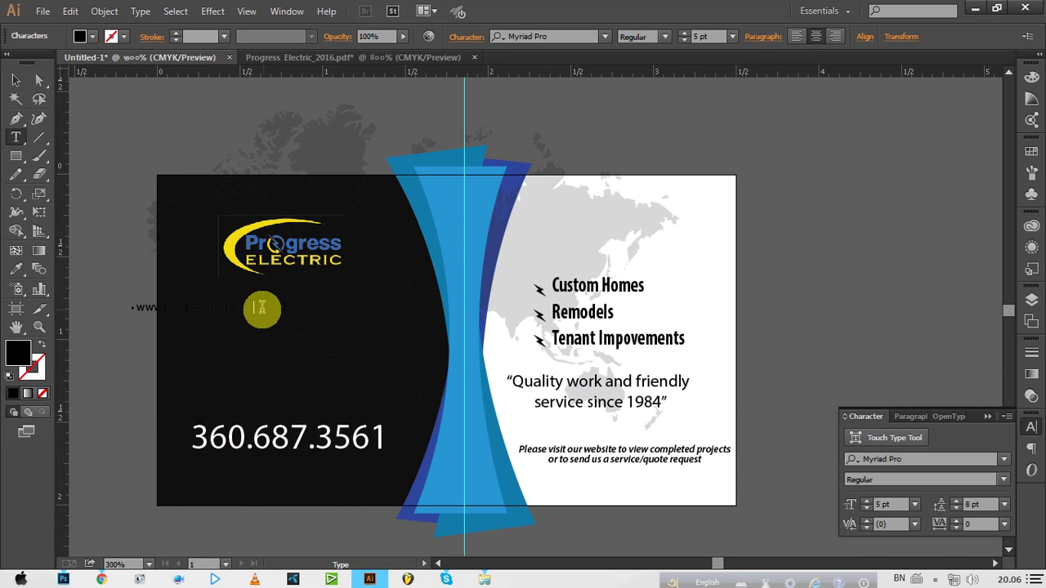
{"action": "left_click_drag", "start_coordinate": [260, 308], "coordinate": [38, 401]}
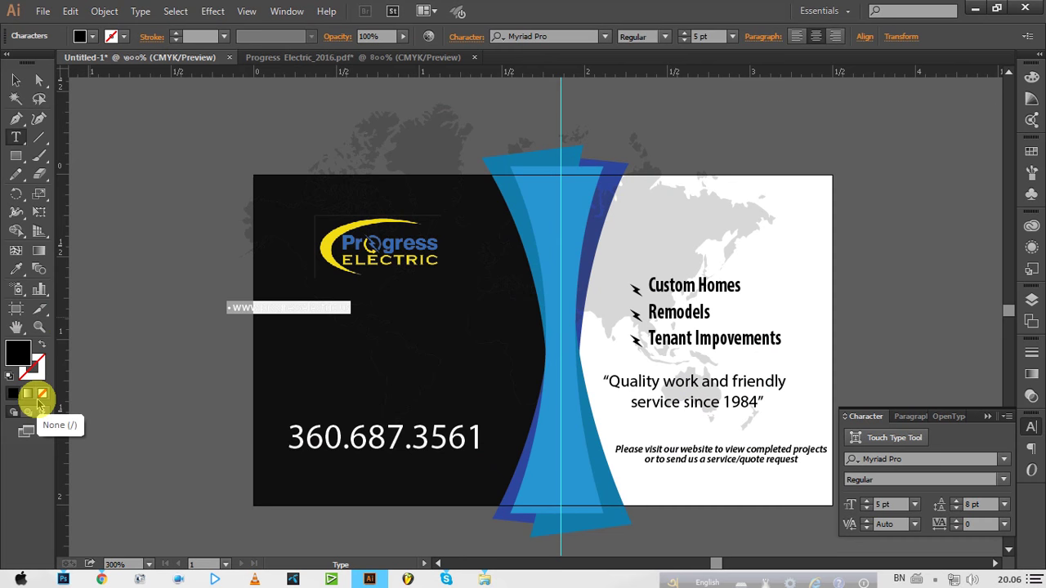
{"action": "left_click", "coordinate": [16, 79]}
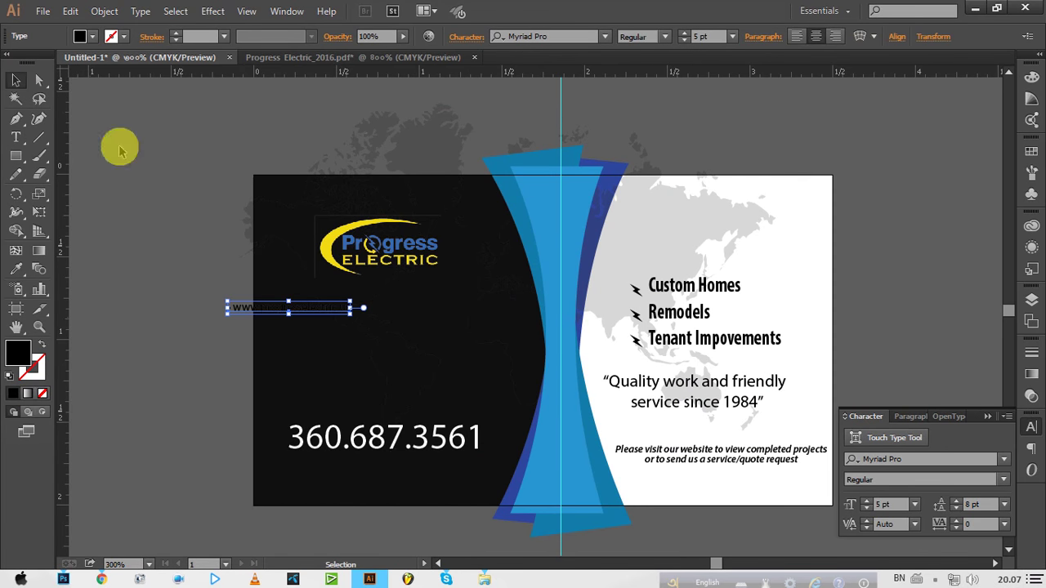
{"action": "left_click_drag", "start_coordinate": [296, 310], "coordinate": [448, 334]}
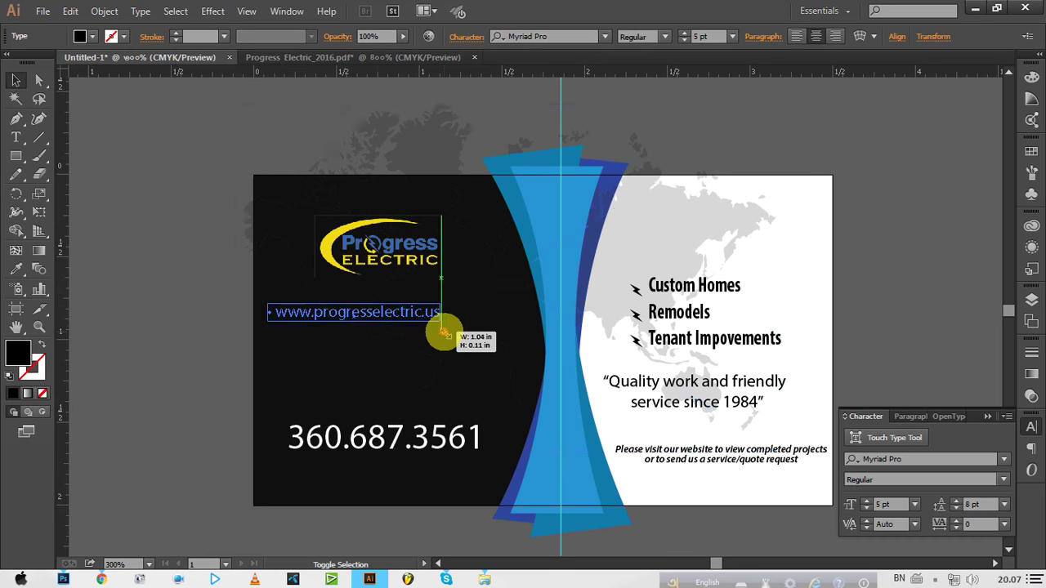
{"action": "left_click_drag", "start_coordinate": [391, 312], "coordinate": [439, 317]}
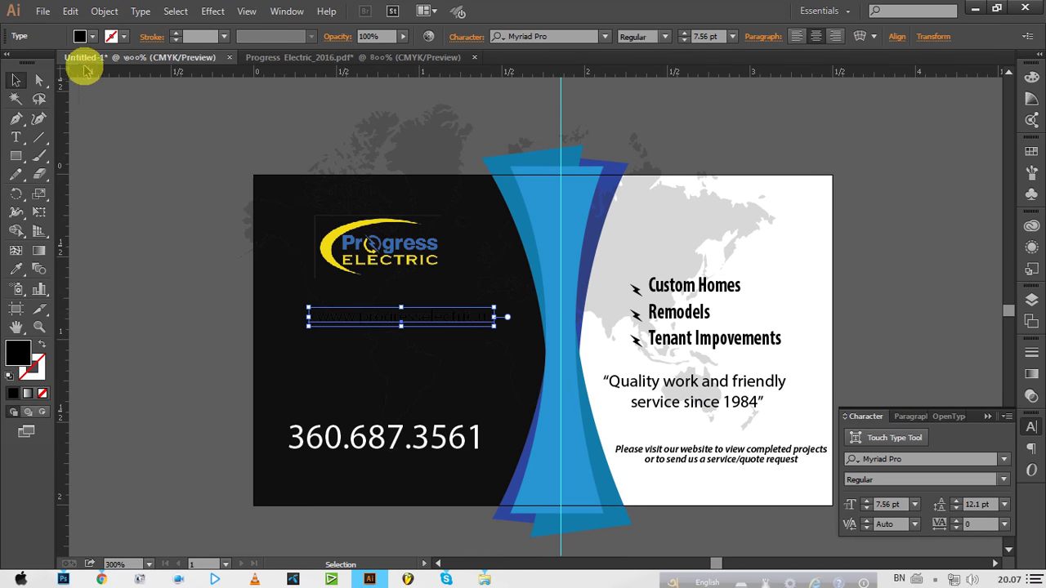
Fill the web address text white and deselect it.
{"action": "left_click", "coordinate": [84, 39]}
{"action": "left_click", "coordinate": [31, 59]}
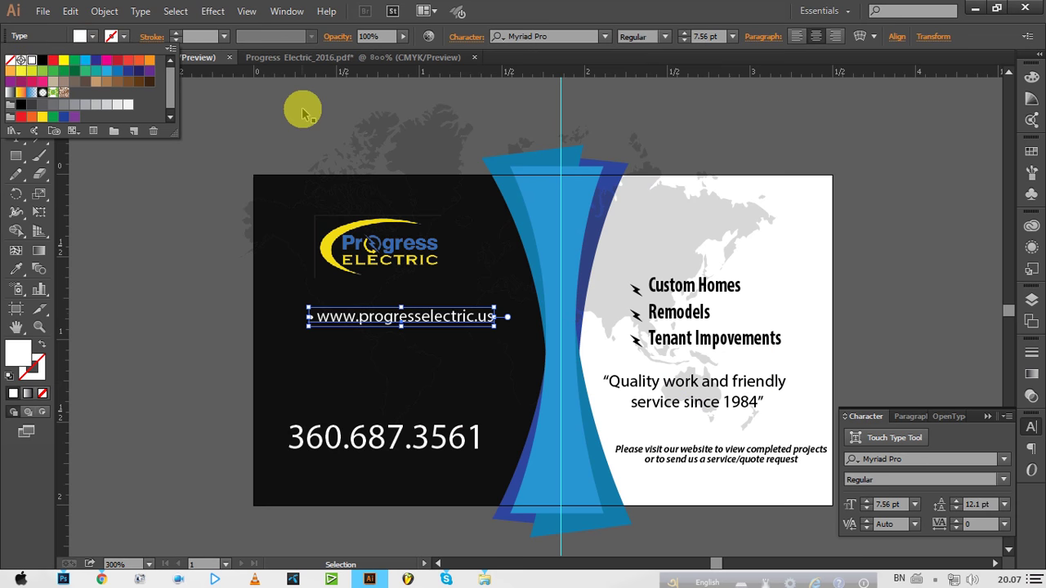
{"action": "left_click", "coordinate": [295, 95]}
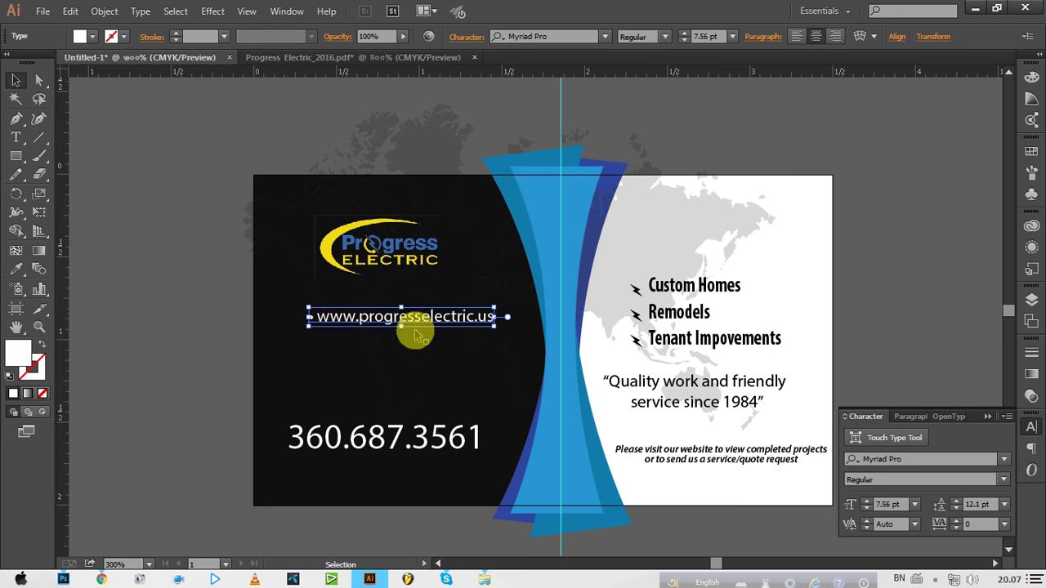
{"action": "left_click", "coordinate": [96, 261]}
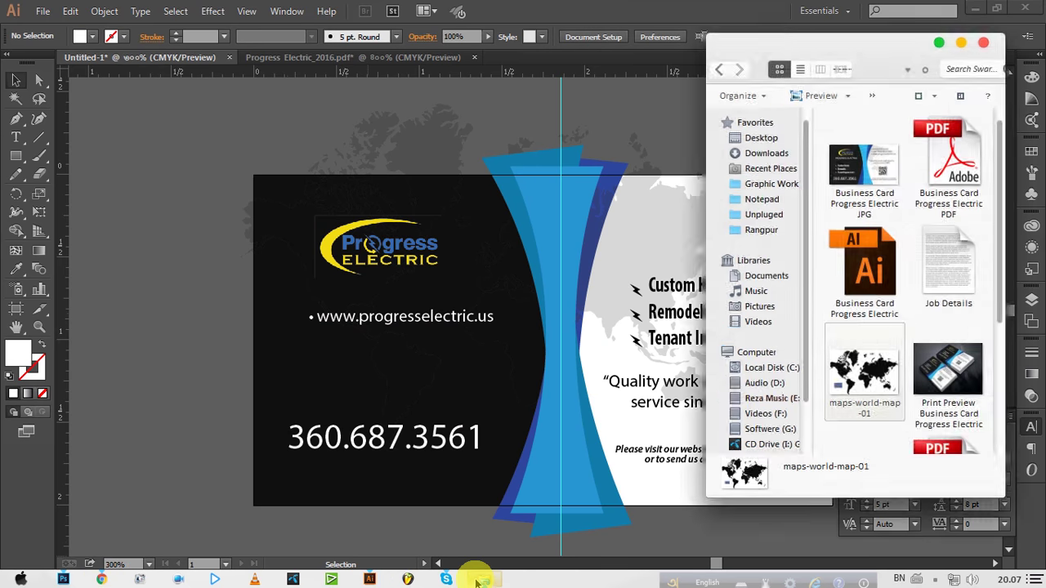
Select and copy the Lic# licence number portion of the reference design's bottom text line.
{"action": "left_click", "coordinate": [370, 578]}
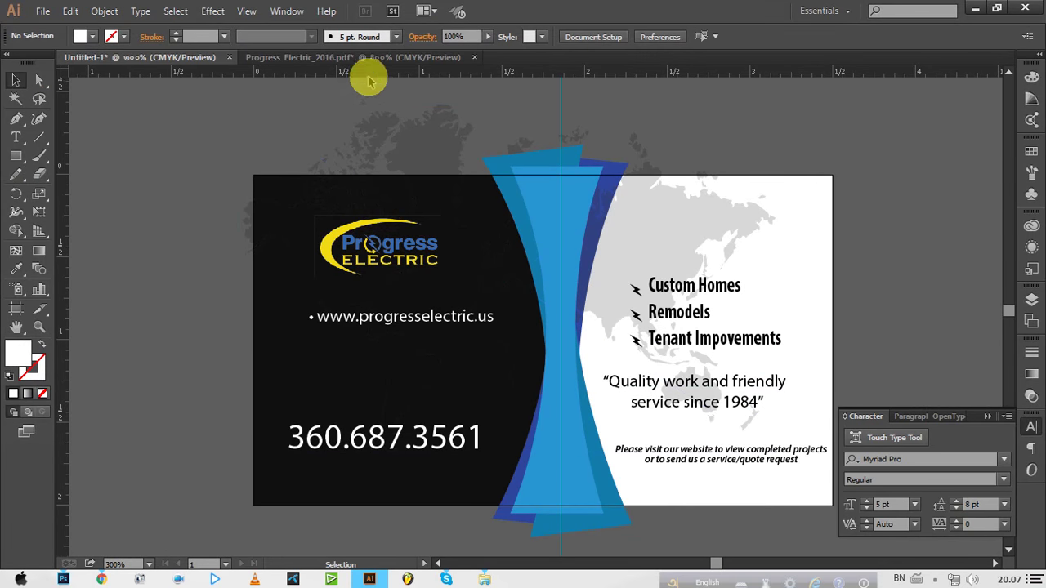
{"action": "left_click", "coordinate": [351, 58]}
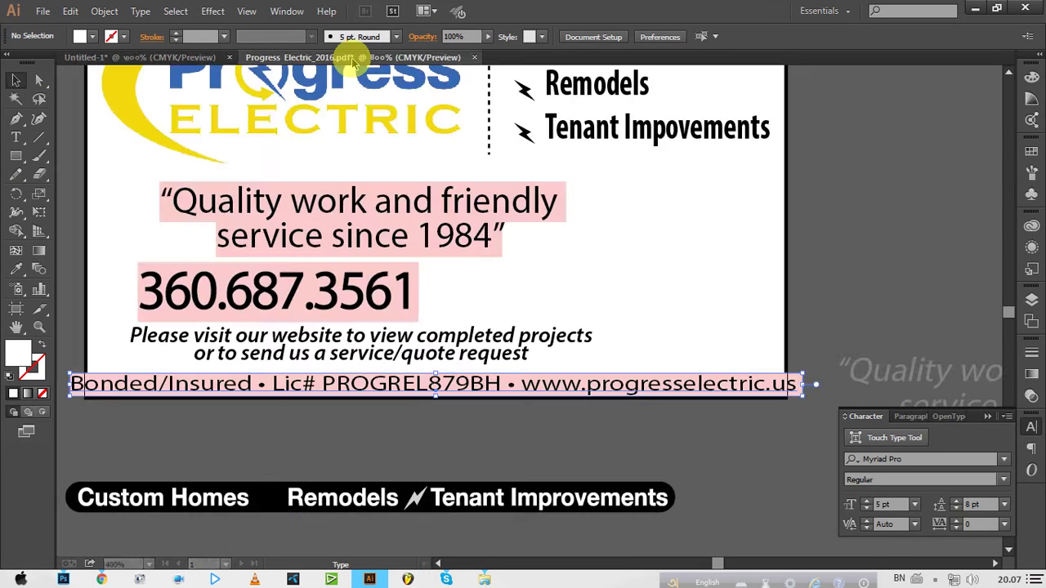
{"action": "double_click", "coordinate": [474, 383]}
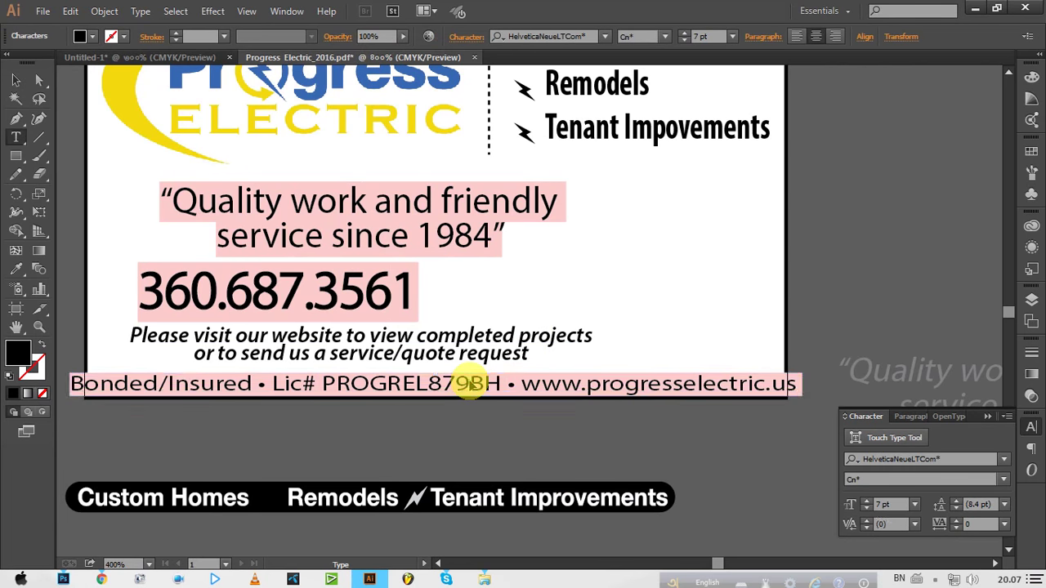
{"action": "key", "text": "ctrl+a"}
{"action": "left_click", "coordinate": [498, 383]}
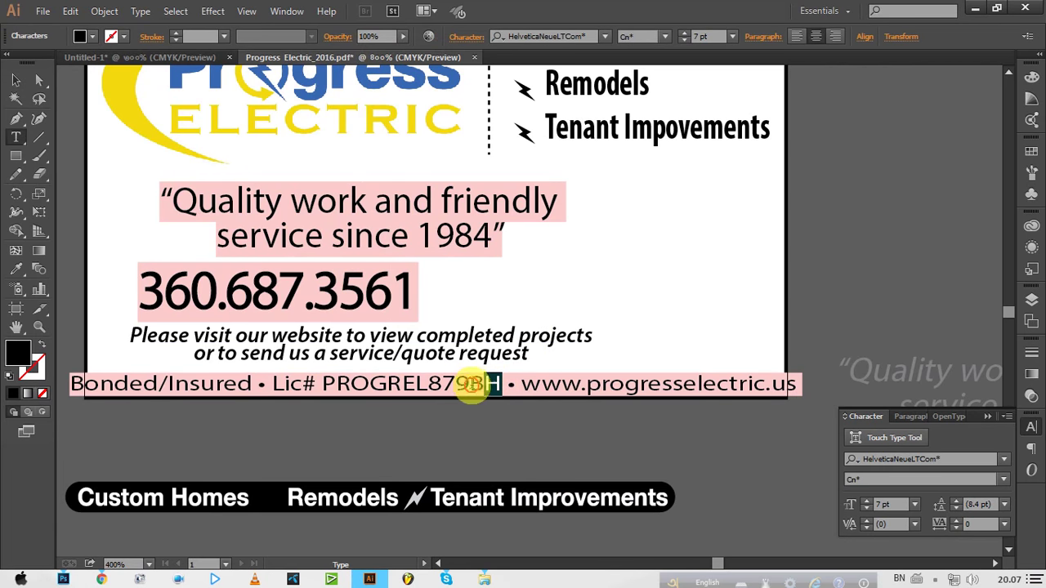
{"action": "left_click_drag", "start_coordinate": [472, 386], "coordinate": [262, 398]}
{"action": "key", "text": "Escape"}
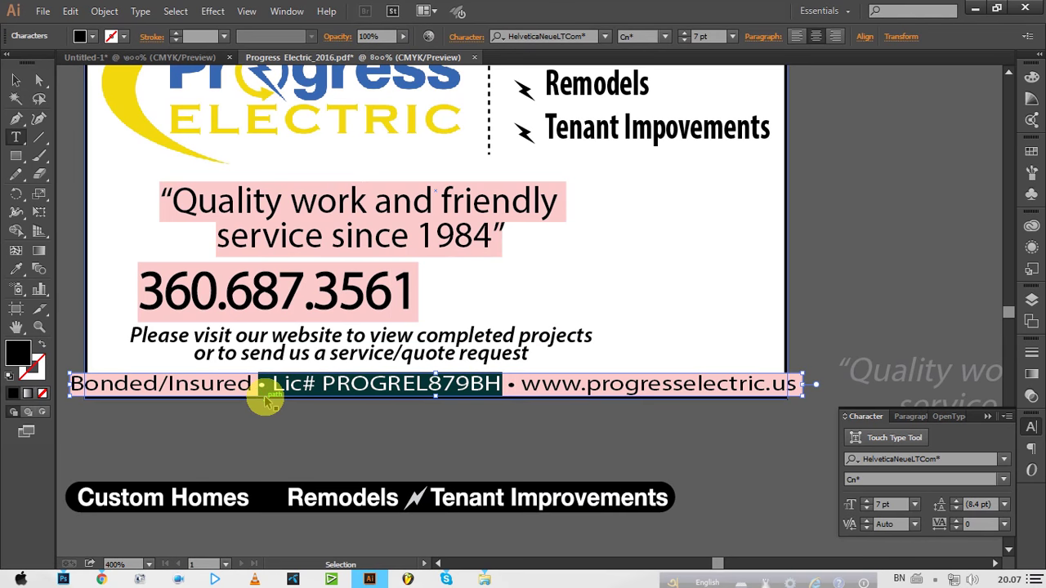
{"action": "left_click", "coordinate": [272, 400], "text": "ctrl"}
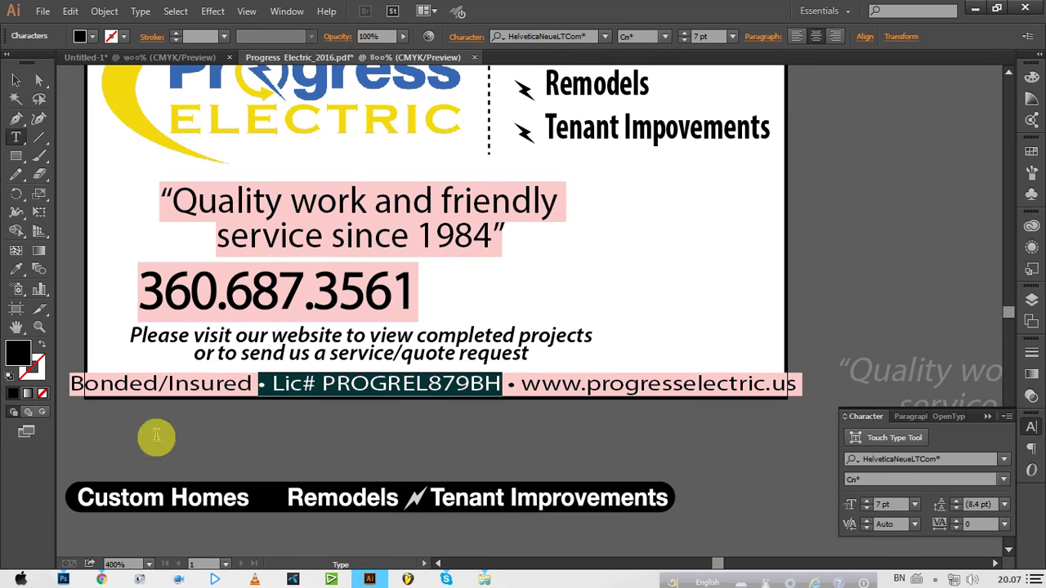
{"action": "left_click", "coordinate": [100, 579]}
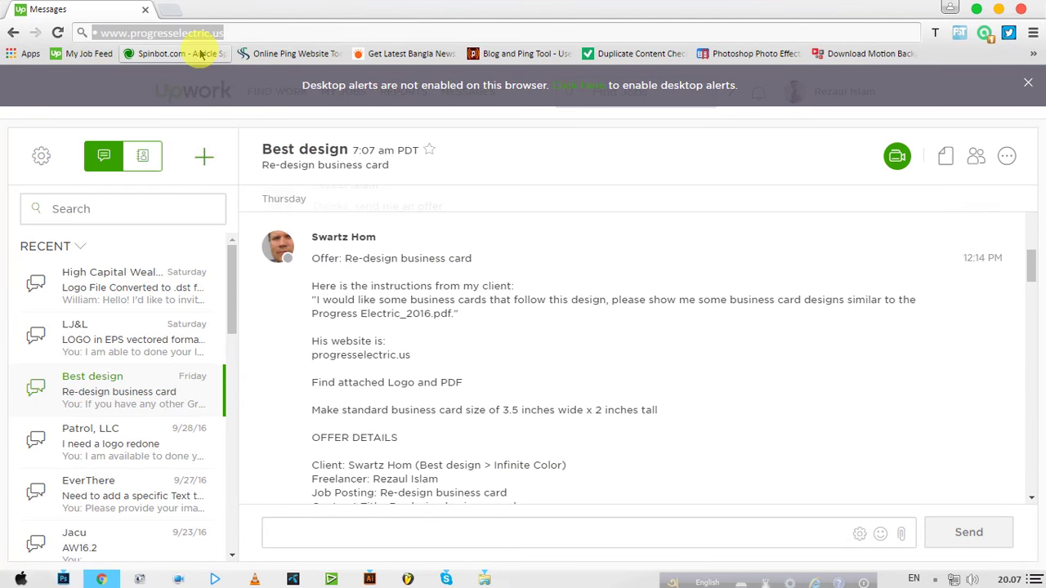
Paste the licence text into Chrome's address bar and recopy it as plain text.
{"action": "key", "text": "ctrl+v"}
{"action": "left_click_drag", "start_coordinate": [224, 32], "coordinate": [88, 33]}
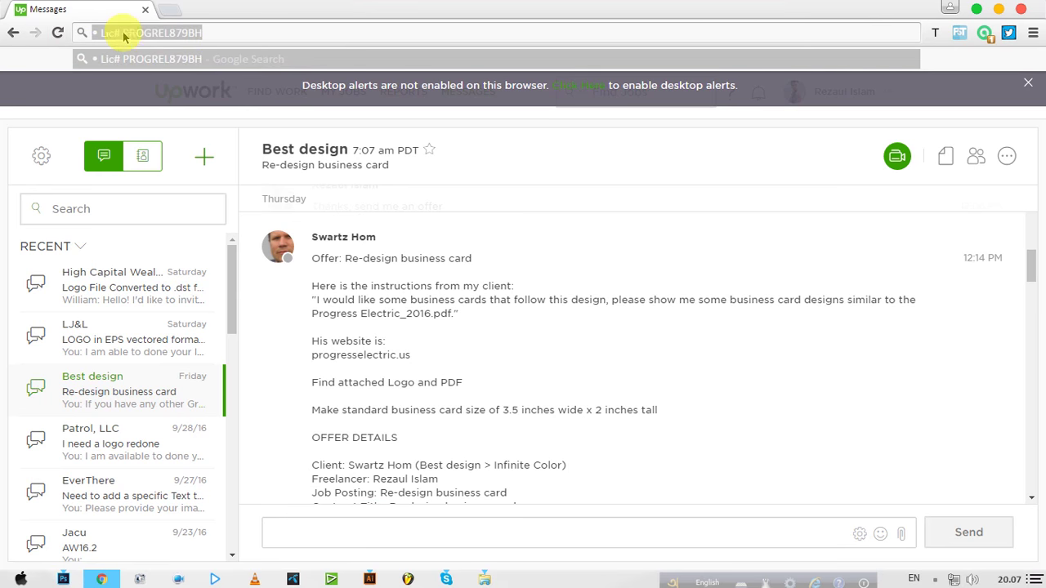
{"action": "right_click", "coordinate": [129, 36]}
{"action": "left_click", "coordinate": [149, 81]}
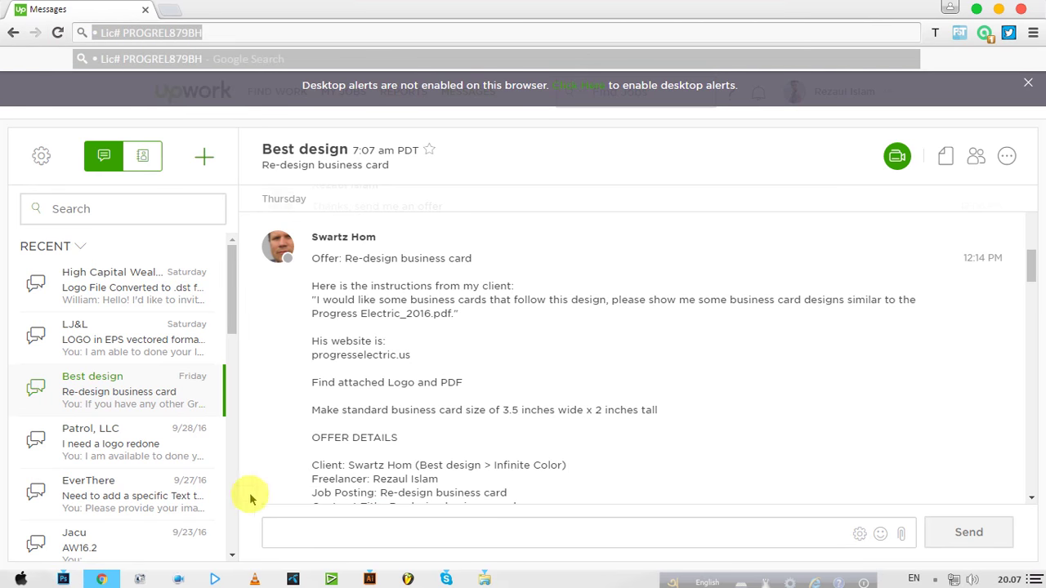
{"action": "left_click", "coordinate": [368, 579]}
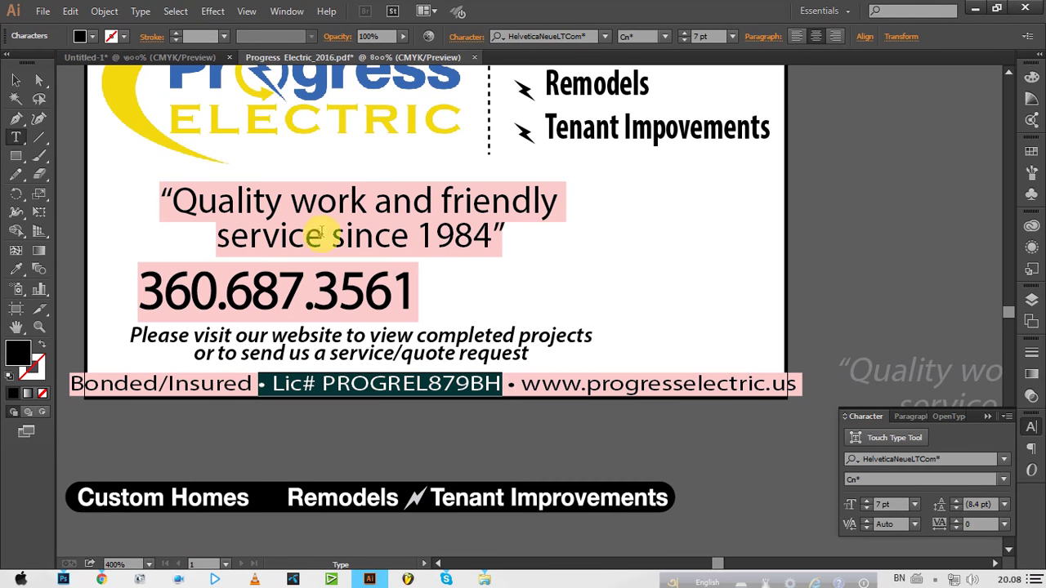
On Untitled-1, set a vertical guide at the web address bullet and start a text line on it.
{"action": "left_click", "coordinate": [166, 61]}
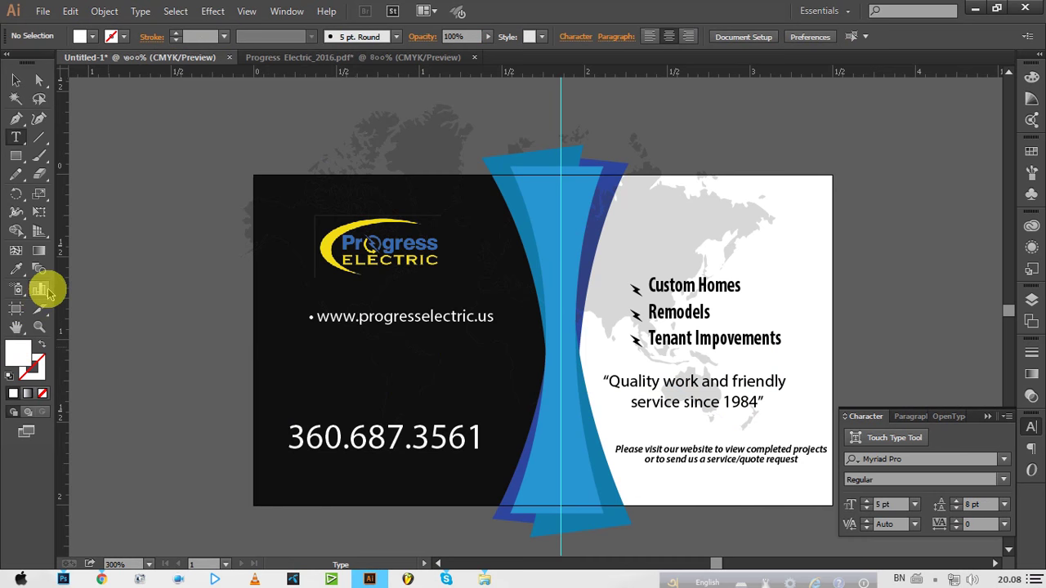
{"action": "left_click_drag", "start_coordinate": [64, 287], "coordinate": [309, 322]}
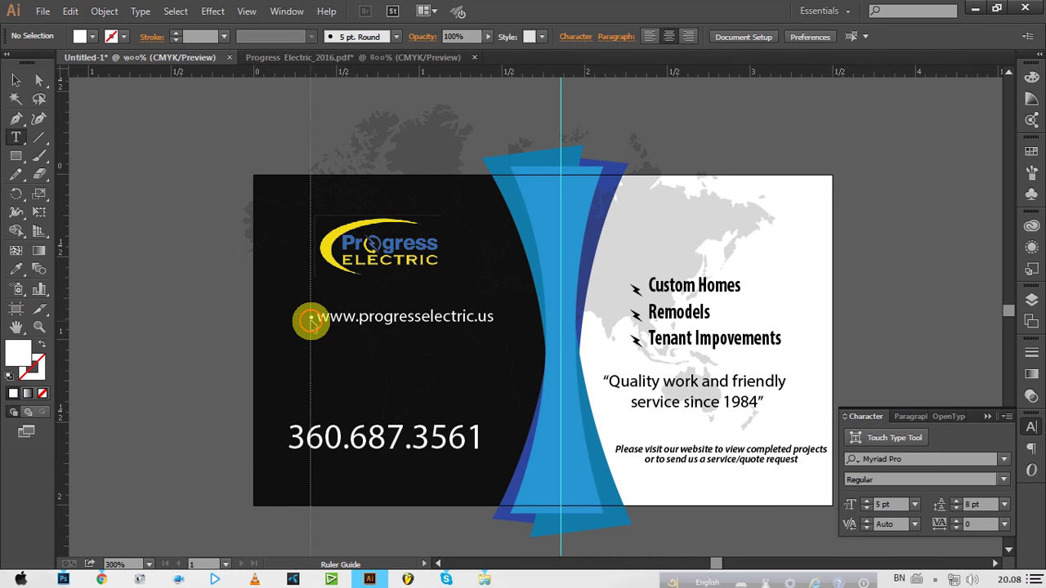
{"action": "left_click_drag", "start_coordinate": [311, 321], "coordinate": [310, 322]}
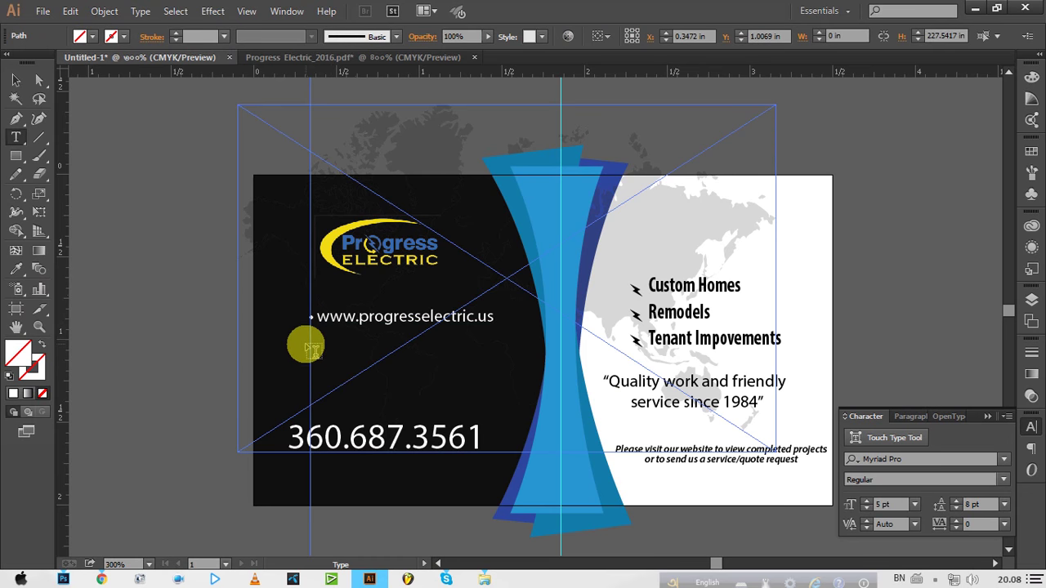
{"action": "left_click", "coordinate": [302, 340]}
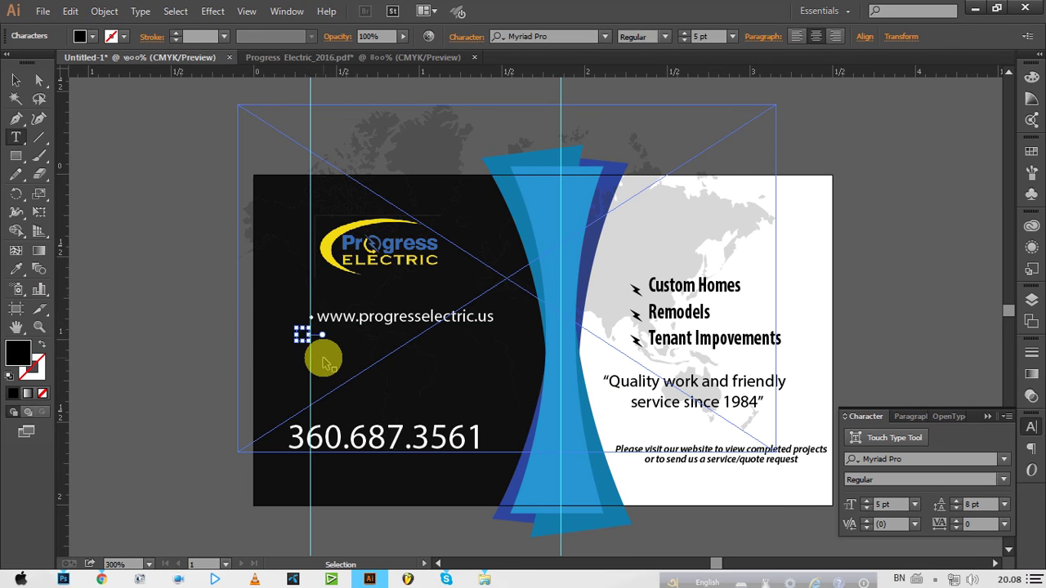
Make the pasted licence line white and align it to the guide under the web address.
{"action": "left_click", "coordinate": [330, 365], "text": "ctrl"}
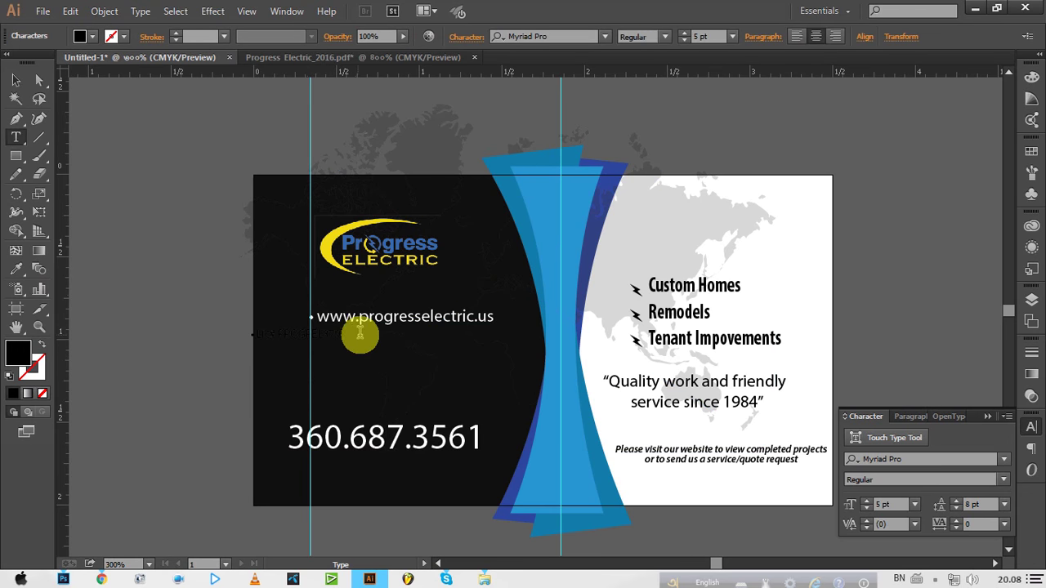
{"action": "left_click_drag", "start_coordinate": [361, 333], "coordinate": [250, 335]}
{"action": "left_click", "coordinate": [85, 37]}
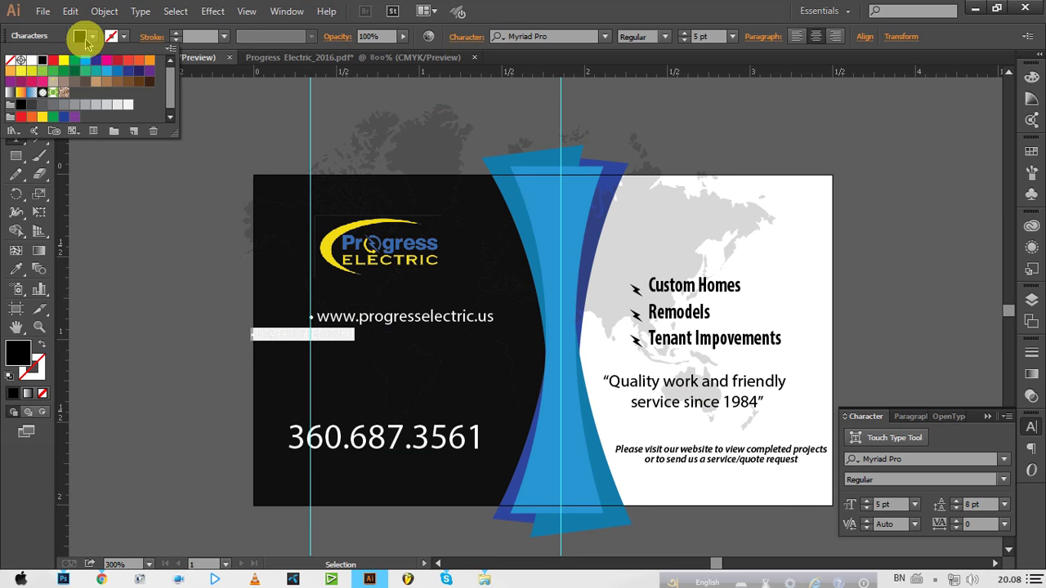
{"action": "left_click", "coordinate": [31, 61]}
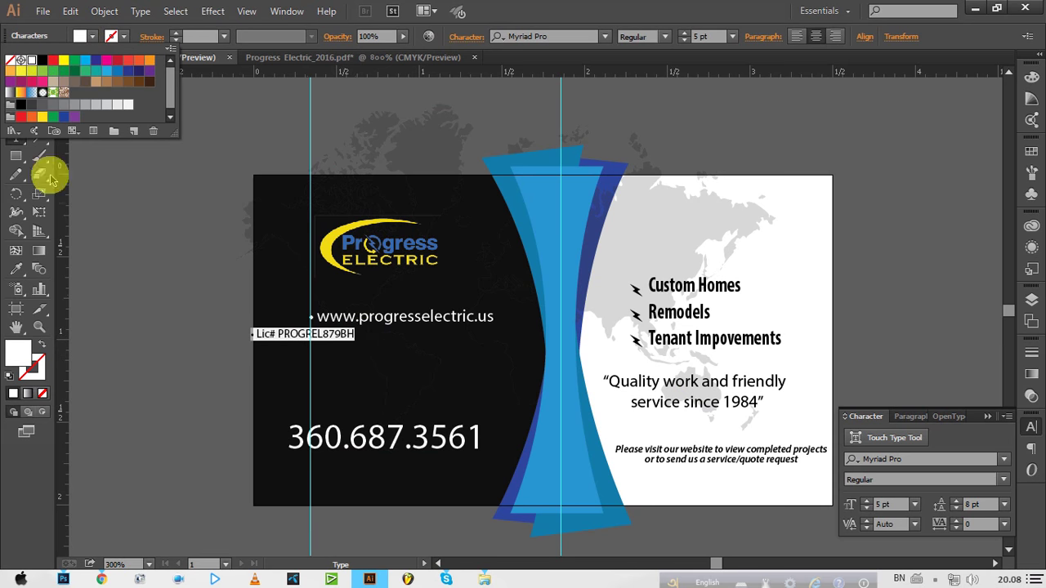
{"action": "left_click", "coordinate": [15, 79]}
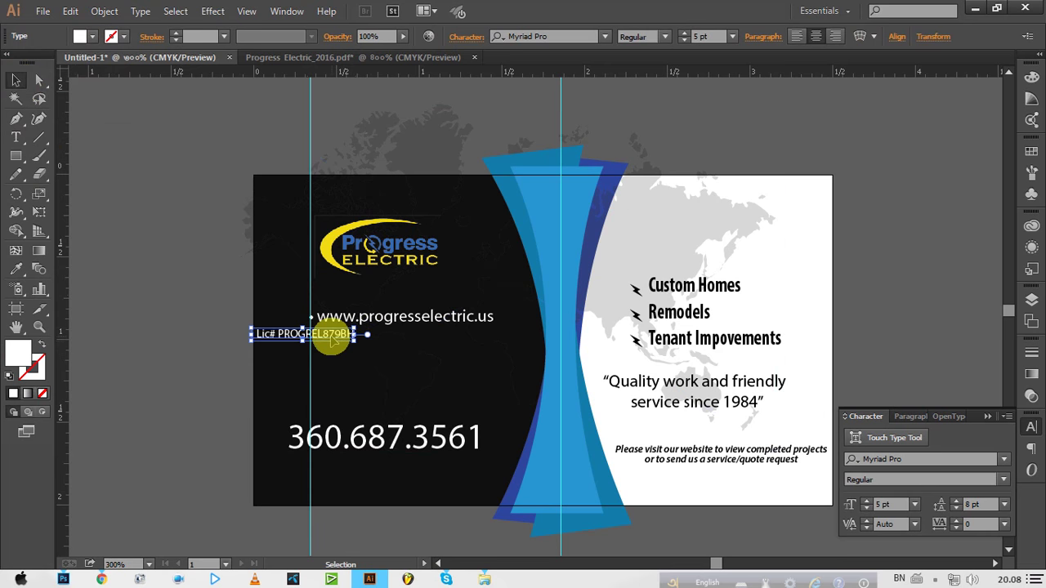
{"action": "mouse_move", "coordinate": [333, 335]}
{"action": "left_mouse_down"}
{"action": "mouse_move", "coordinate": [403, 335]}
{"action": "mouse_move", "coordinate": [391, 340]}
{"action": "left_mouse_up"}
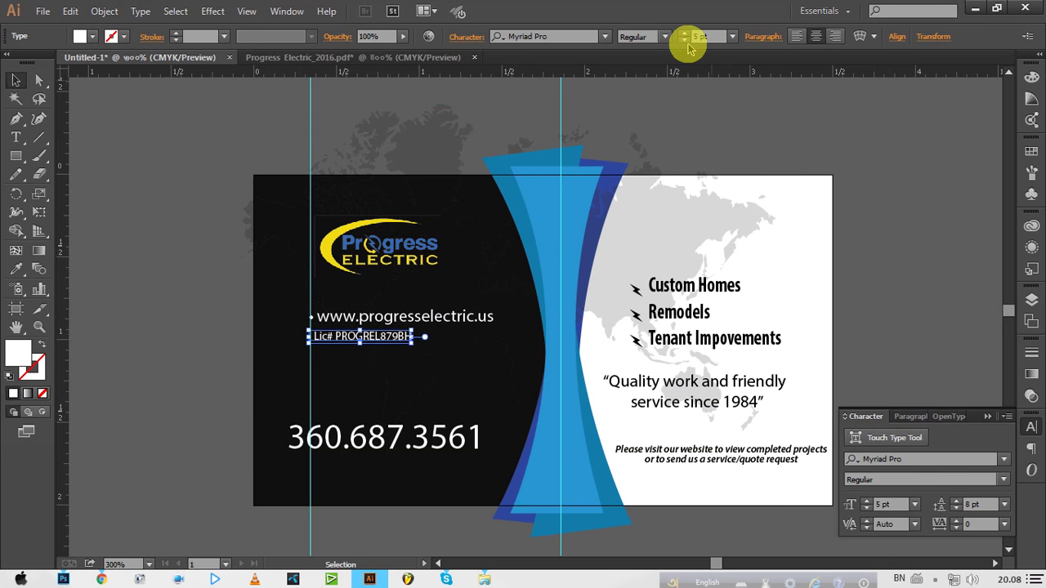
Set the licence line to 6 pt and nudge it slightly right.
{"action": "left_click", "coordinate": [686, 40]}
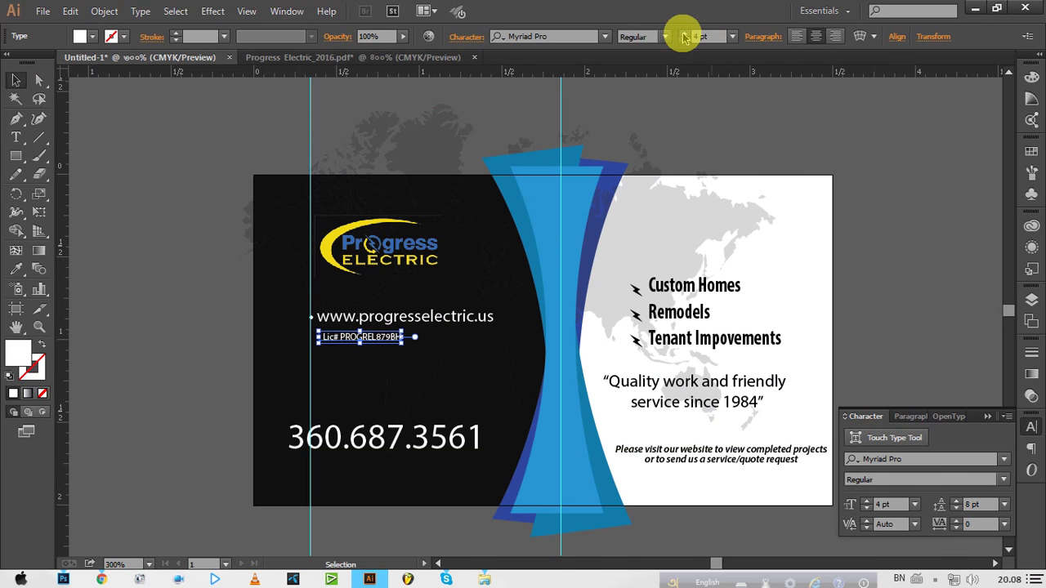
{"action": "left_click", "coordinate": [684, 36]}
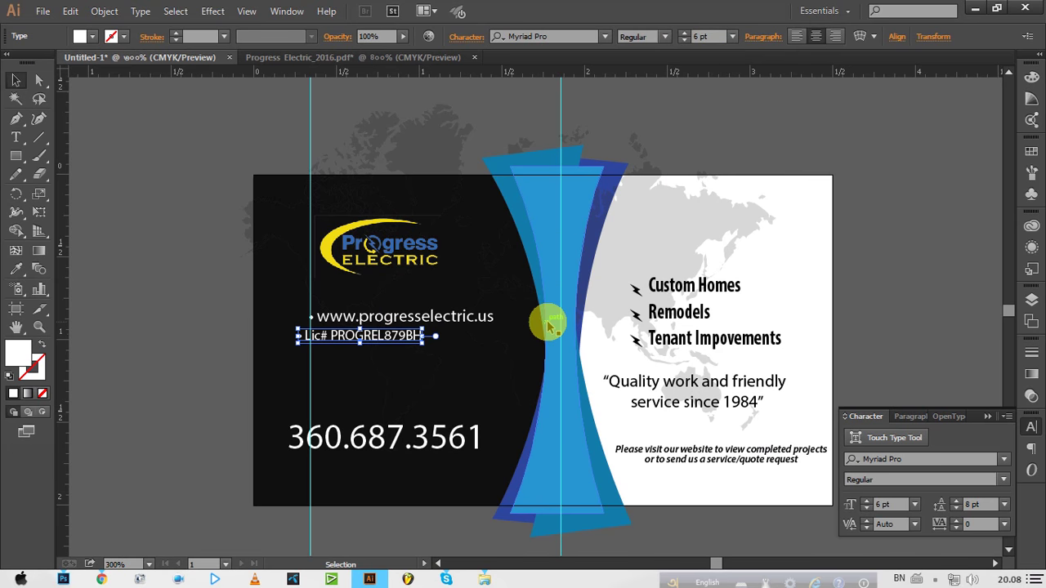
{"action": "key", "text": "Right"}
{"action": "key", "text": "Right"}
{"action": "key", "text": "Right"}
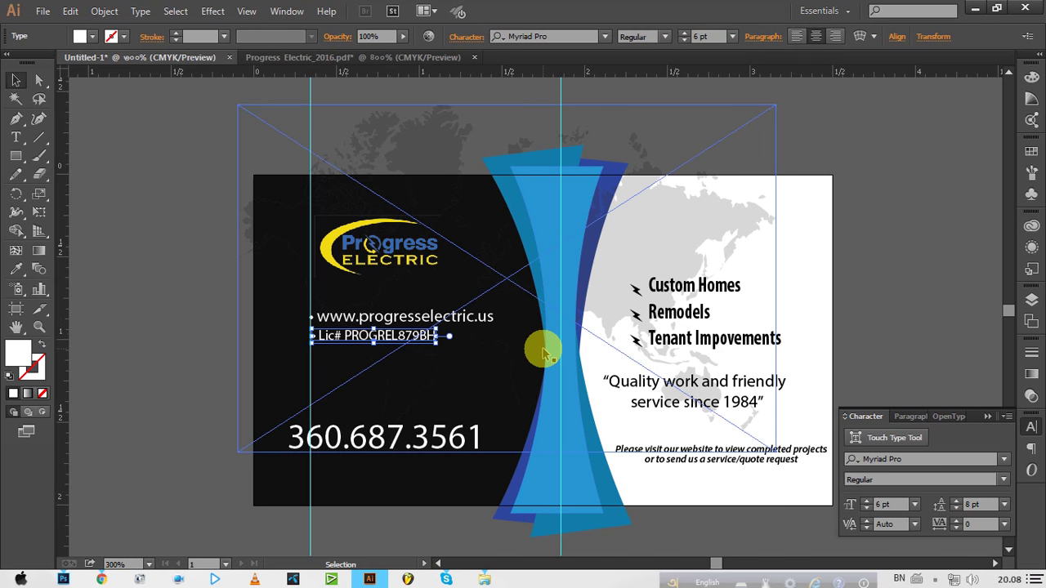
{"action": "left_click", "coordinate": [145, 315]}
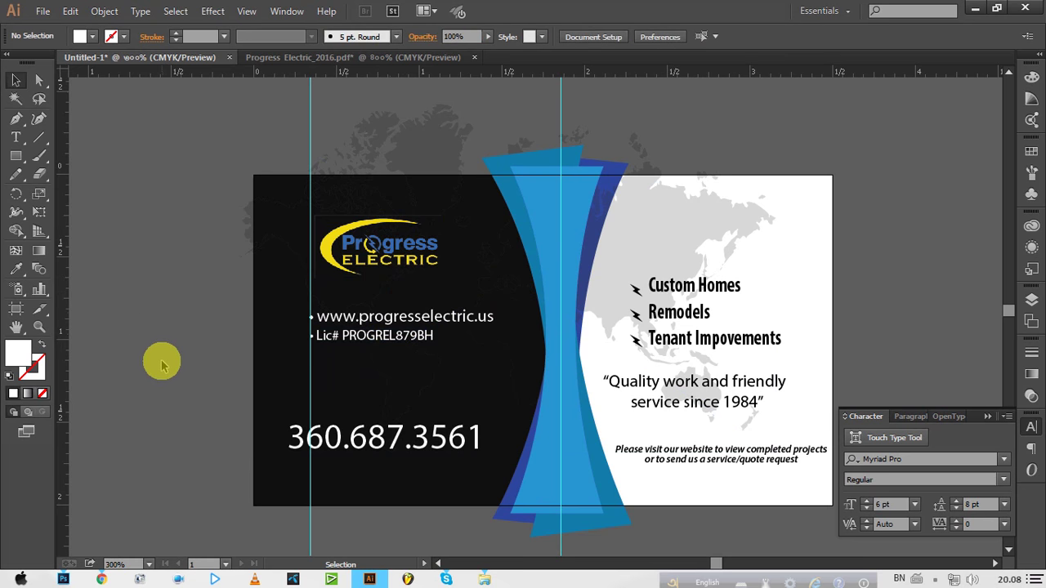
On the original Progress Electric card, select the Bonded/Insured text.
{"action": "left_click", "coordinate": [291, 58]}
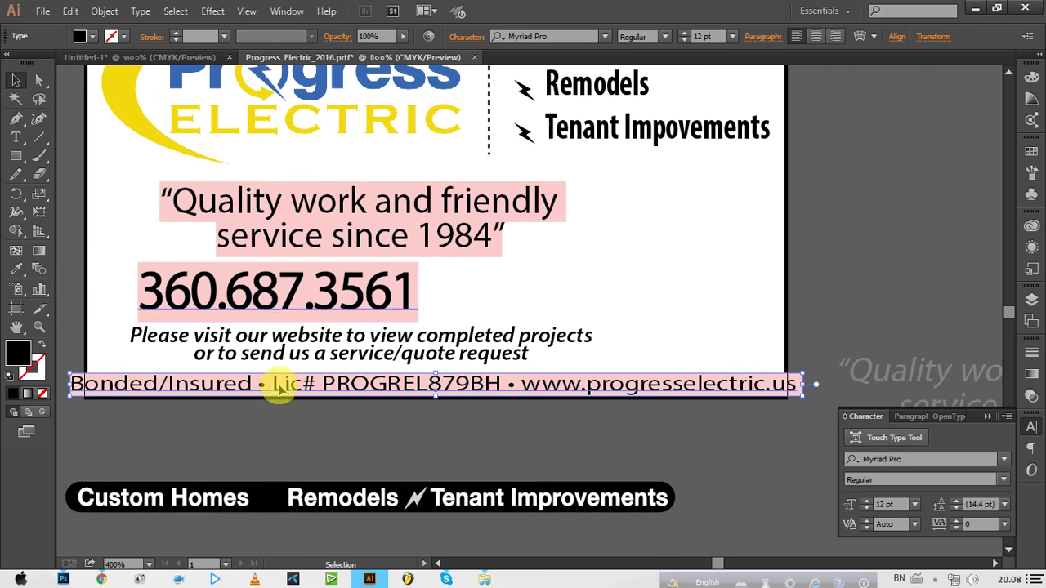
{"action": "double_click", "coordinate": [236, 384]}
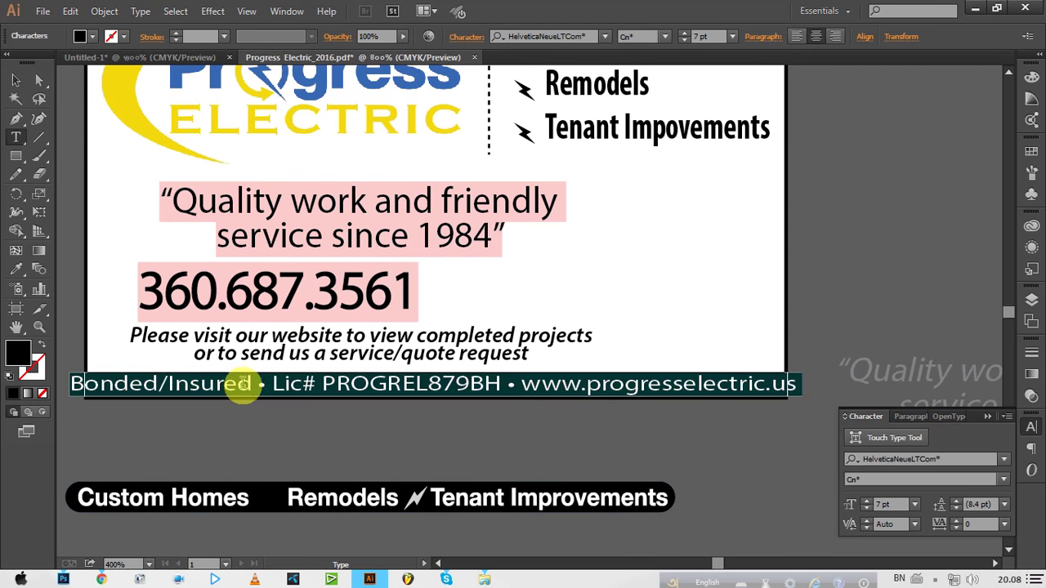
{"action": "left_click_drag", "start_coordinate": [248, 382], "coordinate": [20, 392]}
{"action": "key", "text": "ctrl+c"}
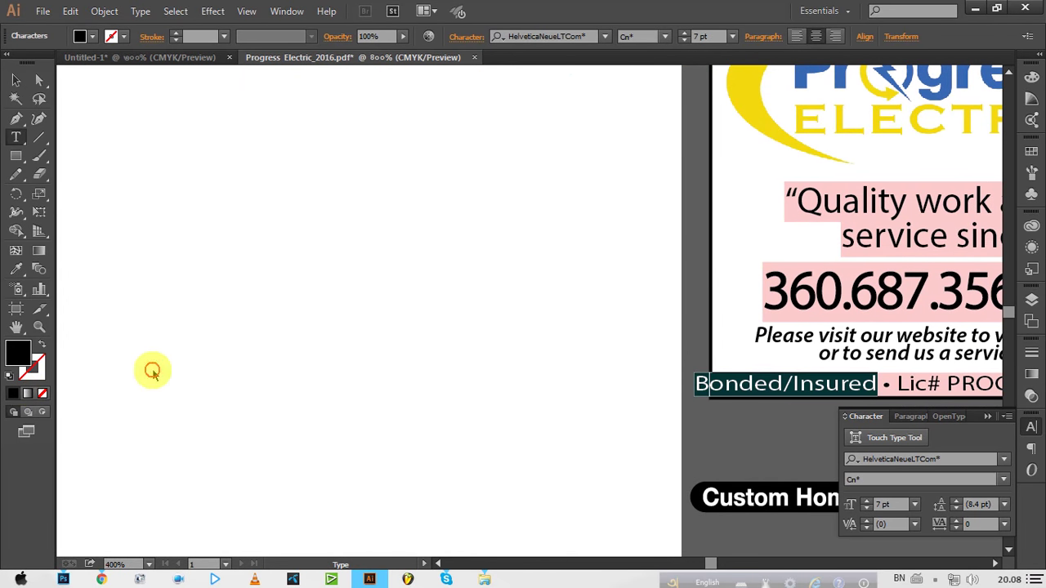
{"action": "key", "text": "ctrl"}
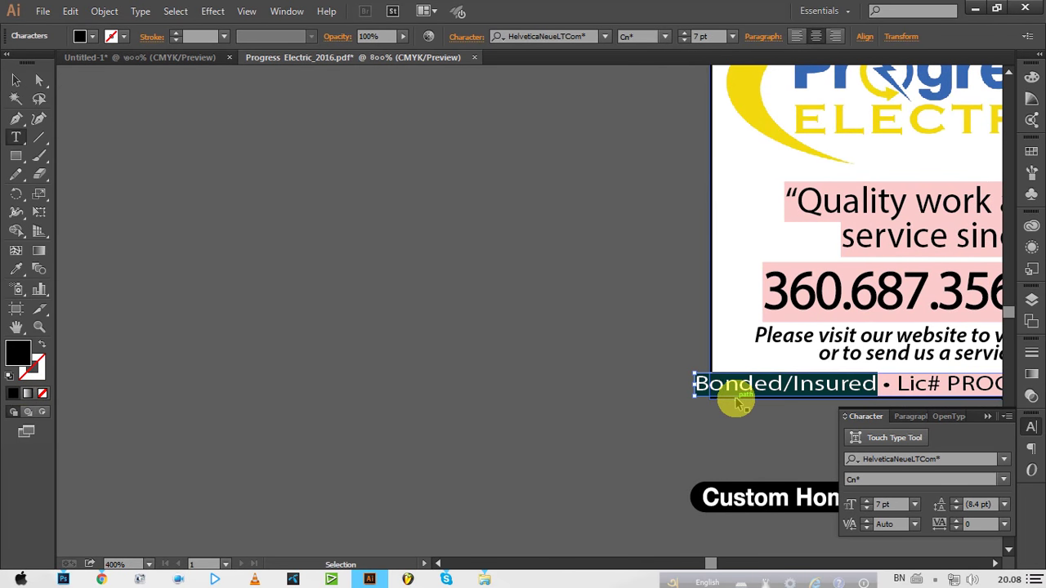
Paste Bonded/Insured into the browser address bar and copy it back as plain text.
{"action": "left_click", "coordinate": [99, 579]}
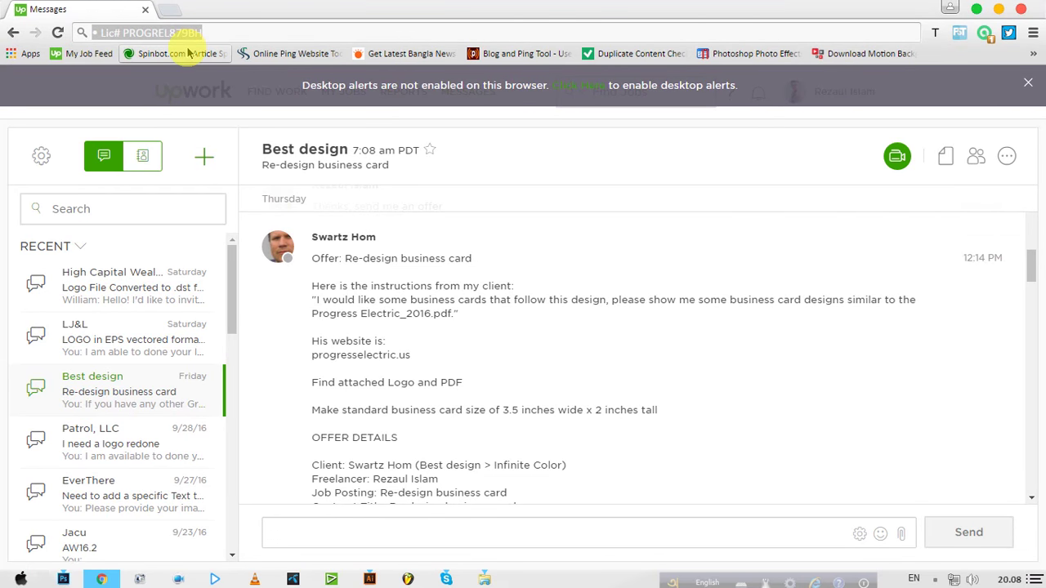
{"action": "key", "text": "ctrl+v"}
{"action": "left_click_drag", "start_coordinate": [204, 38], "coordinate": [87, 41]}
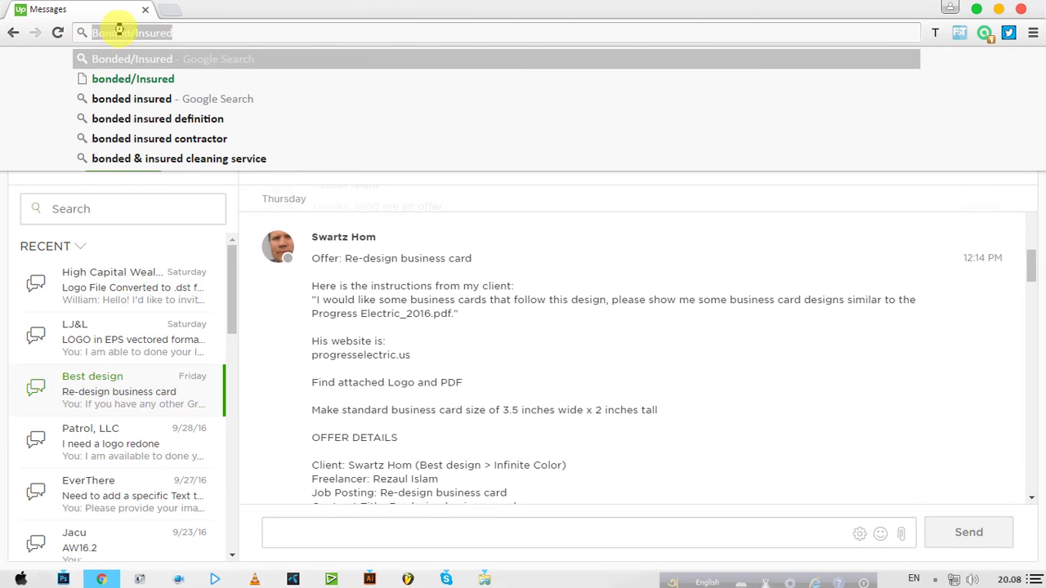
{"action": "right_click", "coordinate": [118, 30]}
{"action": "left_click", "coordinate": [154, 79]}
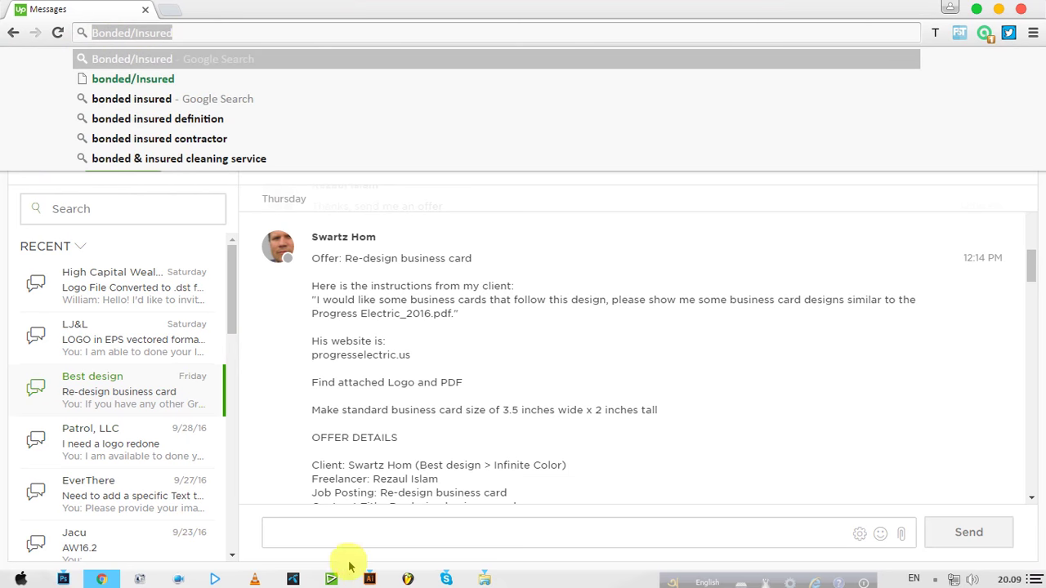
{"action": "left_click", "coordinate": [369, 579]}
Cut Bonded/Insured from the reference card and paste it as white text on Untitled-1.
{"action": "key", "text": "ctrl+x"}
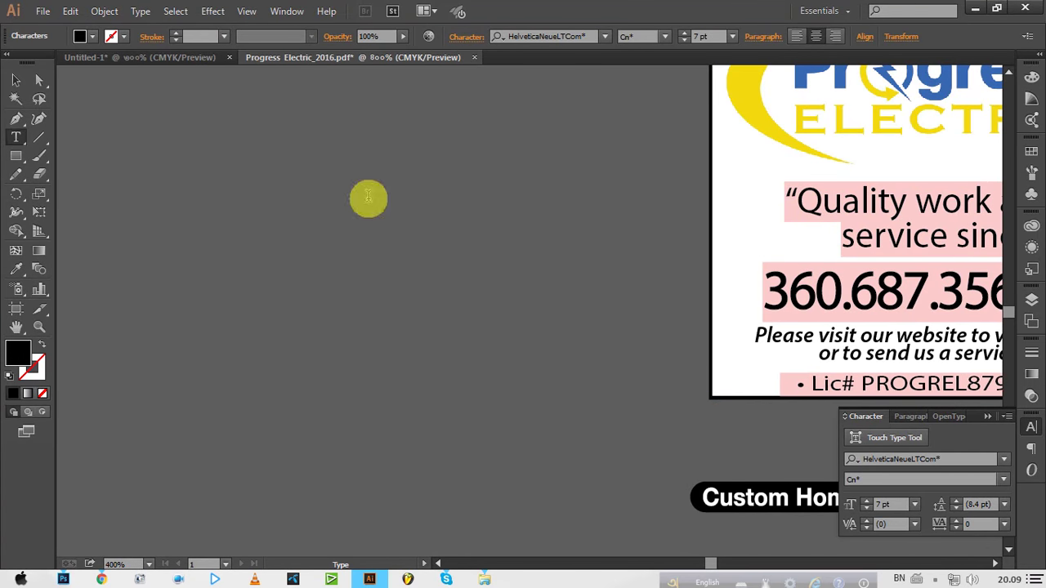
{"action": "left_click", "coordinate": [133, 57]}
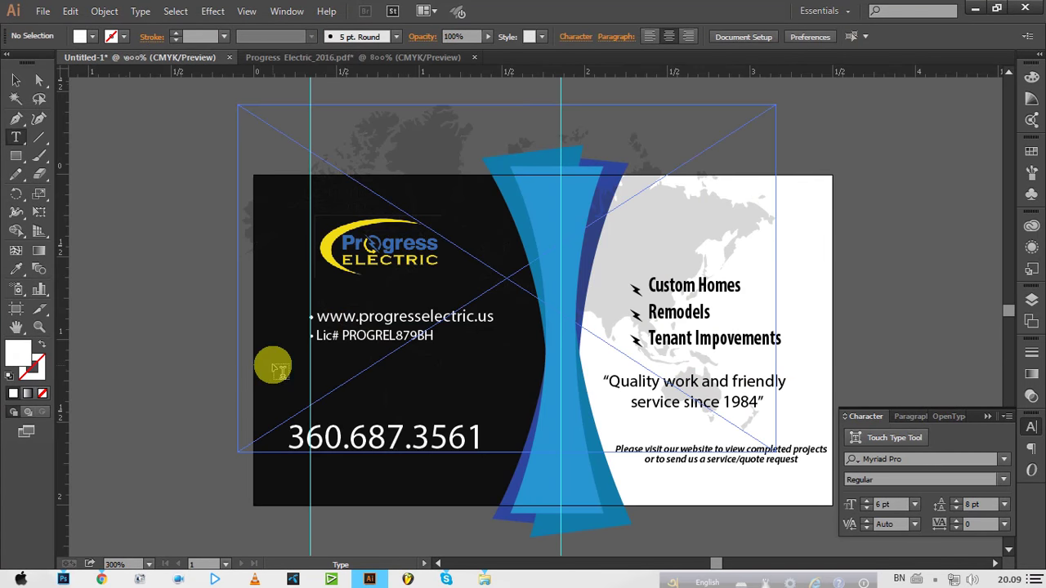
{"action": "left_click", "coordinate": [310, 354]}
{"action": "key", "text": "Escape"}
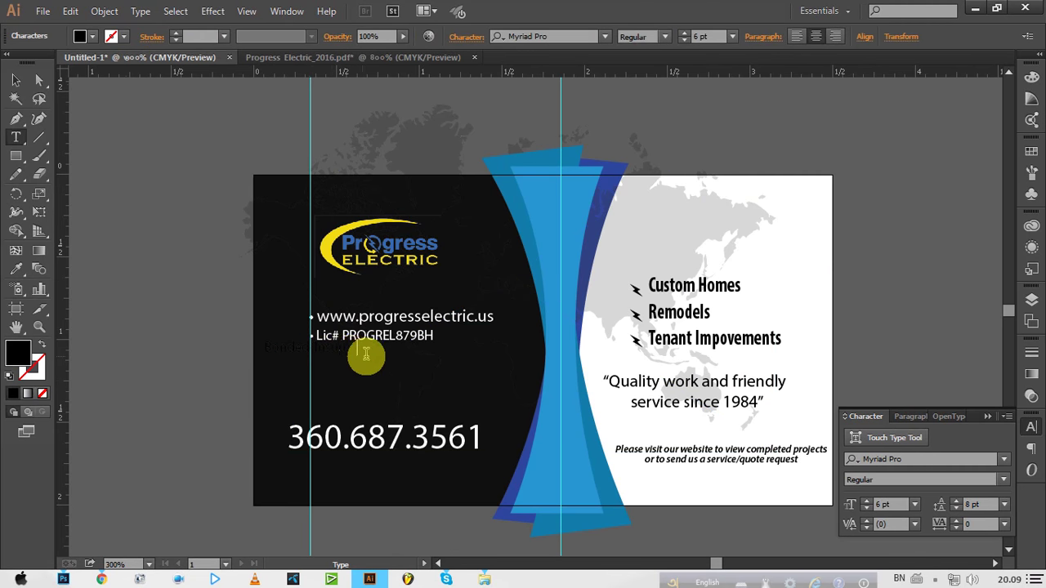
{"action": "key", "text": "ctrl+v"}
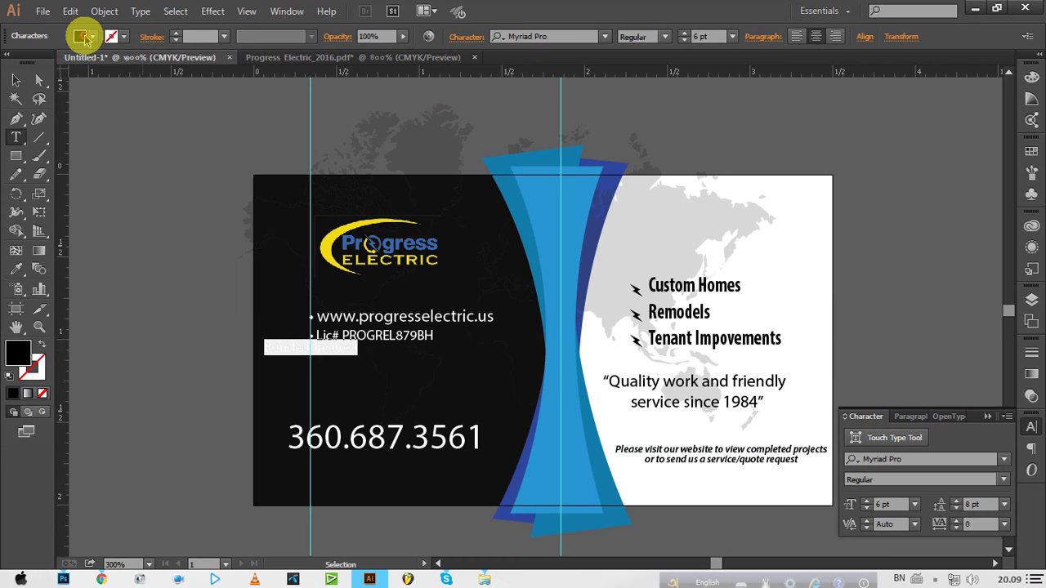
{"action": "left_click", "coordinate": [86, 35]}
{"action": "left_click", "coordinate": [32, 59]}
Select the Bonded/Insured text object and nudge it two steps right.
{"action": "left_click", "coordinate": [115, 276]}
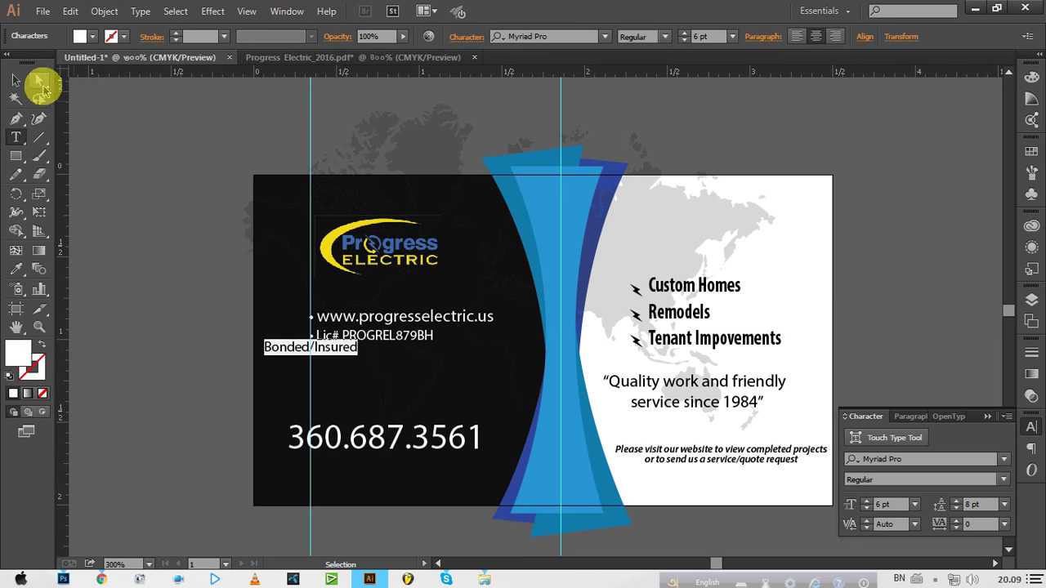
{"action": "left_click", "coordinate": [16, 80]}
{"action": "left_click", "coordinate": [278, 336]}
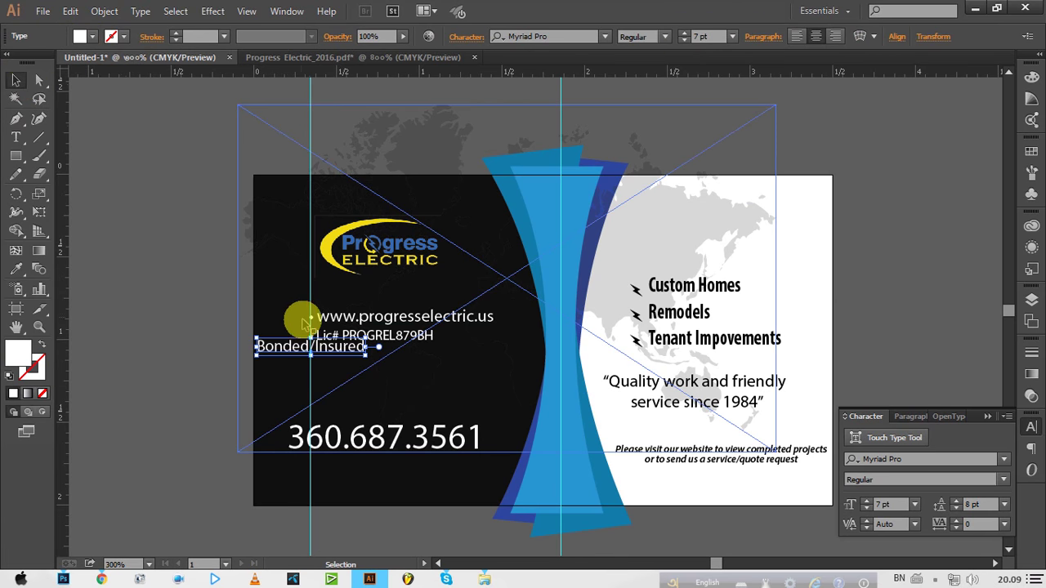
{"action": "key", "text": "Right"}
{"action": "key", "text": "Right"}
{"action": "key", "text": "Right"}
{"action": "key", "text": "Right"}
{"action": "key", "text": "Right"}
{"action": "key", "text": "Right"}
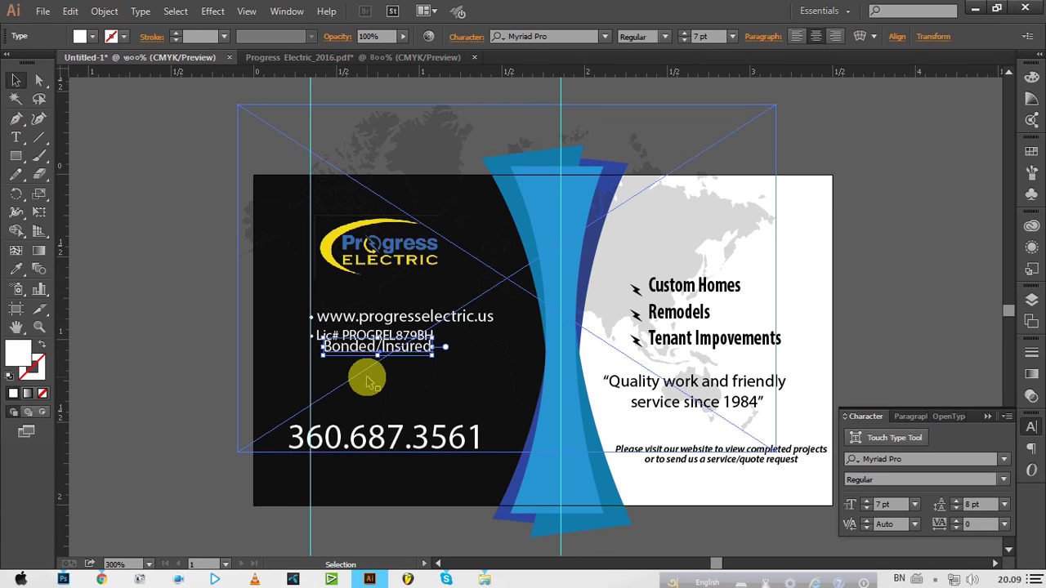
{"action": "key", "text": "Right"}
{"action": "key", "text": "Right"}
{"action": "key", "text": "Right"}
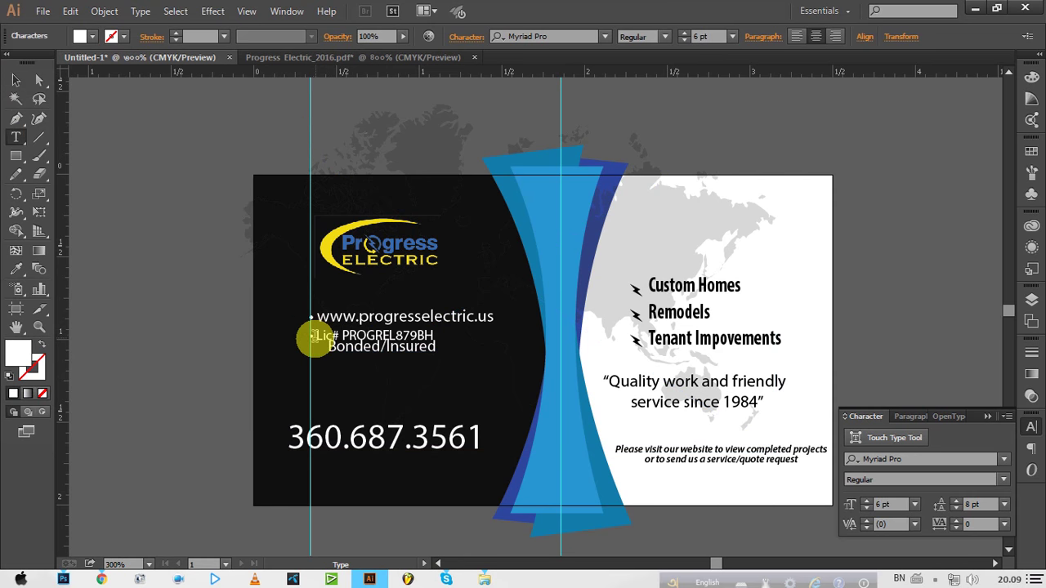
Insert a bullet before Bonded/Insured and nudge the line down under Lic#.
{"action": "key", "text": "Escape"}
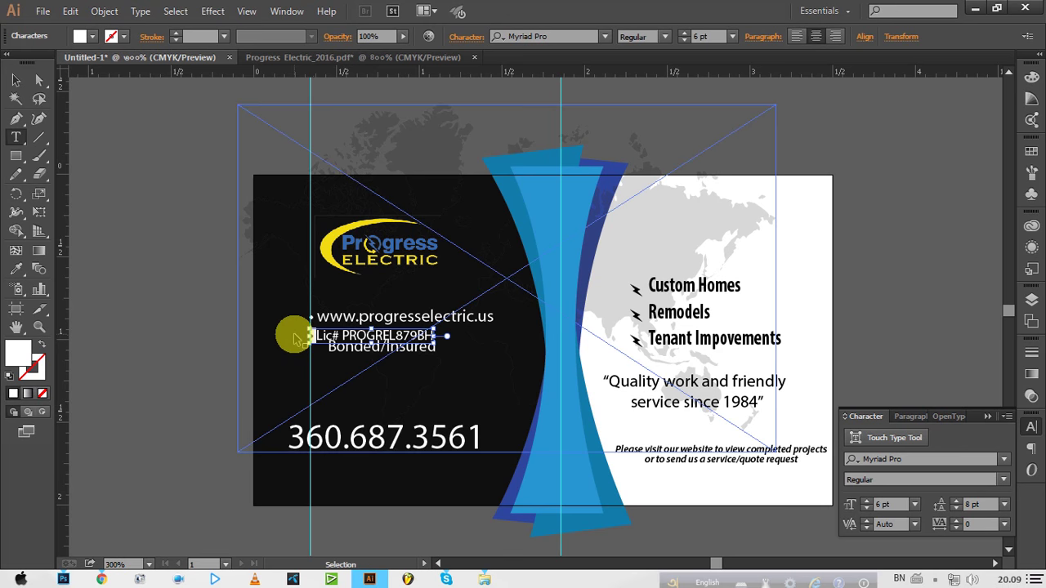
{"action": "left_click", "coordinate": [318, 348]}
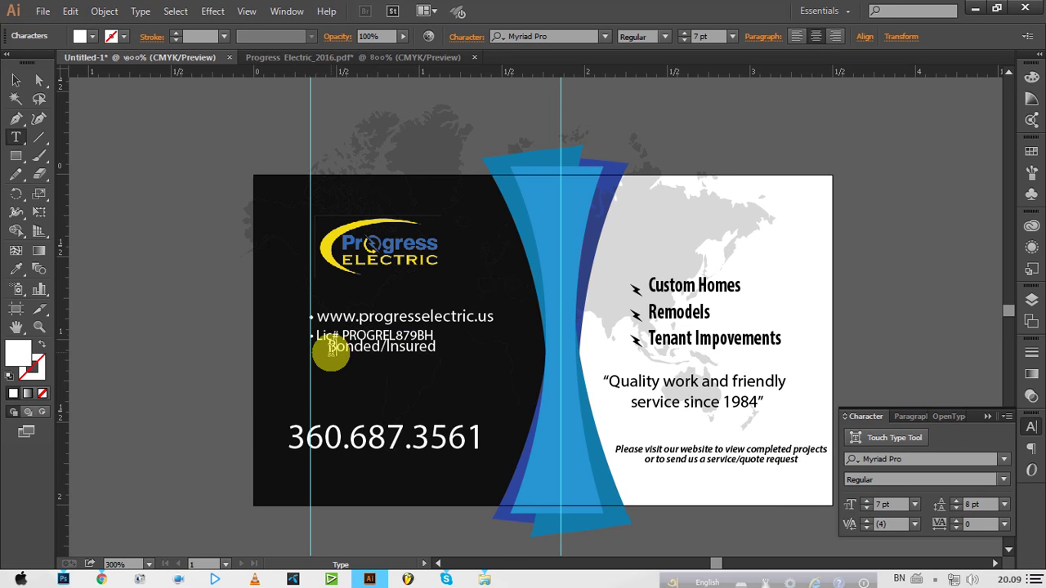
{"action": "key", "text": "ctrl+v"}
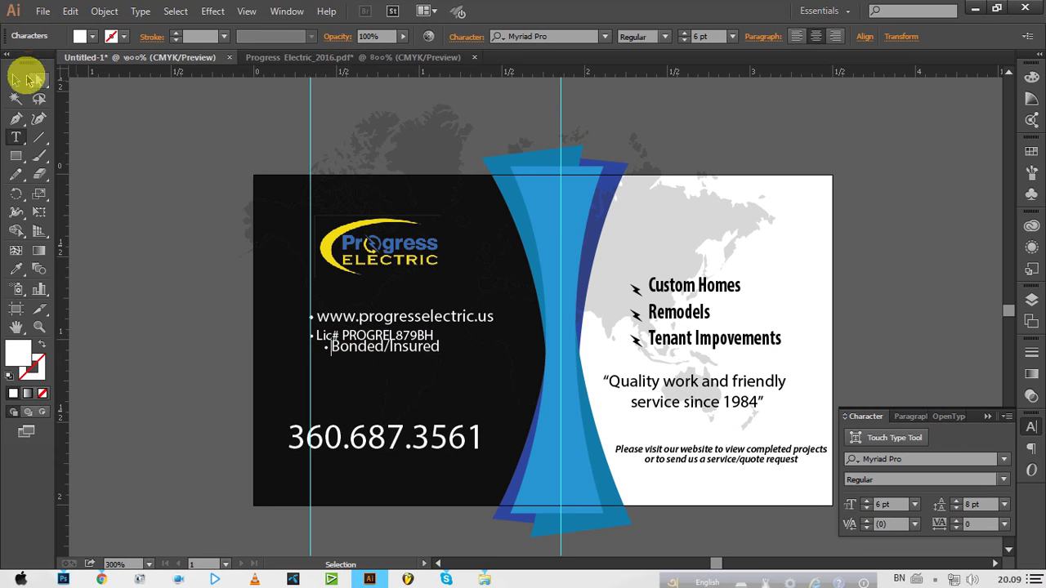
{"action": "left_click", "coordinate": [15, 79]}
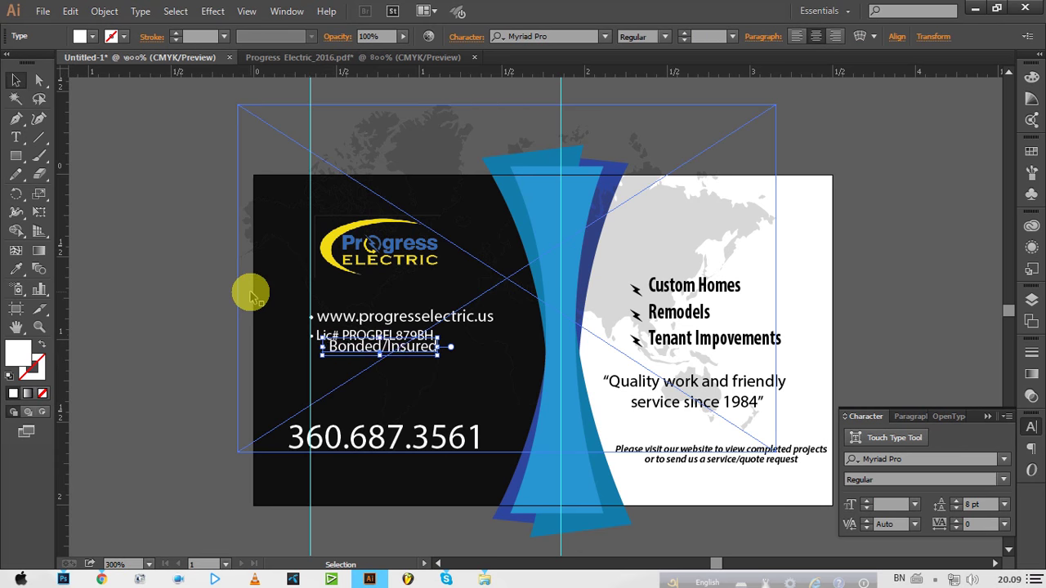
{"action": "key", "text": "Down"}
{"action": "key", "text": "Down"}
{"action": "key", "text": "Down"}
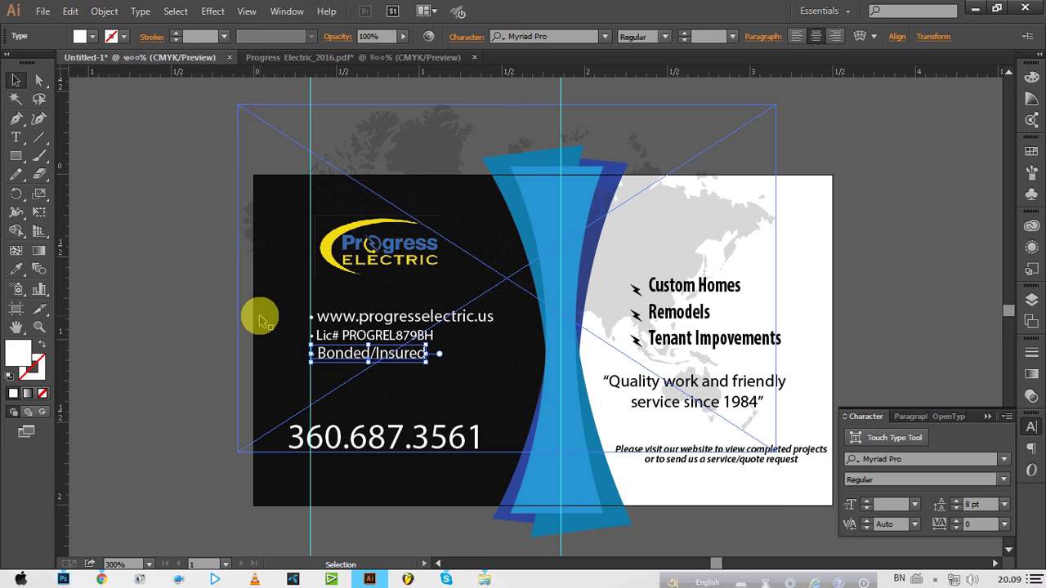
Nudge the Bonded/Insured and Lic# lines slightly left to align with the guide.
{"action": "left_click", "coordinate": [152, 304]}
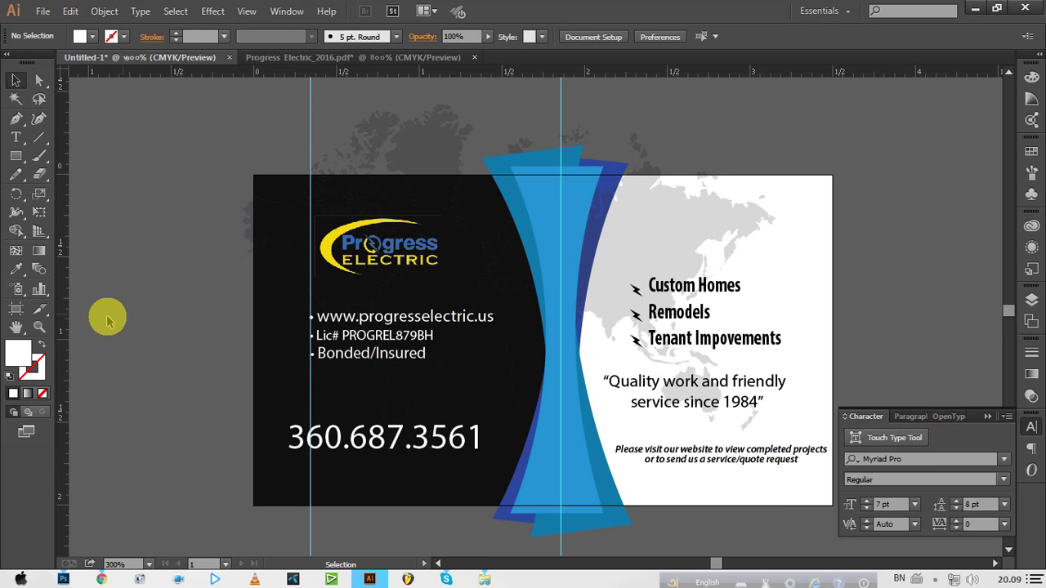
{"action": "left_click", "coordinate": [395, 357]}
{"action": "key", "text": "Left"}
{"action": "left_click", "coordinate": [228, 351]}
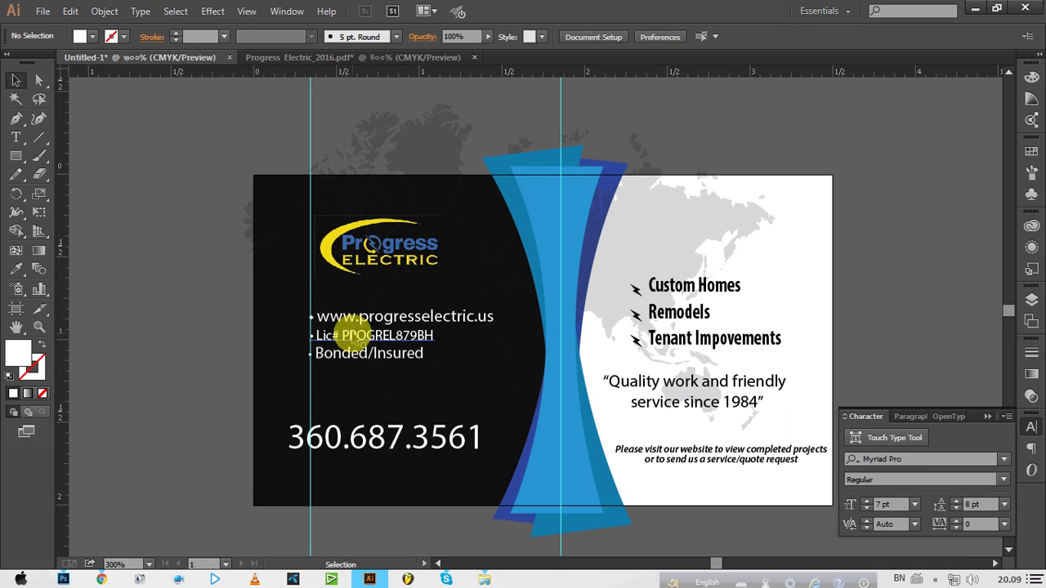
{"action": "left_click", "coordinate": [353, 335]}
{"action": "key", "text": "Left"}
{"action": "left_click", "coordinate": [204, 358]}
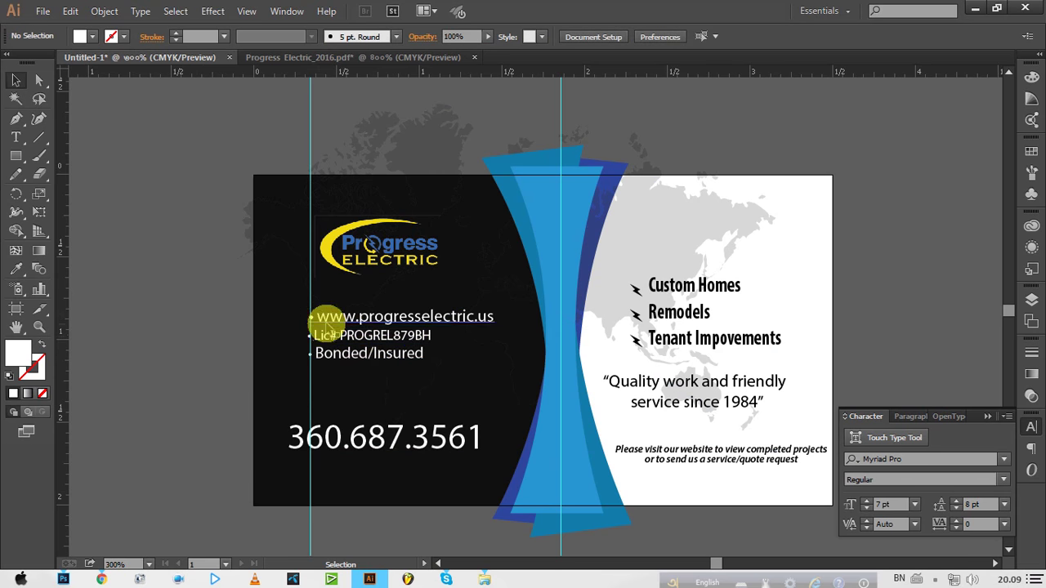
{"action": "left_click", "coordinate": [327, 335]}
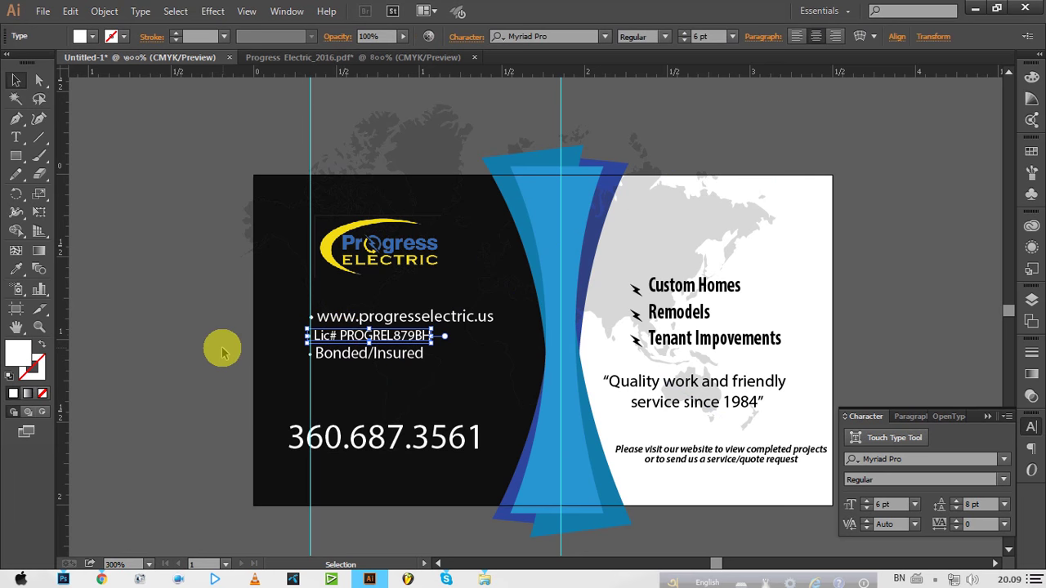
Zoom in, enlarge the Lic# line slightly and reposition it between the other lines.
{"action": "key", "text": "ctrl+plus"}
{"action": "key", "text": "ctrl+plus"}
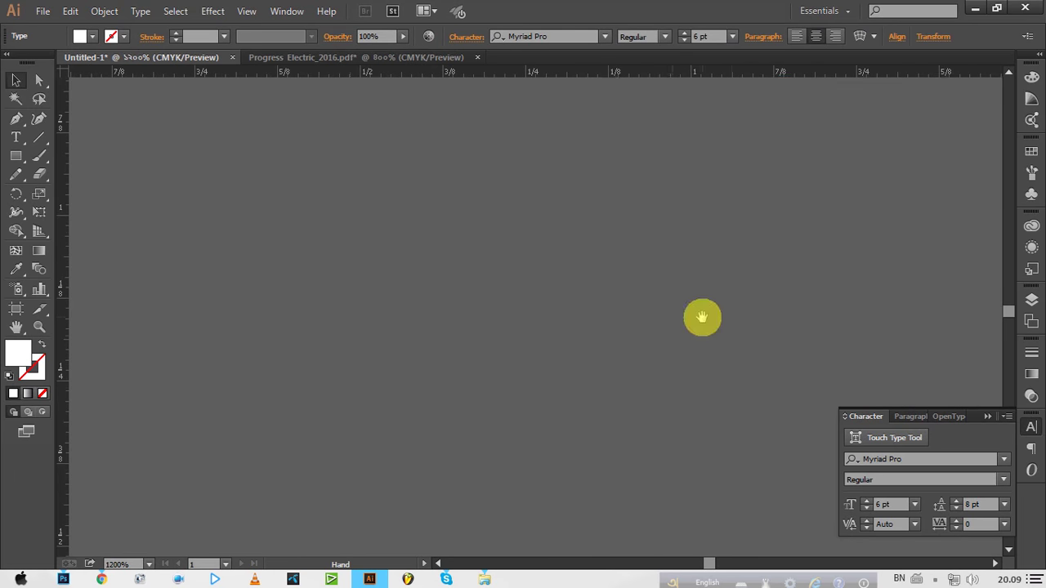
{"action": "mouse_move", "coordinate": [700, 315]}
{"action": "left_mouse_down"}
{"action": "mouse_move", "coordinate": [527, 350]}
{"action": "mouse_move", "coordinate": [122, 334]}
{"action": "left_mouse_up"}
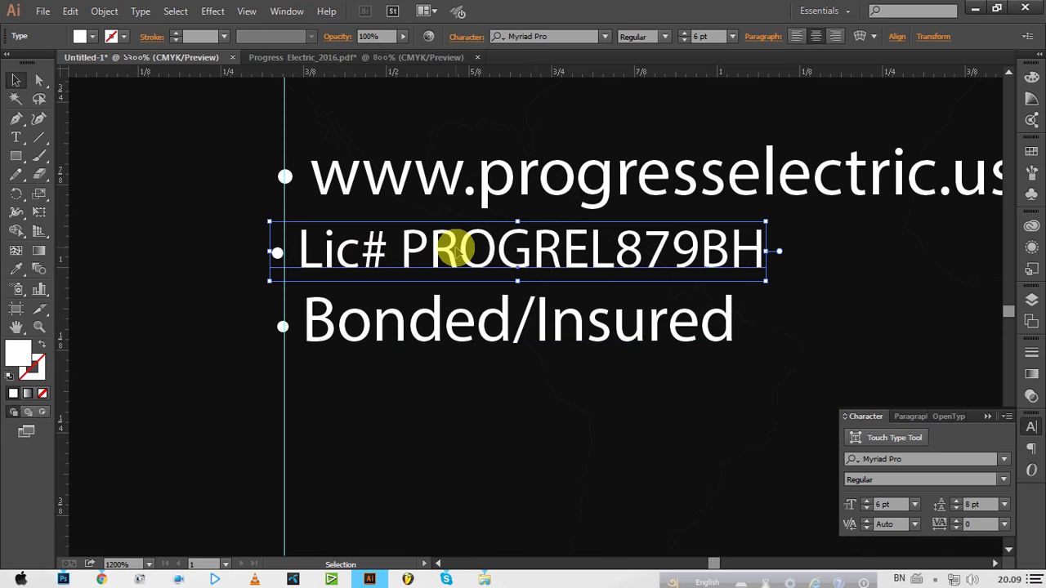
{"action": "left_click_drag", "start_coordinate": [758, 278], "coordinate": [781, 288]}
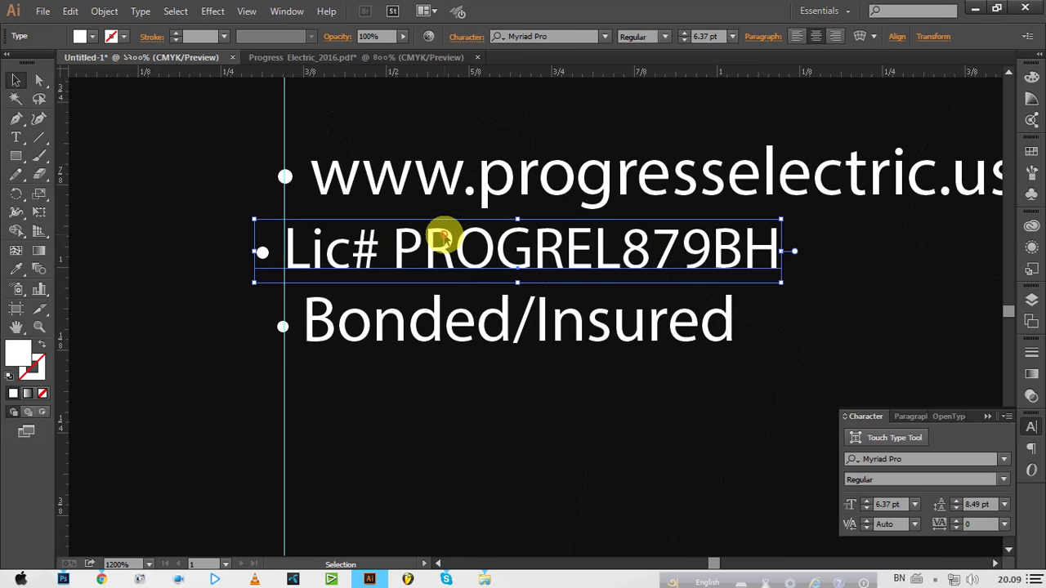
{"action": "mouse_move", "coordinate": [440, 241]}
{"action": "left_mouse_down"}
{"action": "mouse_move", "coordinate": [462, 164]}
{"action": "mouse_move", "coordinate": [477, 210]}
{"action": "mouse_move", "coordinate": [467, 247]}
{"action": "left_mouse_up"}
Enlarge the Bonded/Insured line slightly, place it under Lic#, and zoom back out.
{"action": "left_click", "coordinate": [430, 333]}
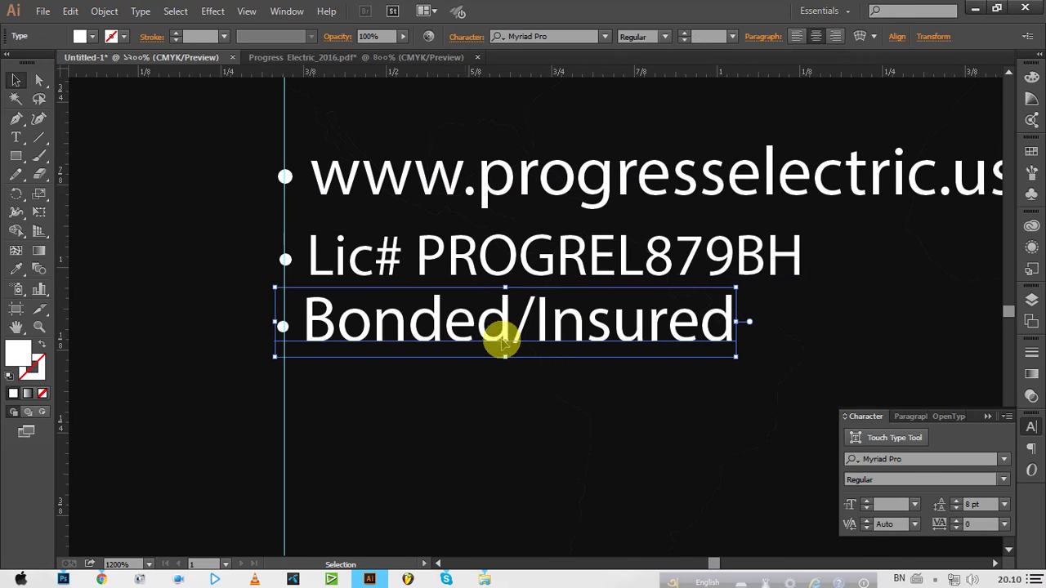
{"action": "left_click_drag", "start_coordinate": [733, 358], "coordinate": [742, 365]}
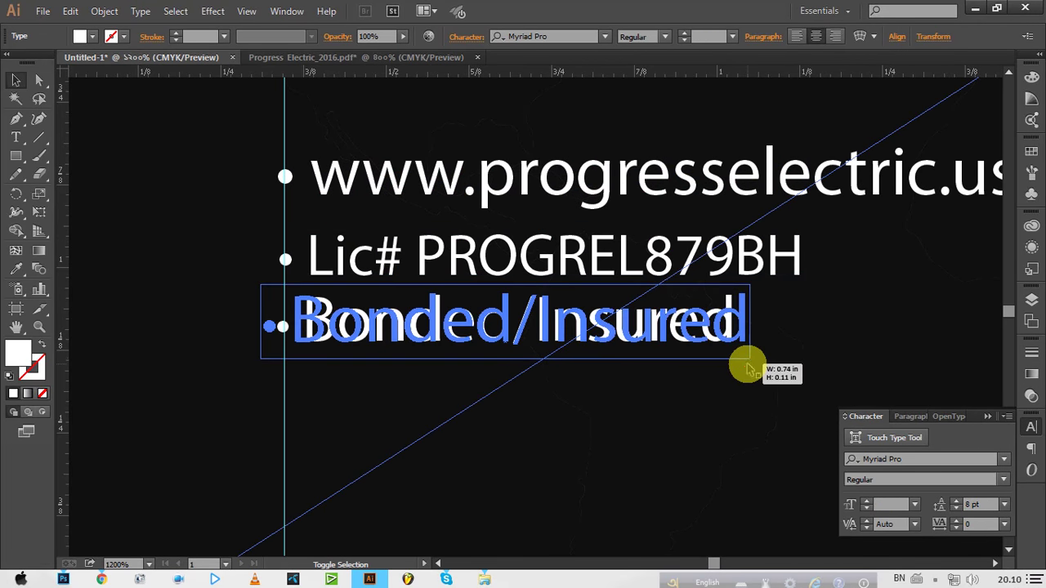
{"action": "left_click_drag", "start_coordinate": [598, 335], "coordinate": [615, 353]}
{"action": "left_click", "coordinate": [212, 392]}
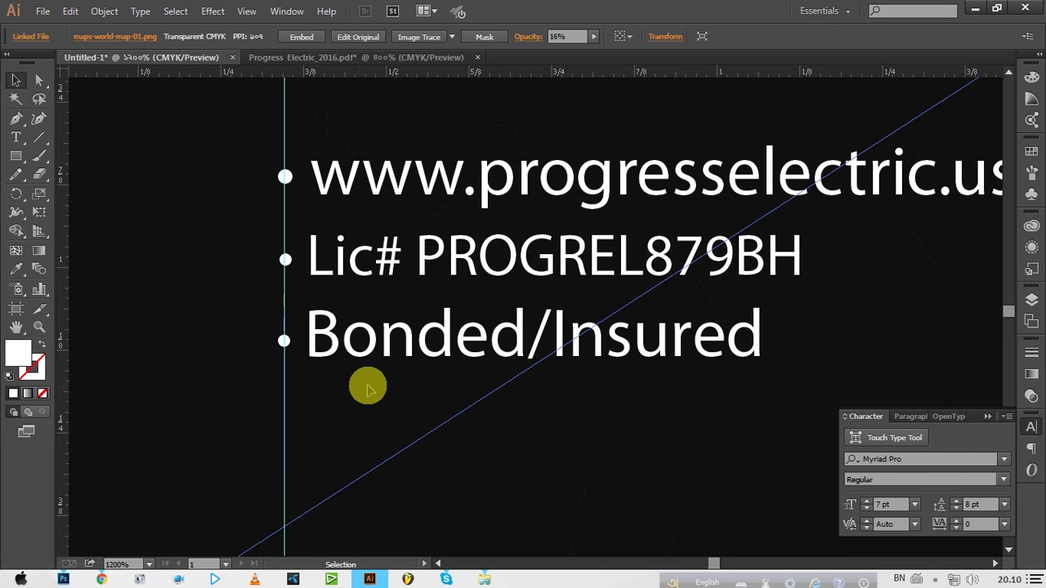
{"action": "key", "text": "ctrl+minus"}
{"action": "key", "text": "ctrl+minus"}
{"action": "key", "text": "ctrl+minus"}
{"action": "key", "text": "ctrl+minus"}
{"action": "key", "text": "ctrl+minus"}
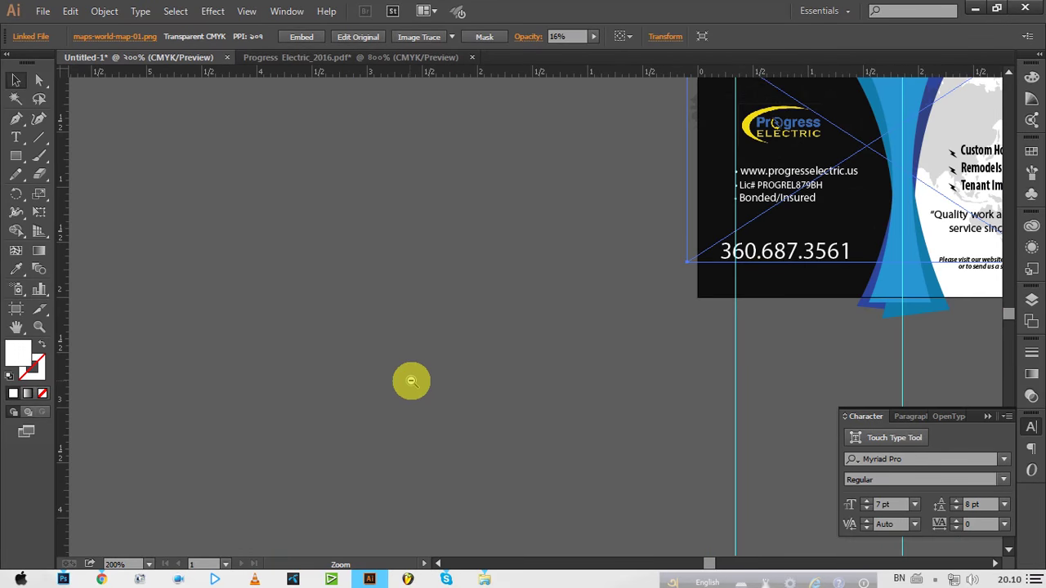
{"action": "mouse_move", "coordinate": [671, 245]}
{"action": "left_mouse_down"}
{"action": "mouse_move", "coordinate": [192, 414]}
{"action": "mouse_move", "coordinate": [262, 275]}
{"action": "left_mouse_up"}
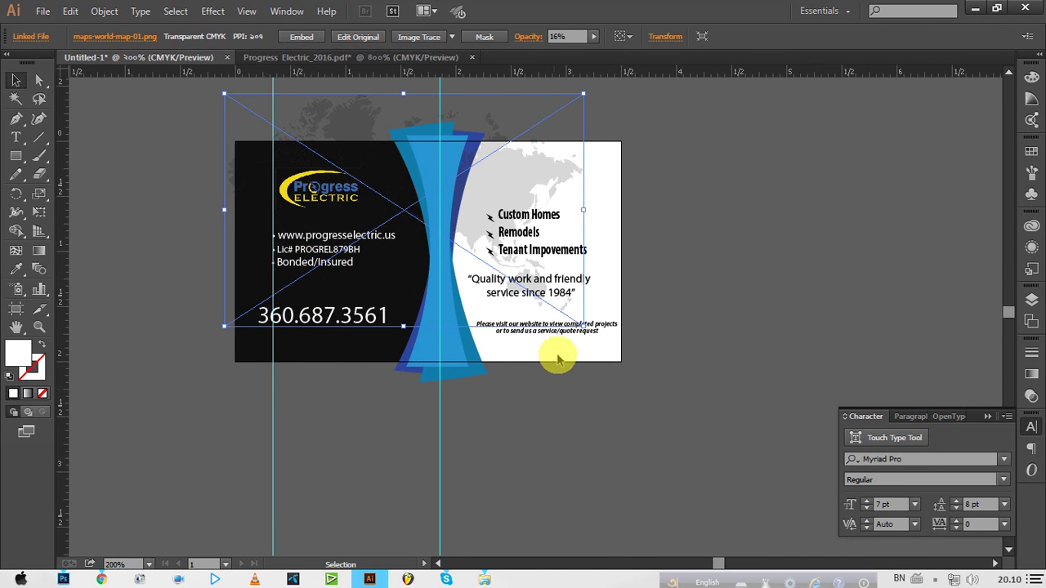
Pan the card view, deselect the world map image, and open the File menu.
{"action": "left_click", "coordinate": [327, 57]}
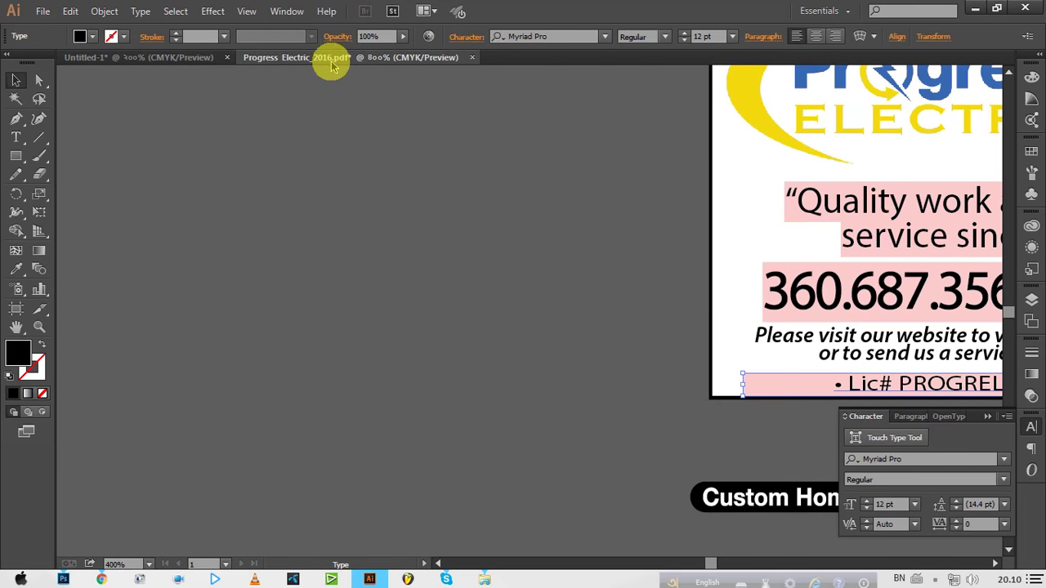
{"action": "key", "text": "space"}
{"action": "left_click_drag", "start_coordinate": [696, 302], "coordinate": [429, 282]}
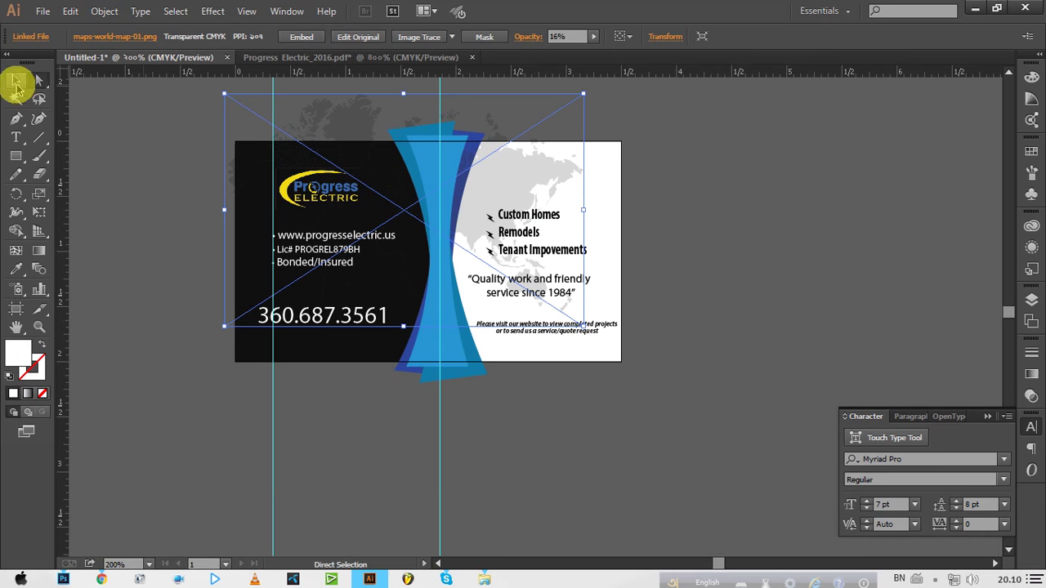
{"action": "left_click", "coordinate": [16, 82]}
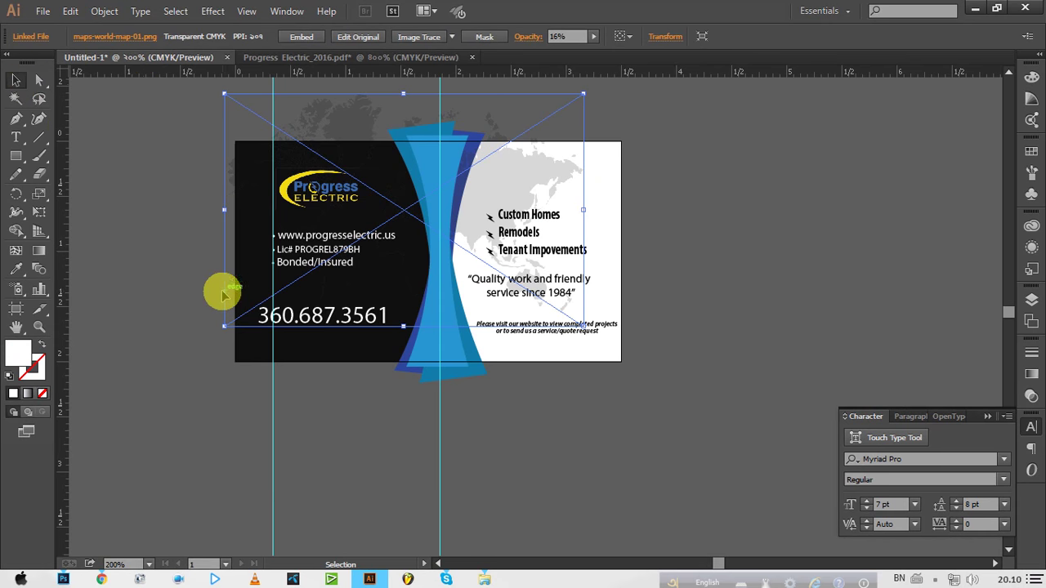
{"action": "left_click", "coordinate": [162, 434]}
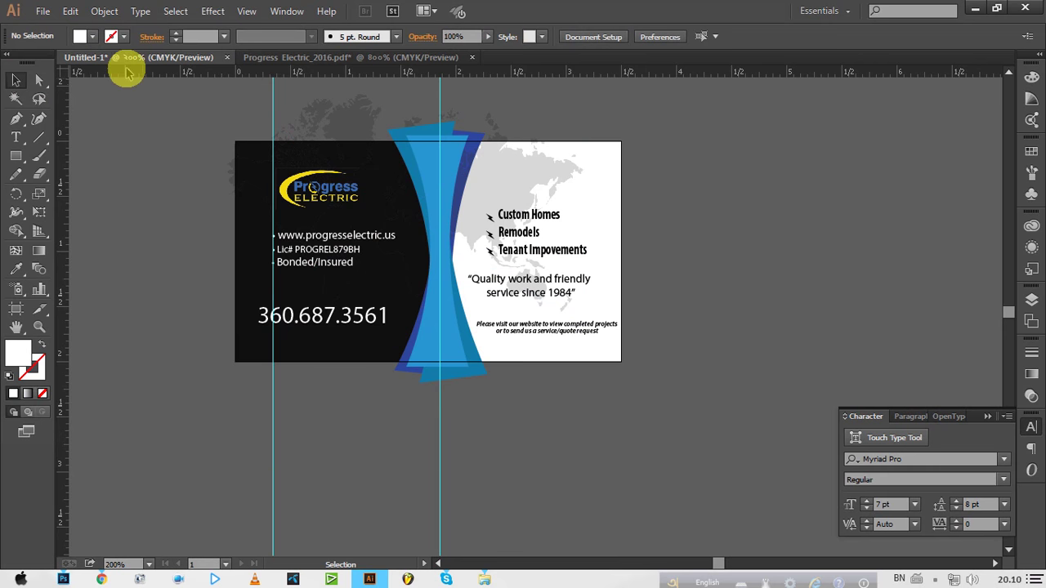
{"action": "left_click", "coordinate": [43, 11]}
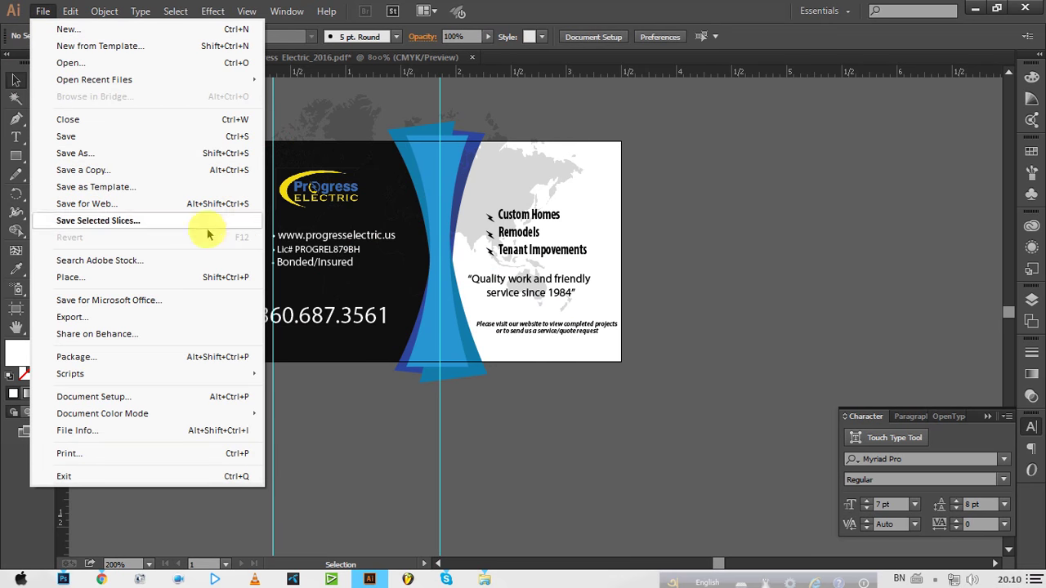
Export Untitled-1 as a JPEG to the Desktop with CMYK, quality 10, 72 ppi.
{"action": "left_click", "coordinate": [72, 317]}
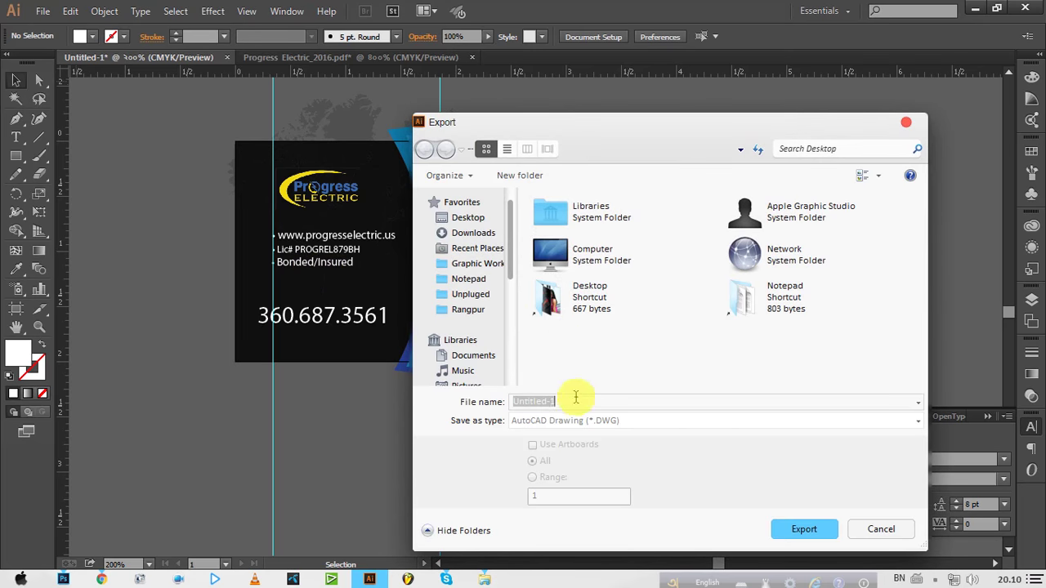
{"action": "left_click", "coordinate": [562, 421]}
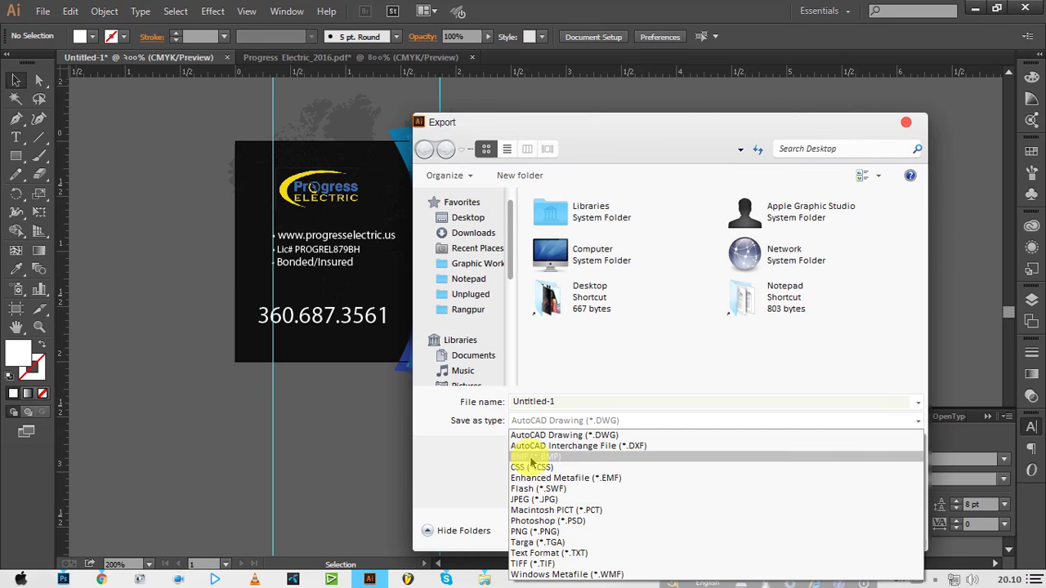
{"action": "left_click", "coordinate": [562, 500]}
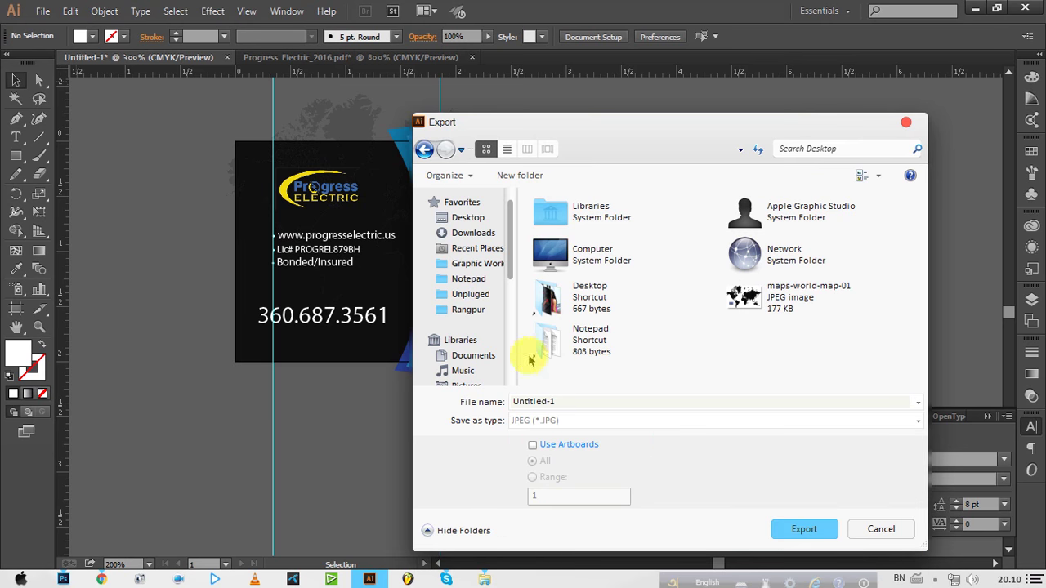
{"action": "left_click", "coordinate": [489, 219]}
{"action": "left_click", "coordinate": [794, 529]}
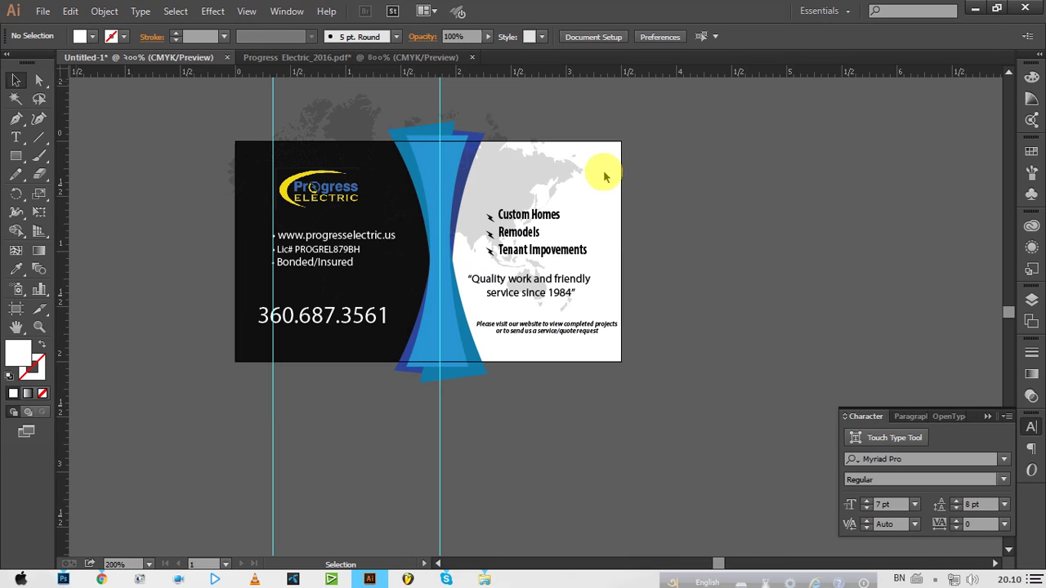
{"action": "left_click", "coordinate": [598, 409]}
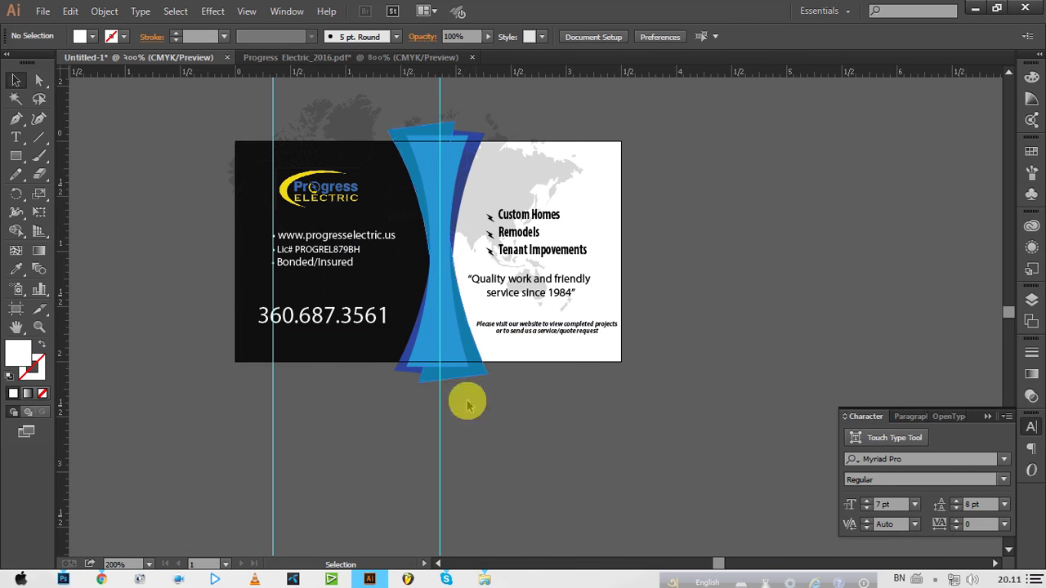
In Photoshop, crop the Progress Electric card image down to the QR code.
{"action": "left_click", "coordinate": [64, 579]}
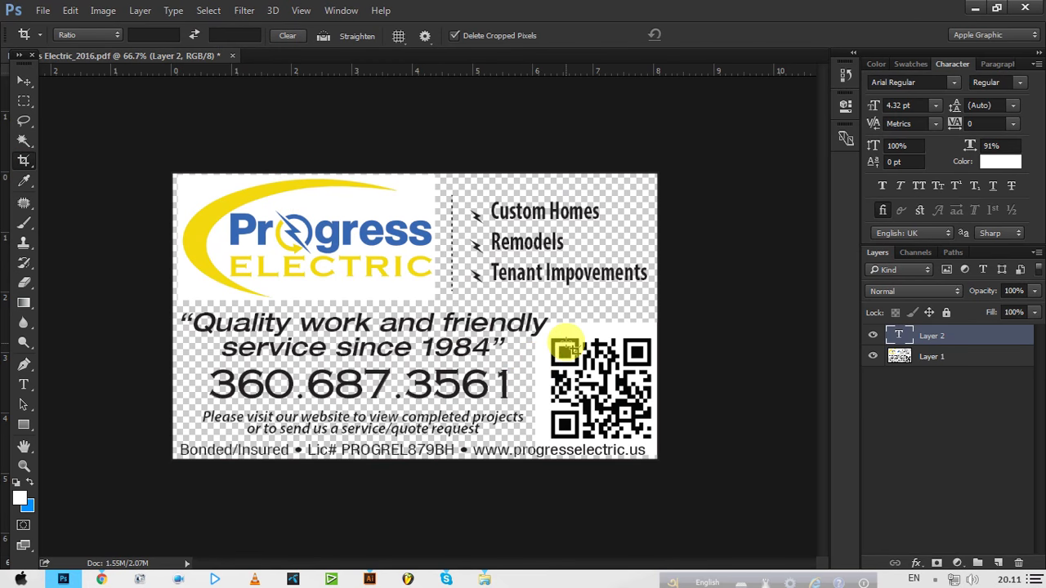
{"action": "left_click", "coordinate": [25, 161]}
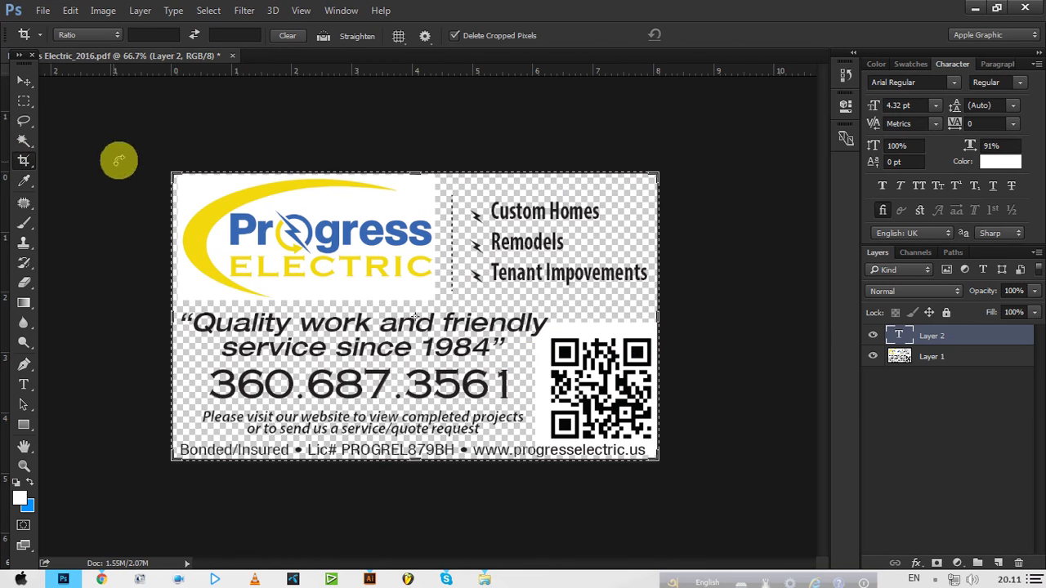
{"action": "mouse_move", "coordinate": [170, 175]}
{"action": "left_mouse_down"}
{"action": "mouse_move", "coordinate": [380, 244]}
{"action": "mouse_move", "coordinate": [357, 255]}
{"action": "left_mouse_up"}
{"action": "left_click_drag", "start_coordinate": [415, 377], "coordinate": [415, 368]}
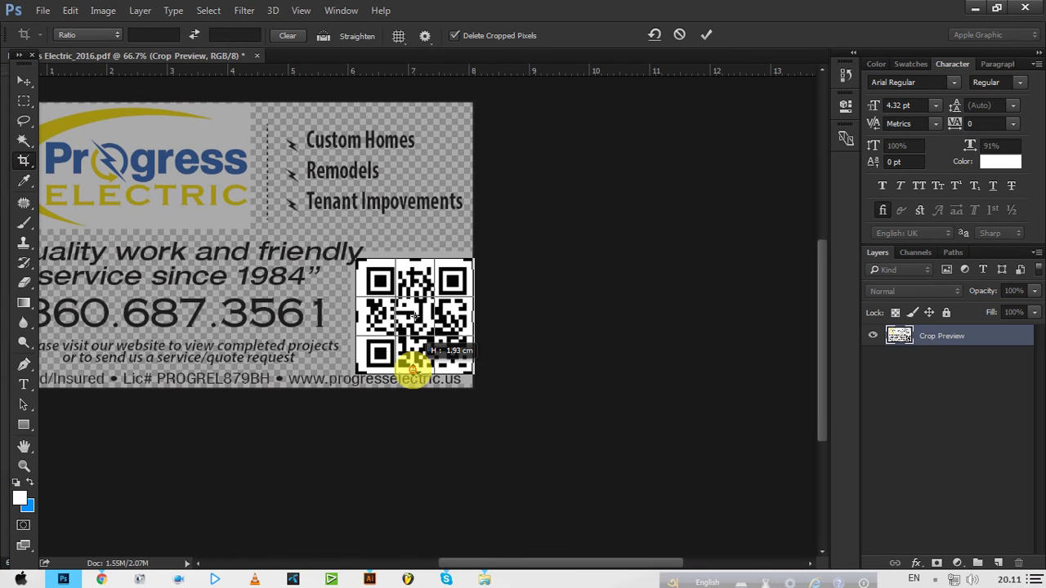
{"action": "left_click", "coordinate": [707, 35]}
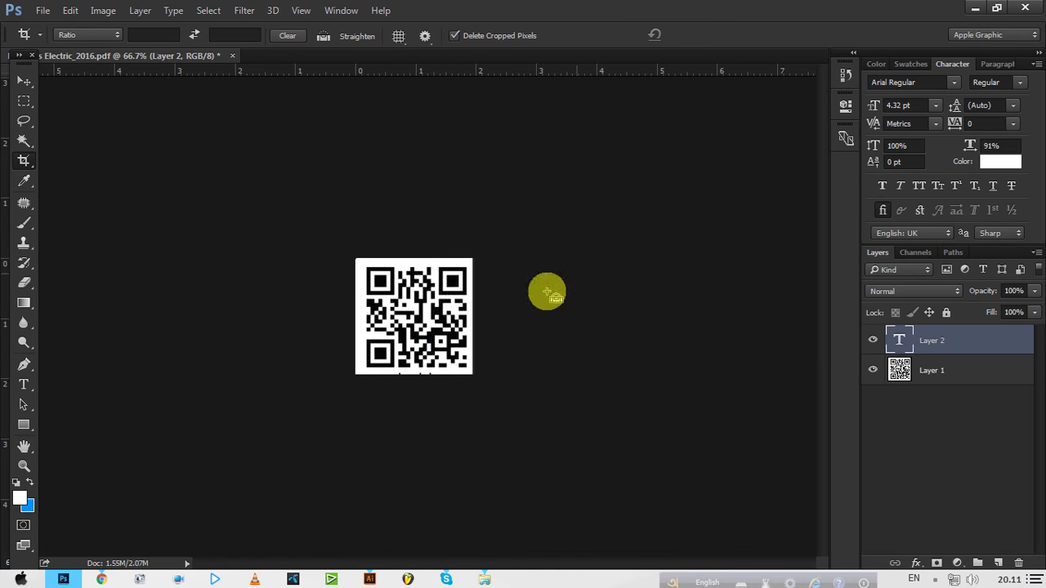
{"action": "scroll", "coordinate": [444, 299], "scroll_direction": "up", "scroll_amount": 2}
{"action": "scroll", "coordinate": [449, 304], "scroll_direction": "up", "scroll_amount": 2}
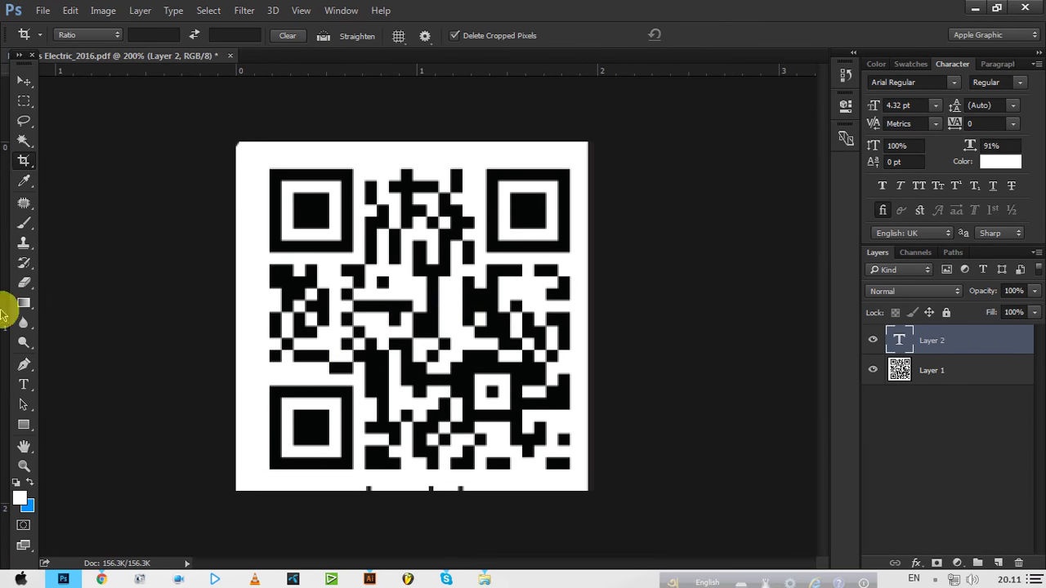
Re-crop the image, trimming the bottom, right, top and left edges tight to the QR code.
{"action": "left_click", "coordinate": [24, 82]}
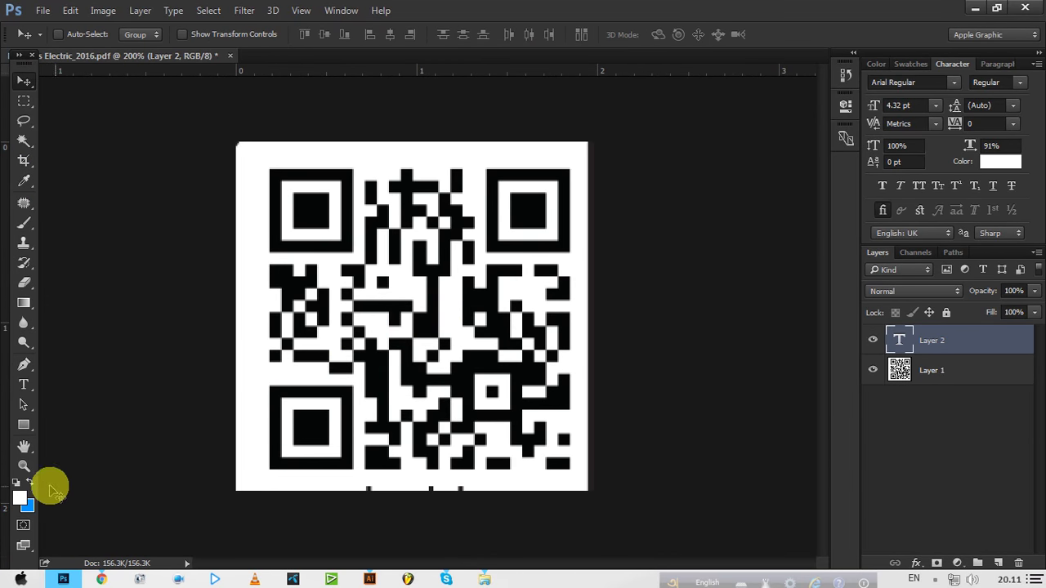
{"action": "left_click", "coordinate": [40, 427]}
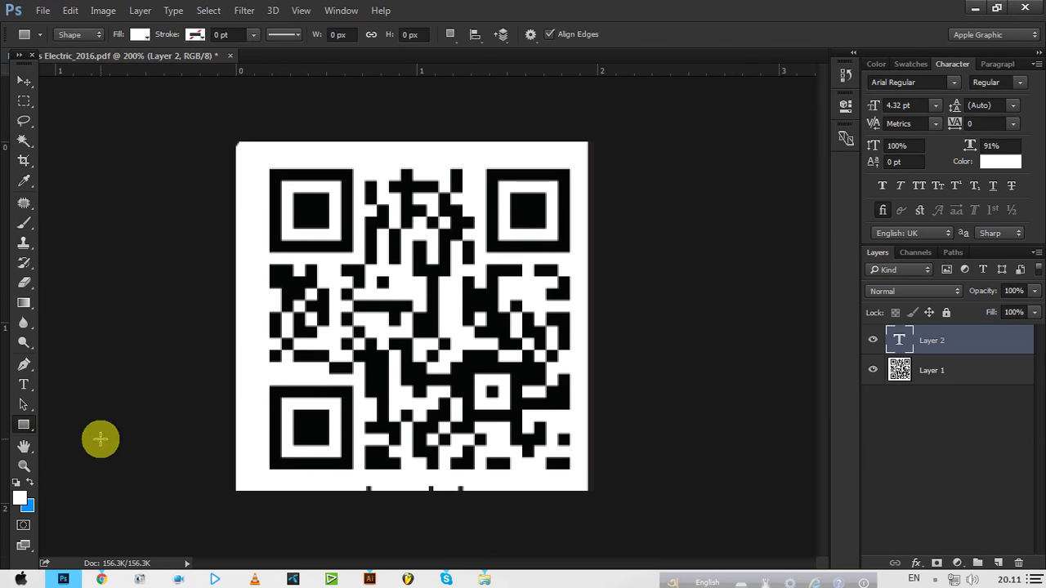
{"action": "left_click", "coordinate": [23, 160]}
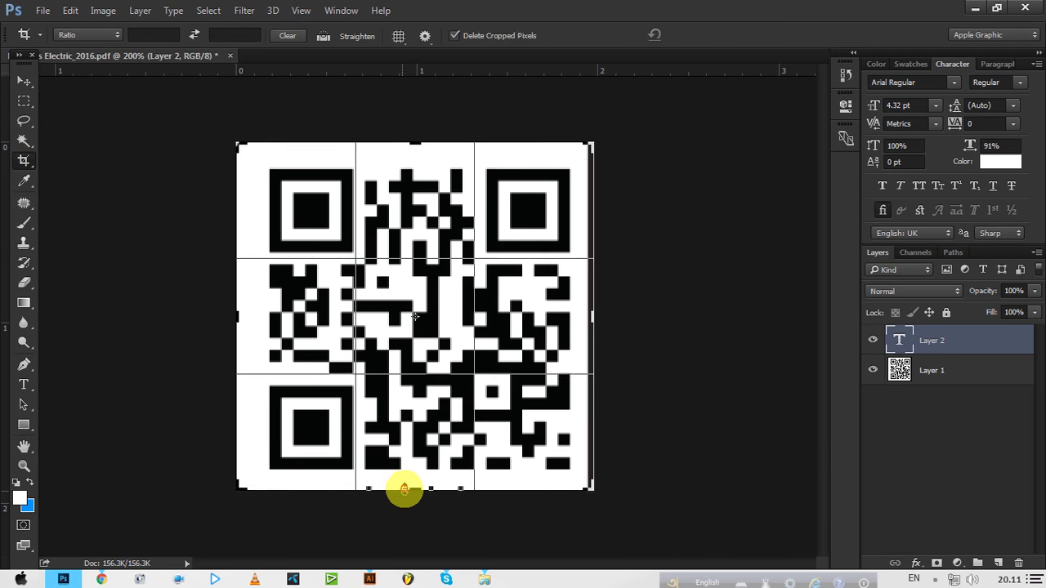
{"action": "left_click_drag", "start_coordinate": [402, 490], "coordinate": [401, 483]}
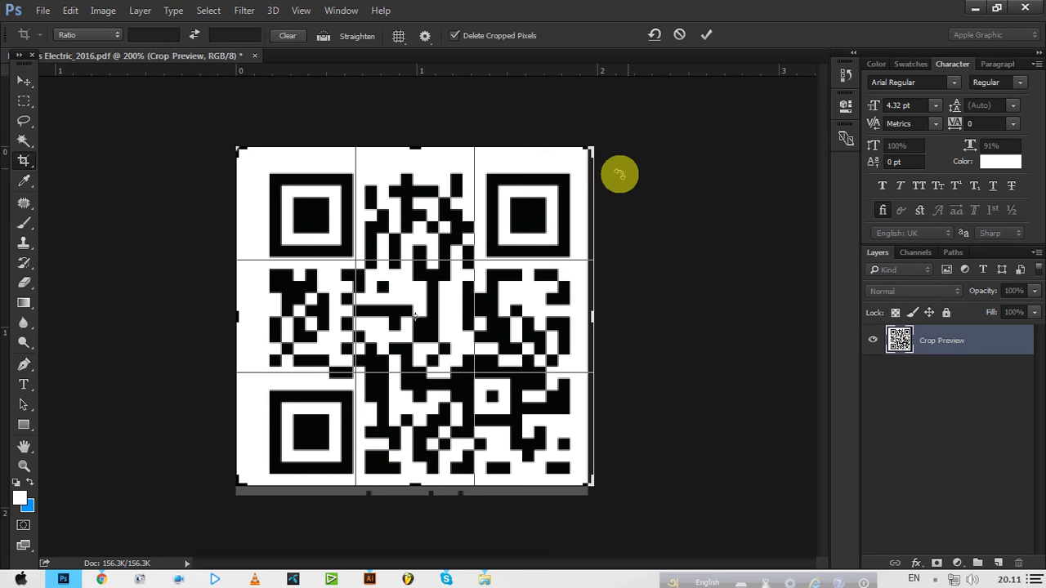
{"action": "left_click_drag", "start_coordinate": [598, 207], "coordinate": [593, 207]}
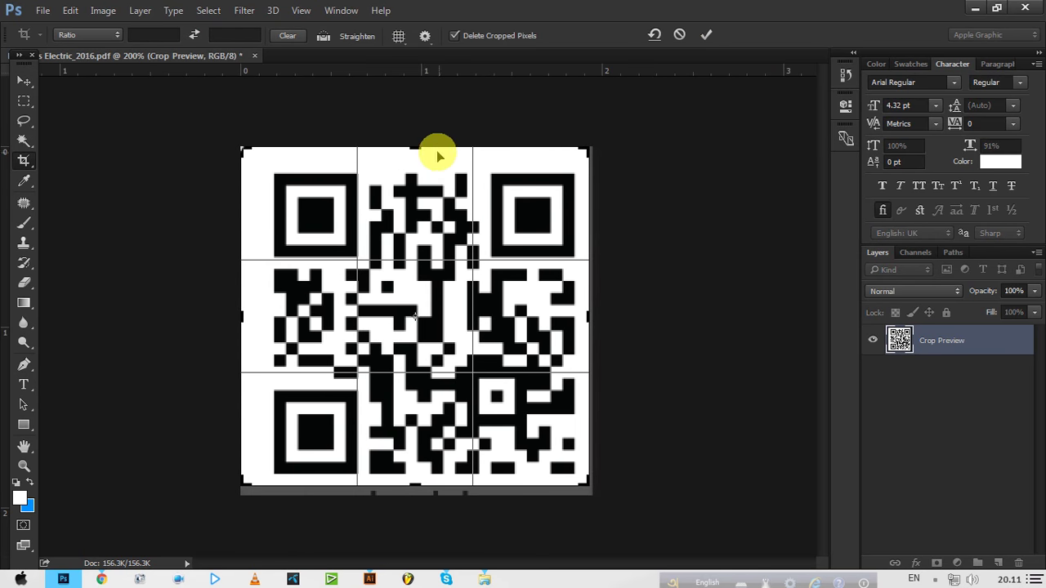
{"action": "left_click_drag", "start_coordinate": [416, 147], "coordinate": [414, 157]}
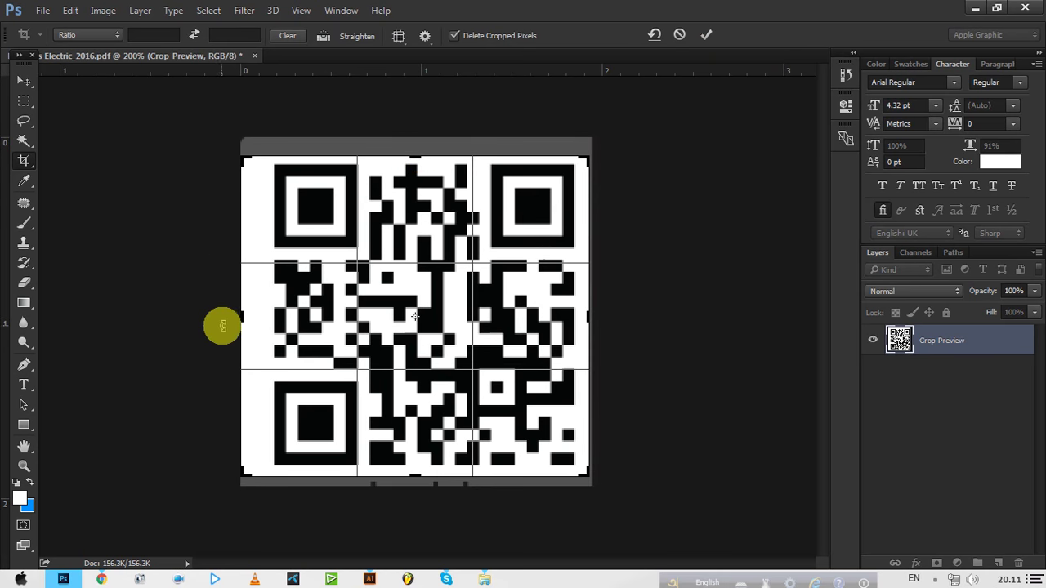
{"action": "left_click_drag", "start_coordinate": [241, 322], "coordinate": [249, 320]}
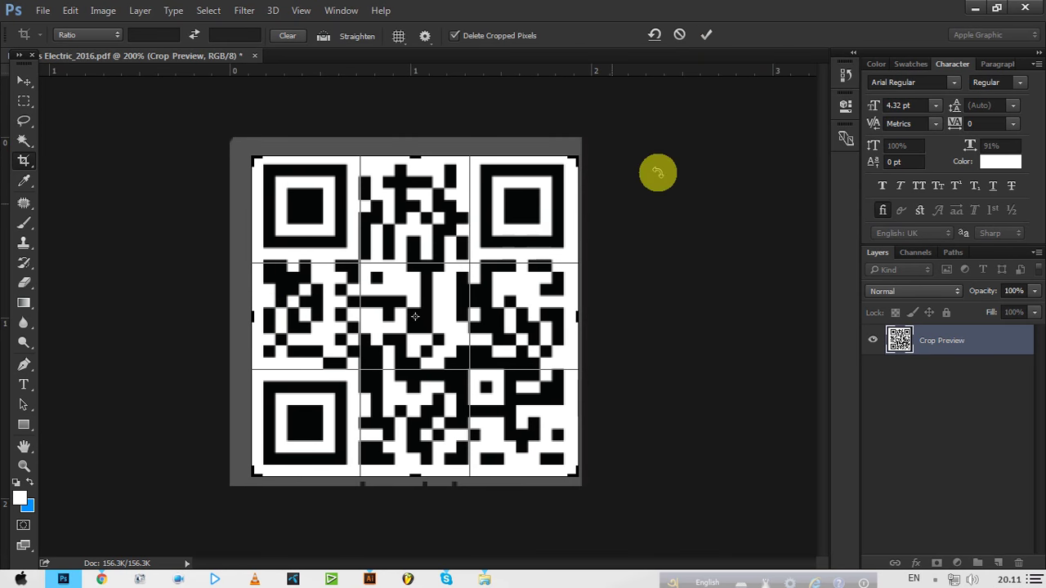
{"action": "left_click", "coordinate": [709, 37]}
Save the cropped QR code as Progress Electric_2016.psd.
{"action": "scroll", "coordinate": [460, 245], "scroll_direction": "up", "scroll_amount": 1}
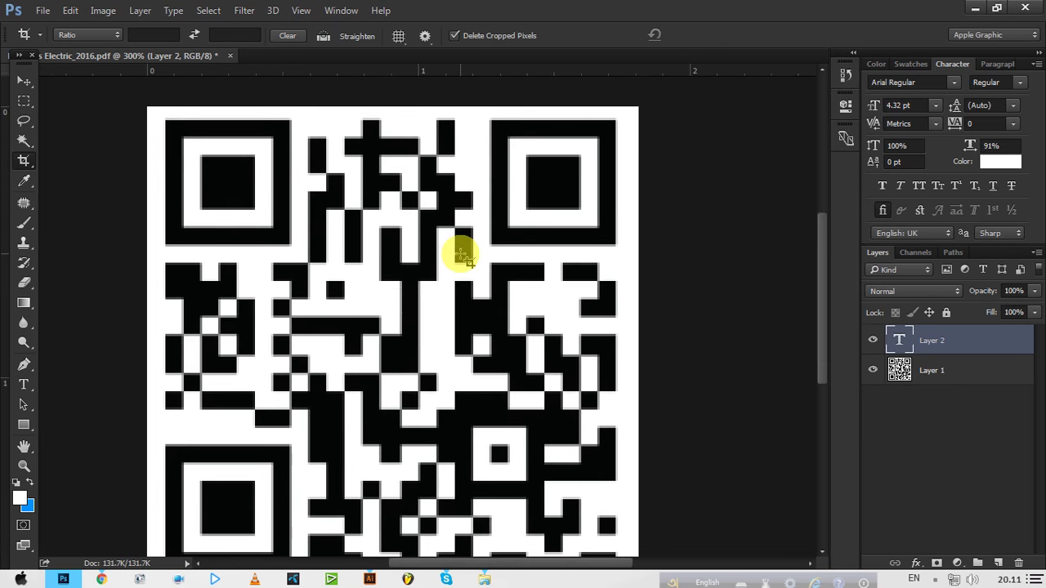
{"action": "left_click_drag", "start_coordinate": [362, 381], "coordinate": [331, 290]}
{"action": "scroll", "coordinate": [331, 290], "scroll_direction": "down", "scroll_amount": 1}
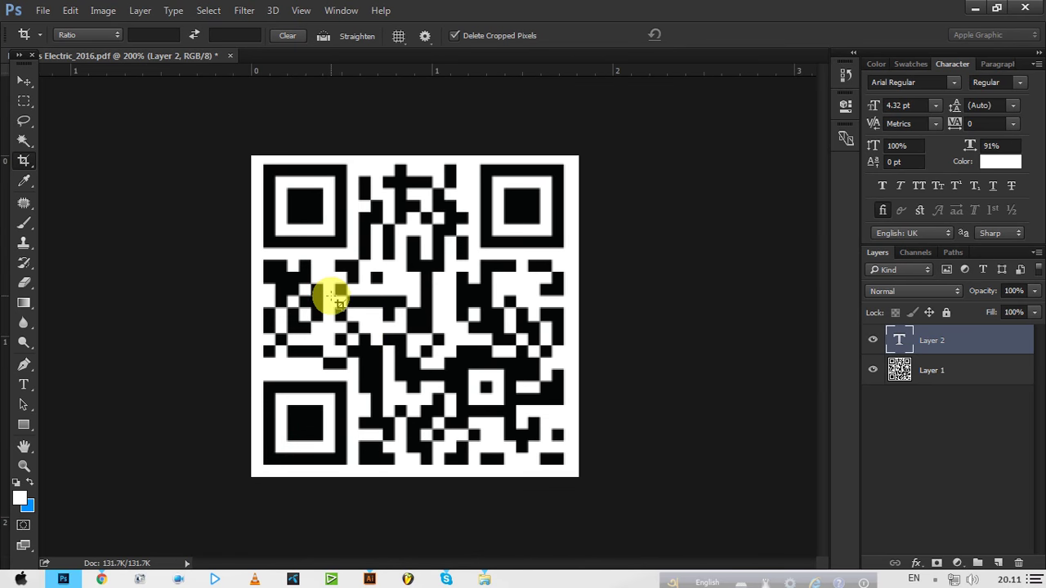
{"action": "left_click", "coordinate": [24, 81]}
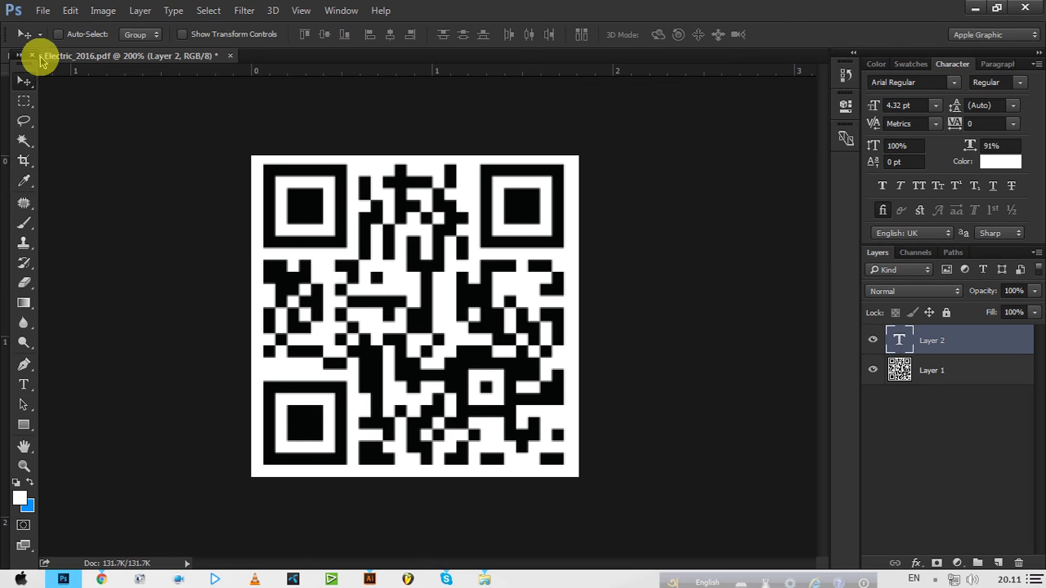
{"action": "left_click", "coordinate": [42, 9]}
{"action": "left_click", "coordinate": [71, 172]}
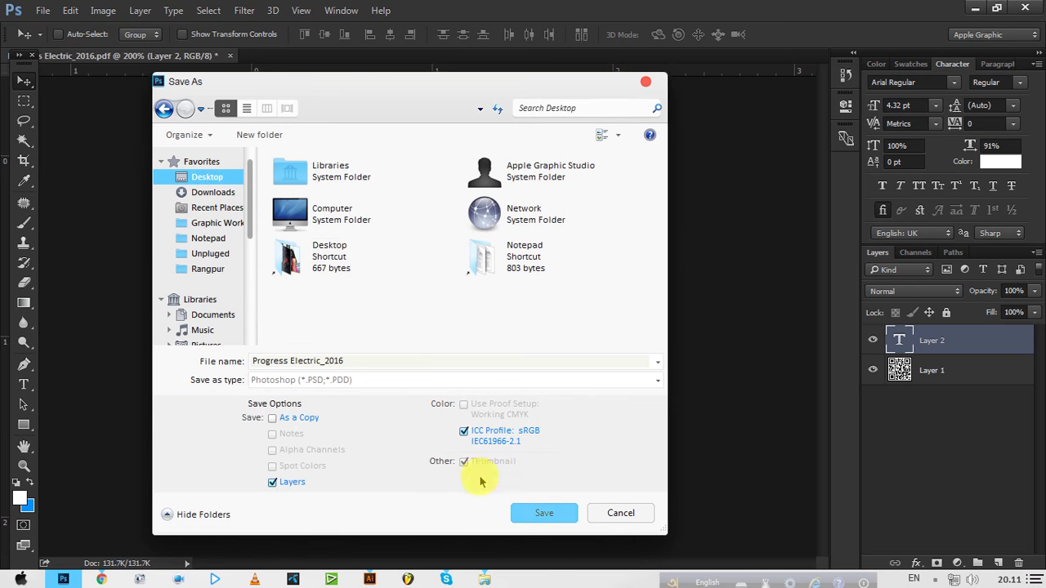
{"action": "left_click", "coordinate": [543, 513]}
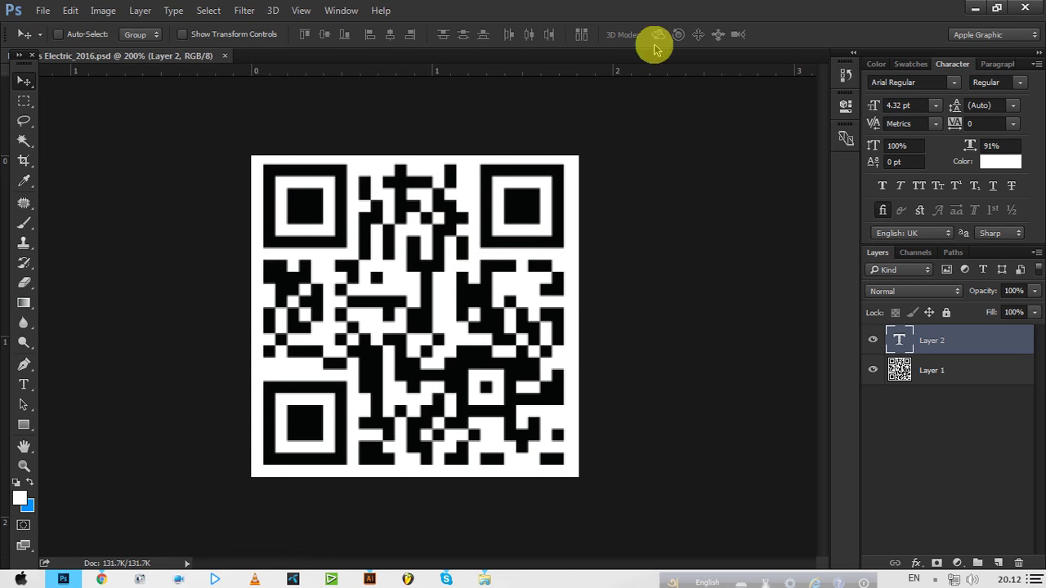
{"action": "left_click", "coordinate": [369, 578]}
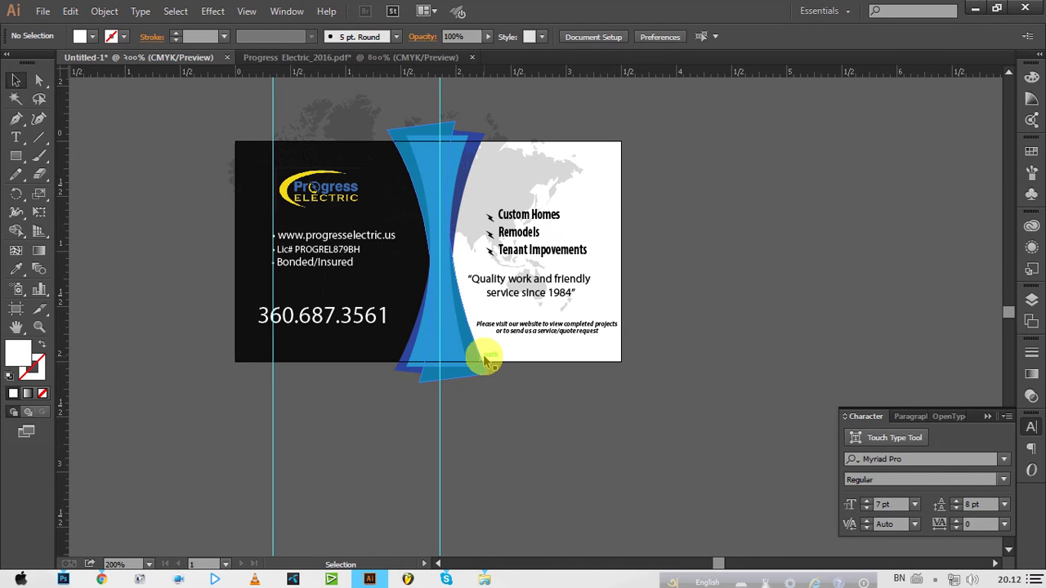
Try nudging the Custom Homes service list text up and down, then clear the selection.
{"action": "left_click", "coordinate": [535, 232]}
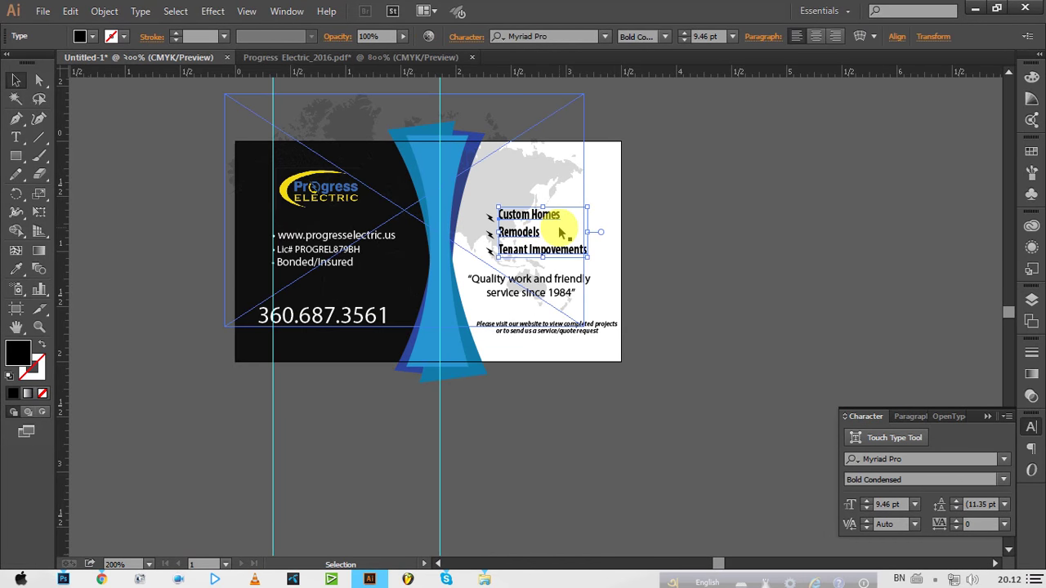
{"action": "key", "text": "shift+Up"}
{"action": "key", "text": "shift+Up"}
{"action": "key", "text": "shift+Up"}
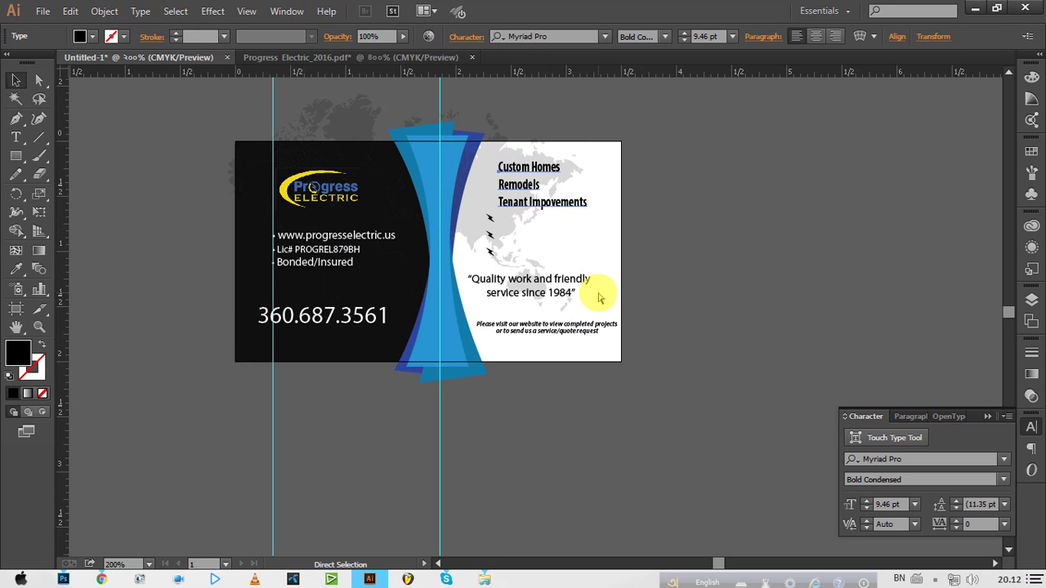
{"action": "key", "text": "Down"}
{"action": "key", "text": "Down"}
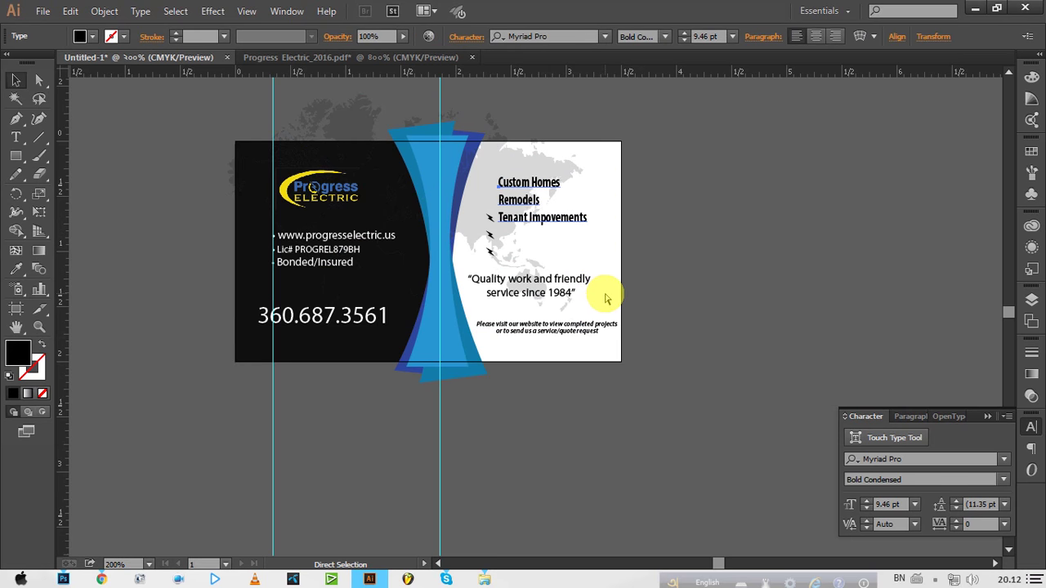
{"action": "key", "text": "shift+Down"}
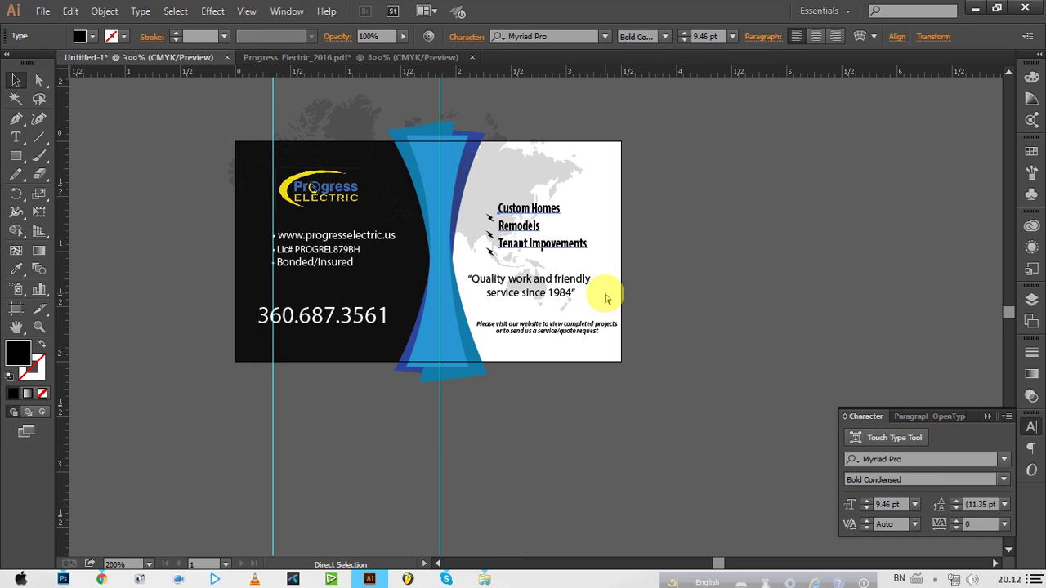
{"action": "key", "text": "ctrl+z"}
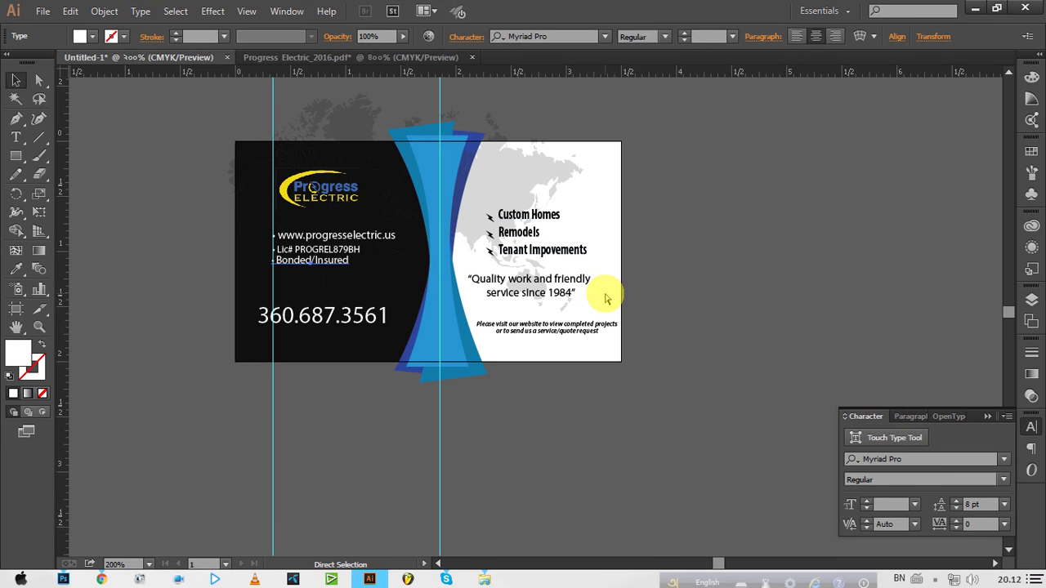
{"action": "left_click", "coordinate": [578, 288]}
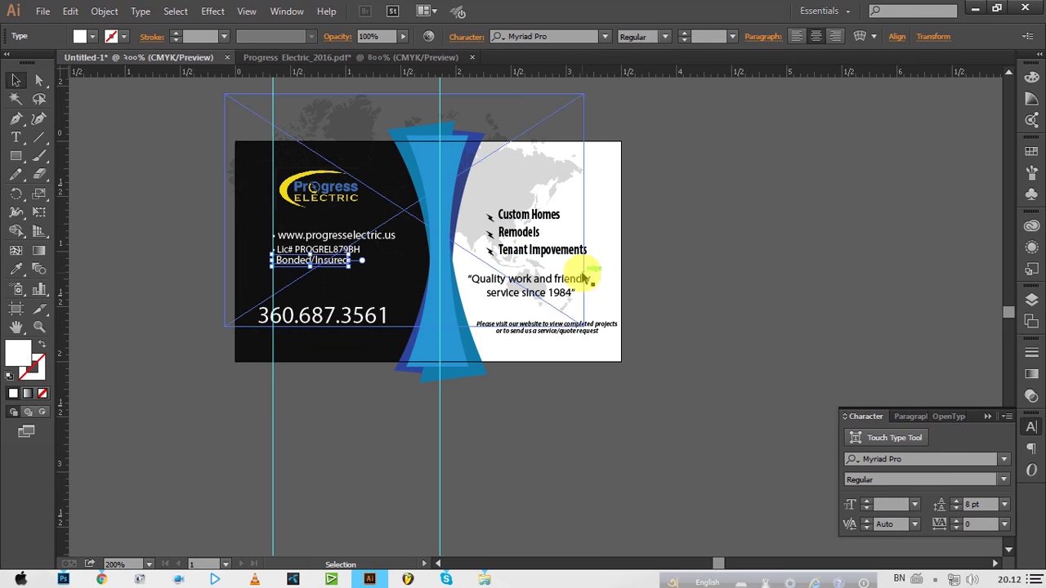
{"action": "left_click", "coordinate": [660, 233]}
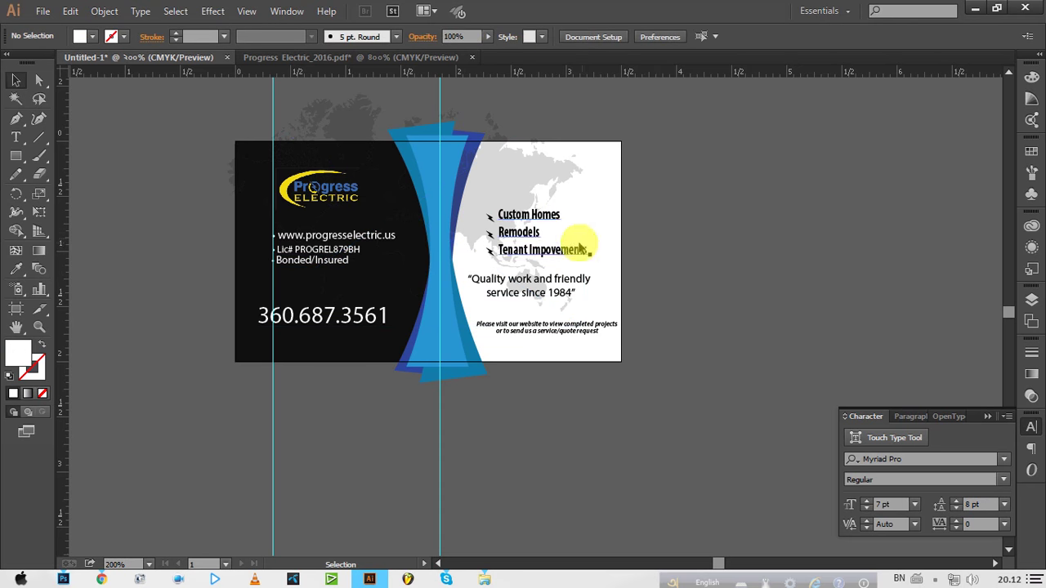
Select the service list with its bullet arrows and test shifting them up and back down.
{"action": "left_click", "coordinate": [534, 235]}
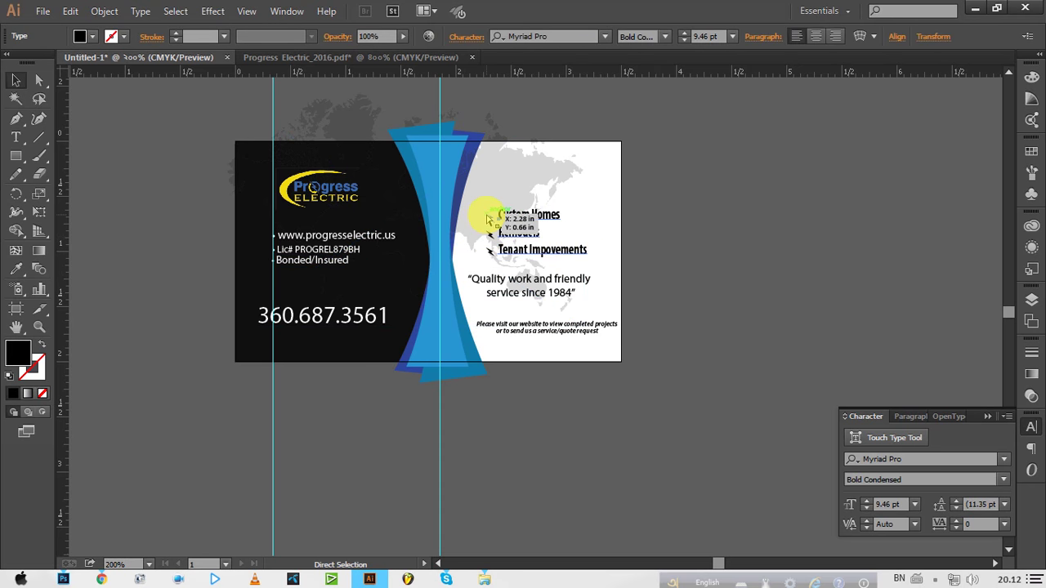
{"action": "left_click", "coordinate": [487, 219]}
{"action": "left_click", "coordinate": [490, 234], "text": "shift"}
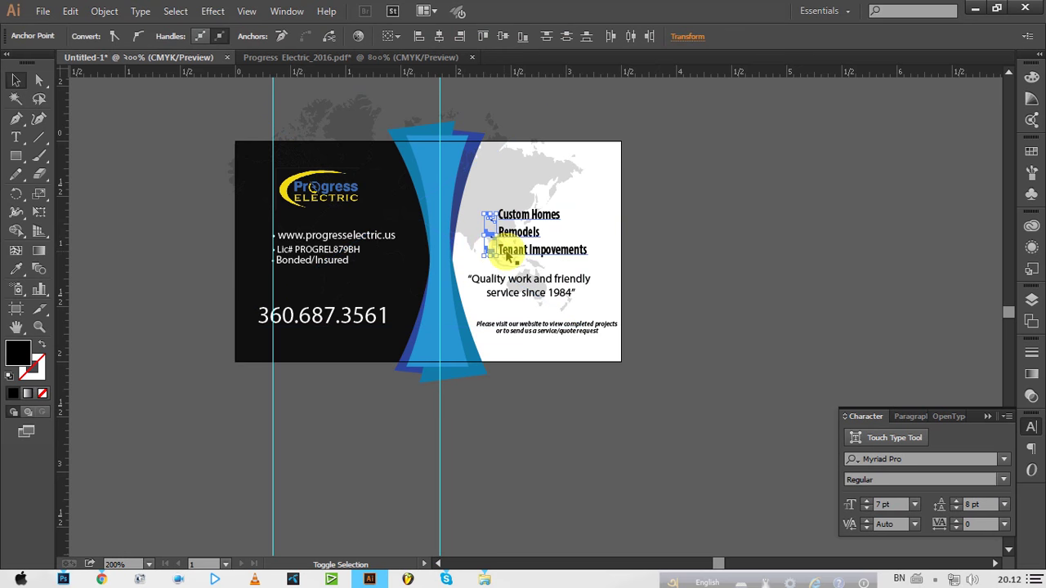
{"action": "left_click", "coordinate": [516, 246]}
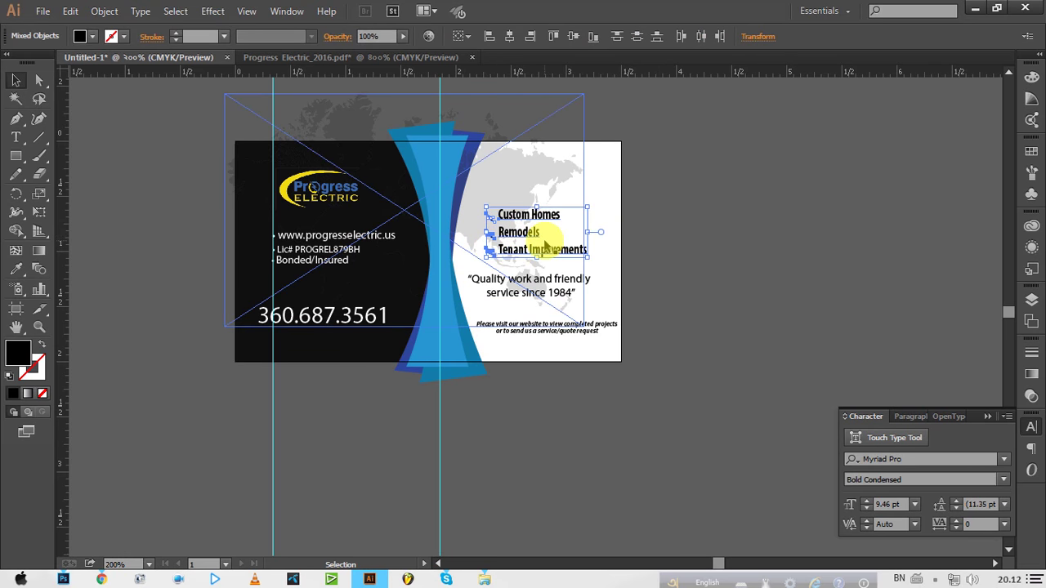
{"action": "key", "text": "shift+Up"}
{"action": "key", "text": "shift+Up"}
{"action": "key", "text": "shift+Up"}
{"action": "key", "text": "shift+Up"}
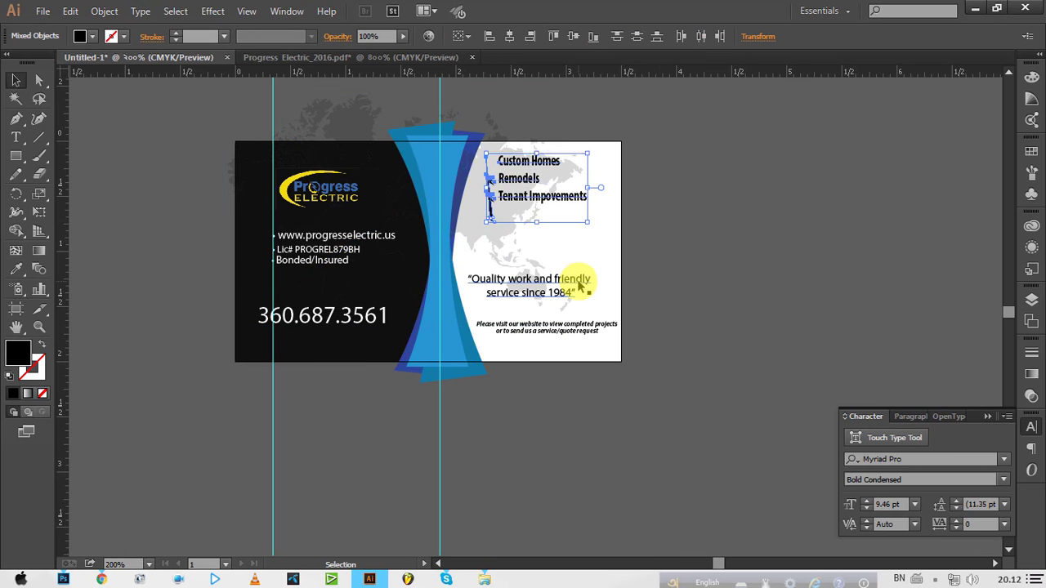
{"action": "key", "text": "shift+Up"}
{"action": "key", "text": "shift+Up"}
{"action": "key", "text": "shift+Down"}
{"action": "key", "text": "shift+Down"}
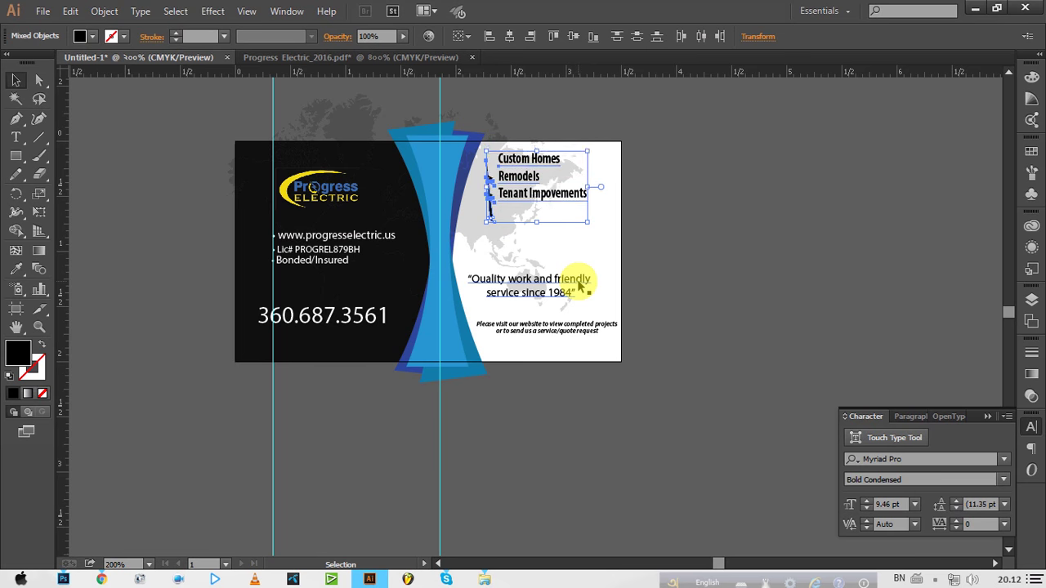
{"action": "key", "text": "shift+Down"}
{"action": "key", "text": "shift+Down"}
{"action": "key", "text": "shift+Down"}
{"action": "key", "text": "shift+Down"}
{"action": "key", "text": "shift+Down"}
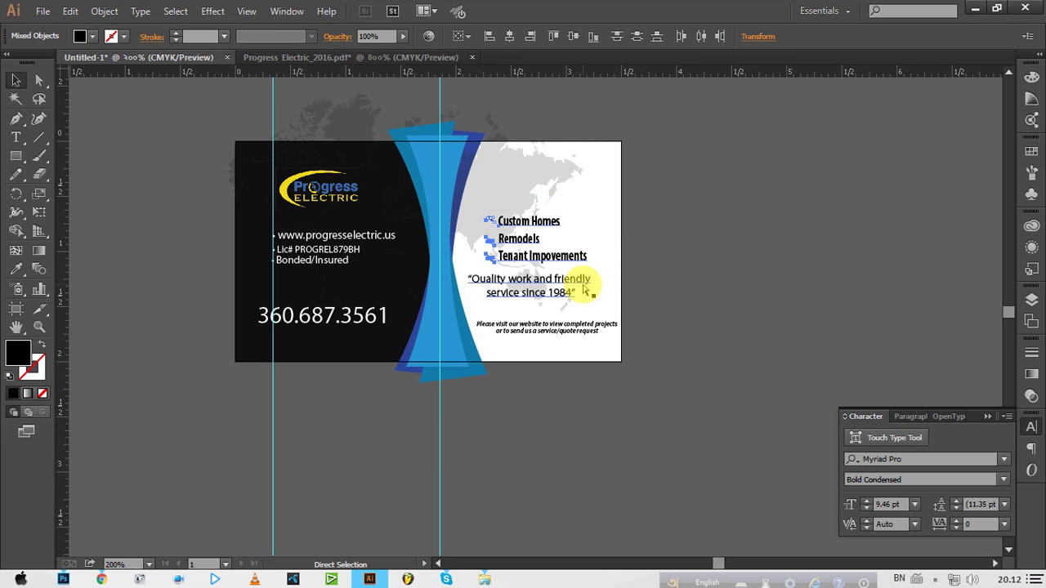
Shift the bulleted service list up, then settle it a few nudges lower.
{"action": "left_click", "coordinate": [583, 290]}
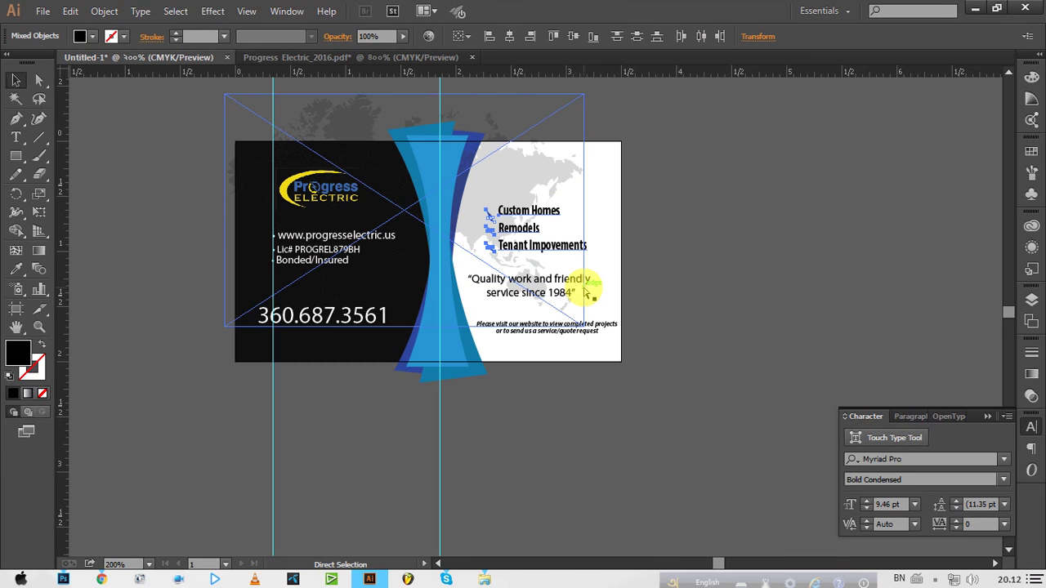
{"action": "key", "text": "shift+Up"}
{"action": "key", "text": "shift+Up"}
{"action": "key", "text": "shift+Up"}
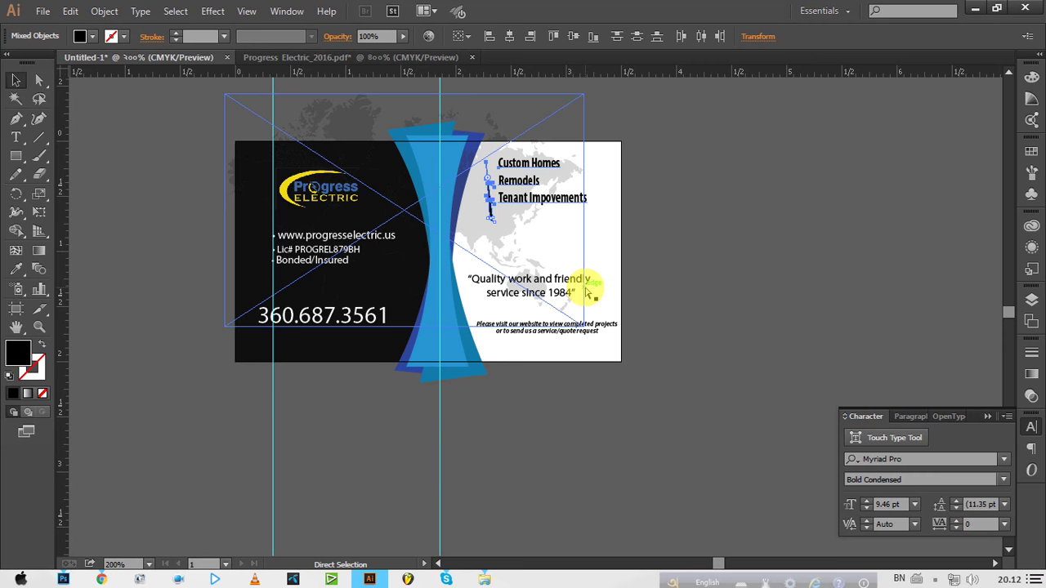
{"action": "key", "text": "shift+Up"}
{"action": "key", "text": "shift+Down"}
{"action": "key", "text": "shift+Down"}
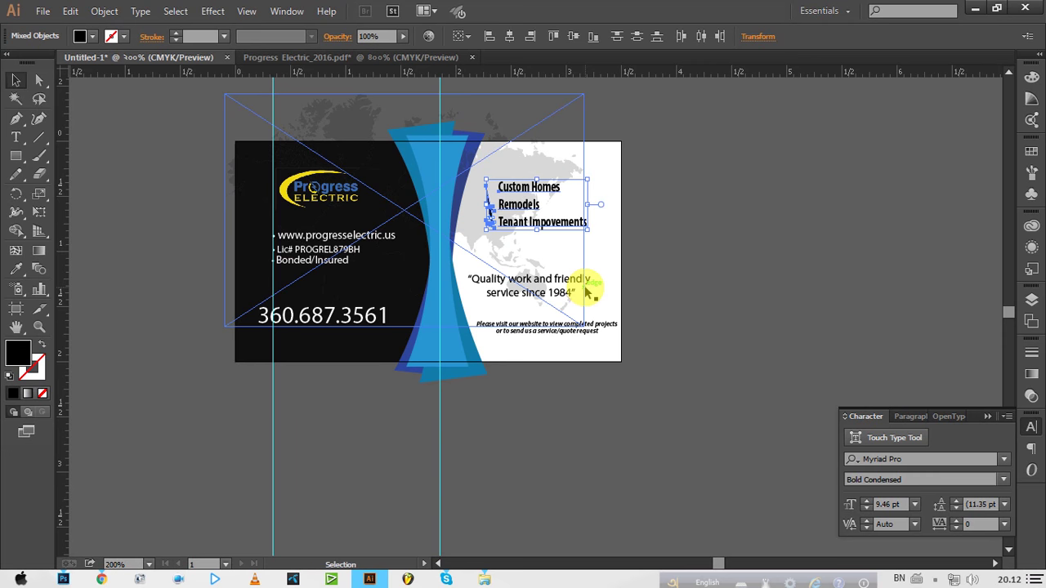
{"action": "key", "text": "Down"}
{"action": "key", "text": "Down"}
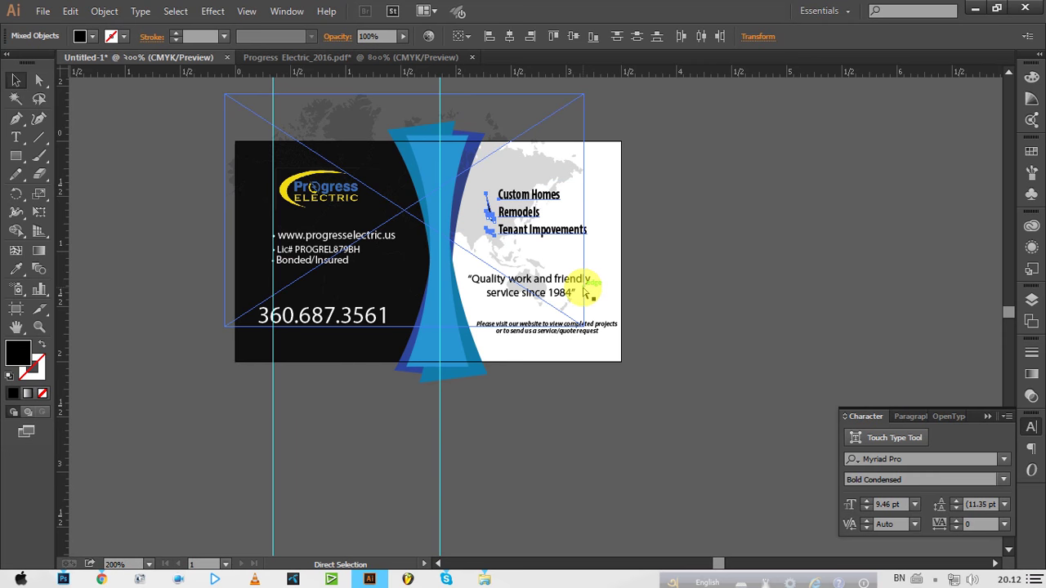
{"action": "key", "text": "Down"}
{"action": "key", "text": "Down"}
{"action": "key", "text": "Down"}
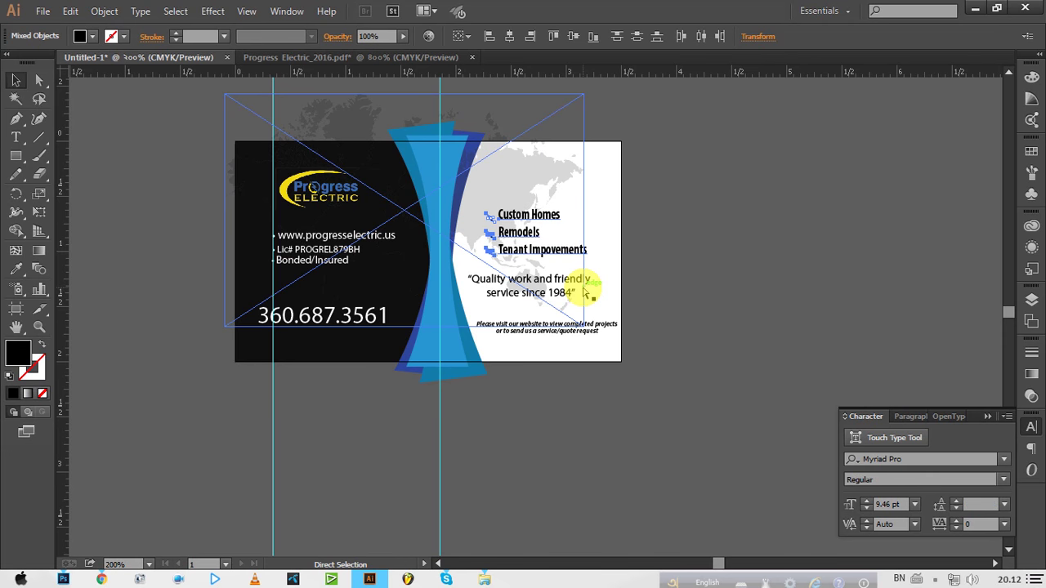
Reselect the list and bullet arrows and raise them slightly toward the top.
{"action": "left_click", "coordinate": [505, 214]}
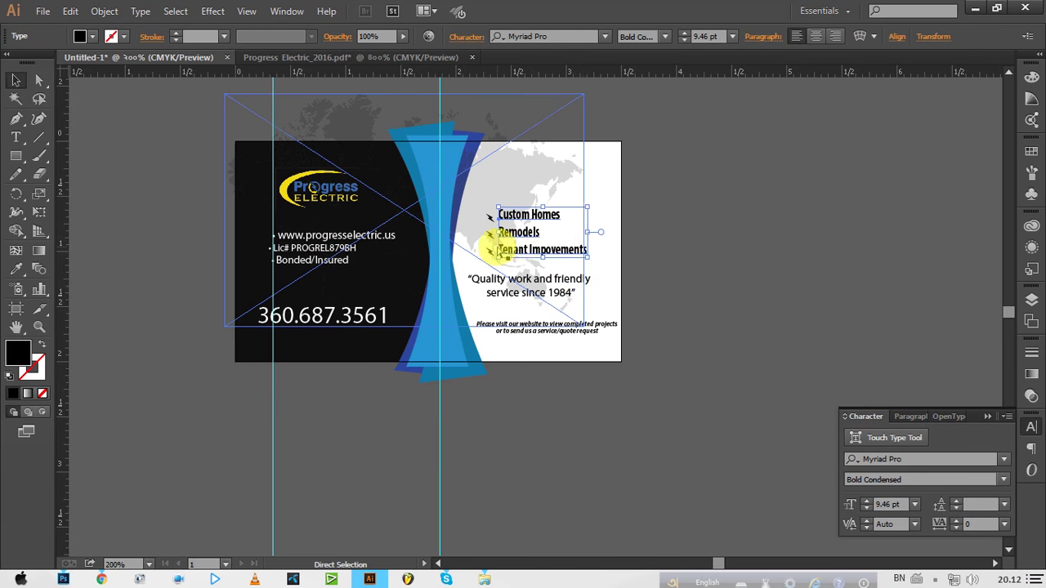
{"action": "left_click", "coordinate": [488, 232], "text": "shift"}
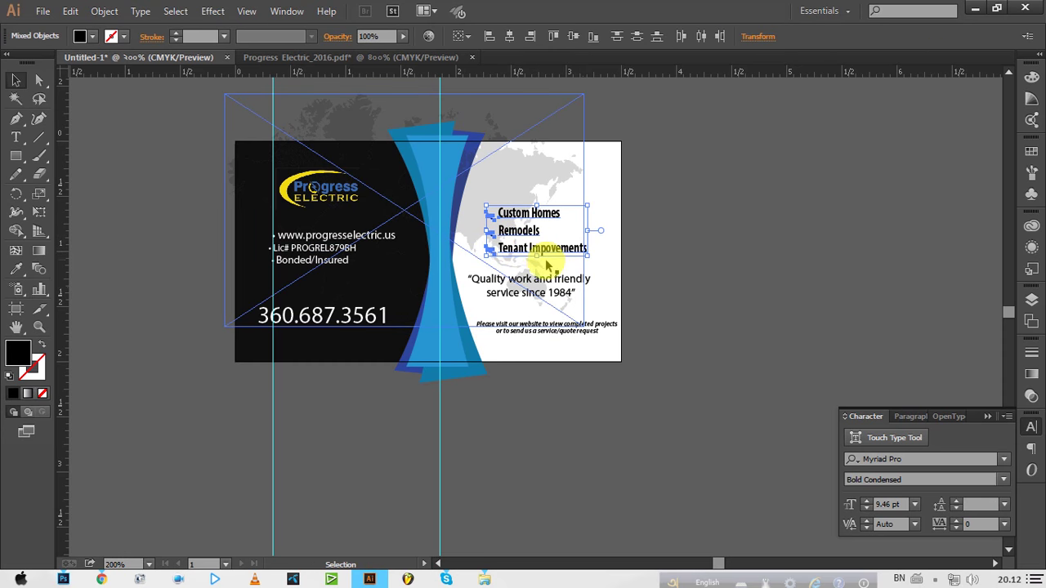
{"action": "key", "text": "Up"}
{"action": "key", "text": "Up"}
{"action": "key", "text": "Up"}
{"action": "key", "text": "Up"}
{"action": "key", "text": "Up"}
{"action": "key", "text": "Up"}
{"action": "key", "text": "Up"}
{"action": "key", "text": "Up"}
{"action": "key", "text": "Up"}
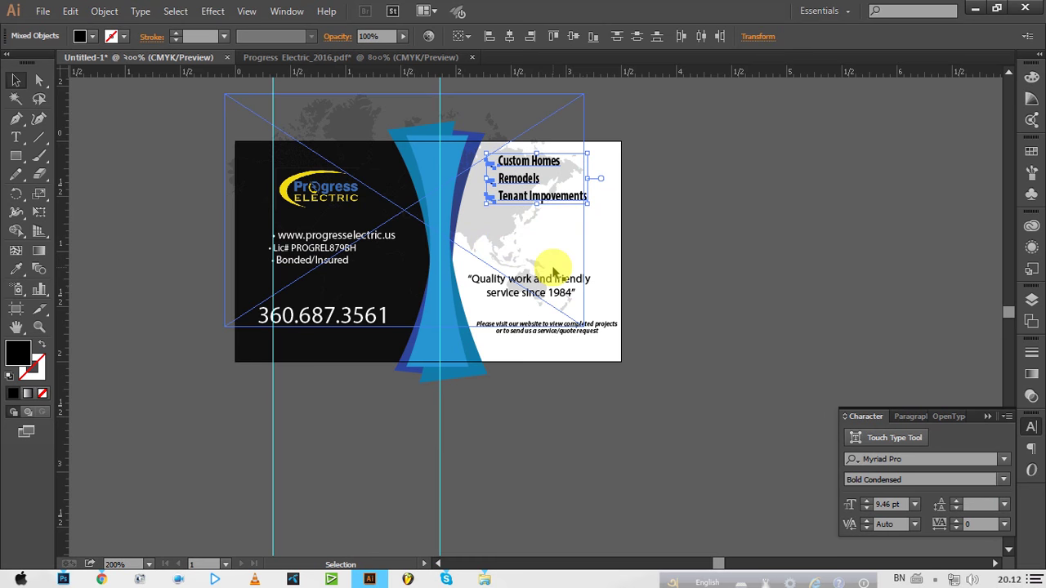
{"action": "key", "text": "Down"}
{"action": "key", "text": "Down"}
{"action": "key", "text": "Down"}
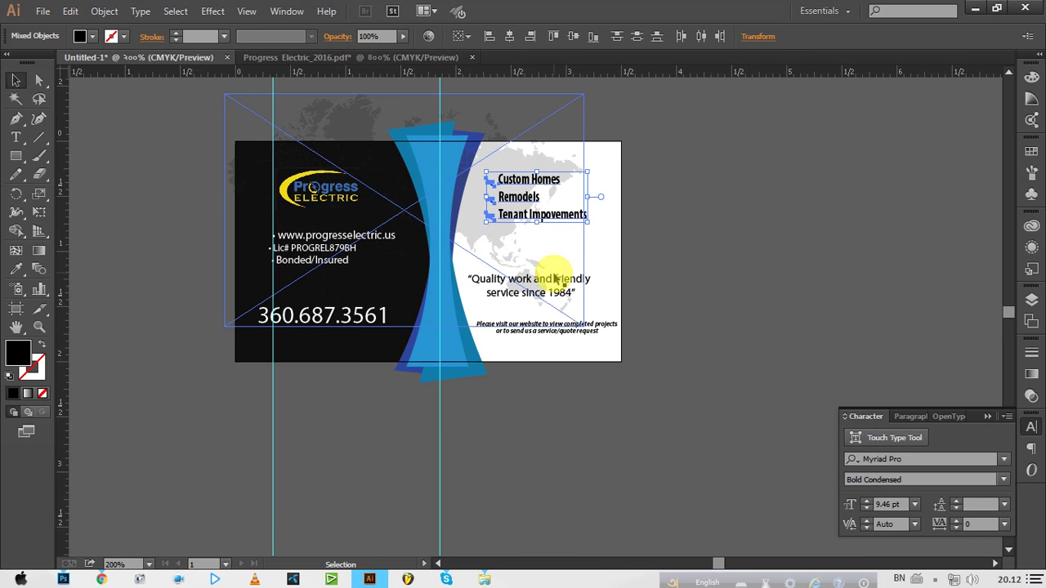
{"action": "key", "text": "Up"}
{"action": "key", "text": "Up"}
{"action": "key", "text": "Up"}
{"action": "key", "text": "Up"}
{"action": "key", "text": "Up"}
{"action": "key", "text": "Up"}
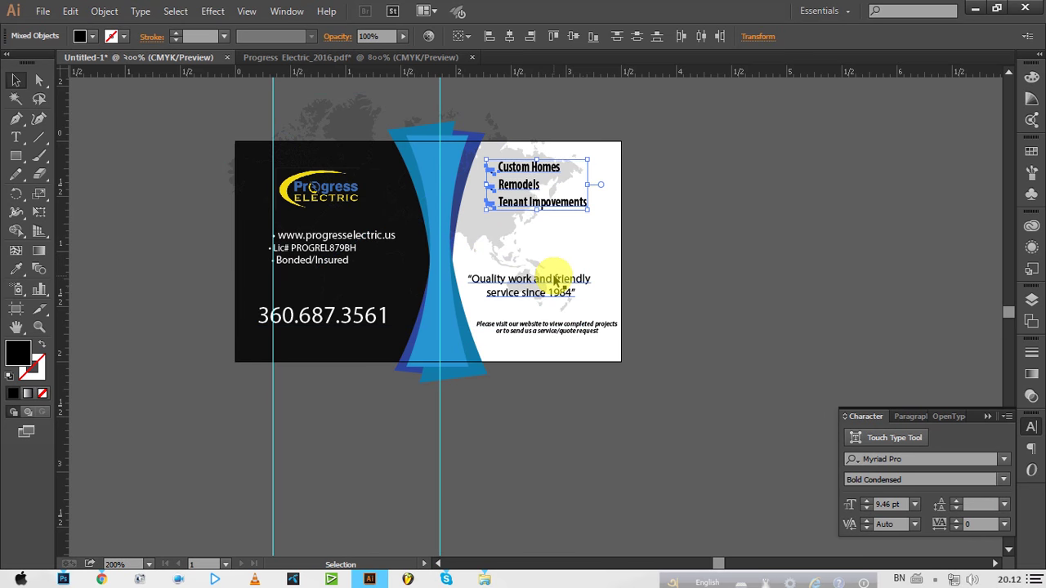
{"action": "key", "text": "Up"}
{"action": "key", "text": "Up"}
{"action": "key", "text": "Up"}
{"action": "key", "text": "Up"}
{"action": "key", "text": "Up"}
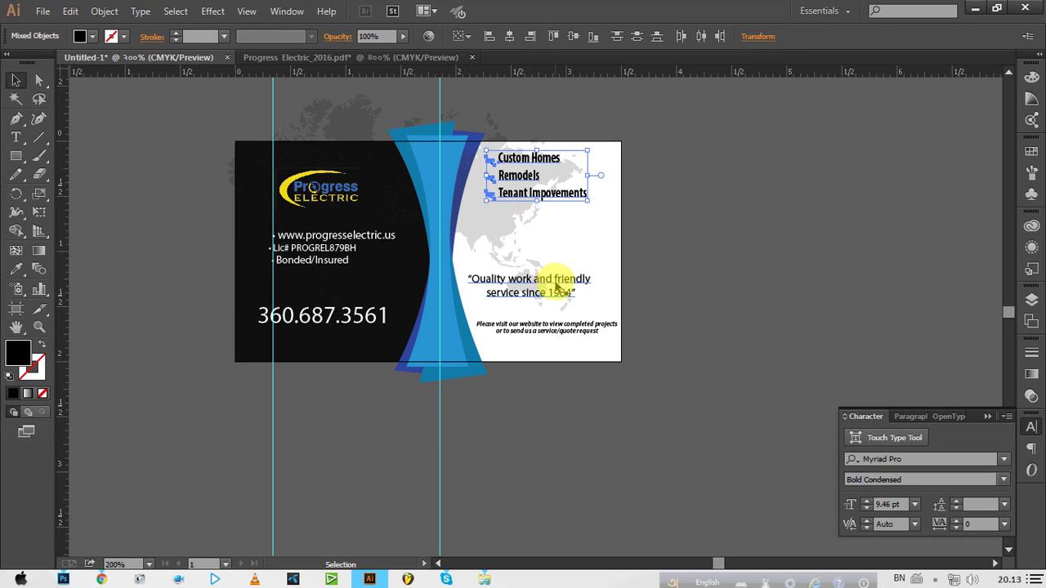
Move the small website note two nudges lower.
{"action": "left_click", "coordinate": [549, 329]}
{"action": "key", "text": "Down"}
{"action": "key", "text": "Down"}
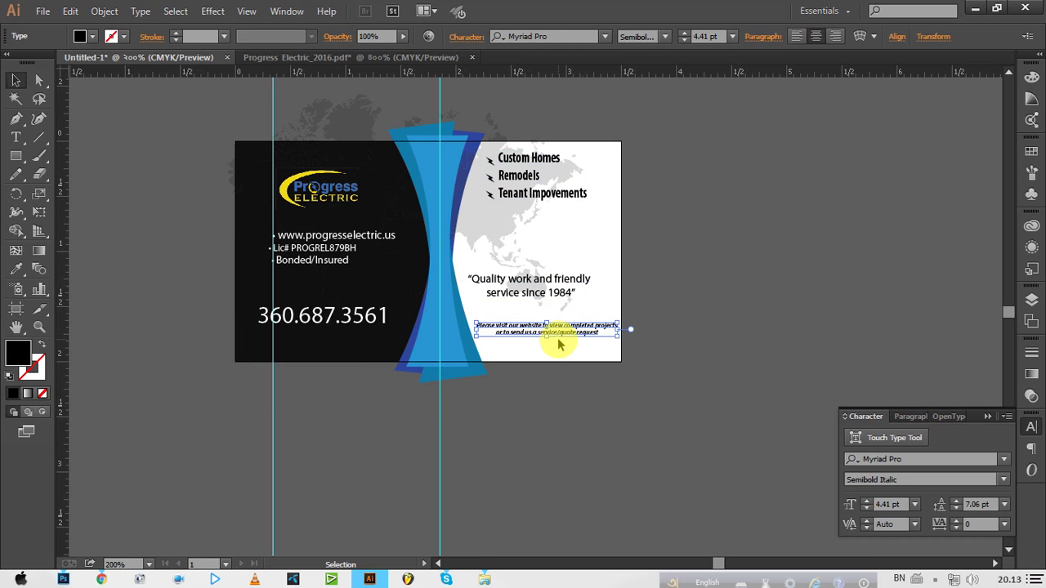
{"action": "key", "text": "Down"}
{"action": "key", "text": "Down"}
{"action": "key", "text": "Down"}
Raise the quote toward the service list by a couple of nudges.
{"action": "left_click", "coordinate": [576, 290]}
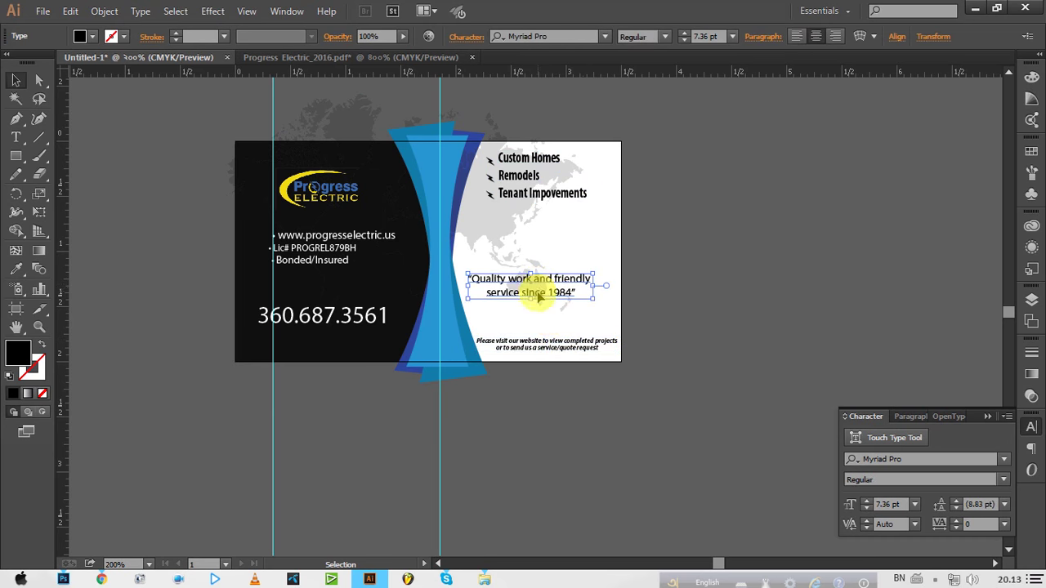
{"action": "key", "text": "Up"}
{"action": "key", "text": "Up"}
{"action": "key", "text": "Up"}
{"action": "key", "text": "Up"}
{"action": "key", "text": "Up"}
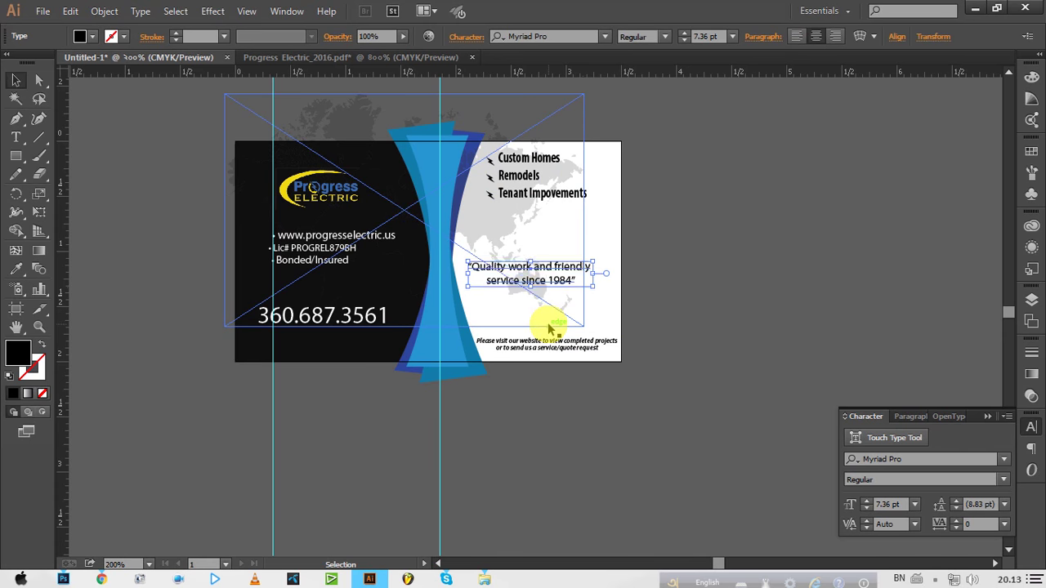
{"action": "key", "text": "Up"}
{"action": "key", "text": "Up"}
{"action": "key", "text": "Up"}
{"action": "key", "text": "Up"}
{"action": "key", "text": "Up"}
{"action": "key", "text": "Up"}
{"action": "key", "text": "Up"}
{"action": "key", "text": "Up"}
{"action": "key", "text": "Up"}
{"action": "key", "text": "Up"}
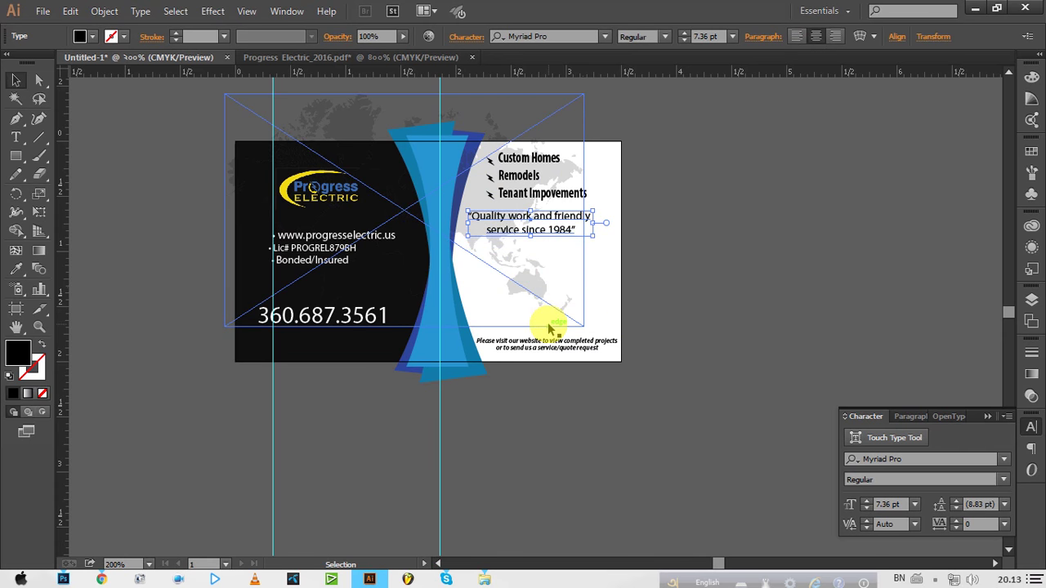
{"action": "key", "text": "Up"}
{"action": "key", "text": "Up"}
{"action": "key", "text": "Down"}
{"action": "key", "text": "Down"}
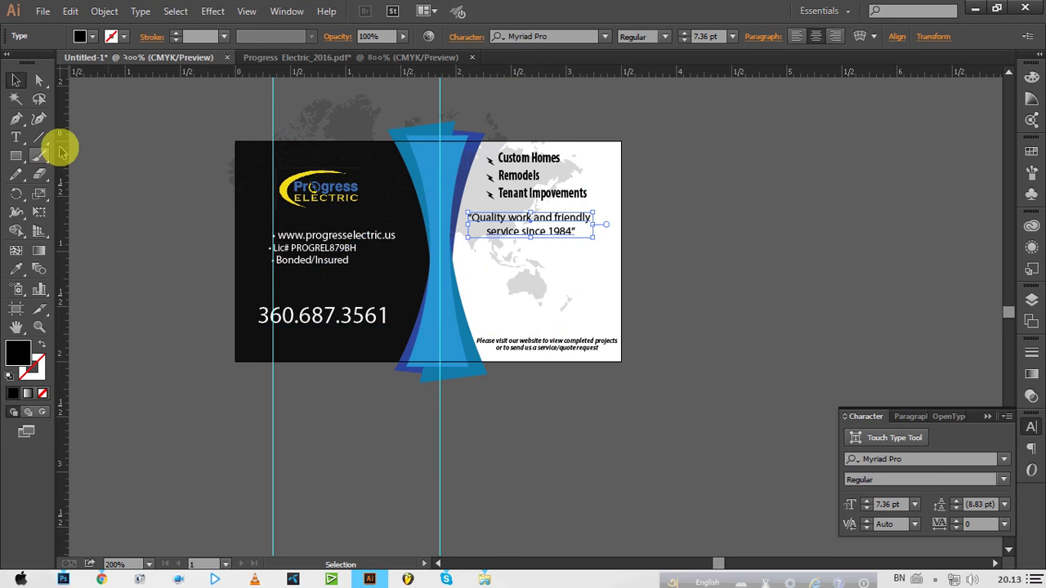
{"action": "left_click", "coordinate": [972, 8]}
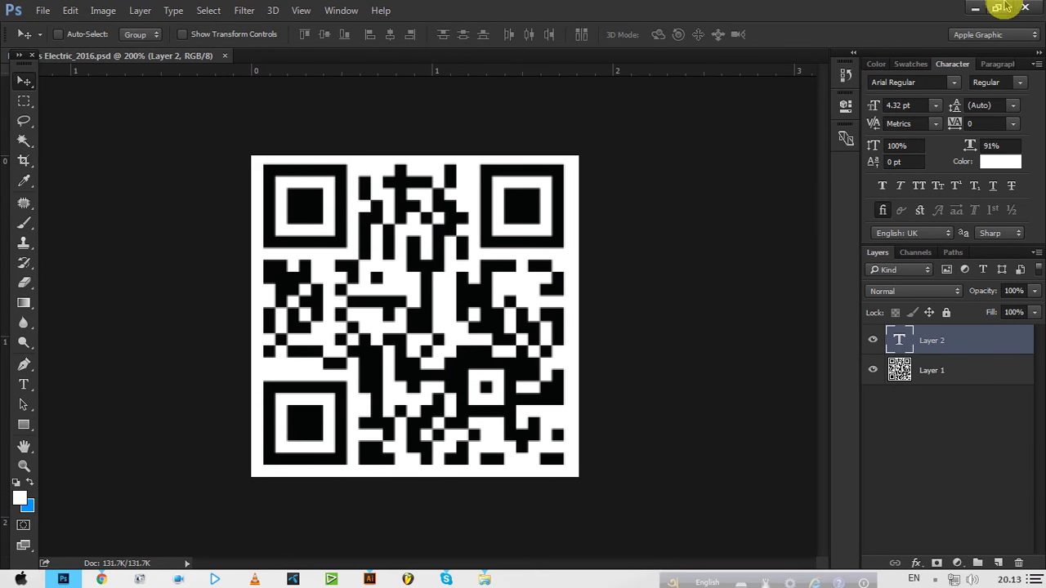
Bring the Photoshop QR code document back into view from the desktop.
{"action": "left_click", "coordinate": [978, 9]}
{"action": "left_click", "coordinate": [976, 9]}
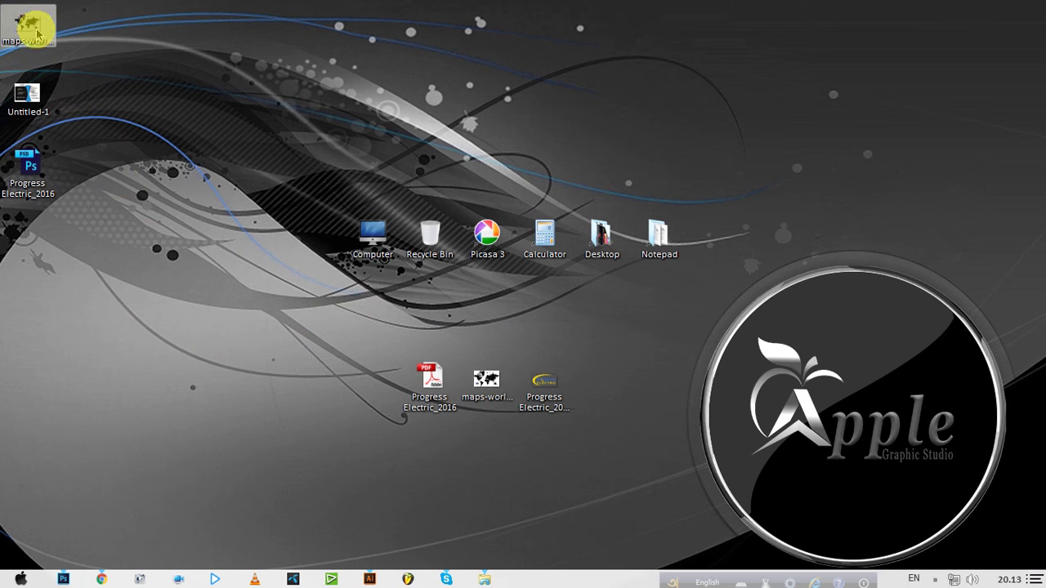
{"action": "left_click", "coordinate": [26, 97]}
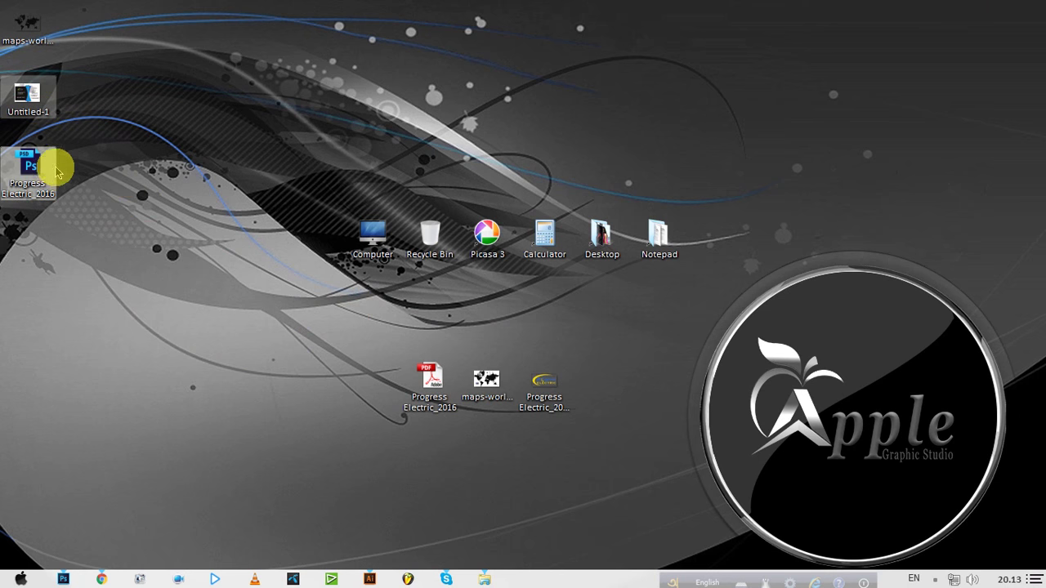
{"action": "left_click", "coordinate": [66, 577]}
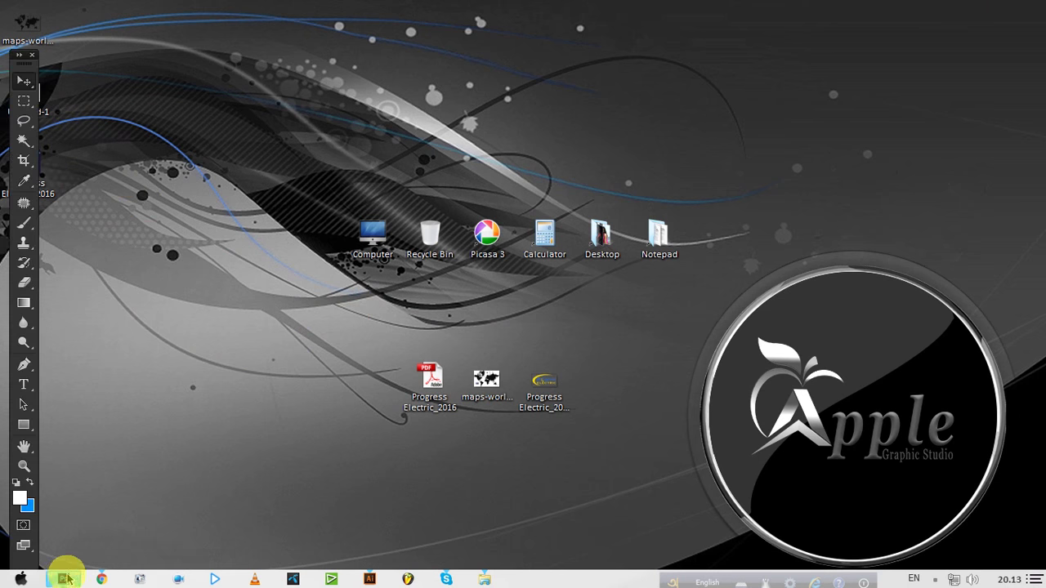
Save the QR code to the Desktop as a JPEG named Progress Electric_2016, accepting the JPEG options.
{"action": "left_click", "coordinate": [42, 11]}
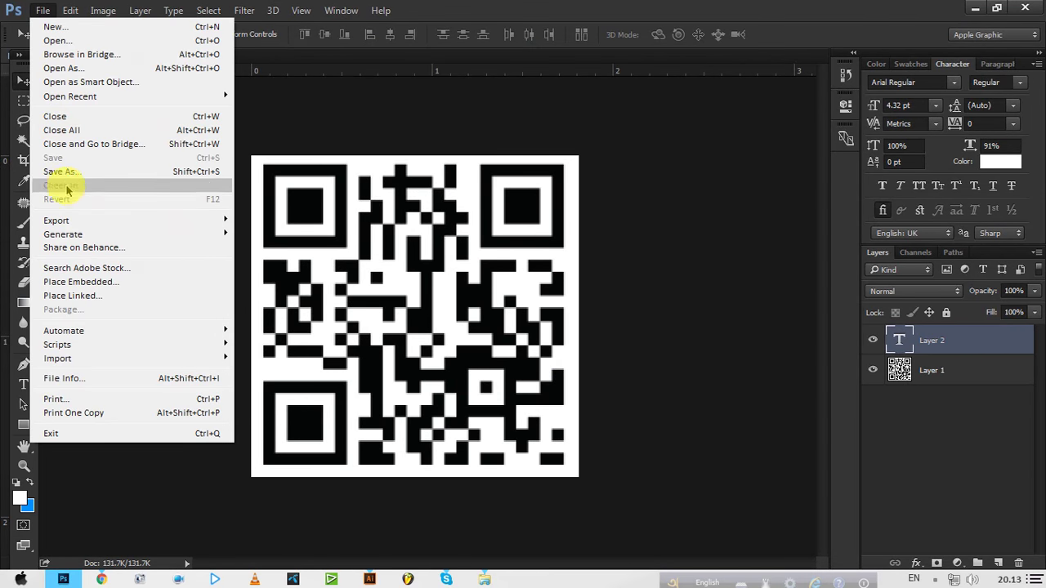
{"action": "left_click", "coordinate": [65, 172]}
{"action": "left_click", "coordinate": [214, 177]}
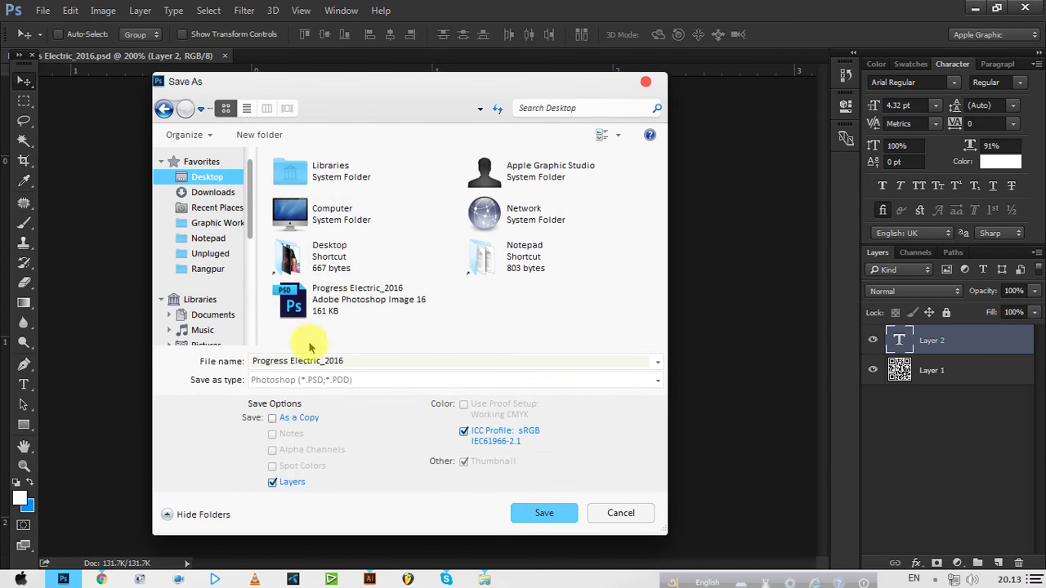
{"action": "left_click", "coordinate": [338, 387]}
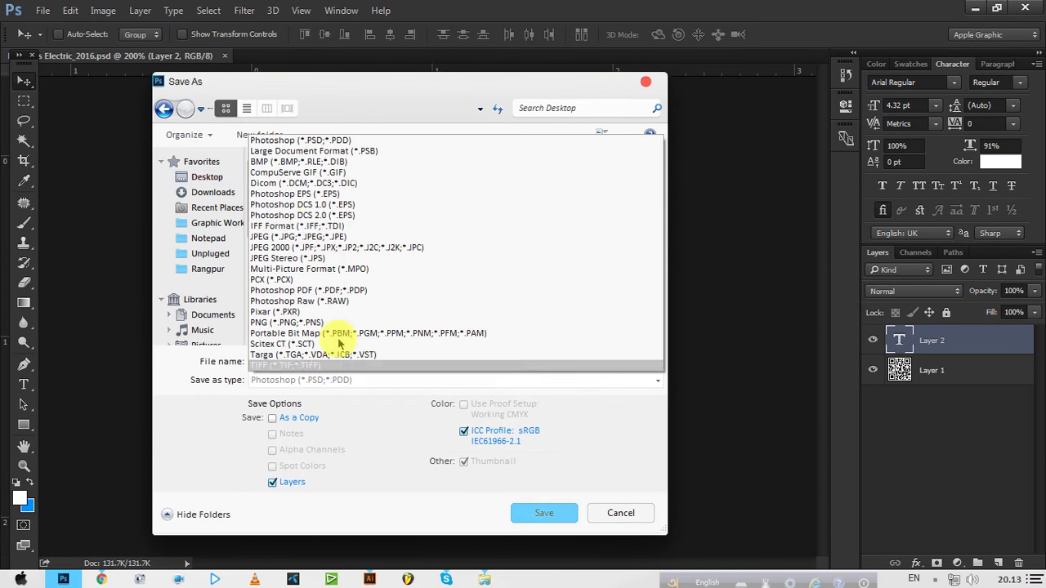
{"action": "left_click", "coordinate": [334, 236]}
{"action": "left_click", "coordinate": [543, 512]}
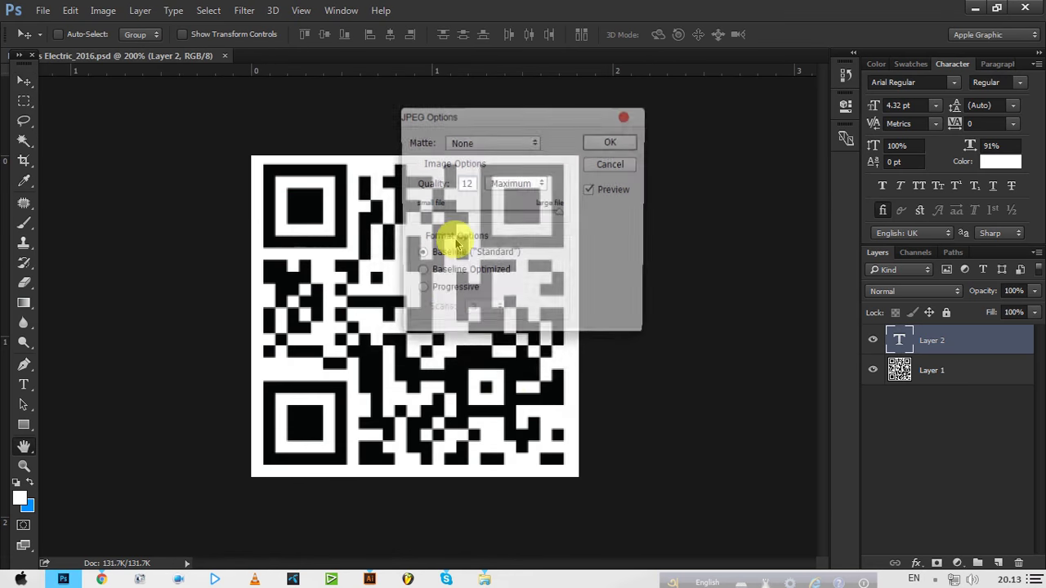
{"action": "left_click", "coordinate": [613, 142]}
{"action": "left_click", "coordinate": [974, 8]}
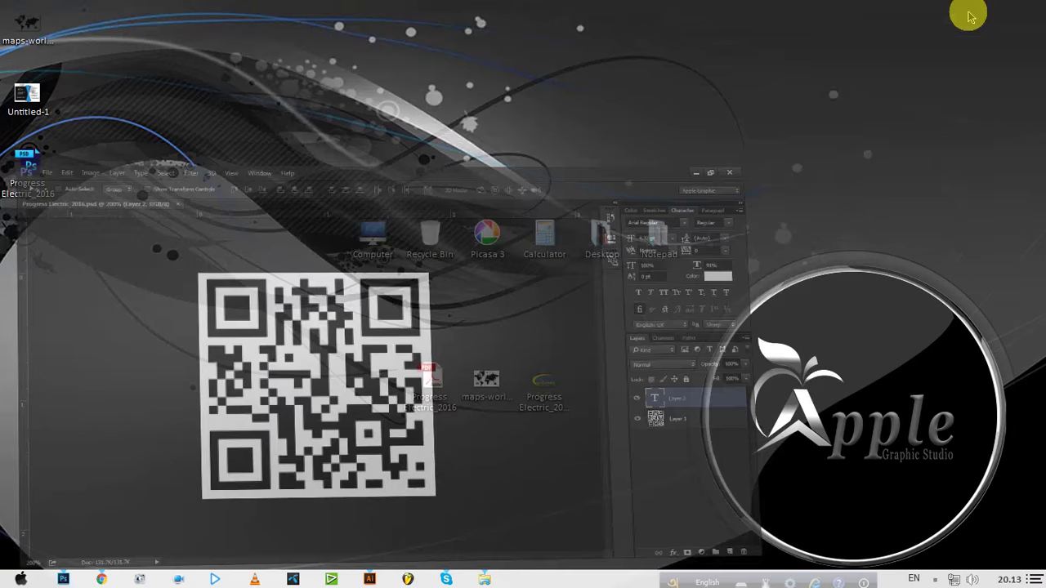
Drag the QR code JPEG onto the Illustrator card below the quote.
{"action": "left_click_drag", "start_coordinate": [2, 245], "coordinate": [376, 562]}
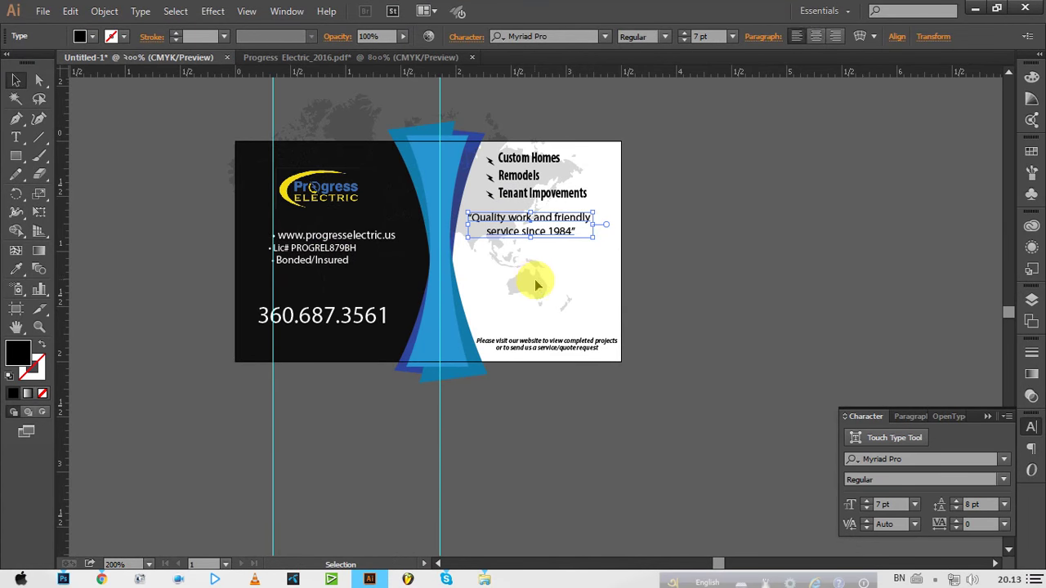
{"action": "mouse_move", "coordinate": [375, 562]}
{"action": "left_mouse_down"}
{"action": "mouse_move", "coordinate": [535, 286]}
{"action": "mouse_move", "coordinate": [552, 287]}
{"action": "left_mouse_up"}
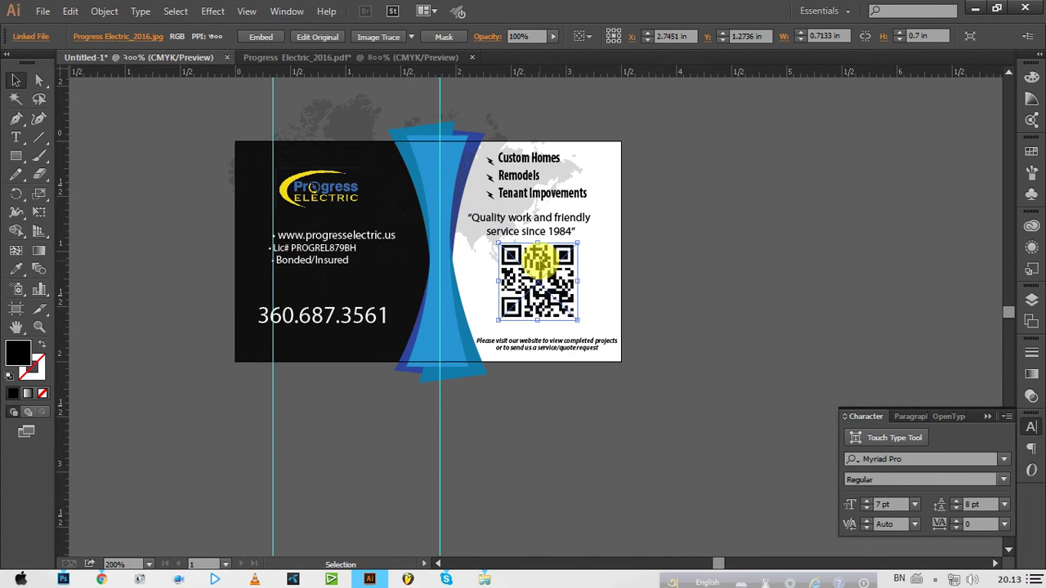
{"action": "left_click", "coordinate": [715, 309]}
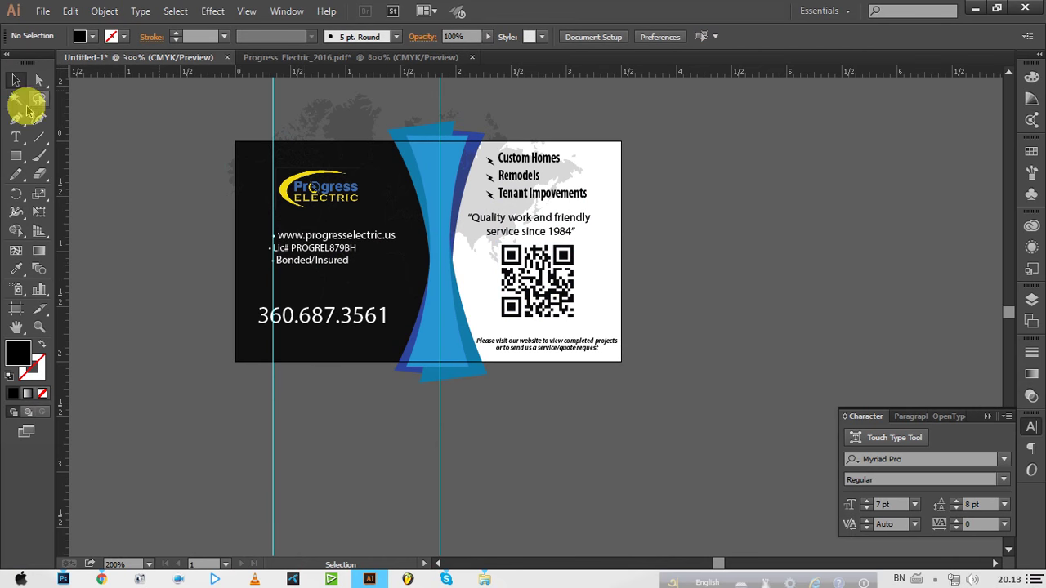
Re-export the card as a JPEG, replacing the existing file with CMYK, quality-10 options.
{"action": "left_click", "coordinate": [44, 14]}
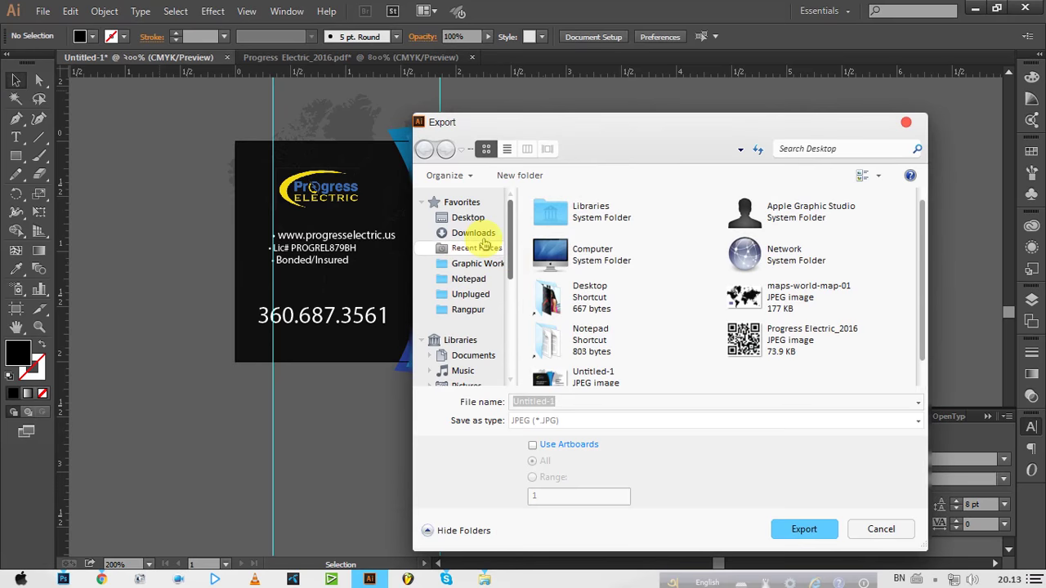
{"action": "left_click", "coordinate": [586, 420]}
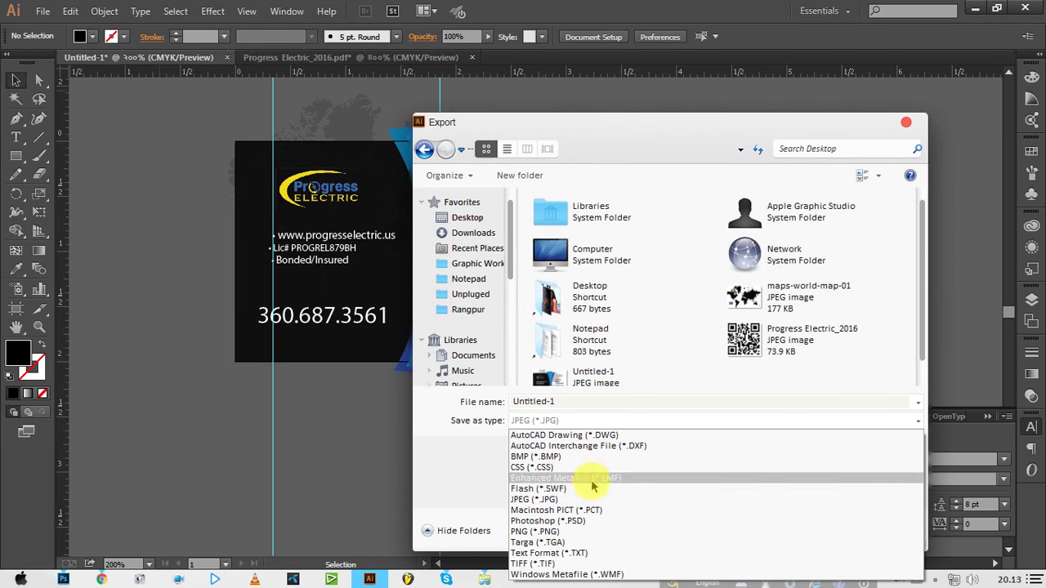
{"action": "left_click", "coordinate": [576, 499]}
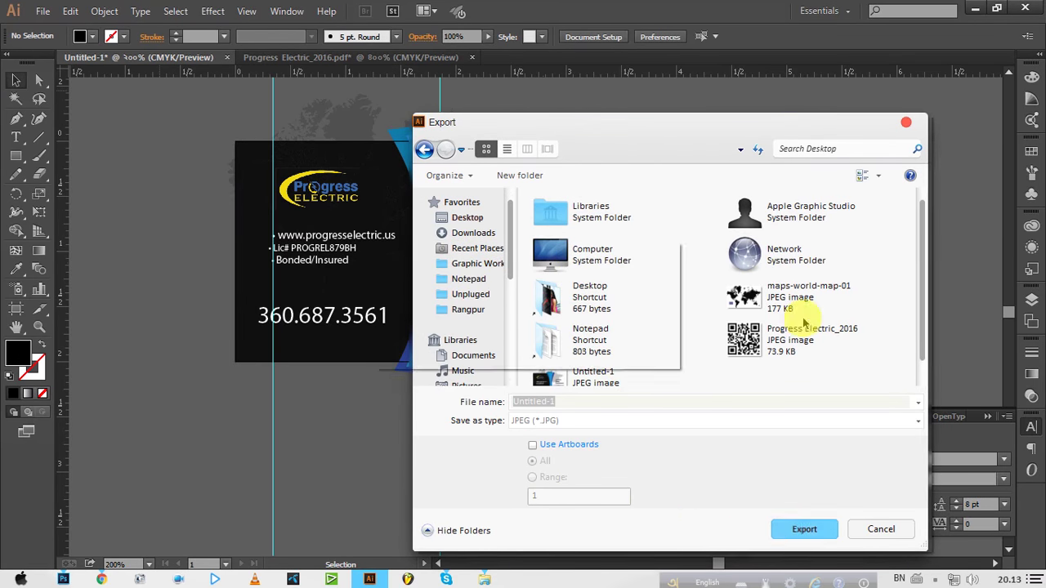
{"action": "left_click", "coordinate": [802, 528]}
{"action": "left_click", "coordinate": [572, 346]}
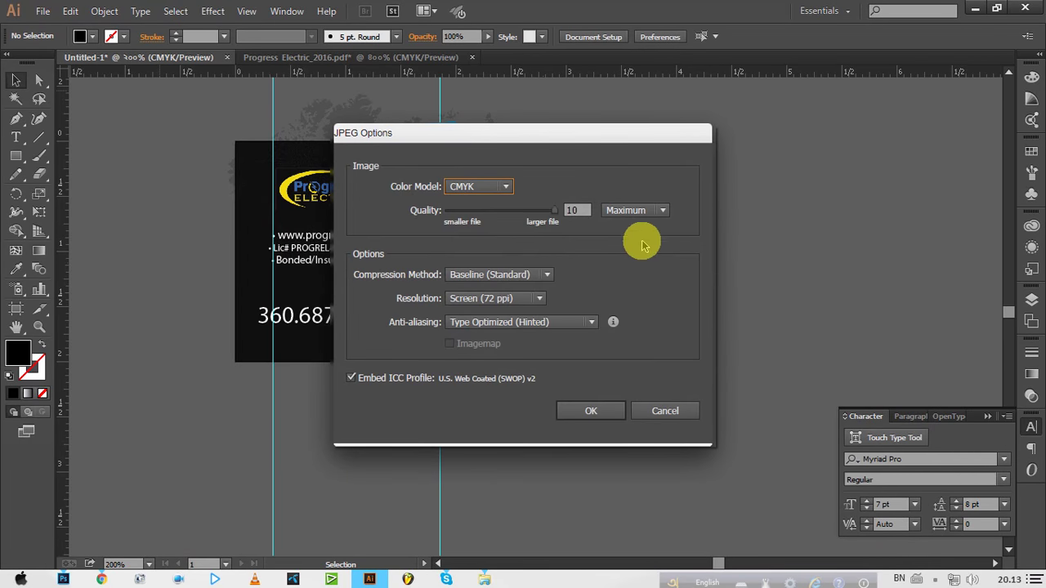
{"action": "left_click", "coordinate": [595, 413]}
{"action": "left_click", "coordinate": [974, 8]}
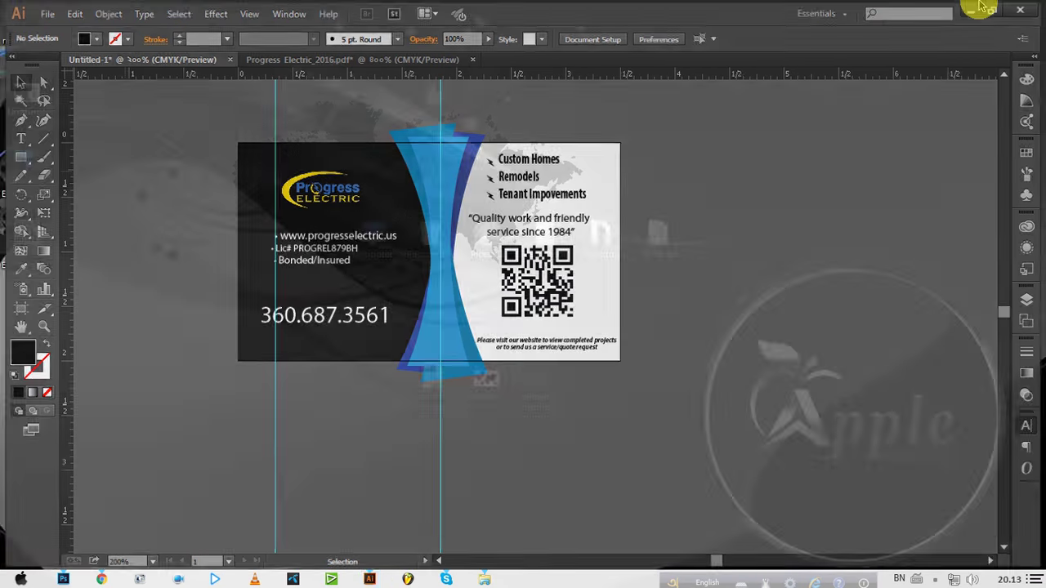
{"action": "left_click", "coordinate": [63, 578]}
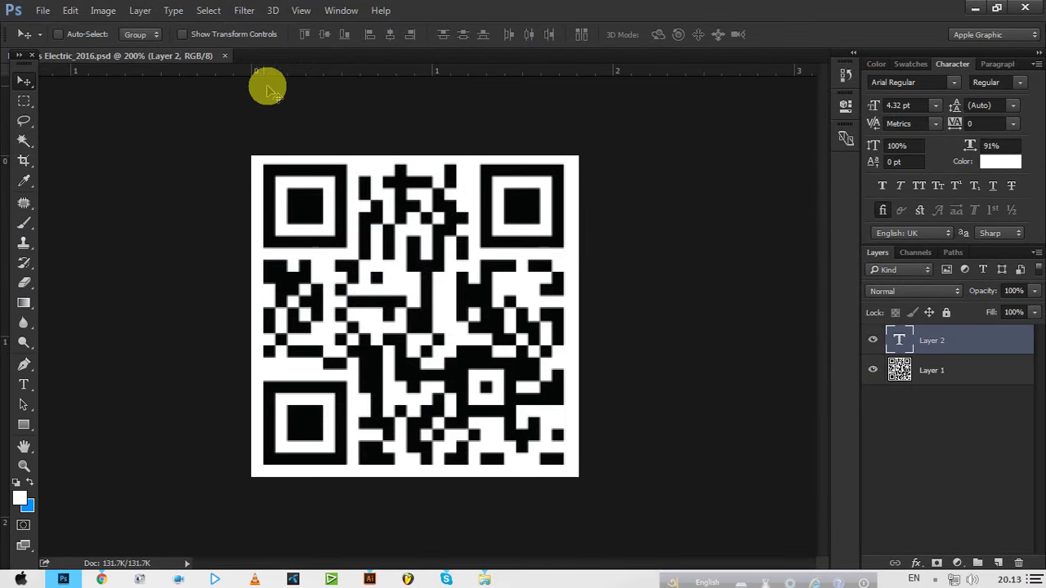
Close the QR document and open Paid Mockup_1 Gift from E:\Graphic Work\Working Help\Mockups\Business Card Mockup.
{"action": "left_click", "coordinate": [225, 55]}
{"action": "left_click", "coordinate": [41, 9]}
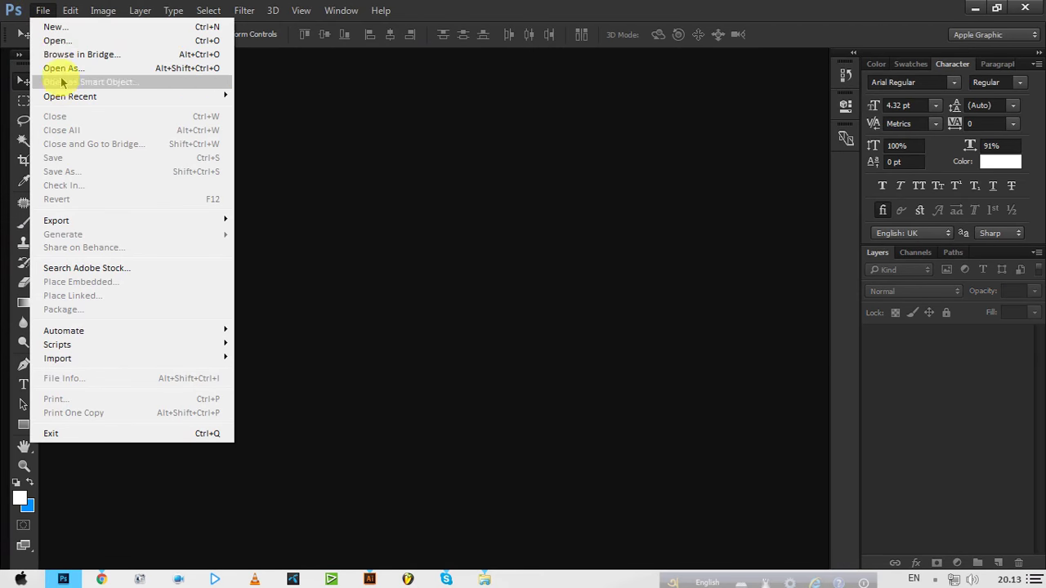
{"action": "left_click", "coordinate": [59, 41]}
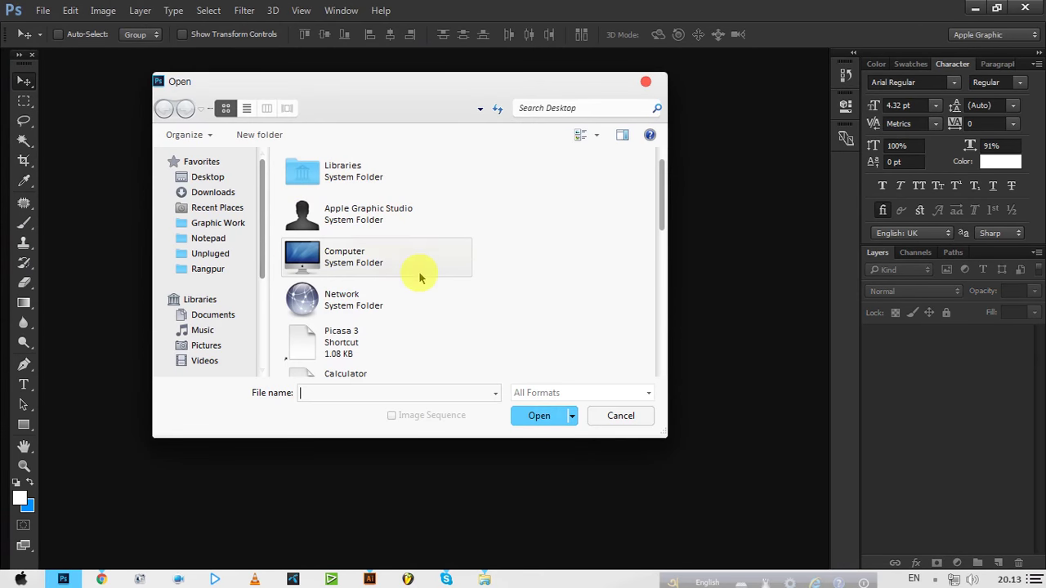
{"action": "double_click", "coordinate": [398, 270]}
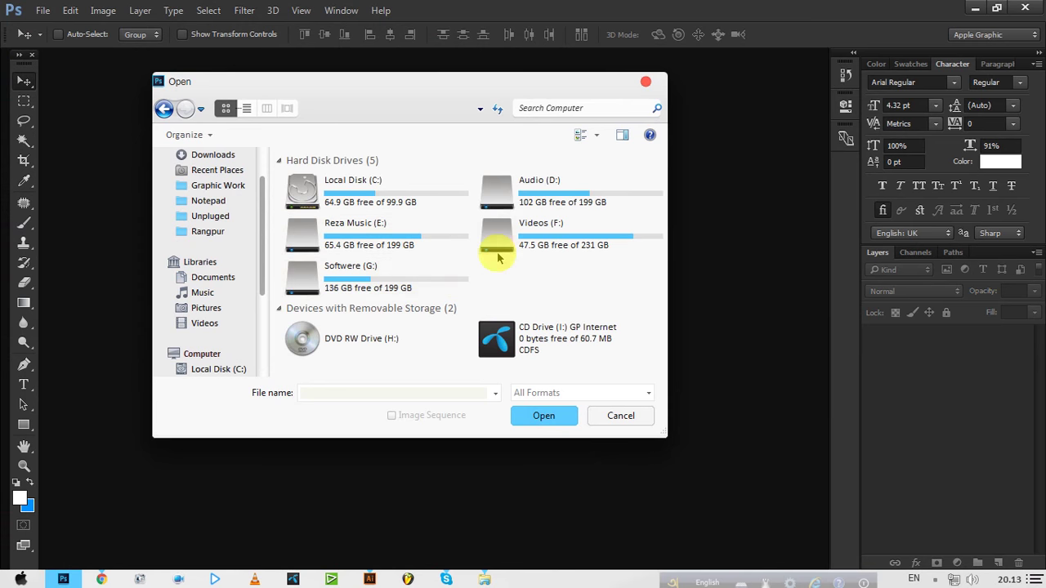
{"action": "double_click", "coordinate": [404, 229]}
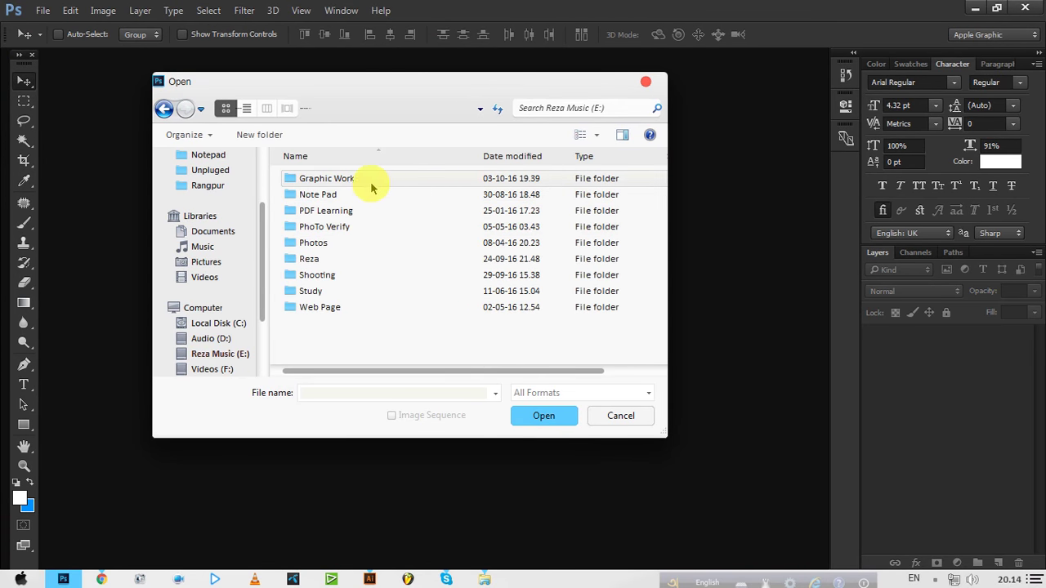
{"action": "double_click", "coordinate": [344, 180]}
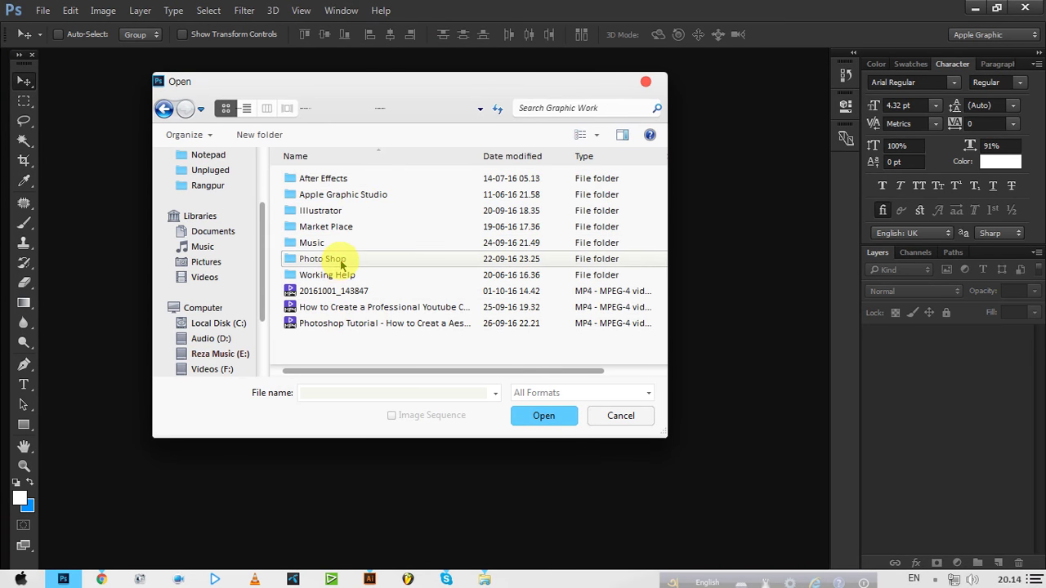
{"action": "double_click", "coordinate": [338, 274]}
{"action": "double_click", "coordinate": [327, 227]}
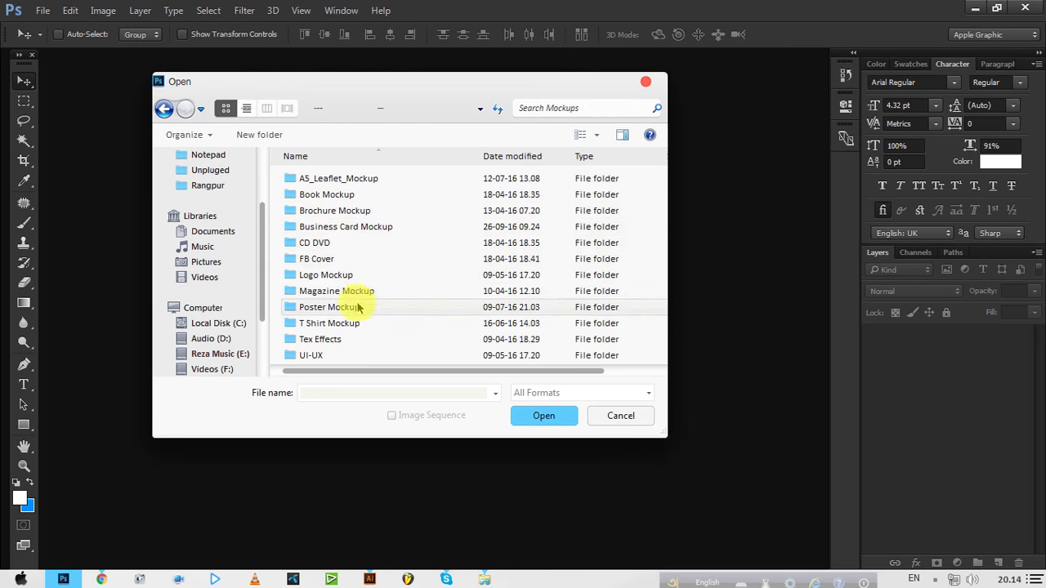
{"action": "double_click", "coordinate": [348, 227]}
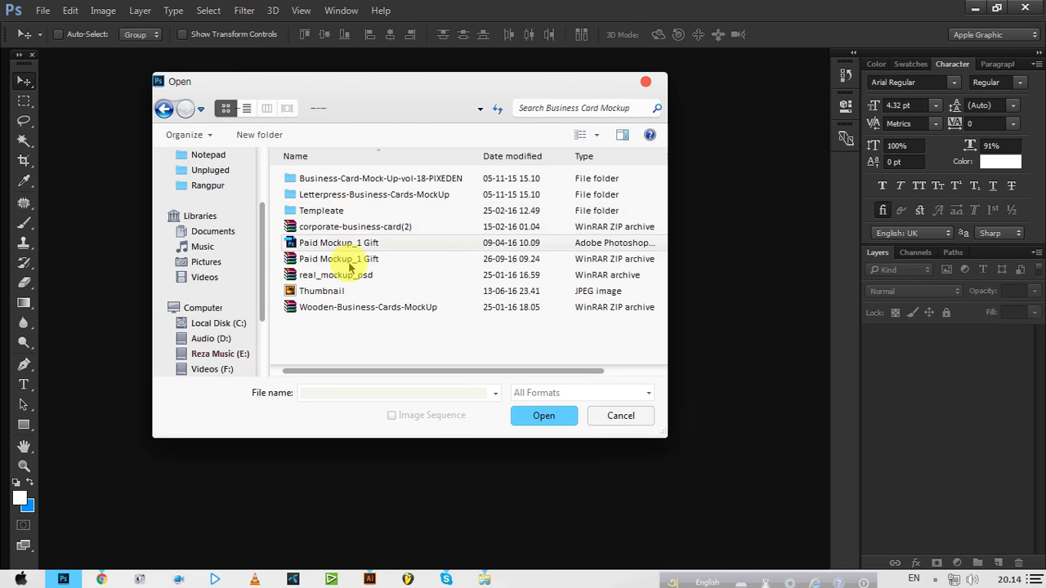
{"action": "double_click", "coordinate": [340, 242]}
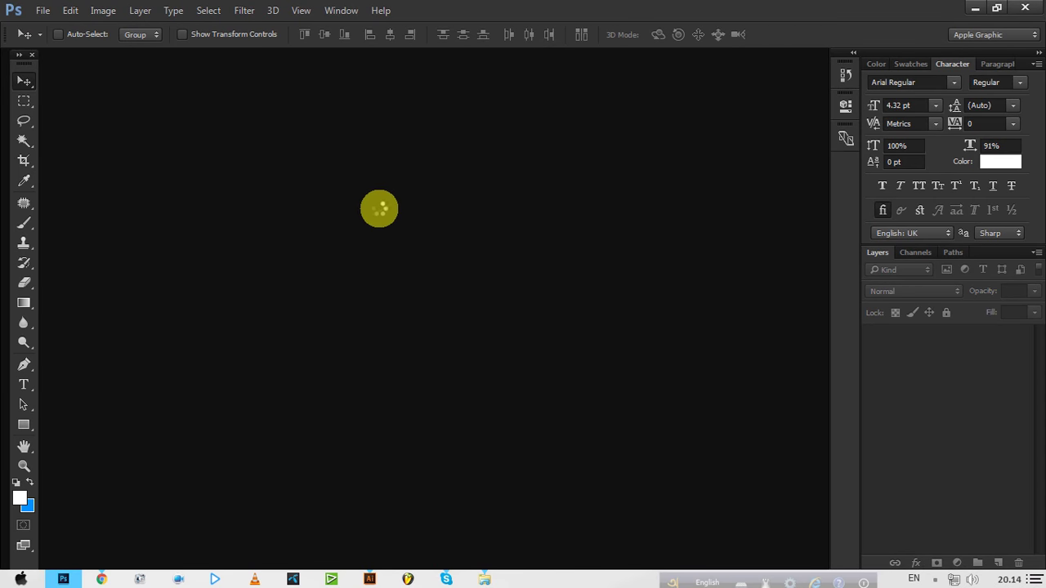
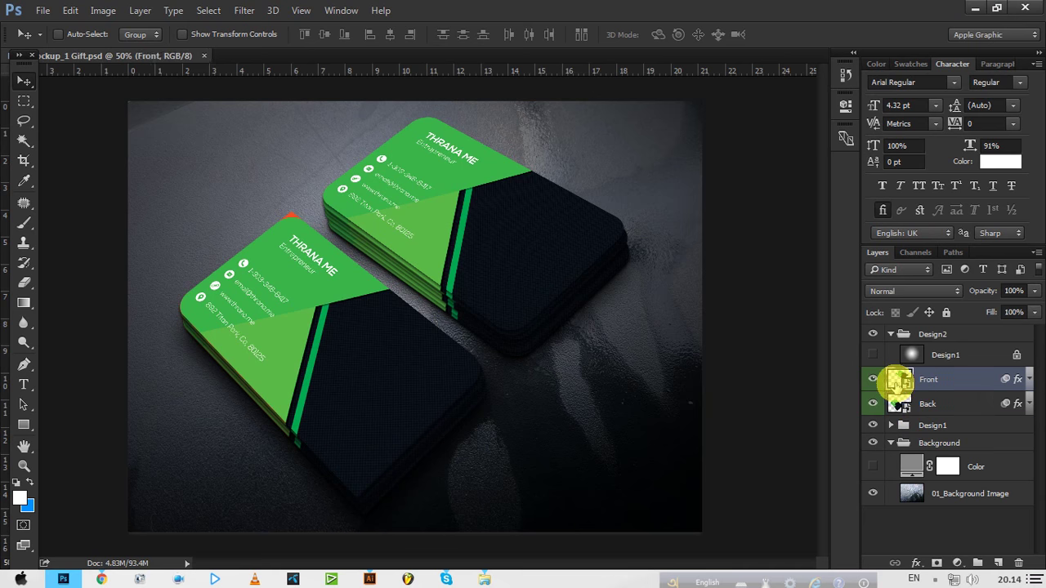
Open the green card's Front smart object and bring the Untitled-1 file over from the desktop.
{"action": "double_click", "coordinate": [897, 380]}
{"action": "left_click", "coordinate": [974, 8]}
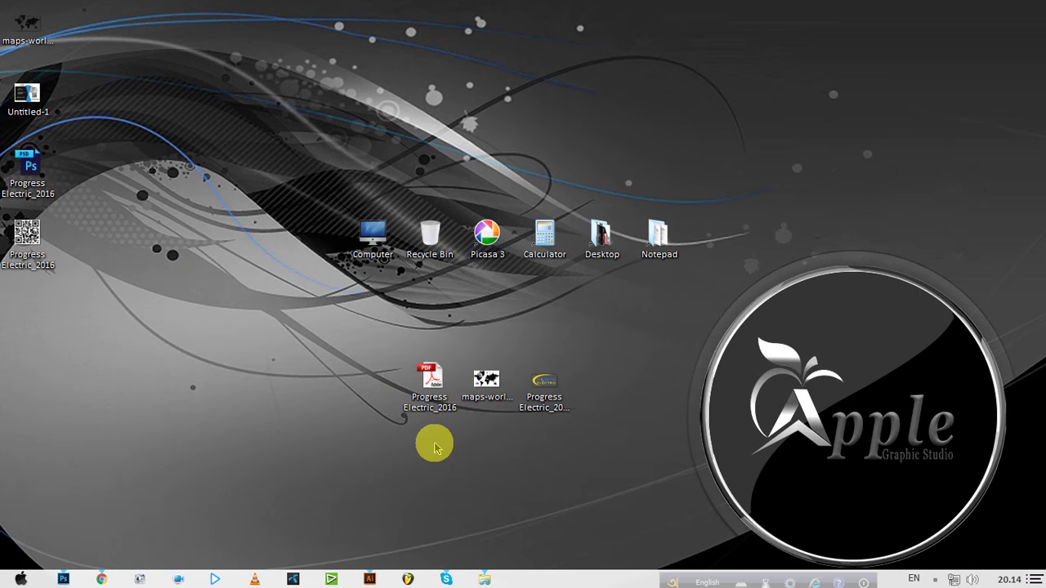
{"action": "mouse_move", "coordinate": [27, 96]}
{"action": "left_mouse_down"}
{"action": "mouse_move", "coordinate": [174, 393]}
{"action": "mouse_move", "coordinate": [126, 553]}
{"action": "mouse_move", "coordinate": [64, 578]}
{"action": "left_mouse_up"}
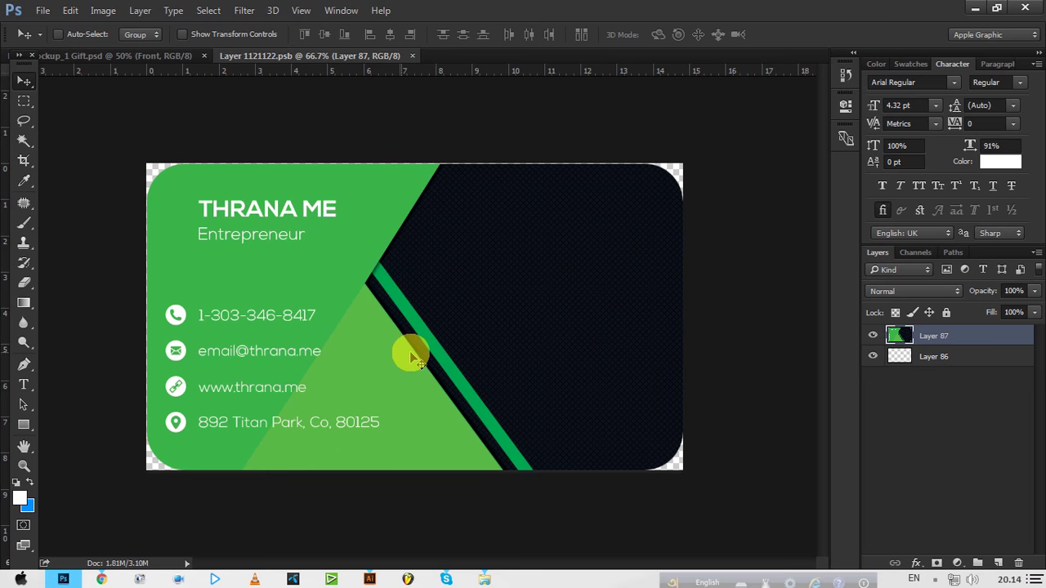
Place and enlarge Untitled-1 on the card, then cancel the placement and minimize Photoshop.
{"action": "left_click_drag", "start_coordinate": [411, 356], "coordinate": [444, 367]}
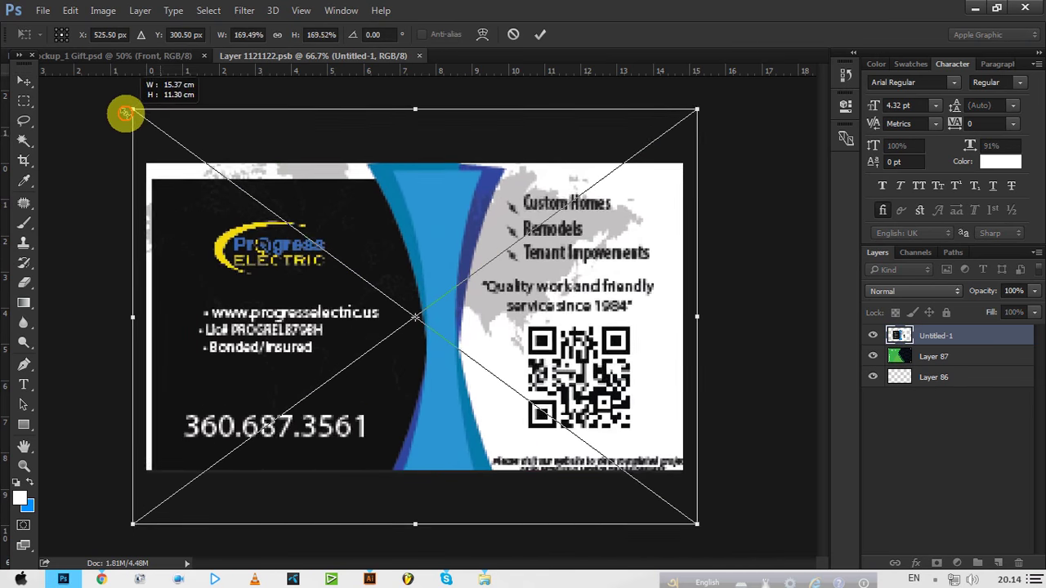
{"action": "left_click_drag", "start_coordinate": [242, 190], "coordinate": [118, 106]}
{"action": "left_click_drag", "start_coordinate": [374, 275], "coordinate": [377, 257]}
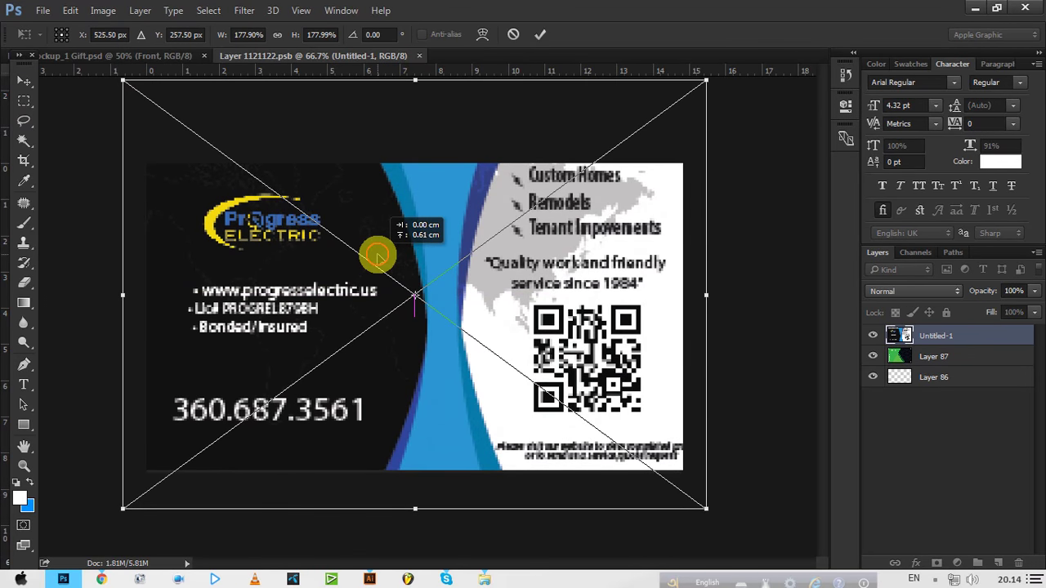
{"action": "left_click", "coordinate": [513, 35]}
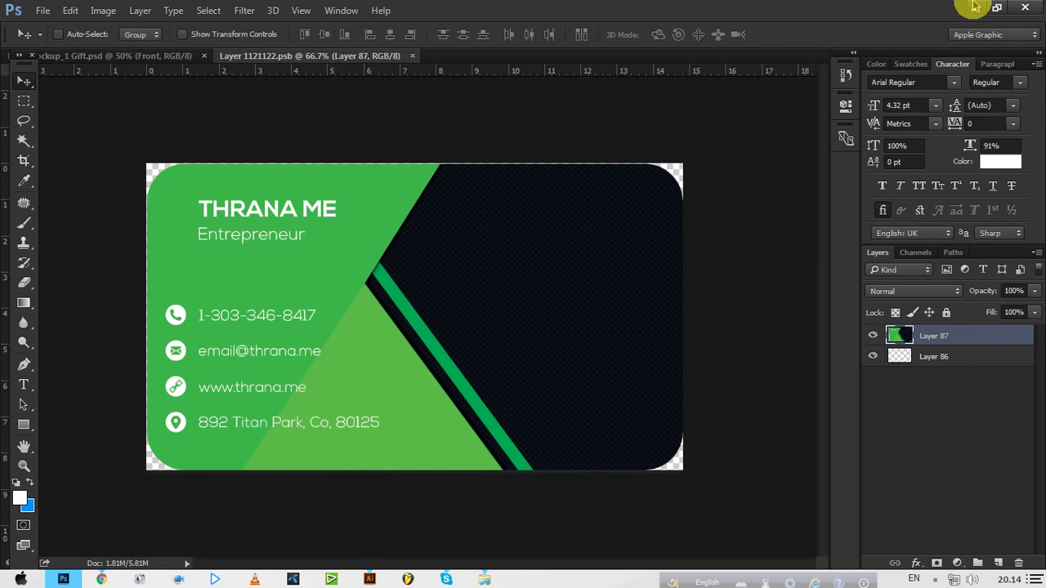
{"action": "left_click", "coordinate": [975, 8]}
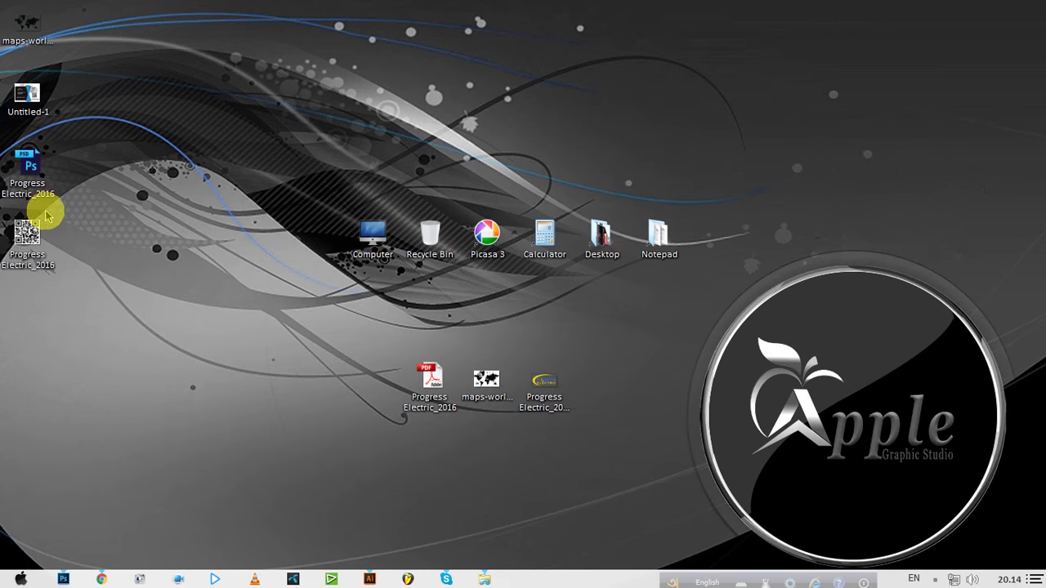
Save the Progress Electric card from Illustrator as Untitled-1 in Adobe PDF format on the desktop.
{"action": "left_click", "coordinate": [369, 578]}
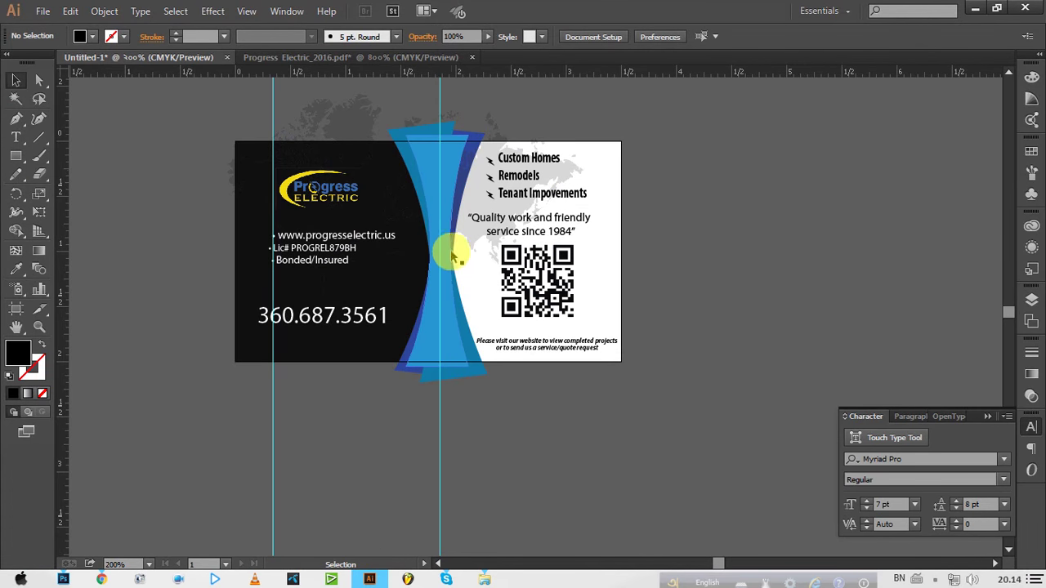
{"action": "left_click", "coordinate": [42, 11]}
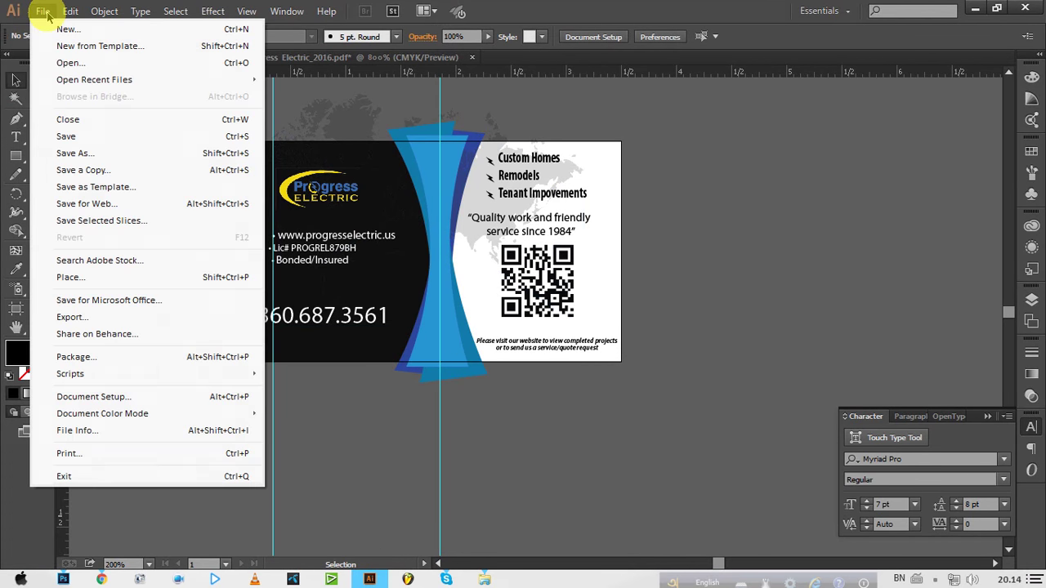
{"action": "left_click", "coordinate": [45, 13]}
{"action": "left_click", "coordinate": [45, 13]}
{"action": "left_click", "coordinate": [76, 153]}
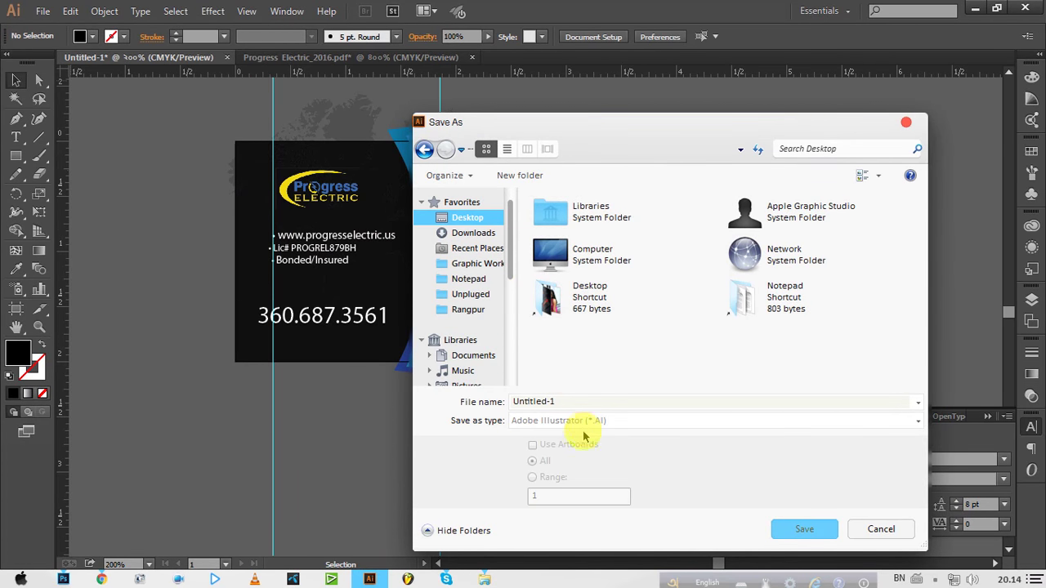
{"action": "left_click", "coordinate": [572, 420]}
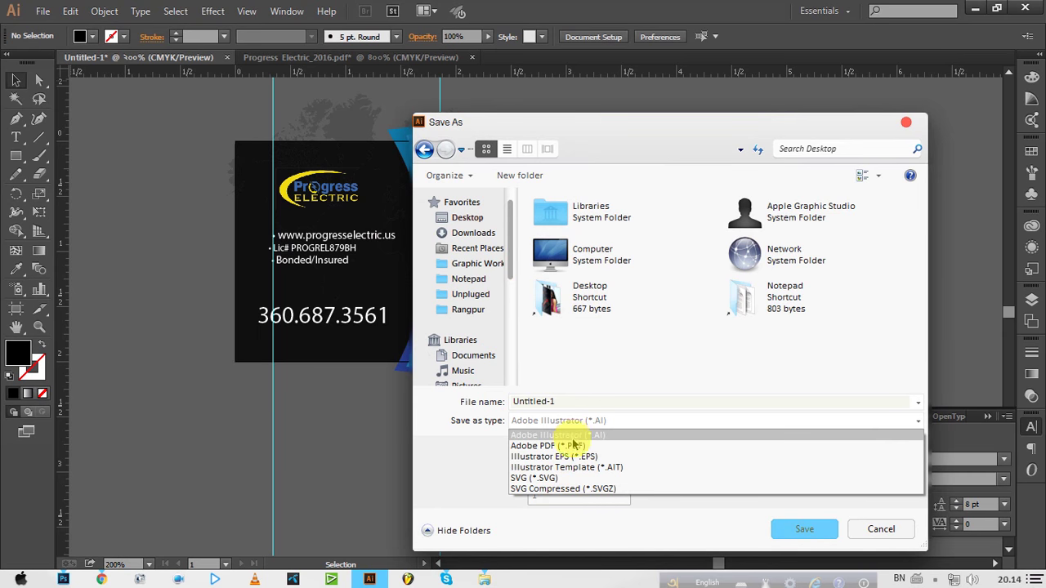
{"action": "left_click", "coordinate": [572, 446]}
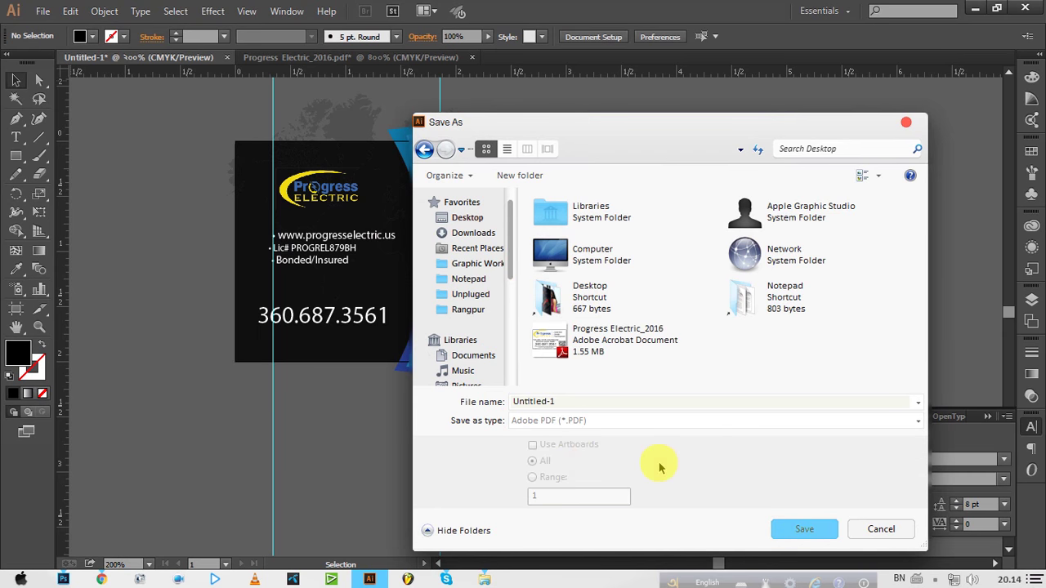
{"action": "left_click", "coordinate": [791, 533]}
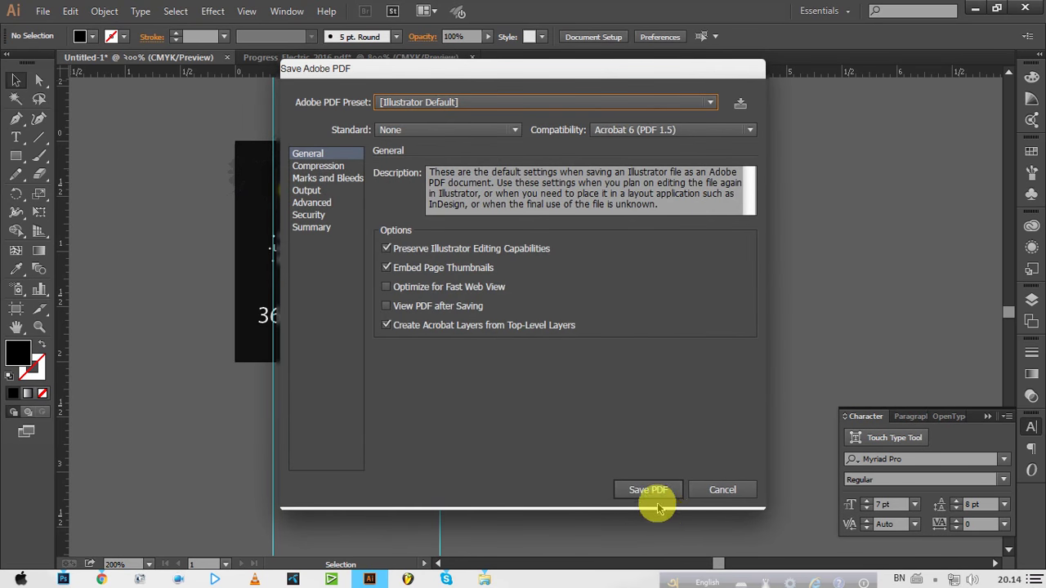
{"action": "left_click", "coordinate": [660, 500]}
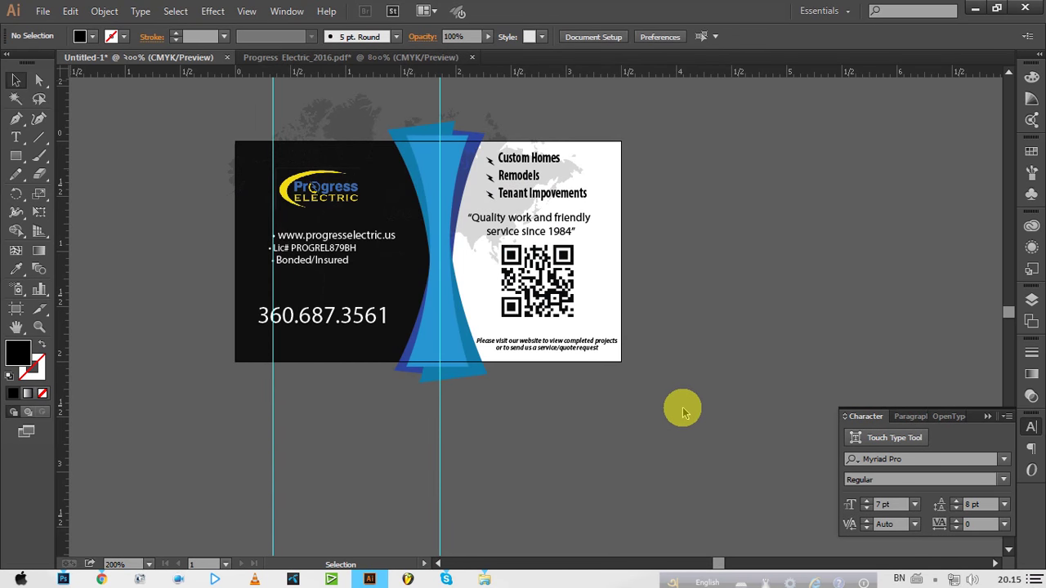
{"action": "left_click", "coordinate": [975, 8]}
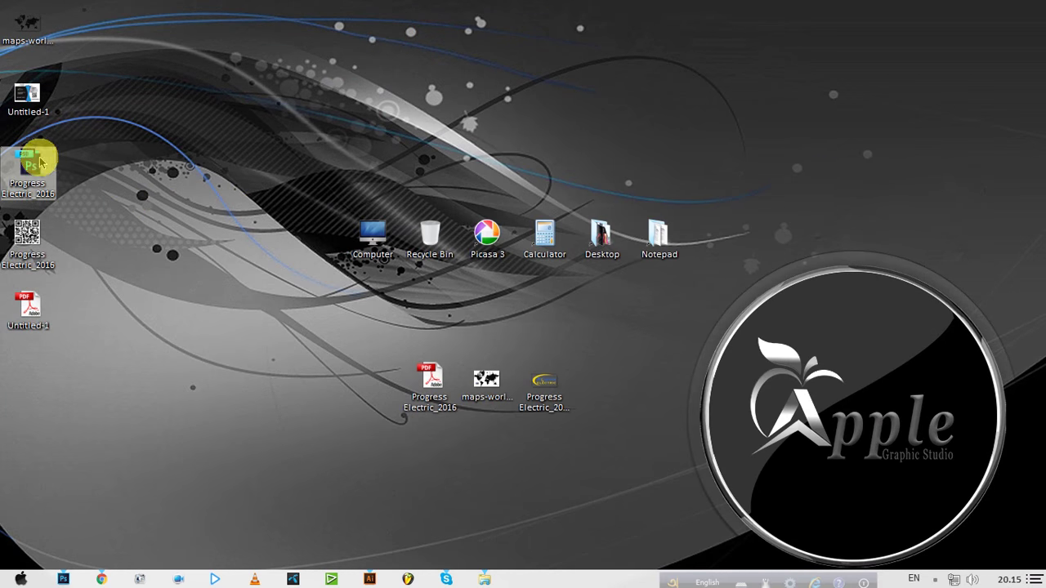
Place the Untitled-1 PDF as a smart object and scale it to about 171% over the card.
{"action": "mouse_move", "coordinate": [39, 304]}
{"action": "left_mouse_down"}
{"action": "mouse_move", "coordinate": [70, 571]}
{"action": "mouse_move", "coordinate": [223, 373]}
{"action": "left_mouse_up"}
{"action": "left_click", "coordinate": [659, 388]}
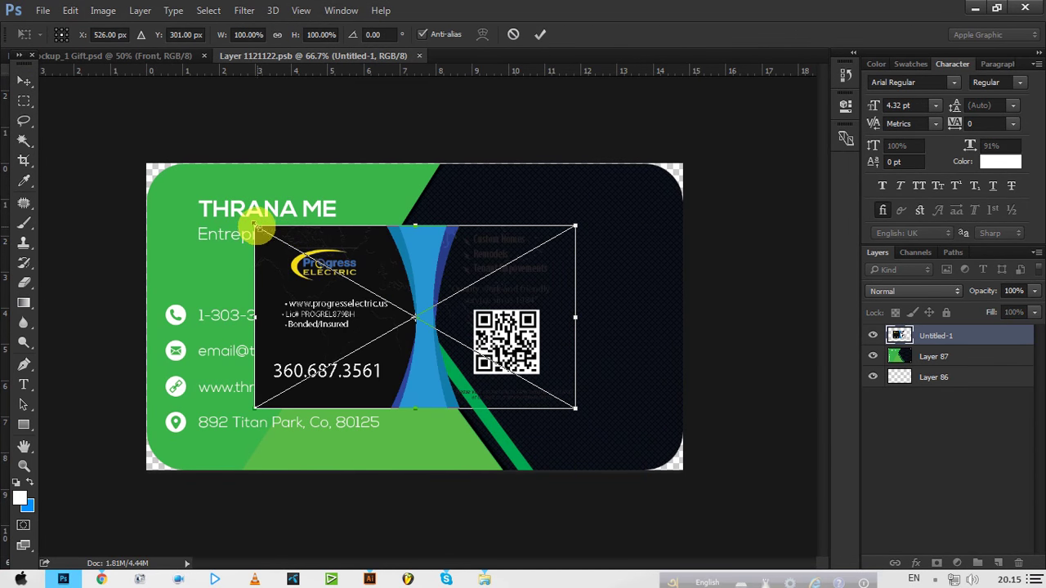
{"action": "left_click_drag", "start_coordinate": [255, 227], "coordinate": [152, 139]}
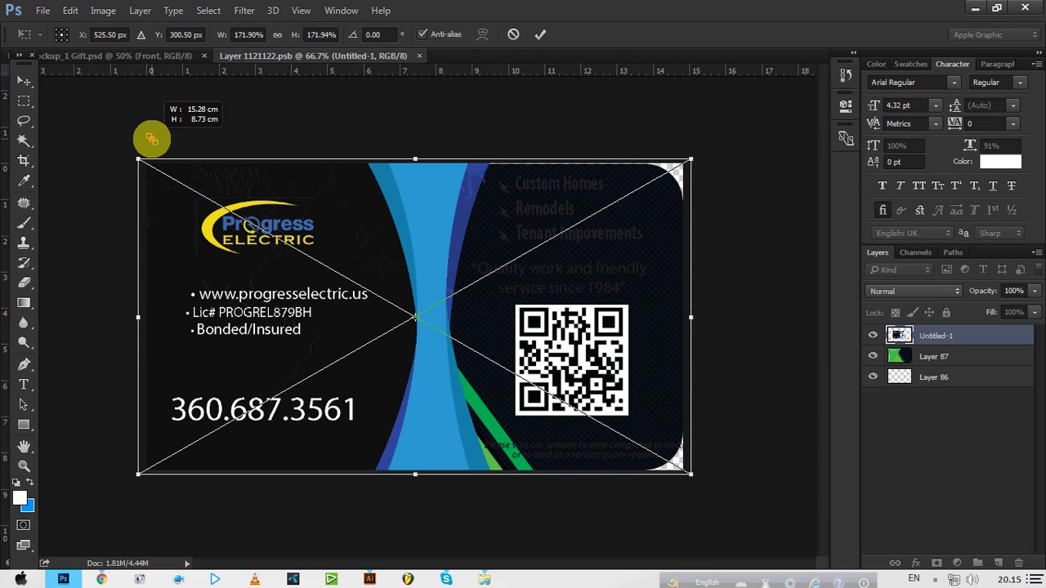
{"action": "left_click_drag", "start_coordinate": [151, 139], "coordinate": [155, 127]}
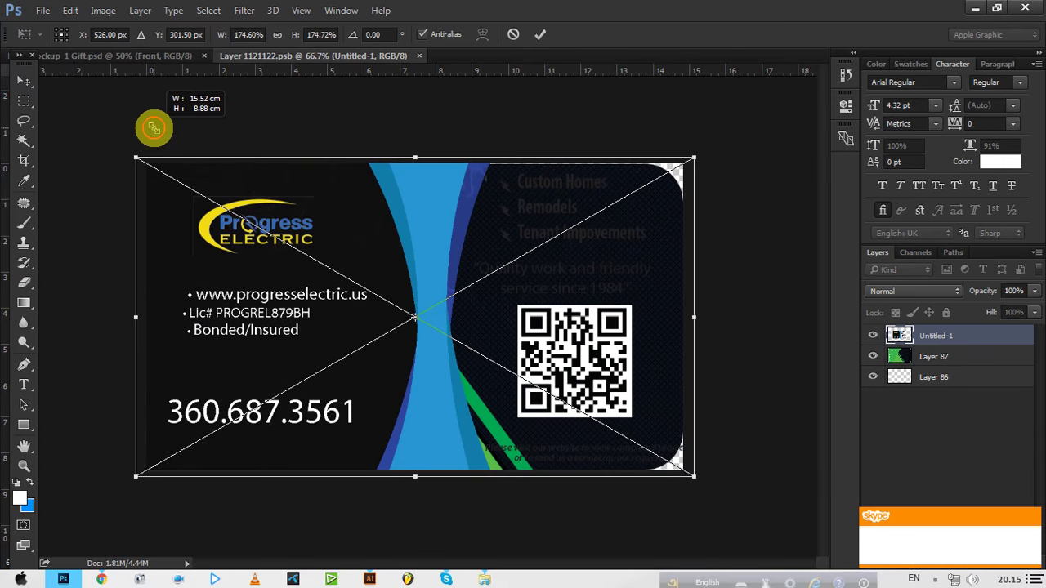
{"action": "left_click_drag", "start_coordinate": [155, 128], "coordinate": [160, 130]}
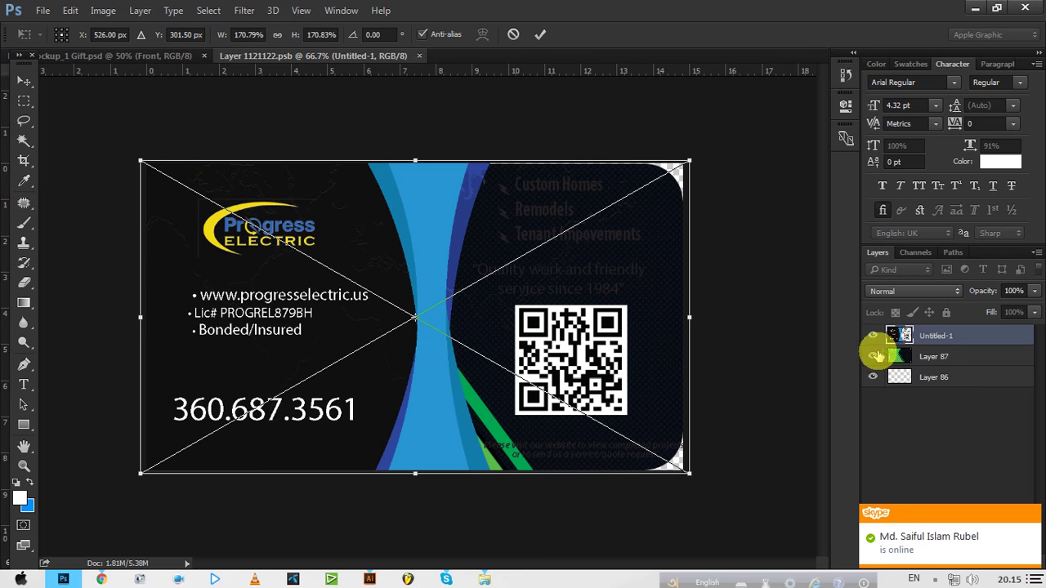
Commit the scaled card, hide Layer 87, and add a new layer beneath Untitled-1.
{"action": "left_click", "coordinate": [544, 34]}
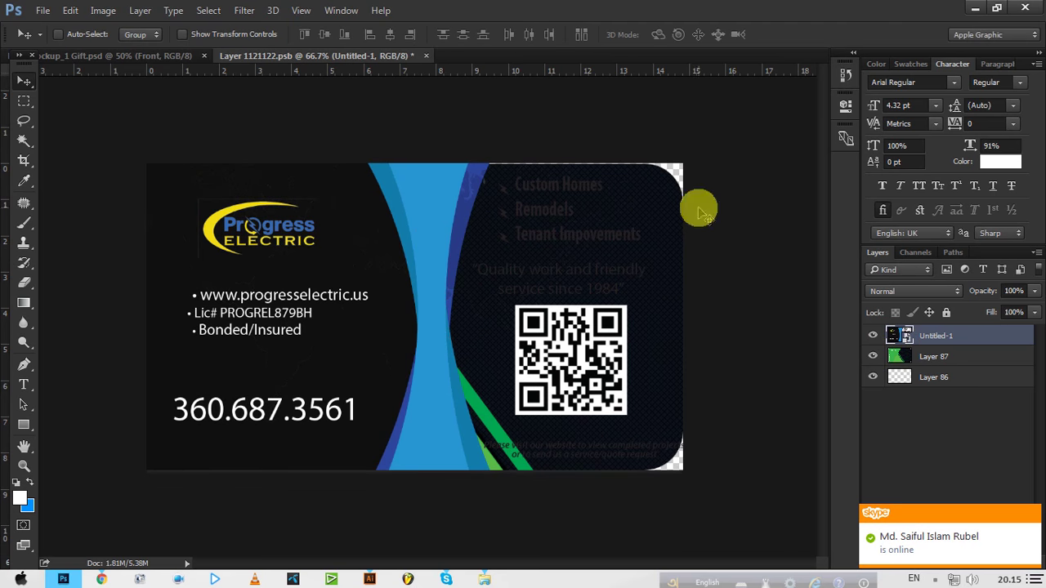
{"action": "left_click", "coordinate": [873, 357]}
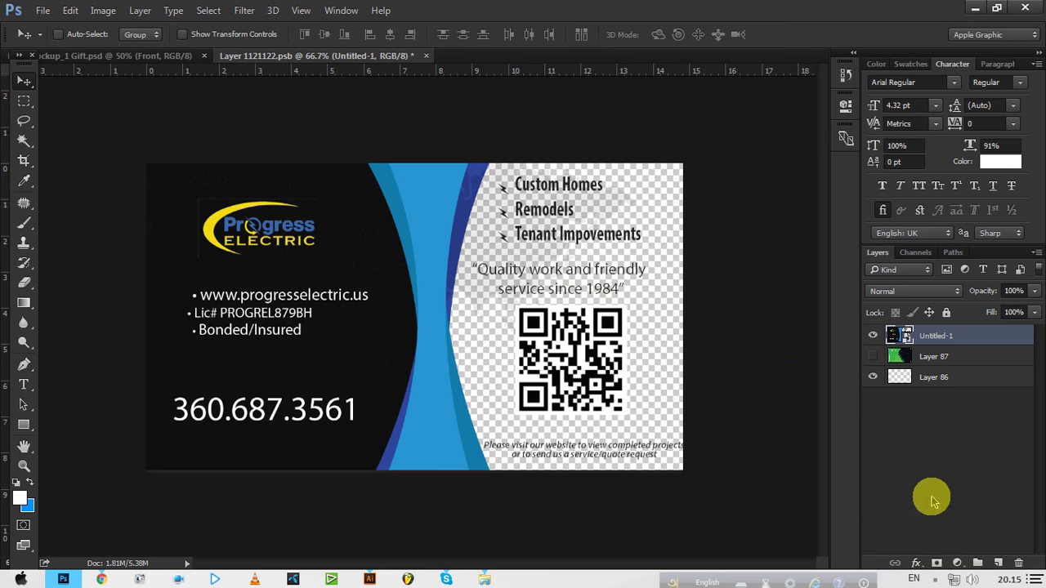
{"action": "left_click", "coordinate": [999, 562]}
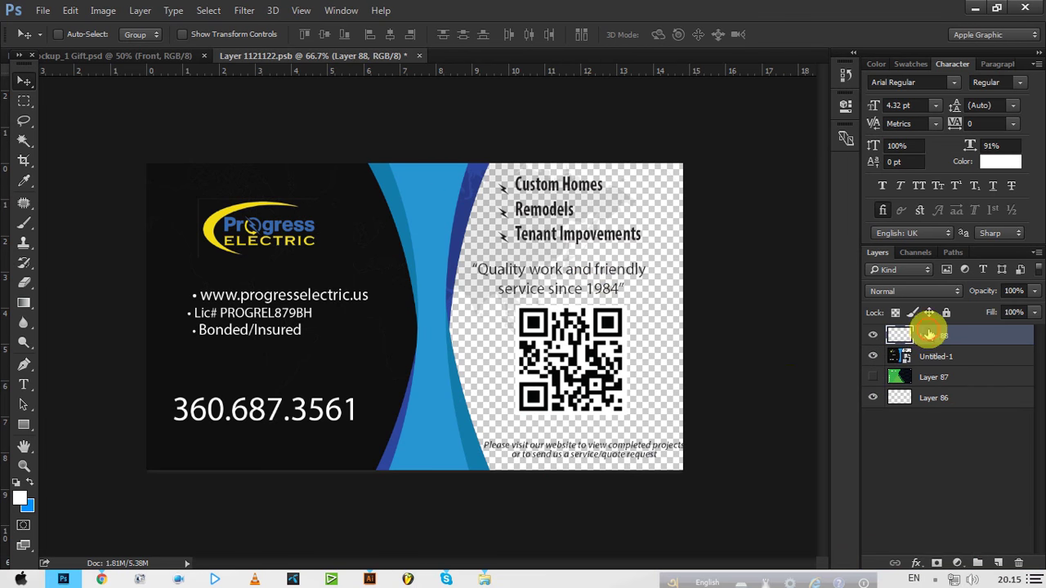
{"action": "left_click_drag", "start_coordinate": [929, 334], "coordinate": [941, 369]}
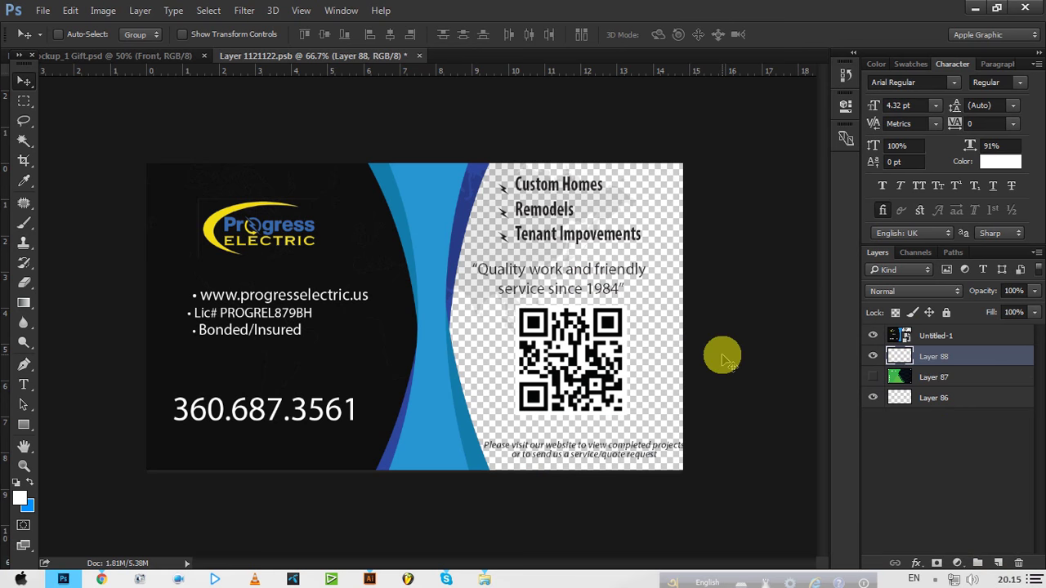
Fill Layer 88 with white, then save and close the card document.
{"action": "key", "text": "ctrl"}
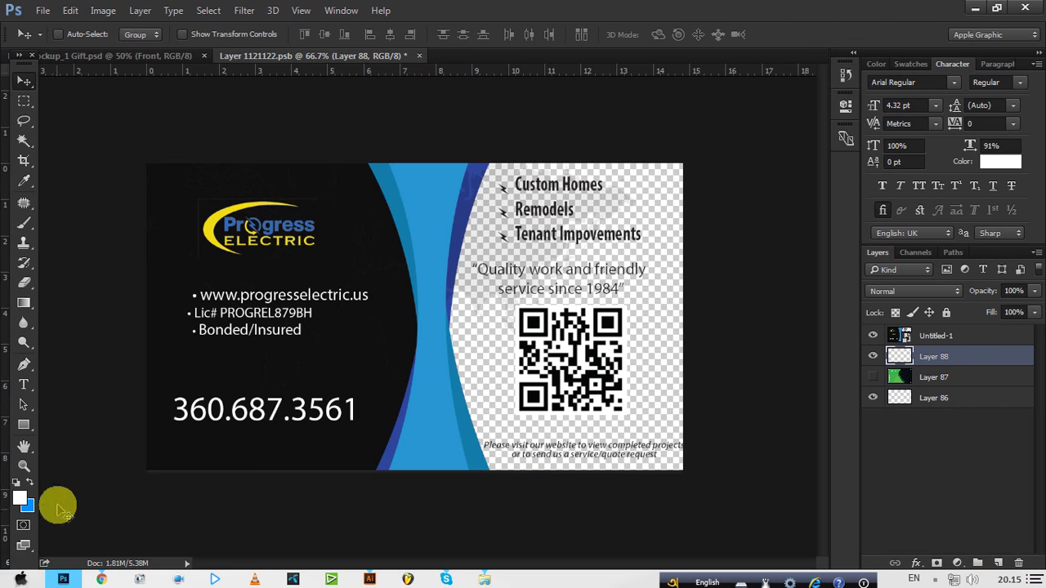
{"action": "key", "text": "ctrl+BackSpace"}
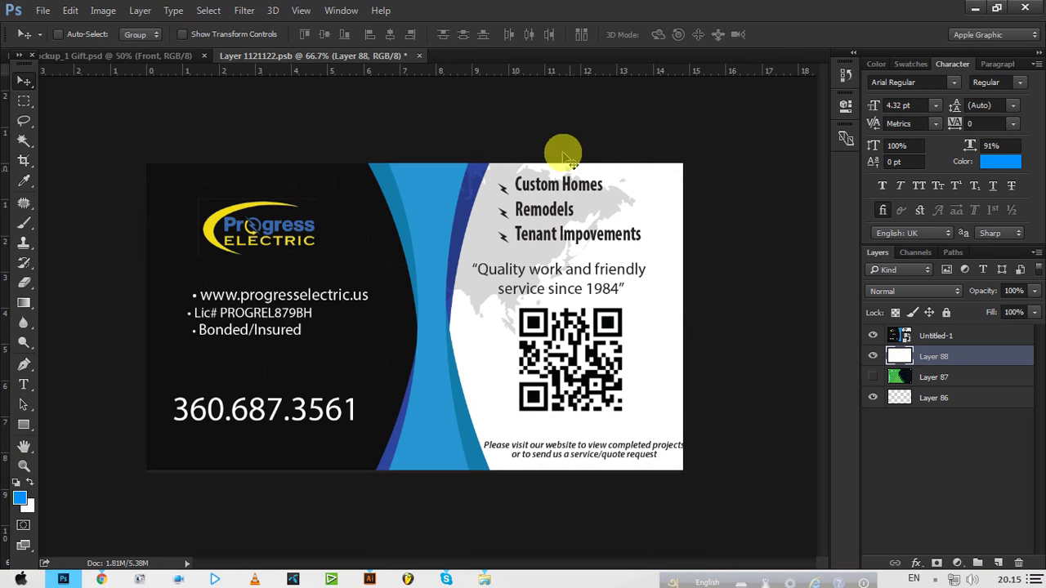
{"action": "left_click", "coordinate": [419, 56]}
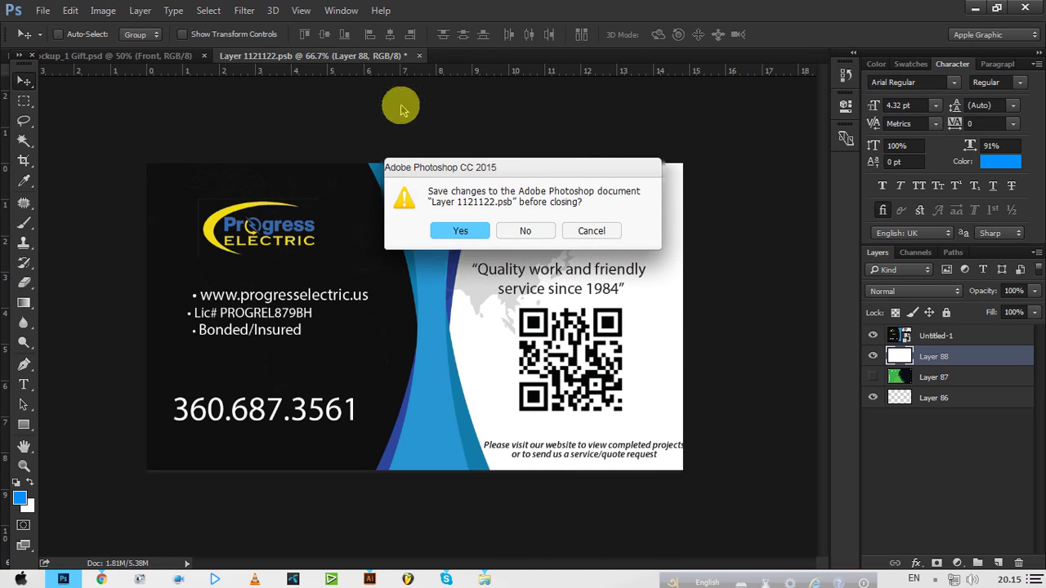
{"action": "left_click", "coordinate": [452, 230]}
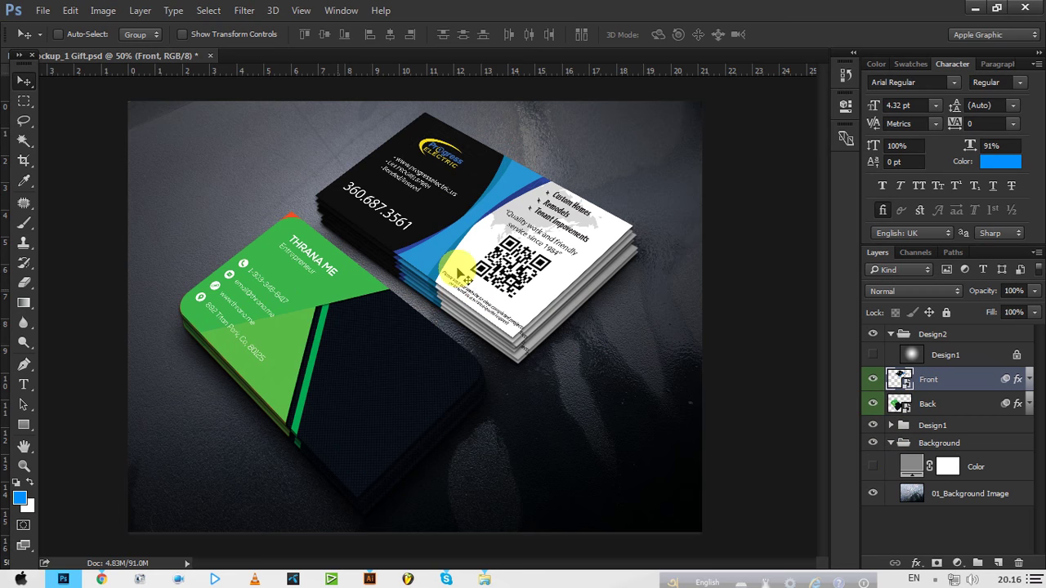
Review the mockup showing the white-backed Progress Electric card, then minimize Photoshop.
{"action": "left_click", "coordinate": [978, 7]}
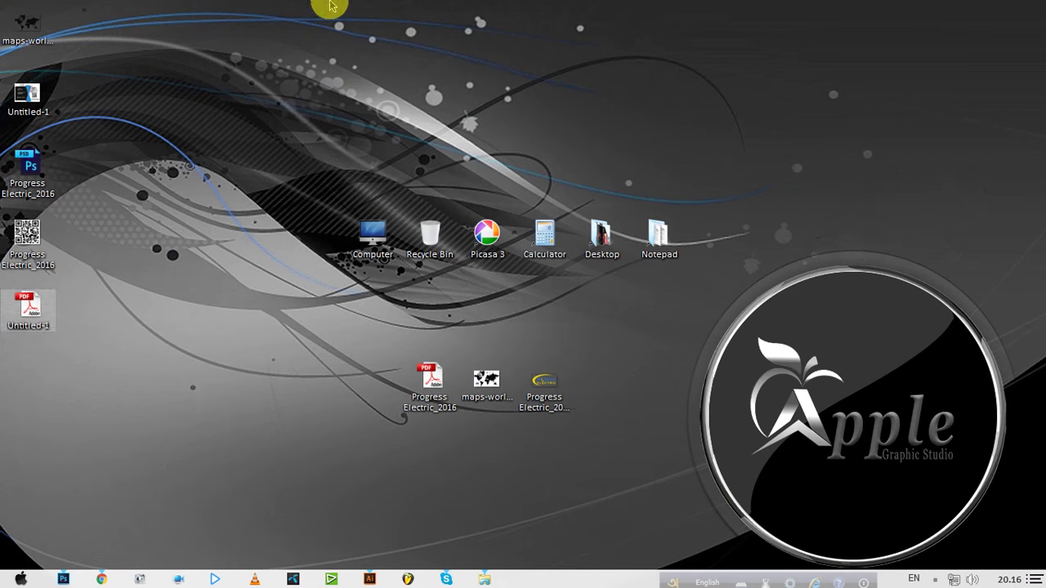
Refresh the desktop several times from its context menu.
{"action": "right_click", "coordinate": [328, 3]}
{"action": "left_click", "coordinate": [367, 47]}
{"action": "right_click", "coordinate": [322, 24]}
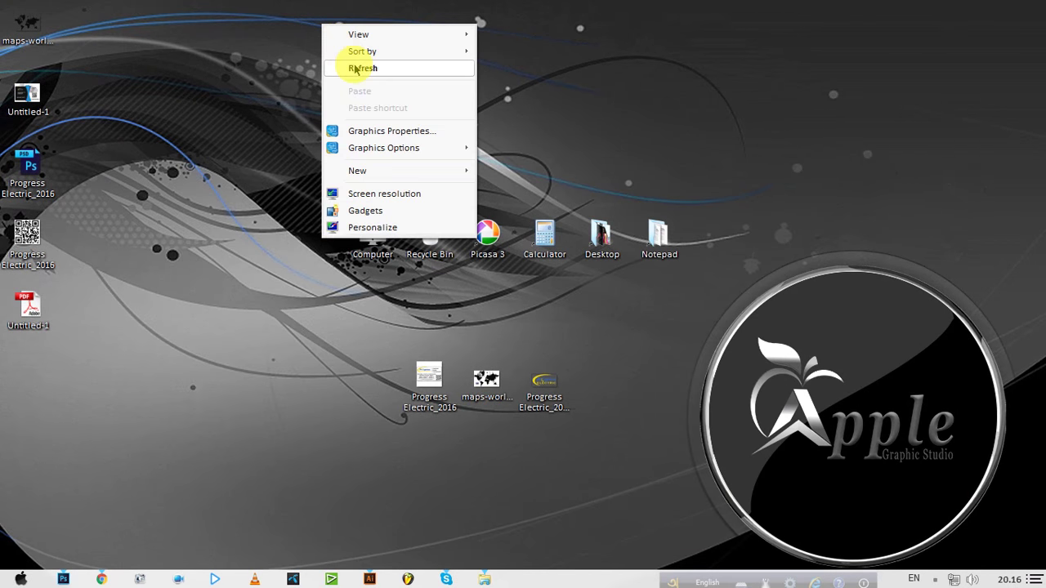
{"action": "left_click", "coordinate": [355, 67]}
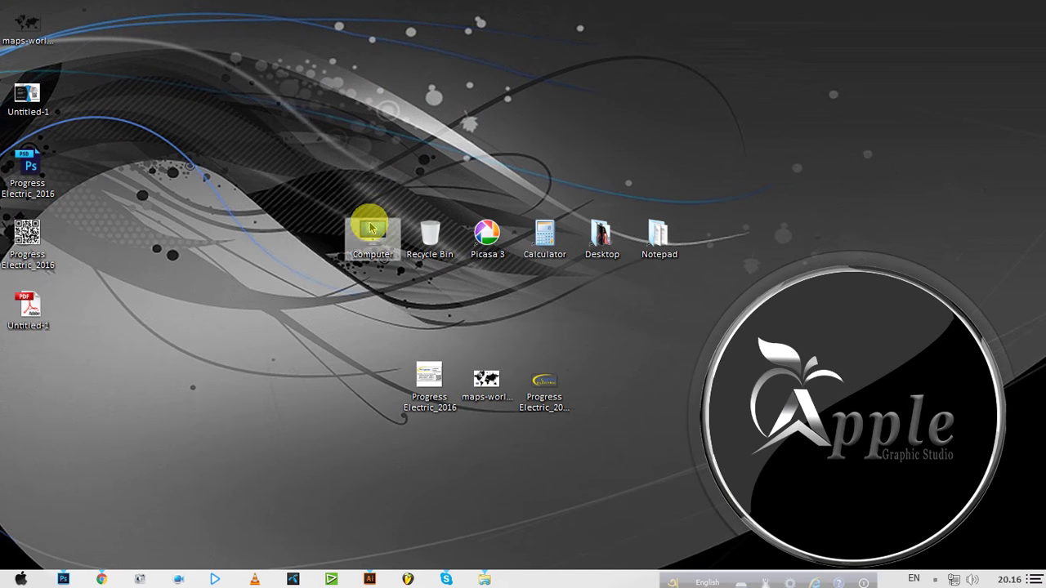
{"action": "right_click", "coordinate": [204, 84]}
{"action": "left_click", "coordinate": [233, 127]}
{"action": "right_click", "coordinate": [163, 73]}
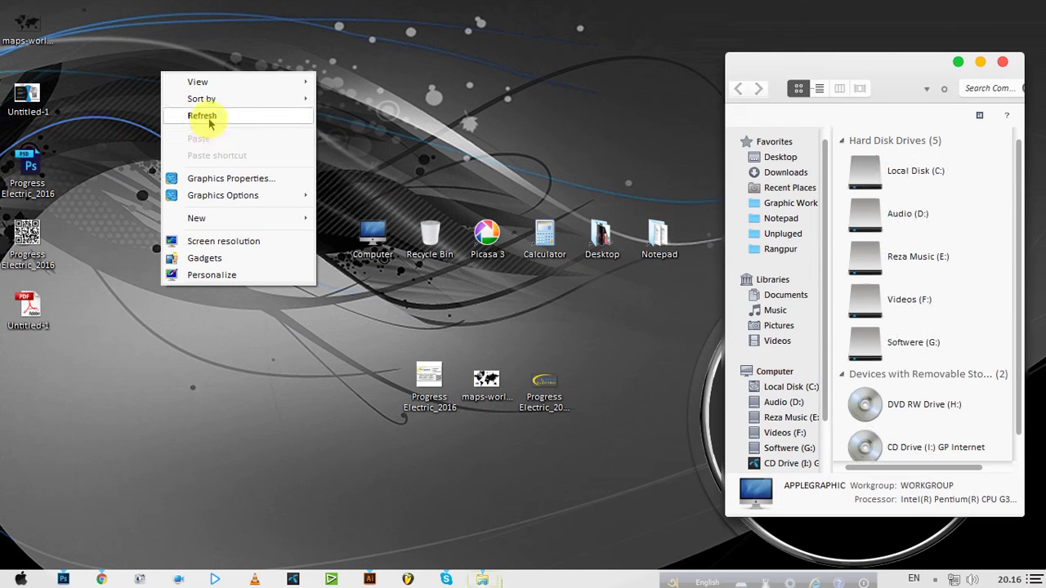
{"action": "left_click", "coordinate": [204, 115]}
{"action": "right_click", "coordinate": [230, 60]}
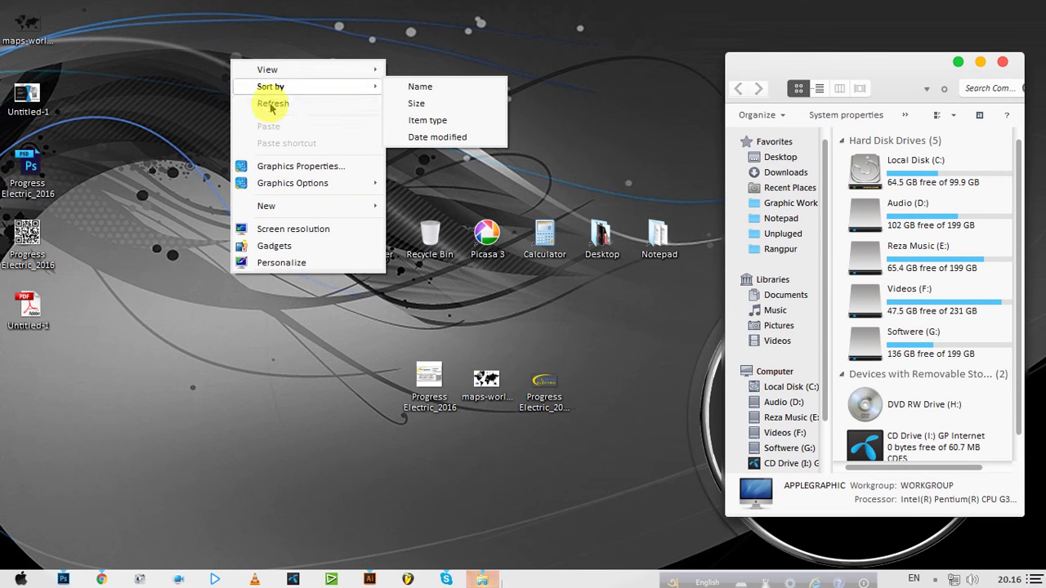
{"action": "right_click", "coordinate": [449, 4]}
{"action": "left_click", "coordinate": [507, 45]}
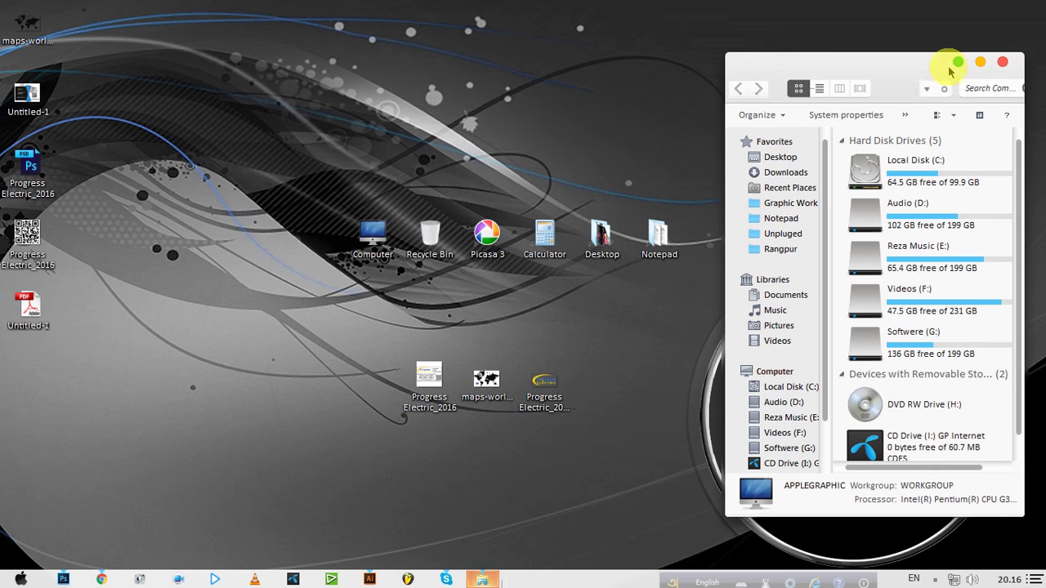
Maximize Computer, browse to E:\Graphic Work\Apple Graphic Studio, and select Suscribe Image.
{"action": "left_click", "coordinate": [978, 63]}
{"action": "left_click", "coordinate": [572, 128]}
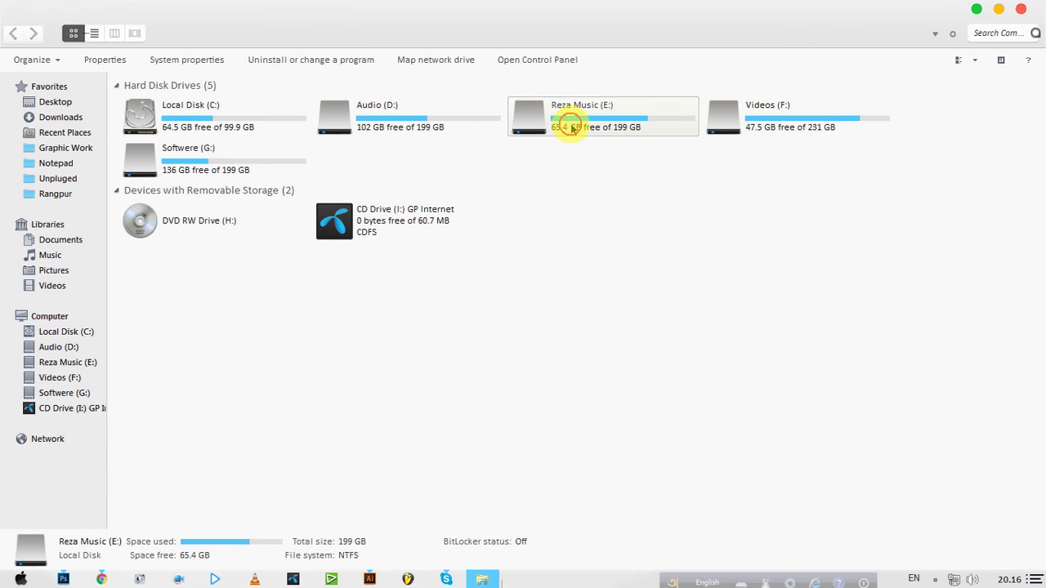
{"action": "double_click", "coordinate": [572, 128]}
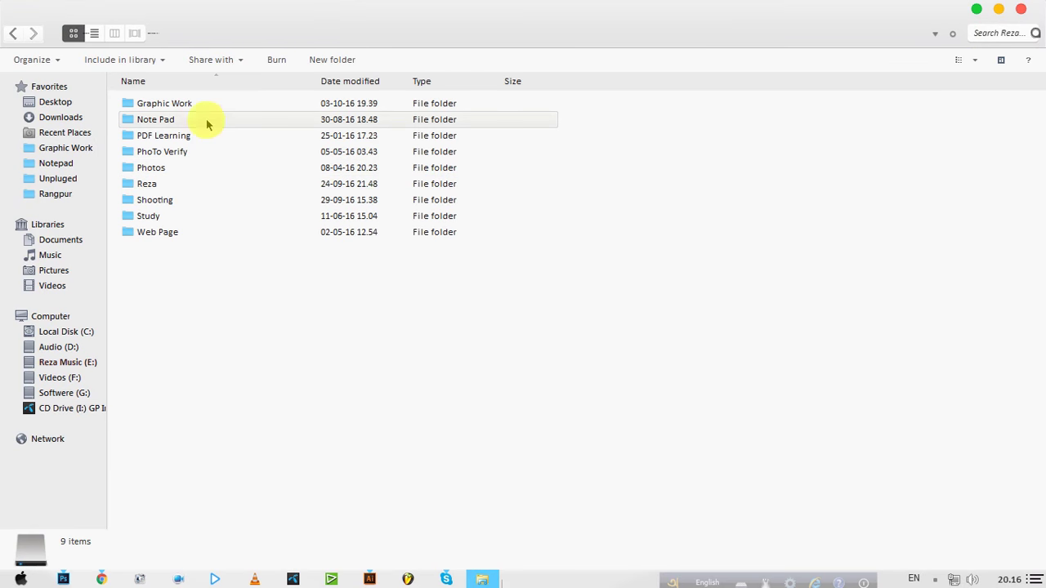
{"action": "double_click", "coordinate": [186, 111]}
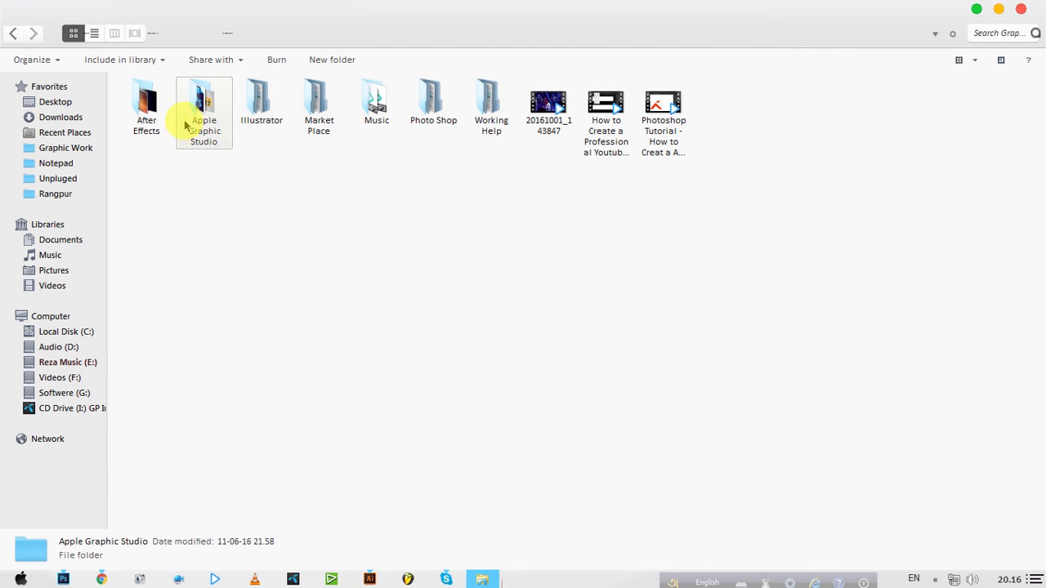
{"action": "double_click", "coordinate": [188, 122]}
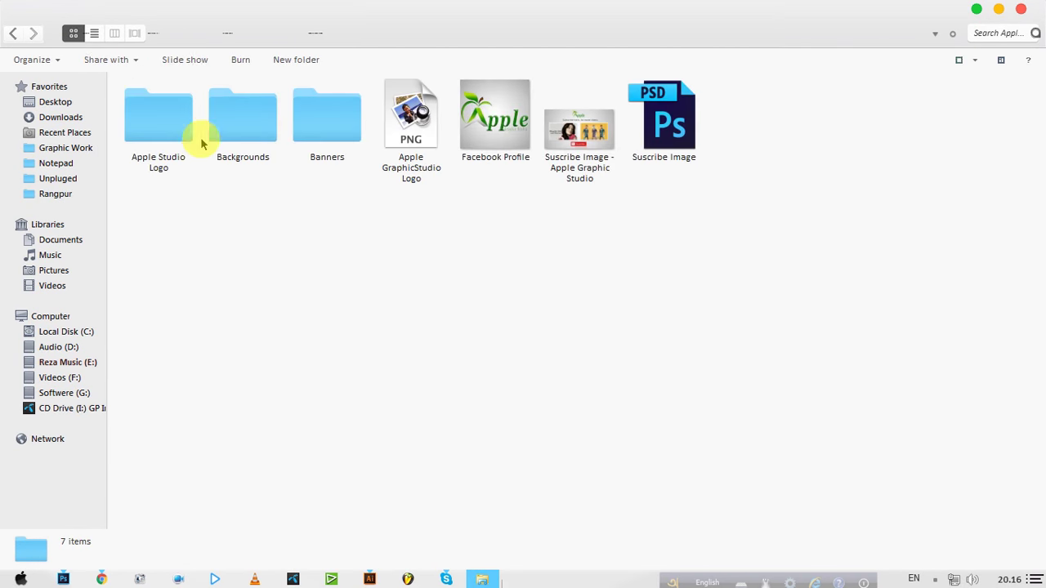
{"action": "left_click", "coordinate": [560, 147]}
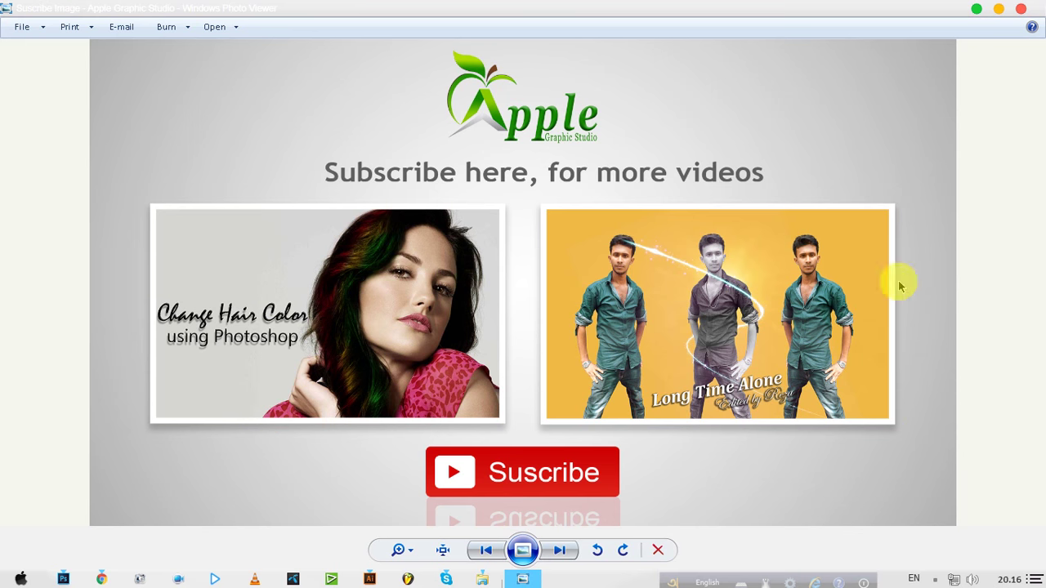
Close Windows Photo Viewer and the Apple Graphic Studio folder to return to the desktop.
{"action": "left_click", "coordinate": [1020, 9]}
{"action": "left_click", "coordinate": [976, 9]}
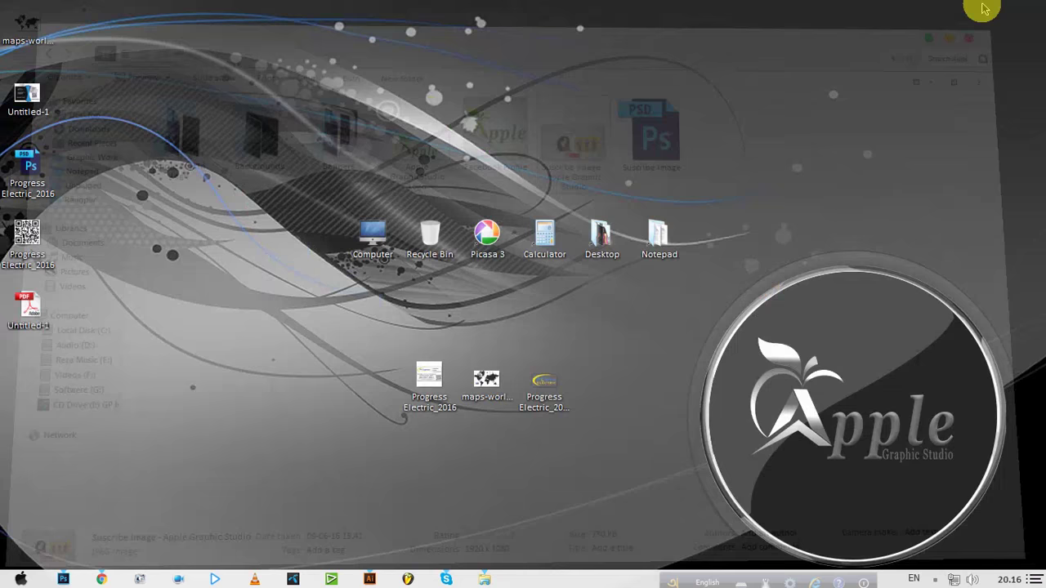